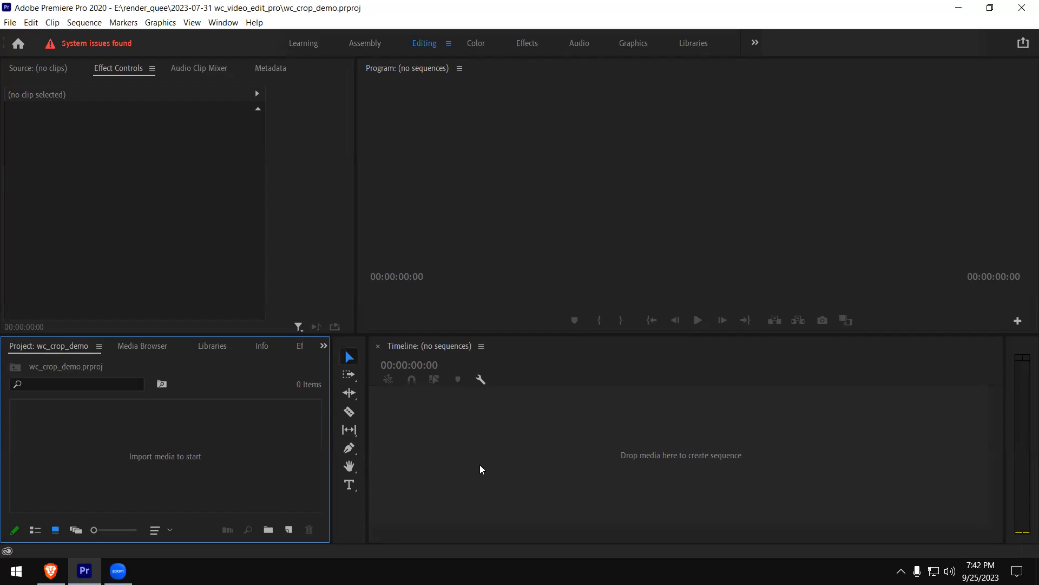
Switch to Notepad by running notepad, and shift its empty window
key("super+r")
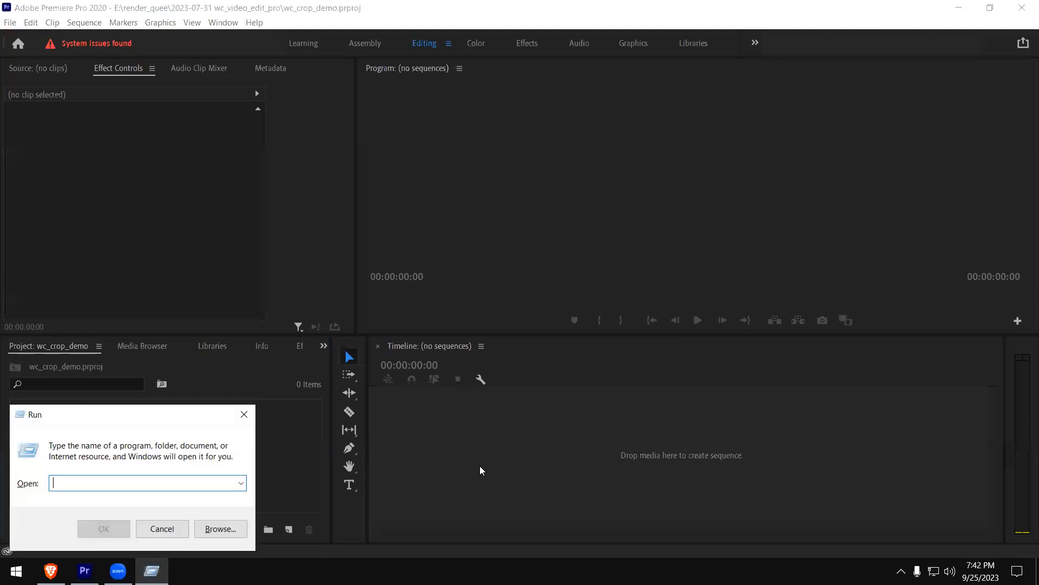
type("notepad")
key("Return")
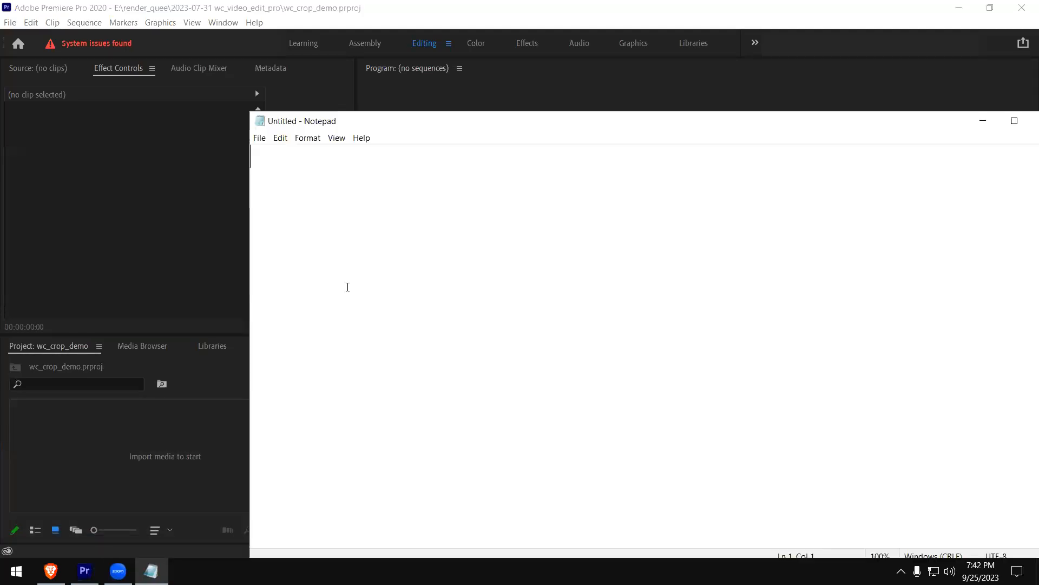
left_click_drag(408, 127, 445, 154)
Write the line "Jailer VFX breakdown" in the empty Notepad document
type("Jailer")
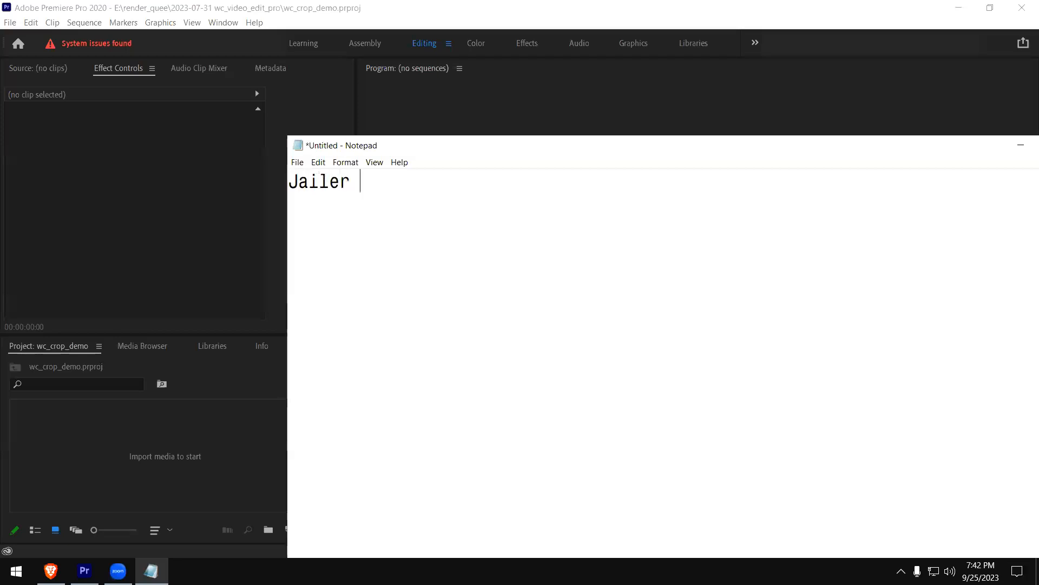
type(" VFX brekbown")
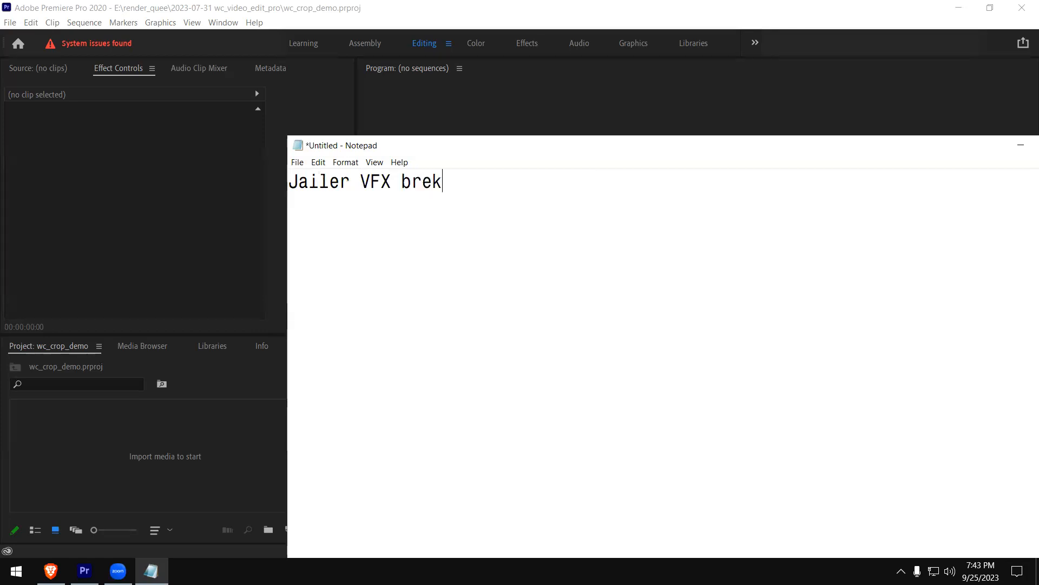
key("BackSpace")
key("BackSpace")
key("BackSpace")
key("BackSpace")
type("down")
key("Left")
key("Left")
key("Left")
key("Left")
key("Left")
type("a")
key("End")
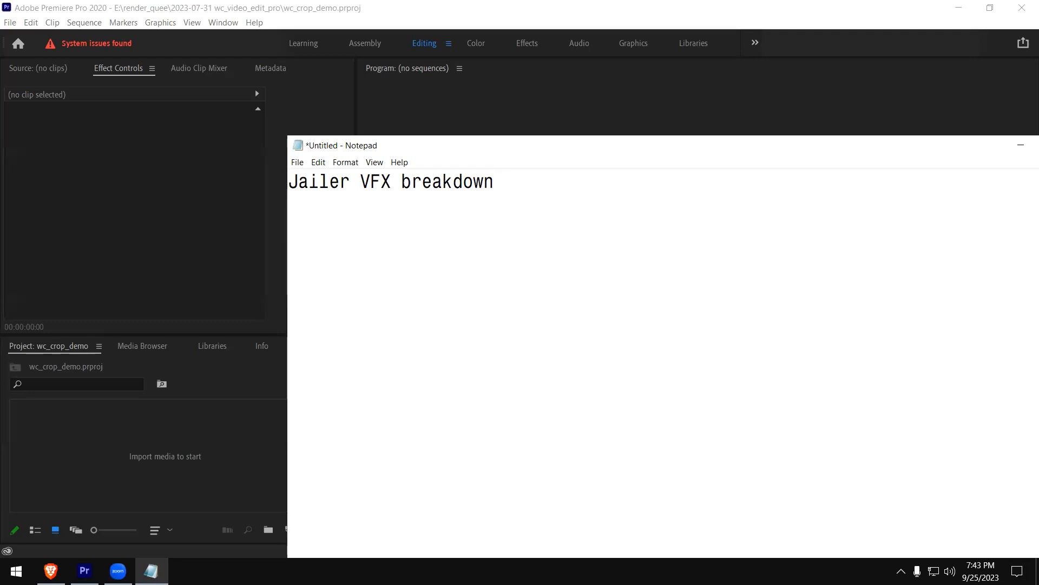
key("Return")
Reposition the Notepad window so it fits on the screen, and switch back to Premiere Pro
left_click_drag(919, 136, 919, 162)
left_click_drag(517, 175, 434, 153)
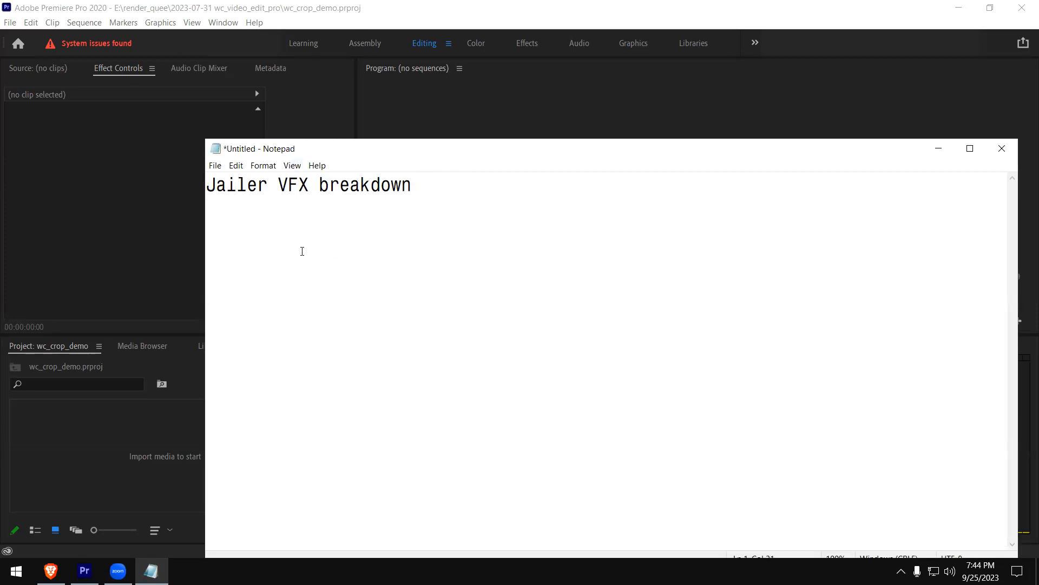
left_click_drag(594, 149, 585, 149)
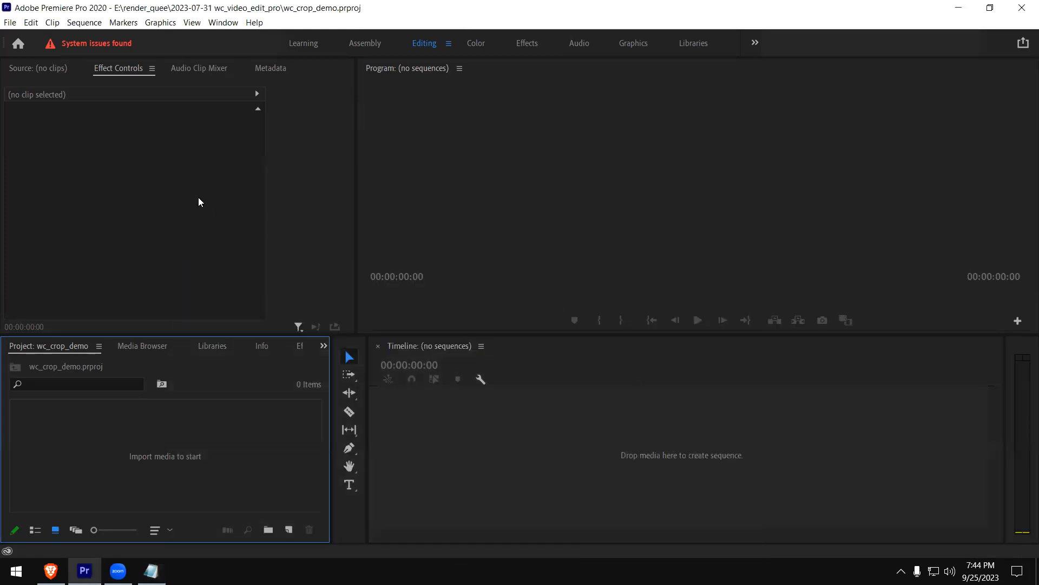
left_click(200, 198)
left_click(586, 197)
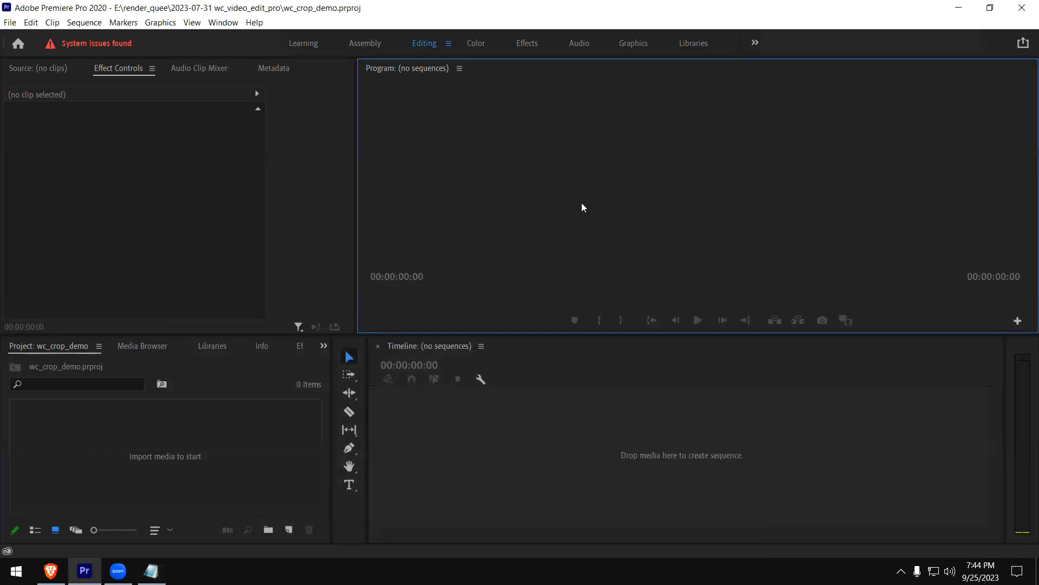
Create a bin named "footages" in the project and open it
left_click(195, 442)
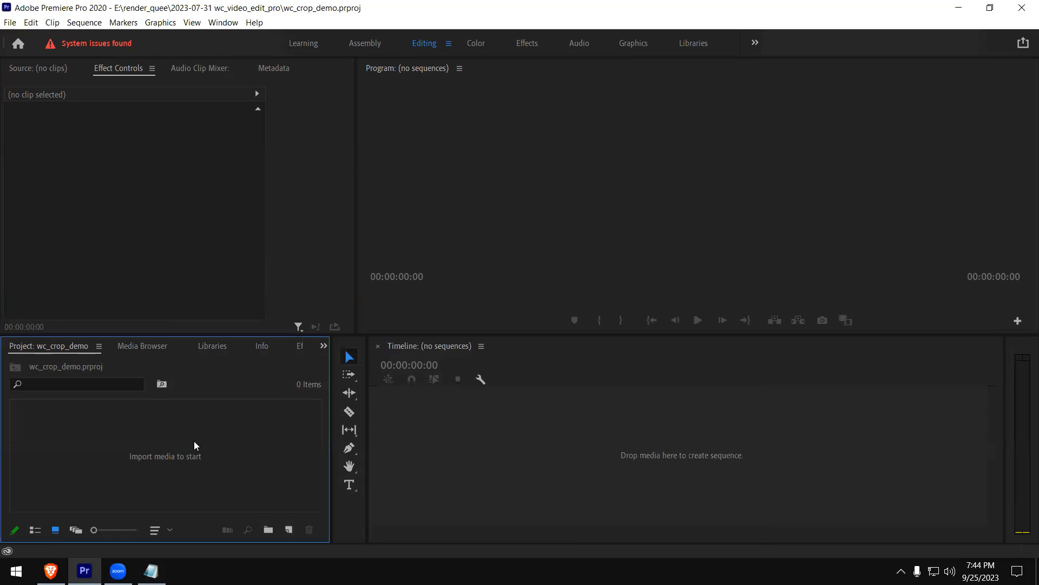
left_click(268, 529)
type("footages")
key("Return")
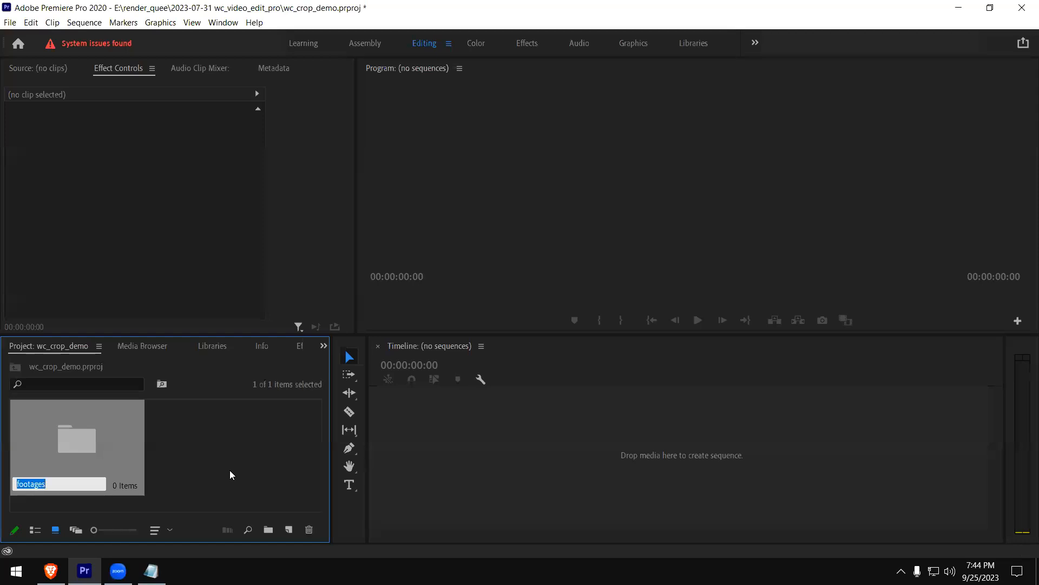
double_click(81, 438)
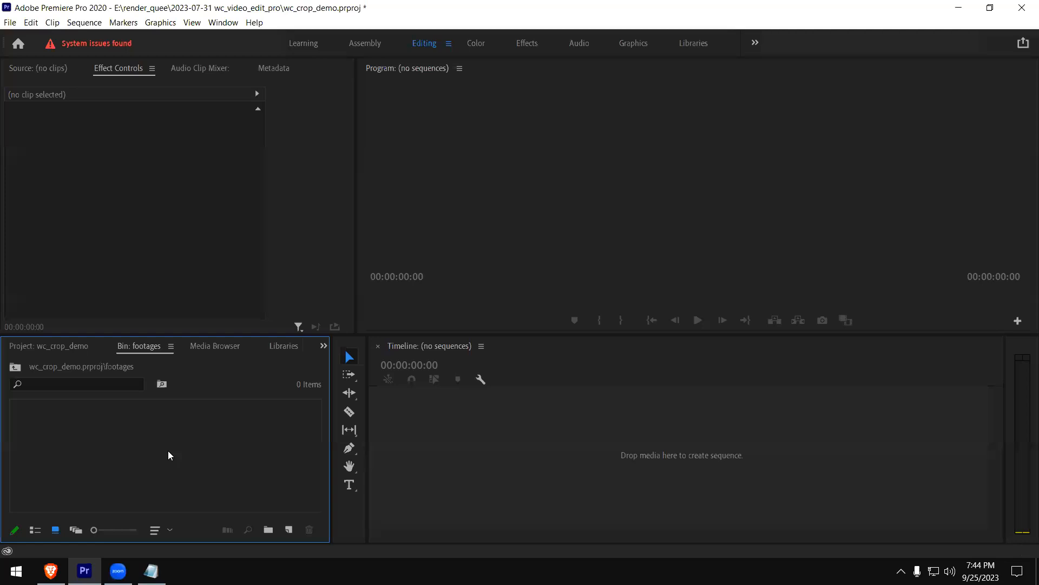
Import phone-call-man-86866.mp4 and phone-call-2-facetime-35053.mp4 from the footages-vdo-editing folder into the footages bin
double_click(135, 451)
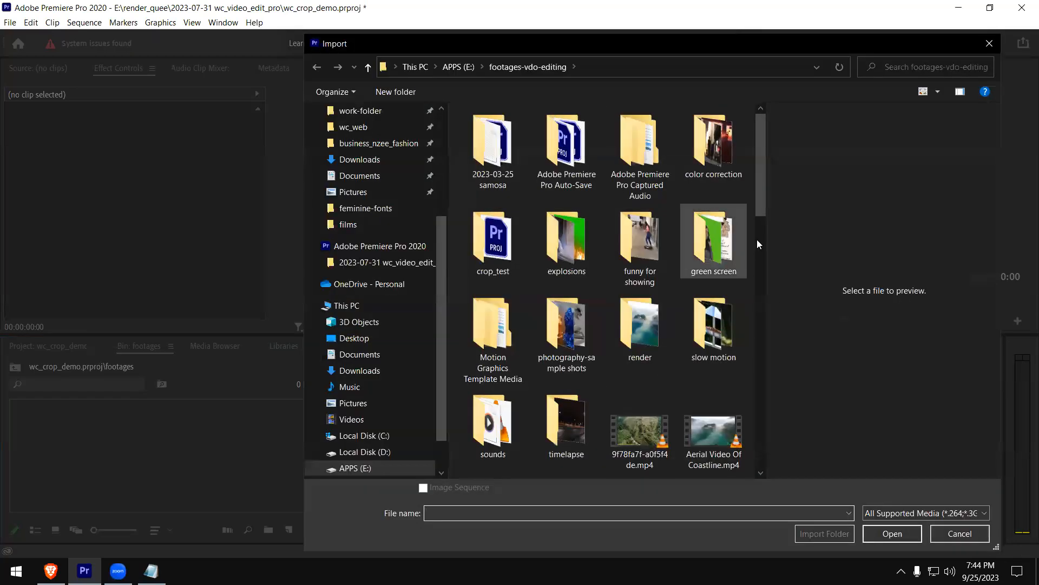
left_click(757, 226)
scroll(748, 302, "down", 5)
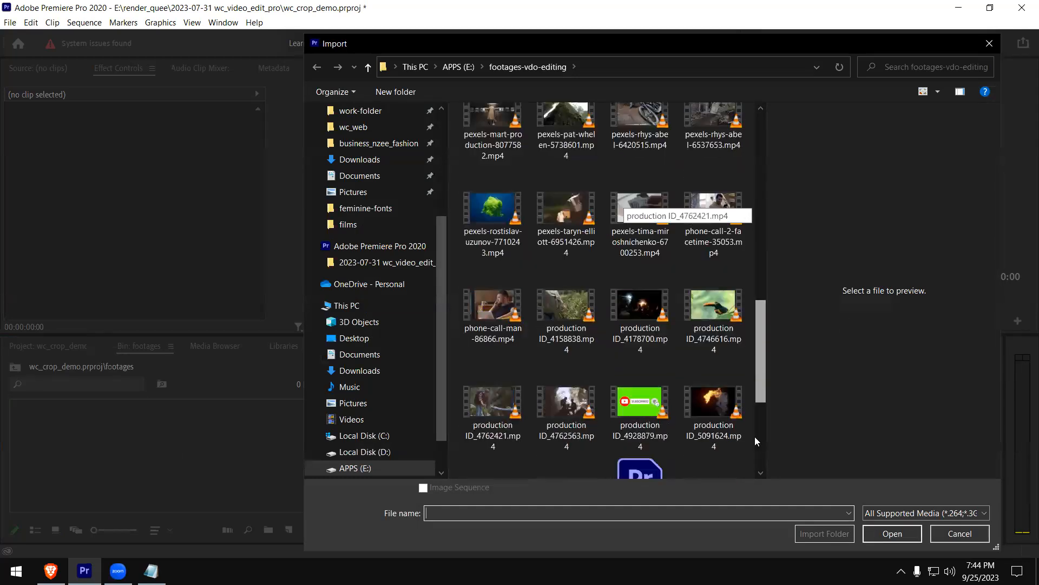
scroll(755, 441, "down", 3)
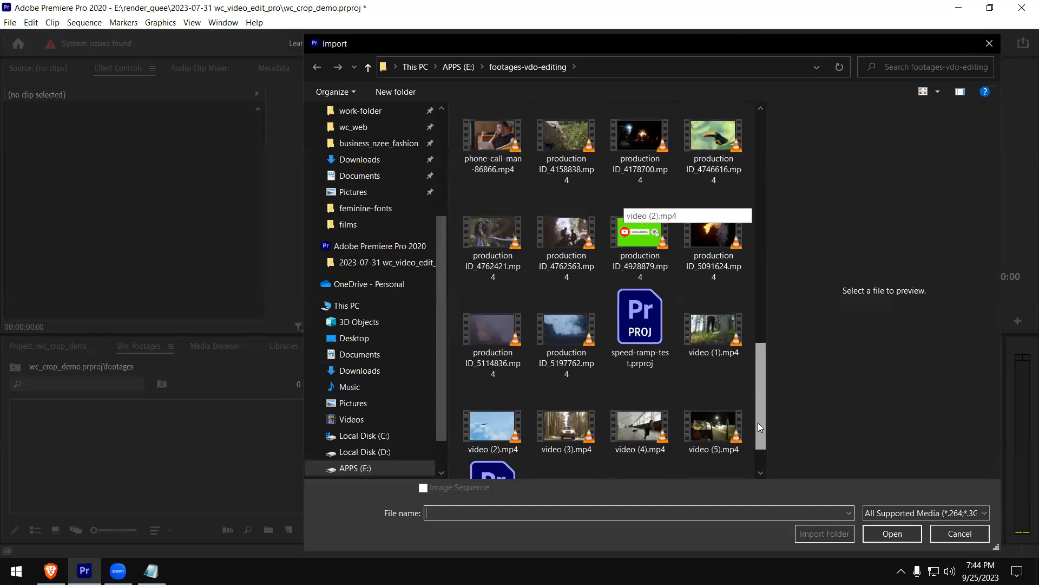
scroll(756, 384, "up", 3)
left_click(472, 317)
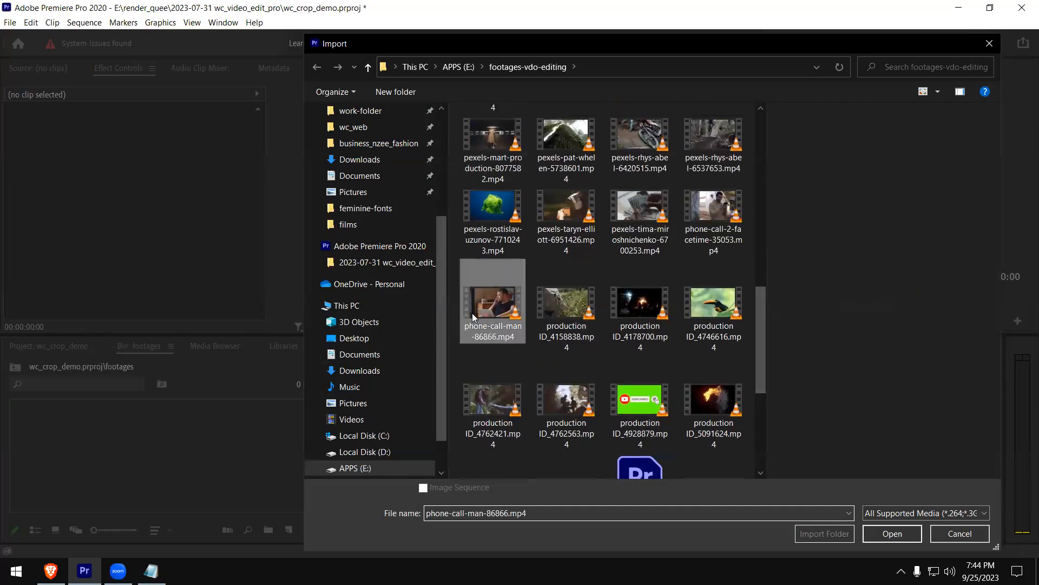
left_click(727, 213, "ctrl")
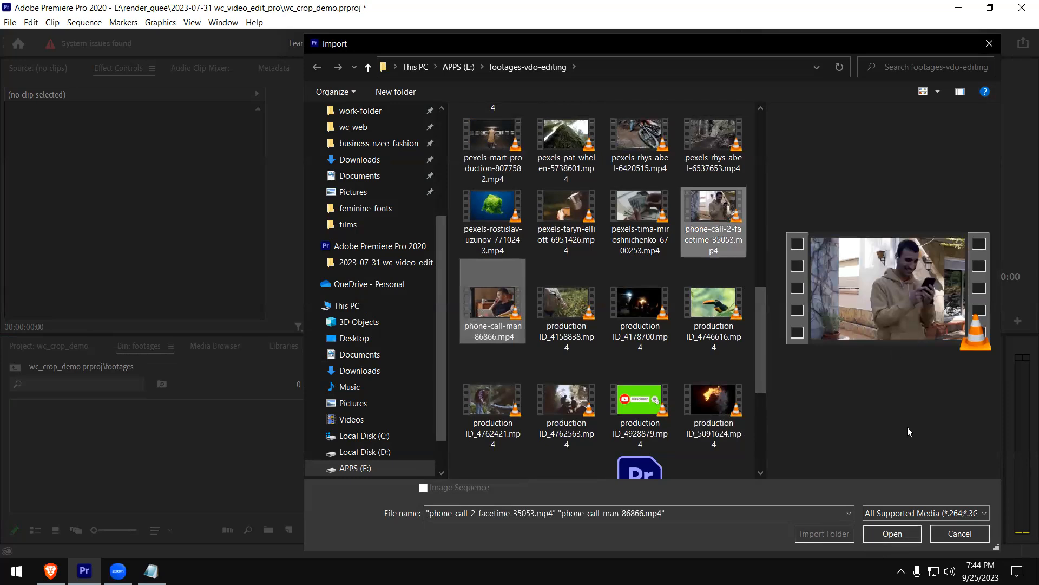
left_click(888, 534)
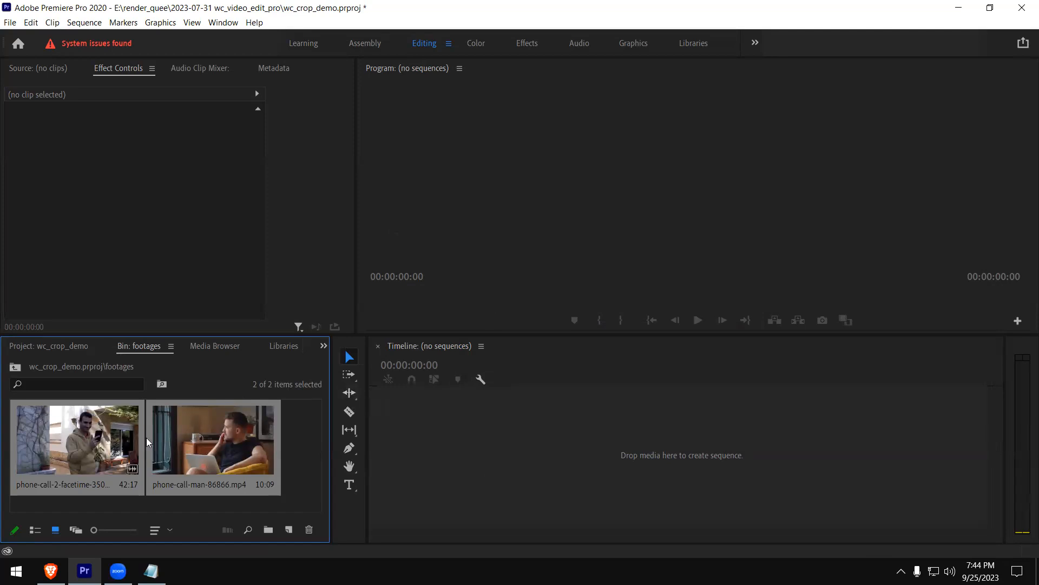
Check the details of the phone-call-2-facetime-35053.mp4 clip in the footages bin
left_click(298, 452)
left_click(56, 442)
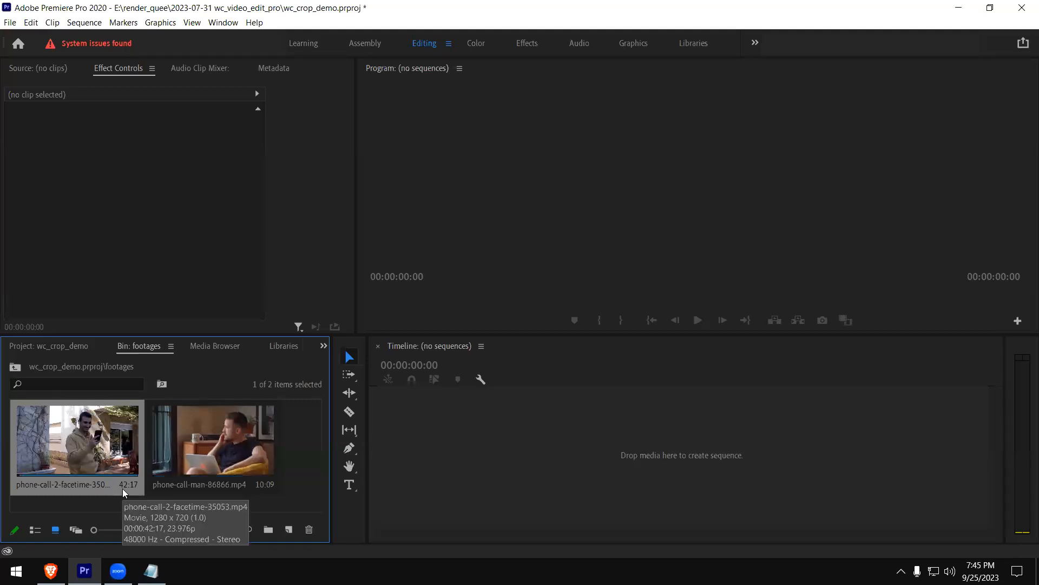
left_click(306, 474)
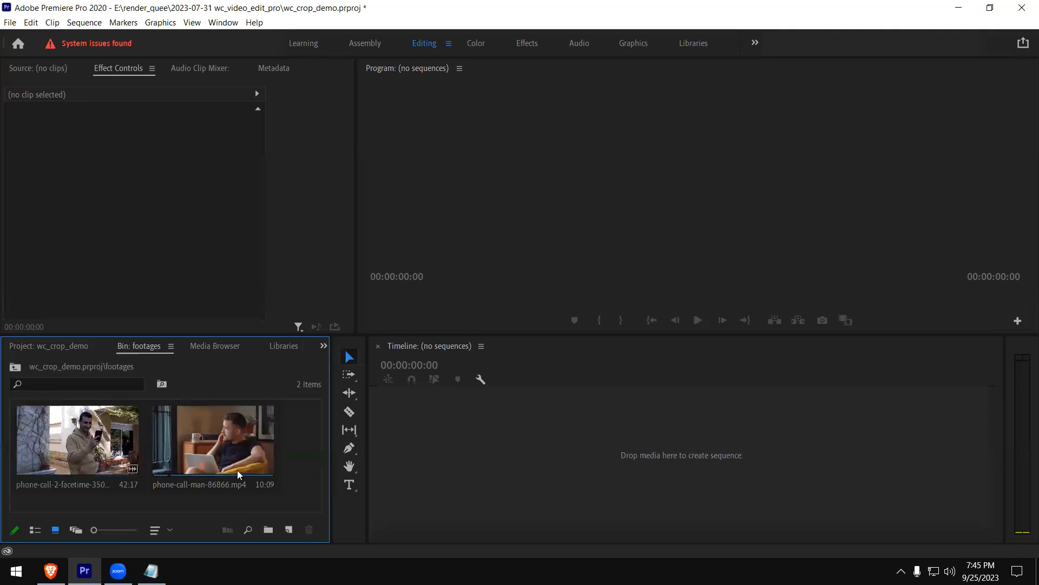
Try the Freeform and Icon views for the clips in the footages bin and look at the sorting options
left_click(76, 530)
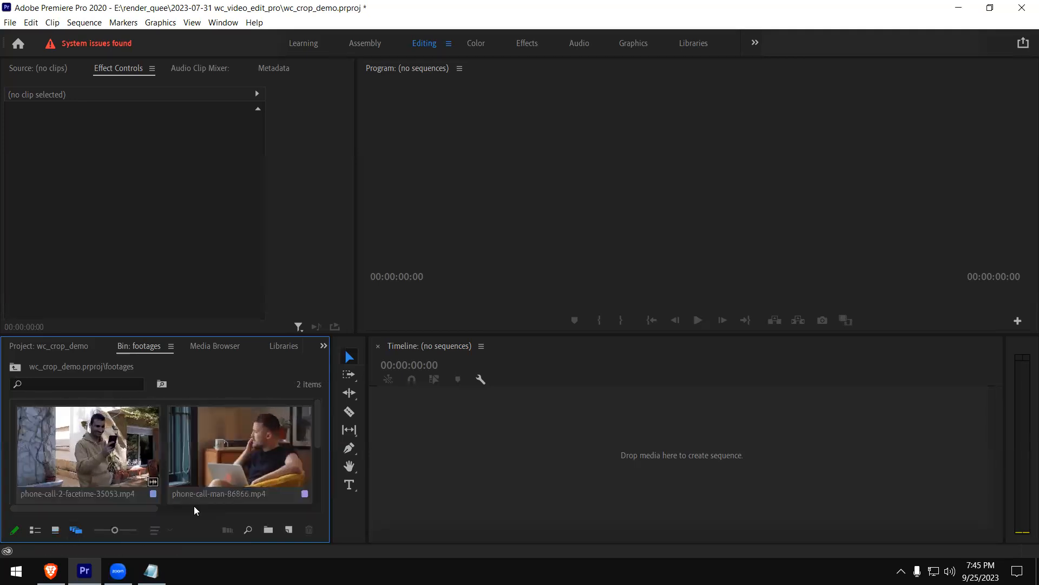
left_click(54, 530)
left_click(154, 530)
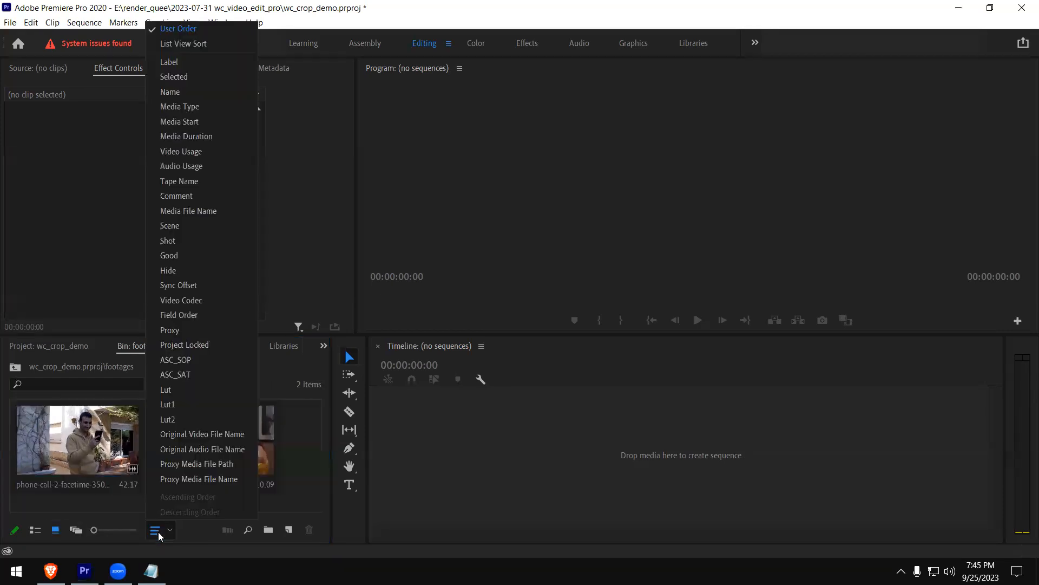
left_click(75, 528)
Display both clips in List View and examine their frame rate, video and audio information
key("ctrl+a")
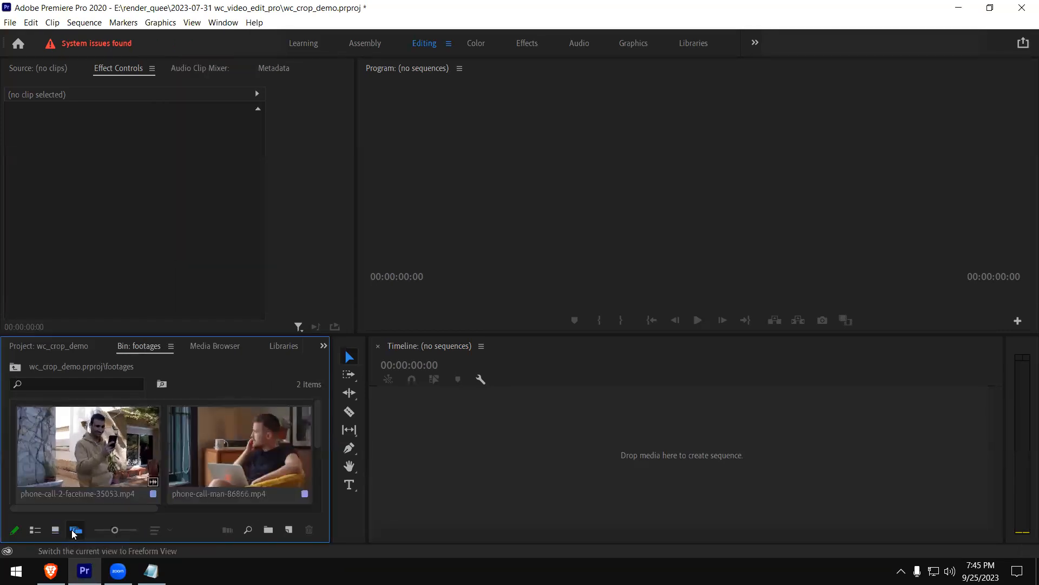
left_click(35, 530)
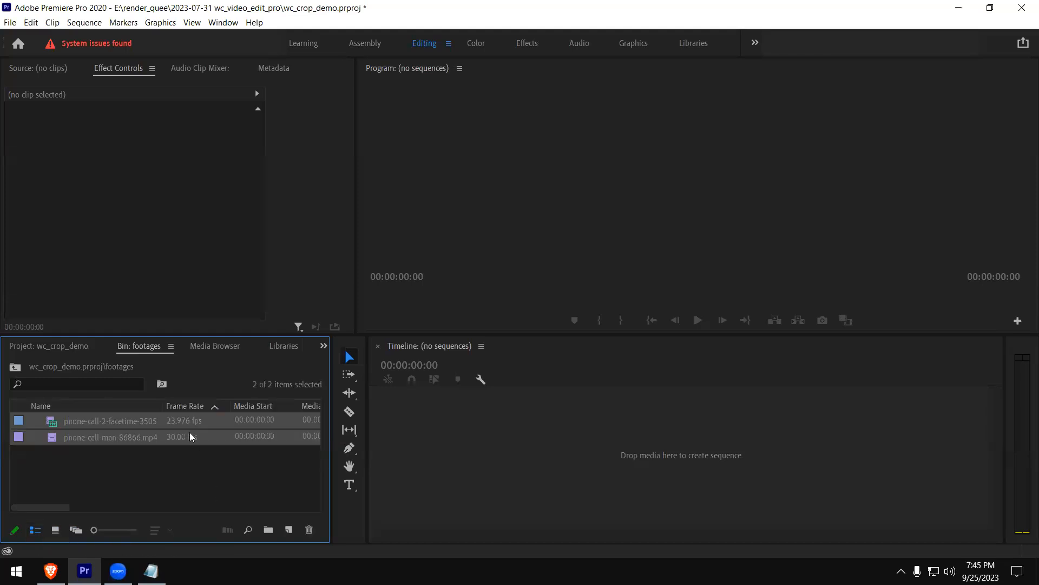
left_click_drag(59, 507, 189, 506)
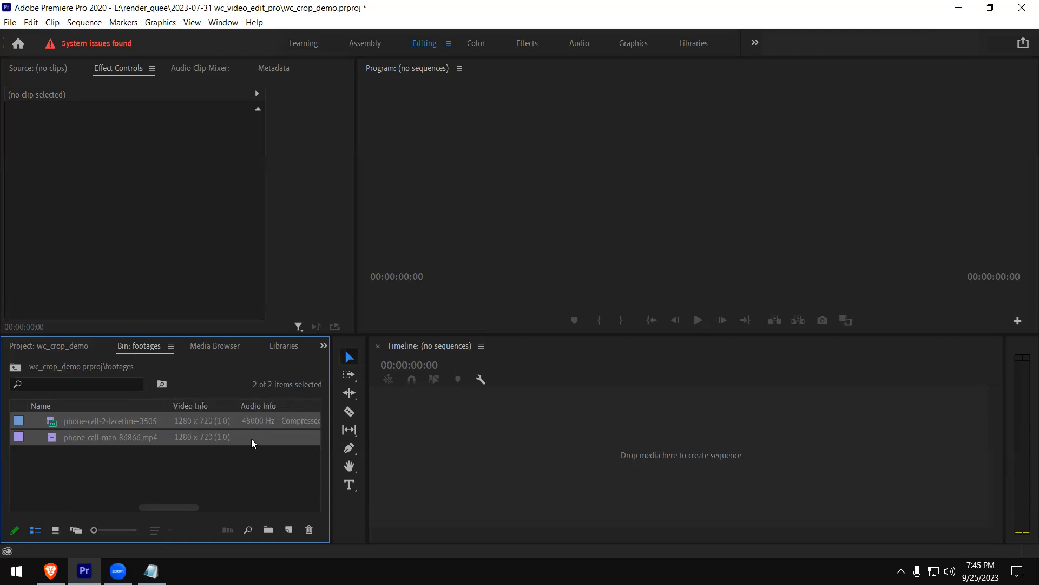
left_click_drag(154, 506, 7, 520)
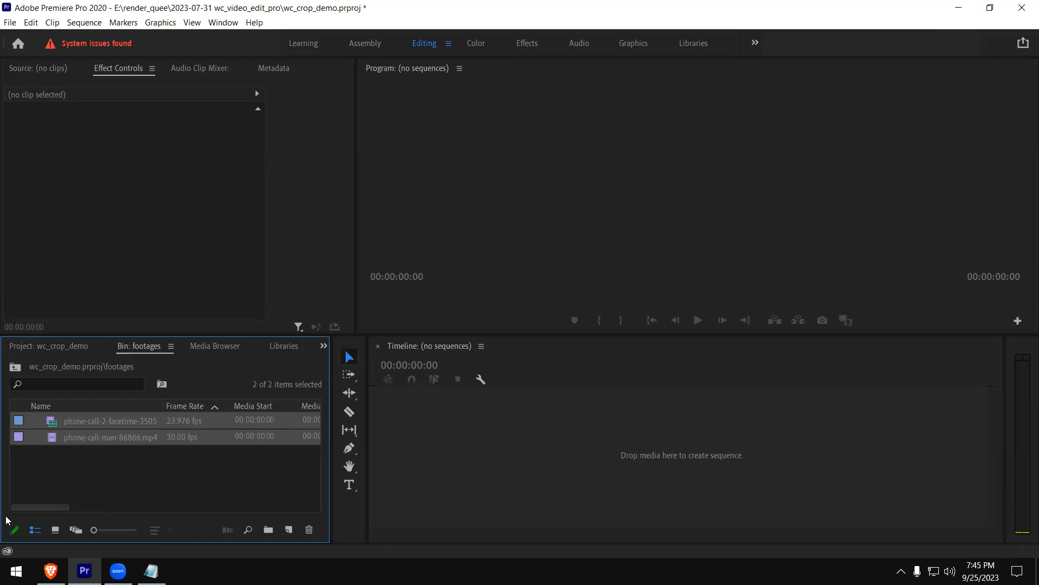
left_click(129, 475)
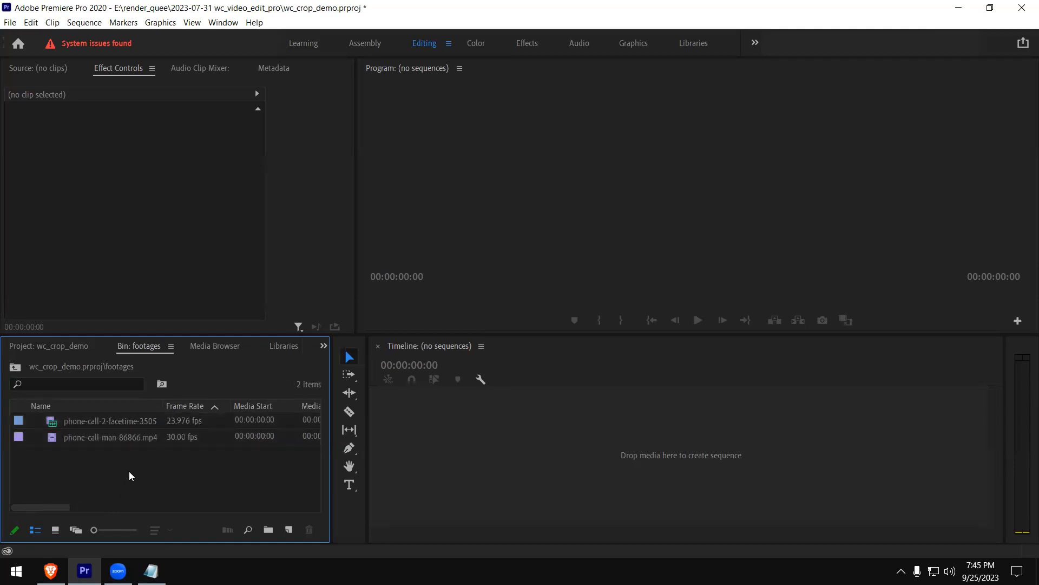
Look through the commands available for phone-call-man-86866.mp4 and leave the clip selected
left_click(93, 437)
right_click(93, 437)
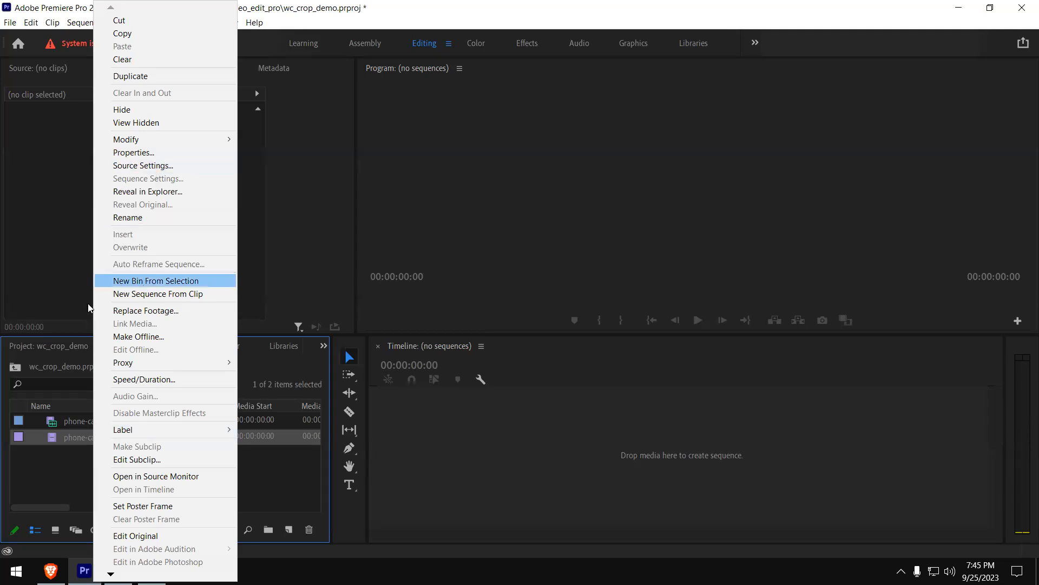
left_click(77, 485)
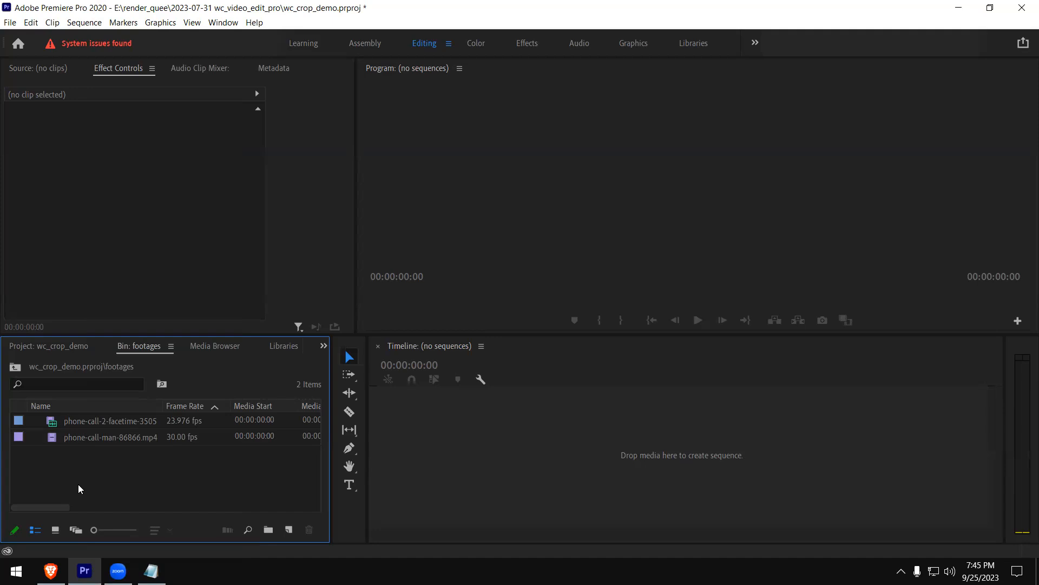
left_click(100, 441)
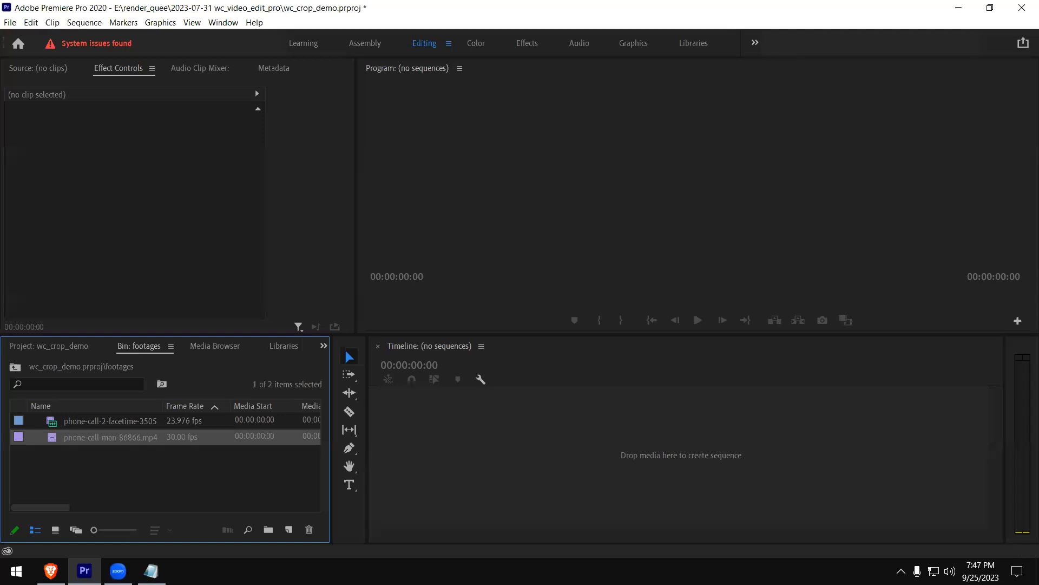
Switch to the DirectX Diagnostic Tool by running dxdiag
key("super")
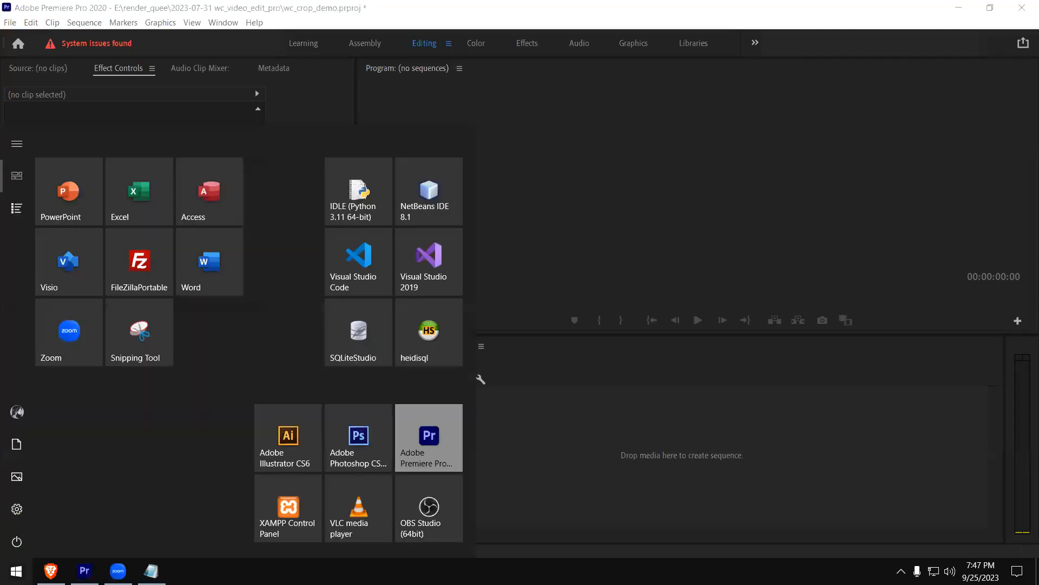
key("super+r")
type("dx")
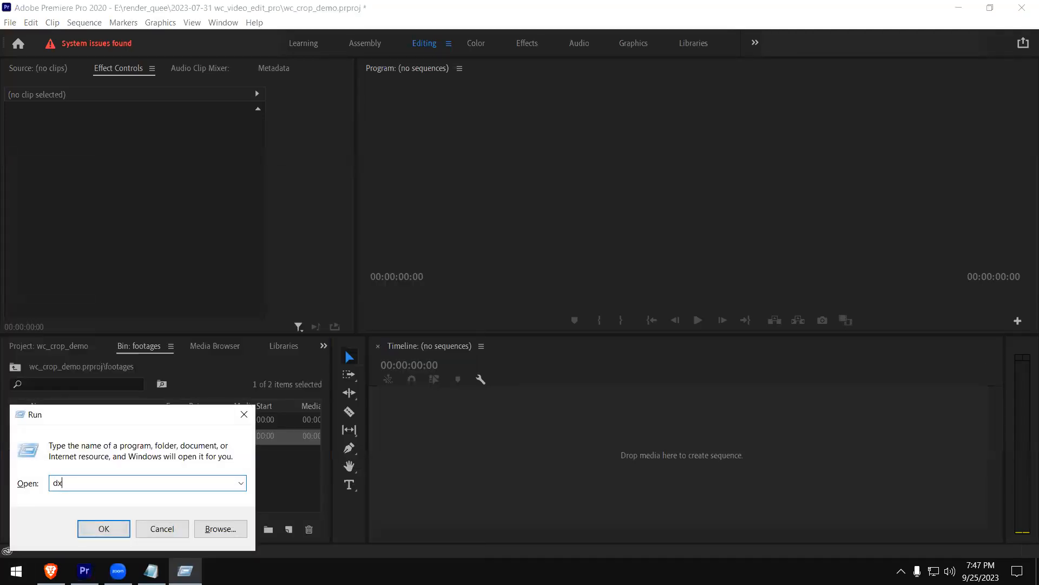
type("diag")
key("Return")
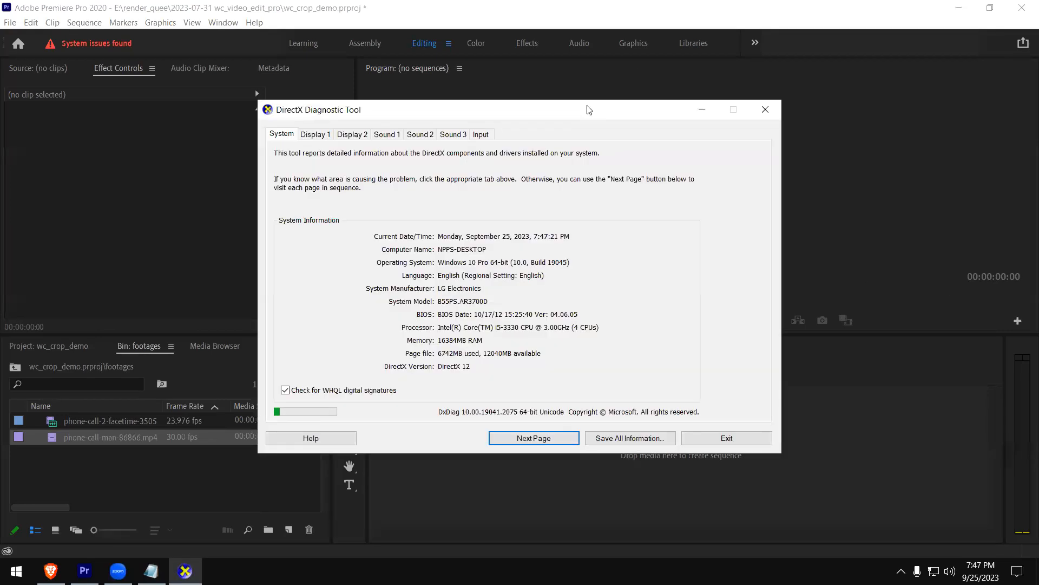
Reposition the diagnostic window and examine the graphics card details for Display 1
left_click_drag(590, 110, 1038, 110)
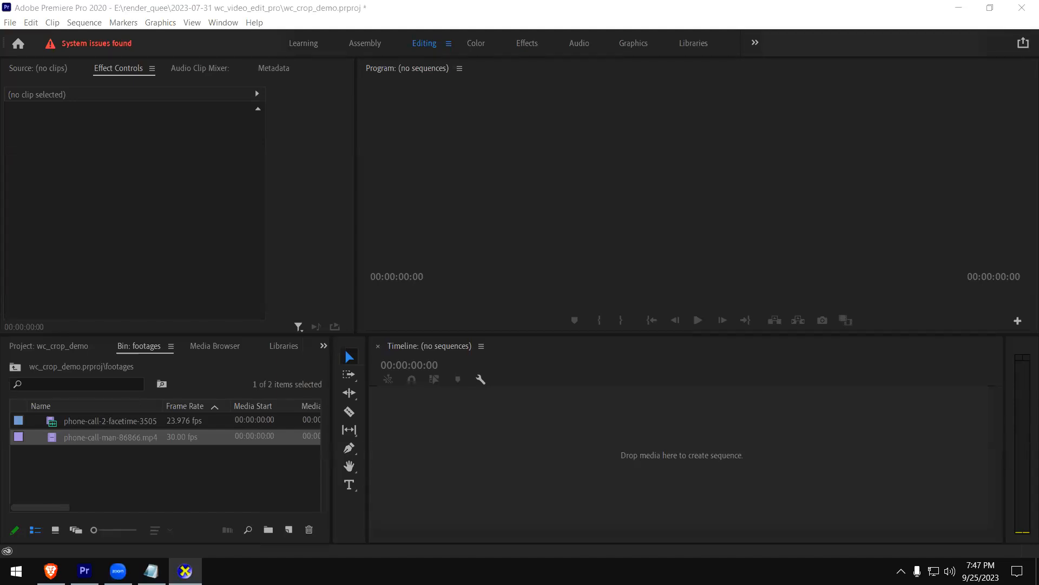
left_click_drag(1038, 137, 494, 138)
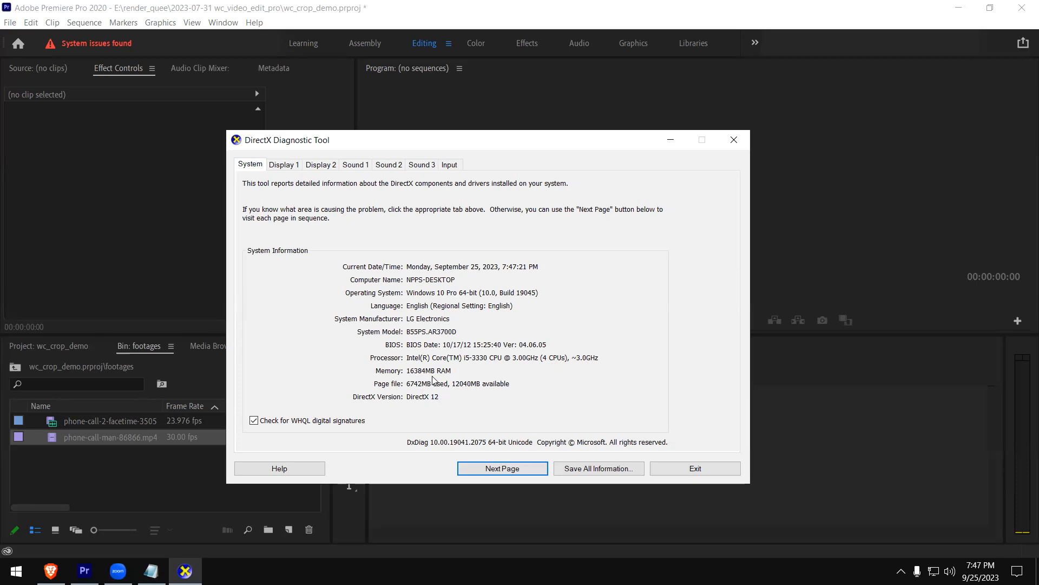
left_click(282, 164)
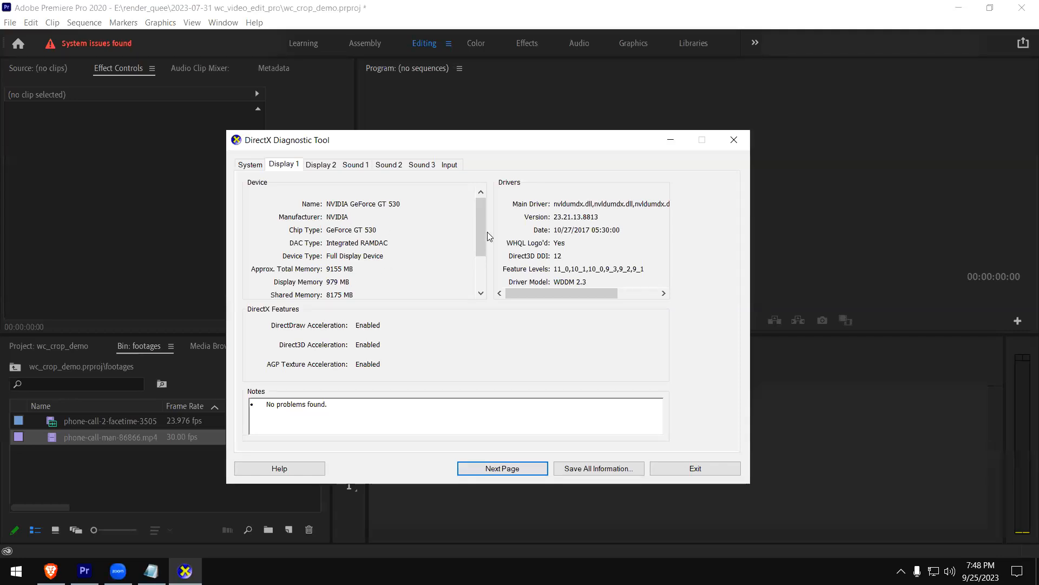
Examine the Sound 1, Display 2, Display 1 and System details, and close the diagnostic tool
left_click(353, 165)
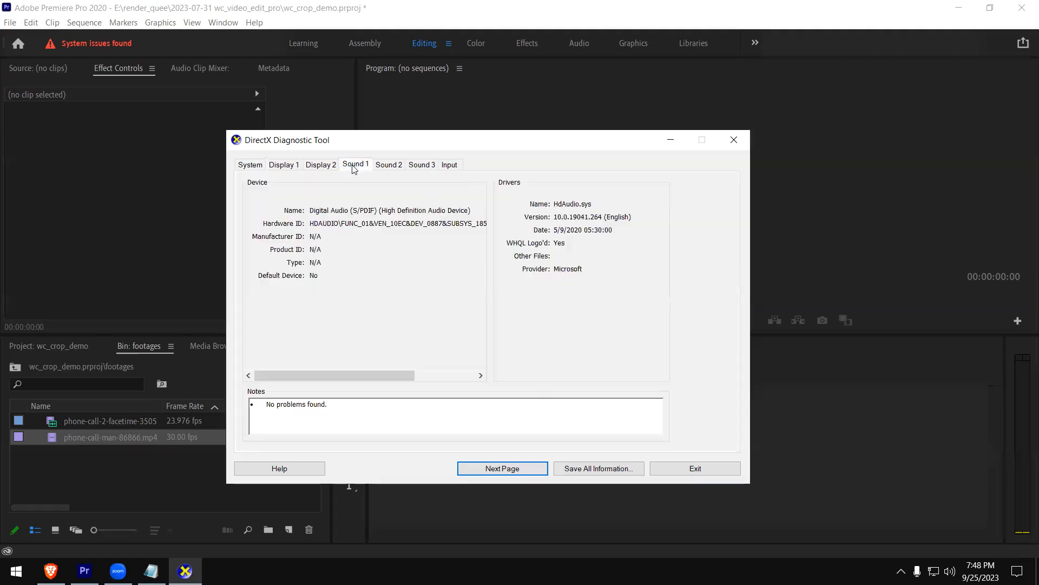
left_click(327, 166)
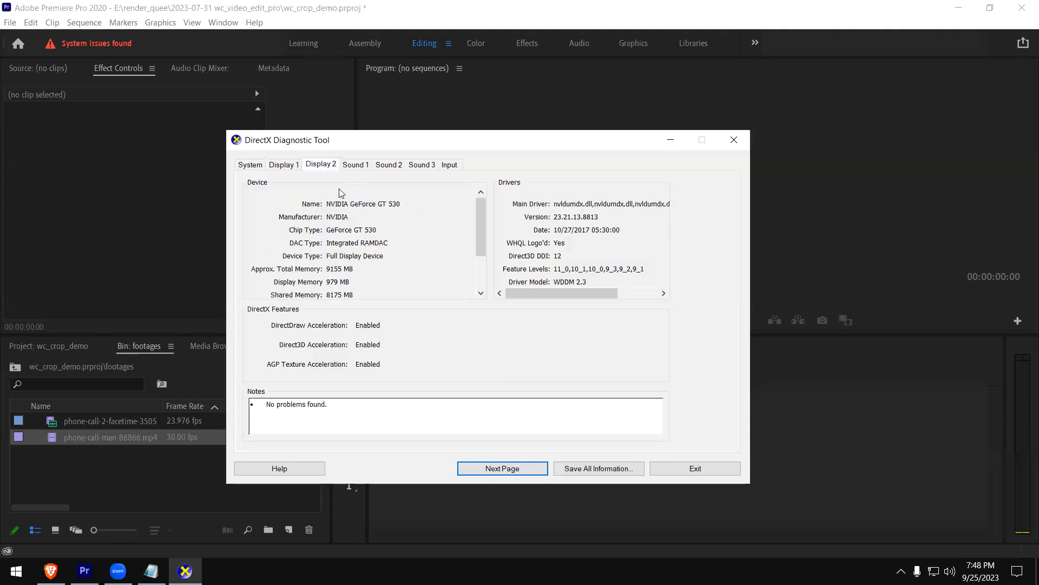
left_click(292, 166)
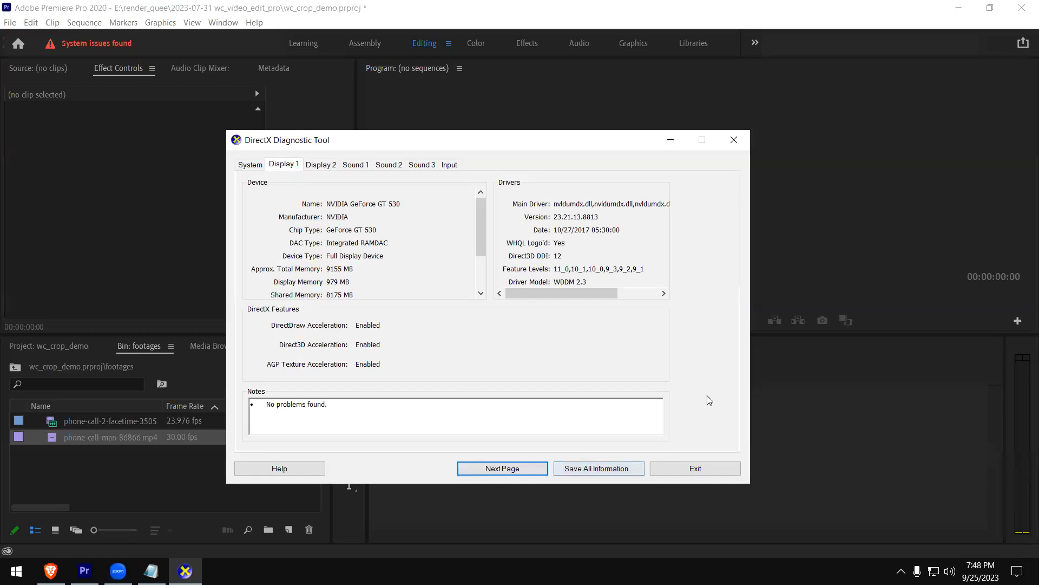
left_click(252, 166)
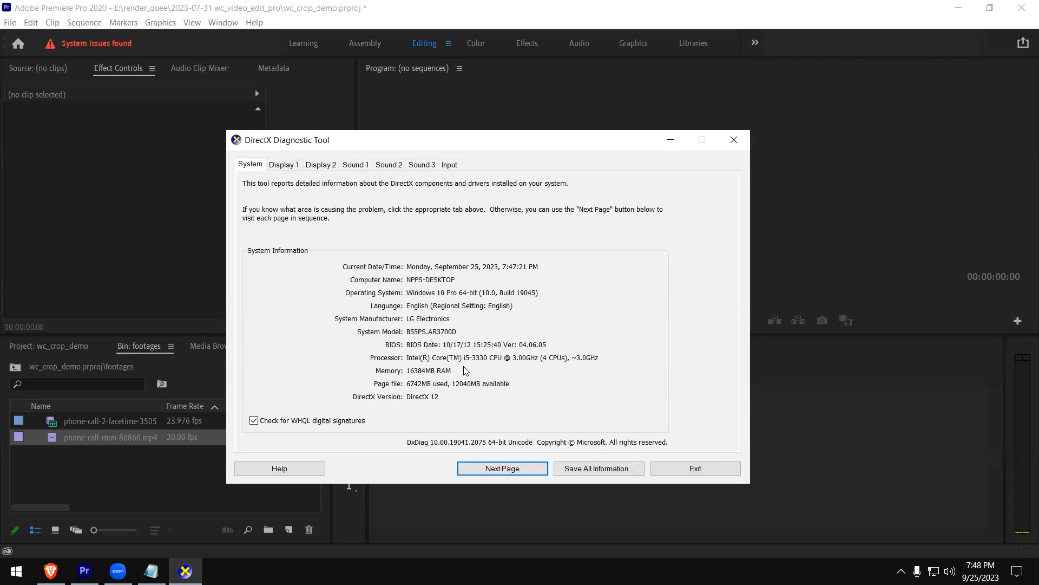
left_click(733, 139)
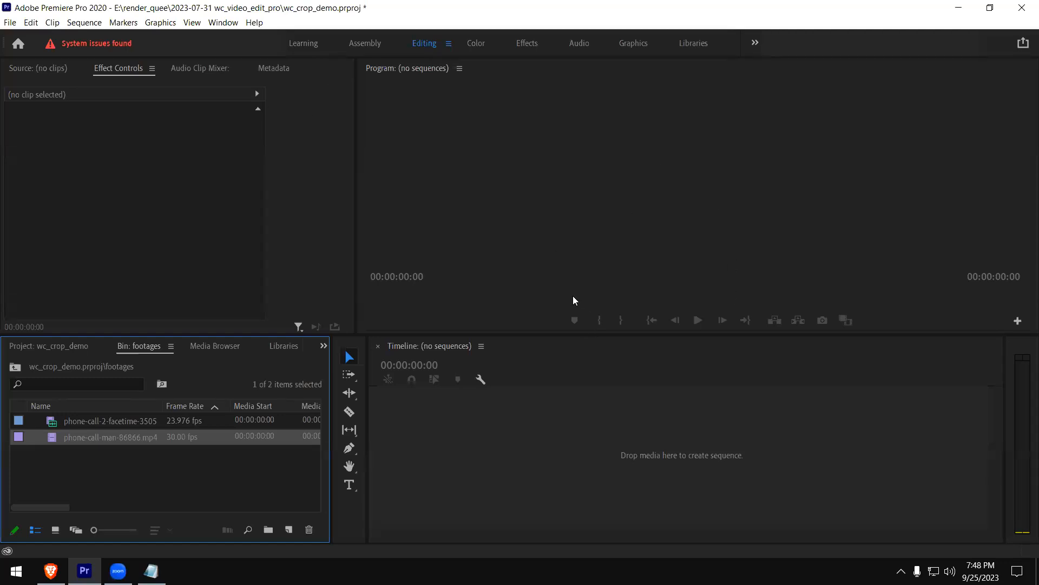
Widen the Effect Controls panel slightly by shifting its border with the Program monitor
left_click_drag(356, 242, 368, 242)
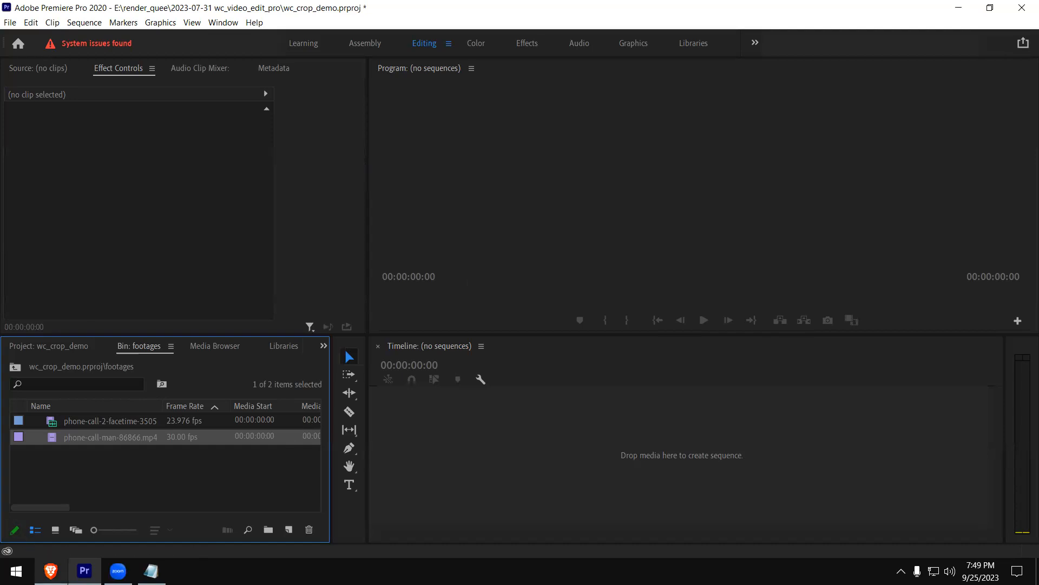
Switch to the Brave browser, open youtube.com and maximize the browser window
mouse_move(51, 571)
left_click(72, 528)
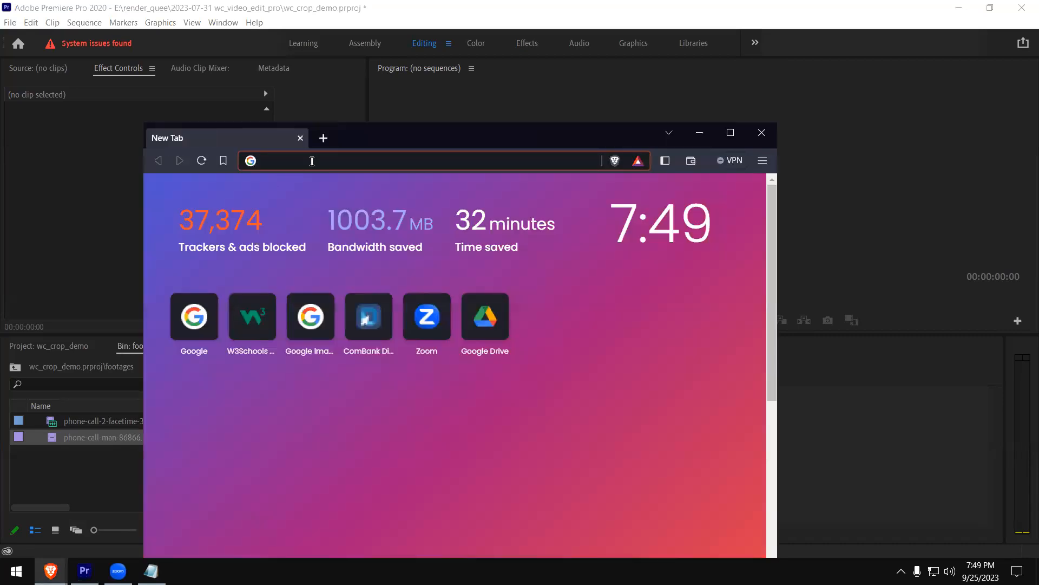
left_click(312, 161)
type("youtube.com")
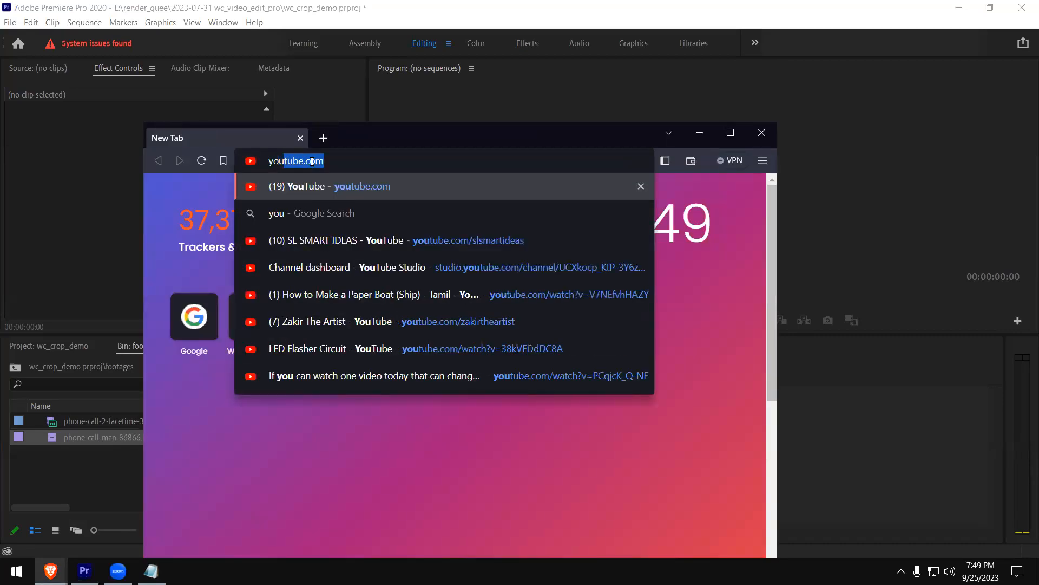
key("Return")
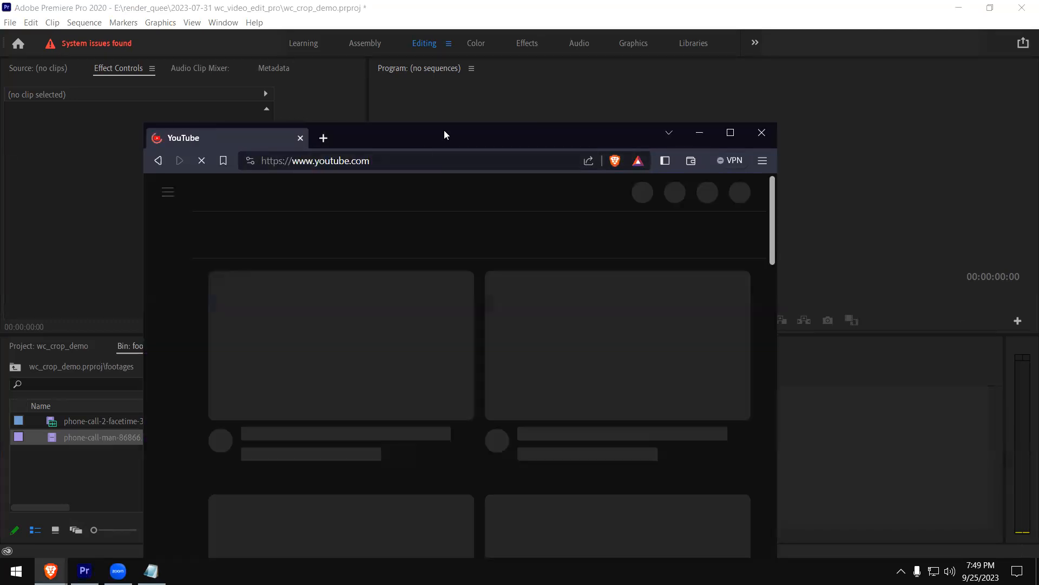
left_click_drag(444, 130, 503, 1)
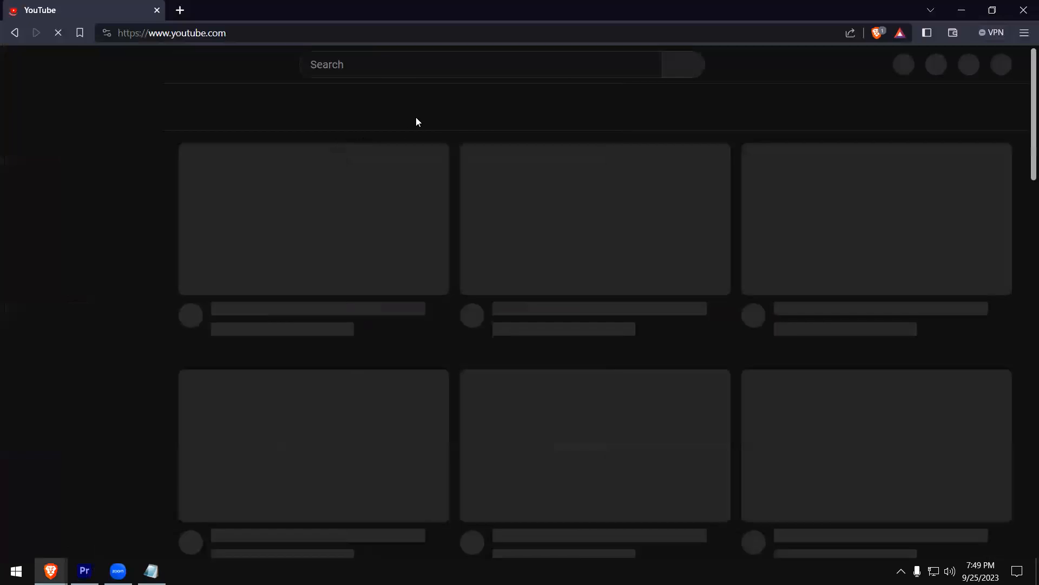
Search YouTube for "capcut basics"
left_click(356, 66)
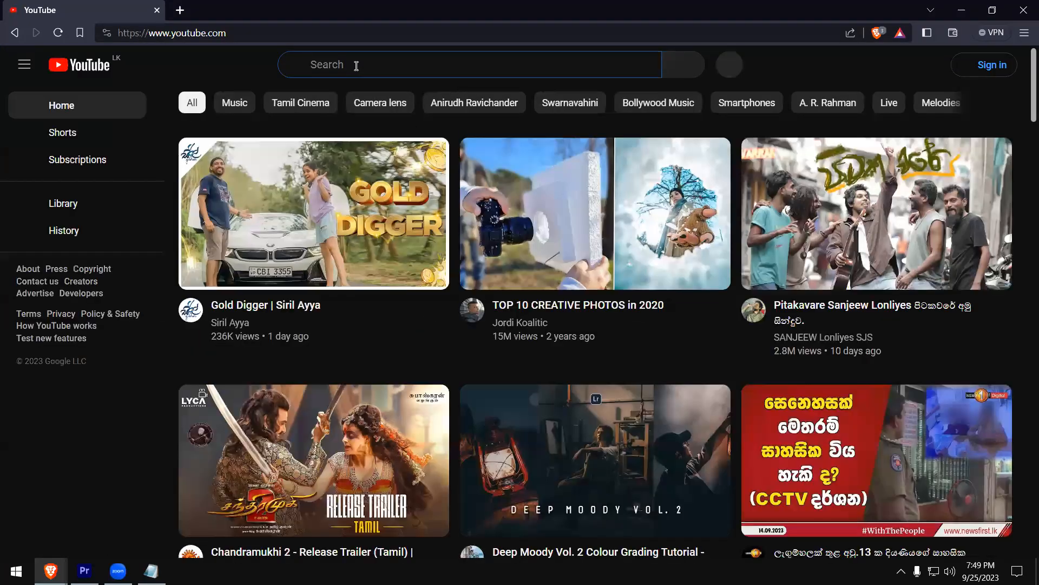
type("capcut bas")
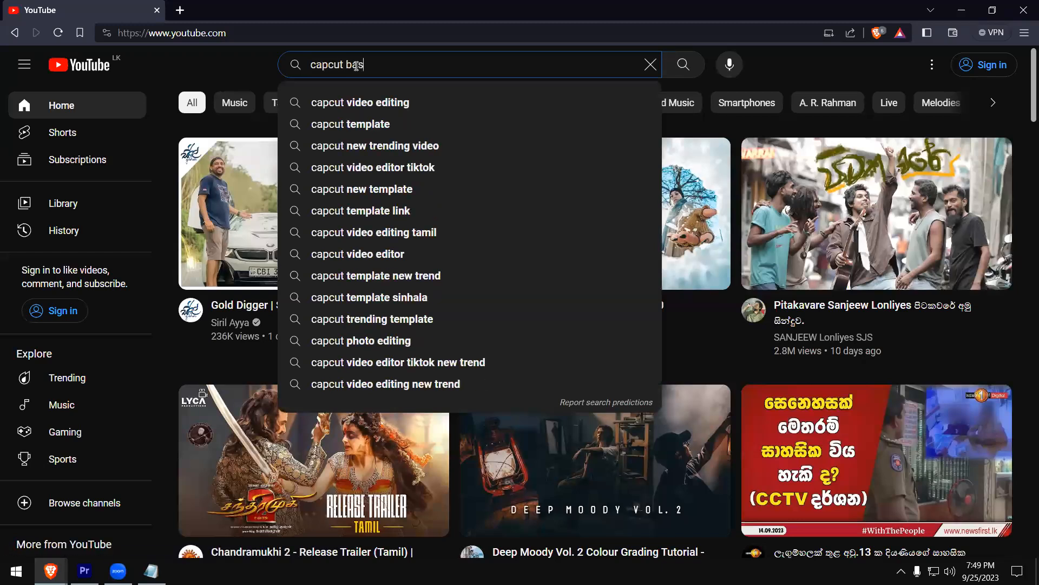
type("ics")
key("Return")
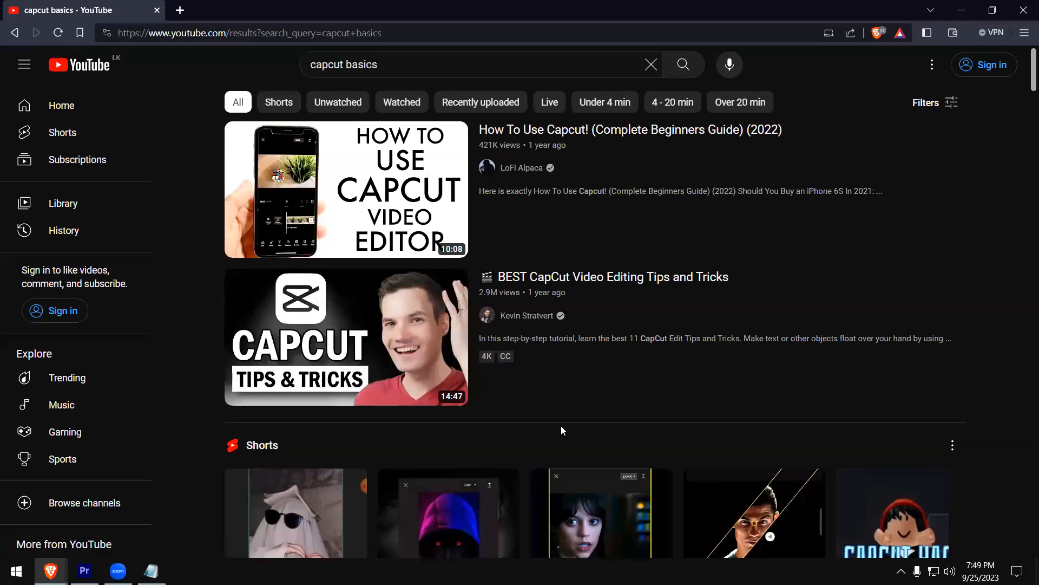
Open "BEST CapCut Video Editing Tips and Tricks", pause it at 2:49 in the Text-to-Speech chapter and turn off the captions
mouse_move(386, 341)
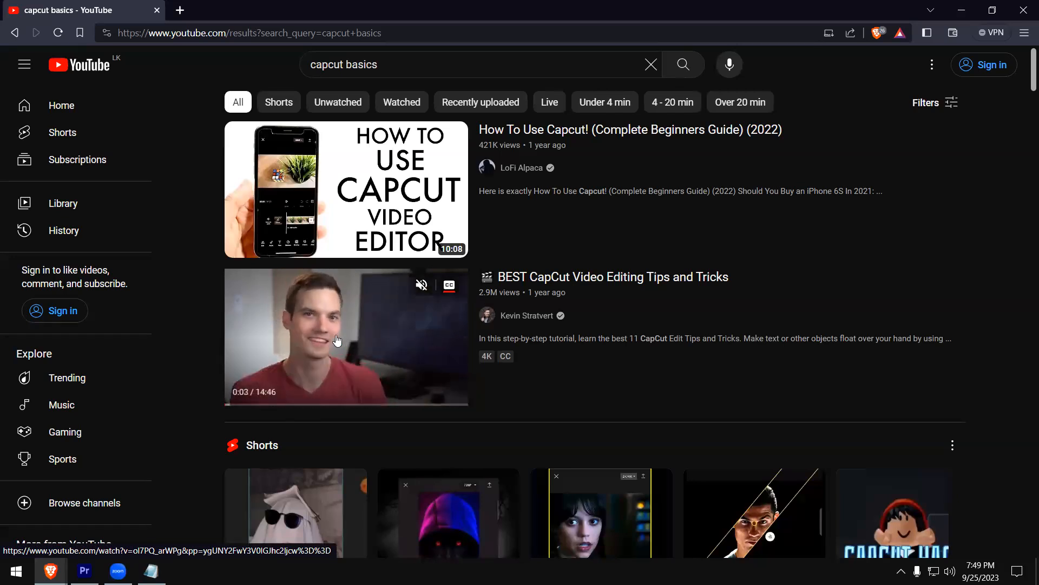
left_click(367, 372)
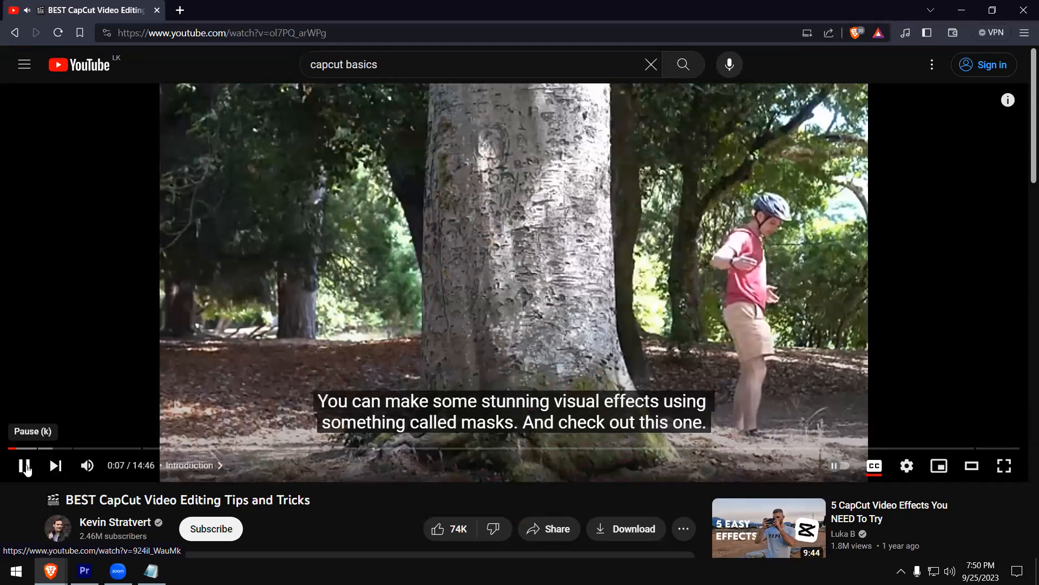
left_click(26, 469)
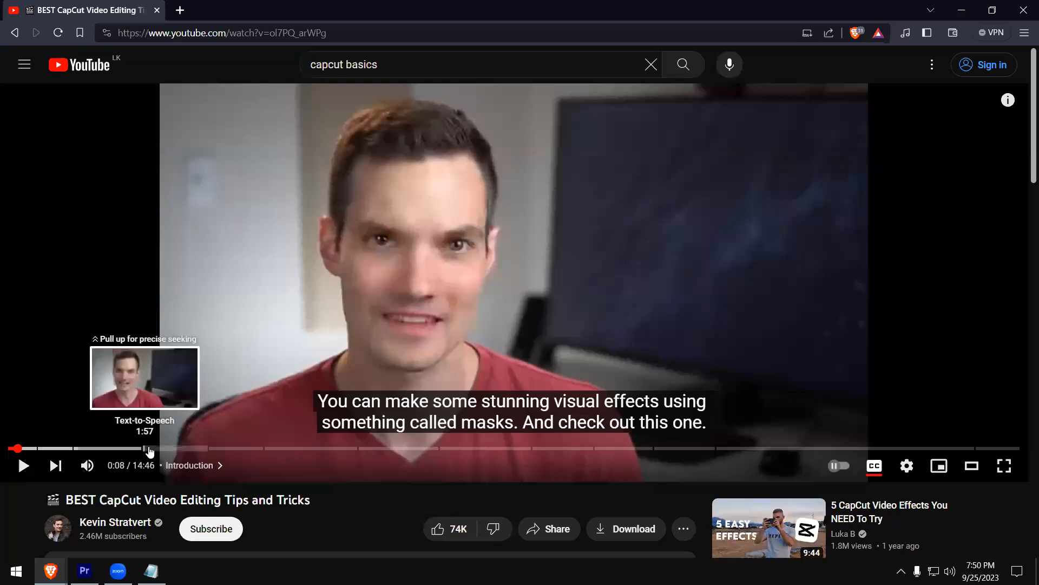
left_click(203, 448)
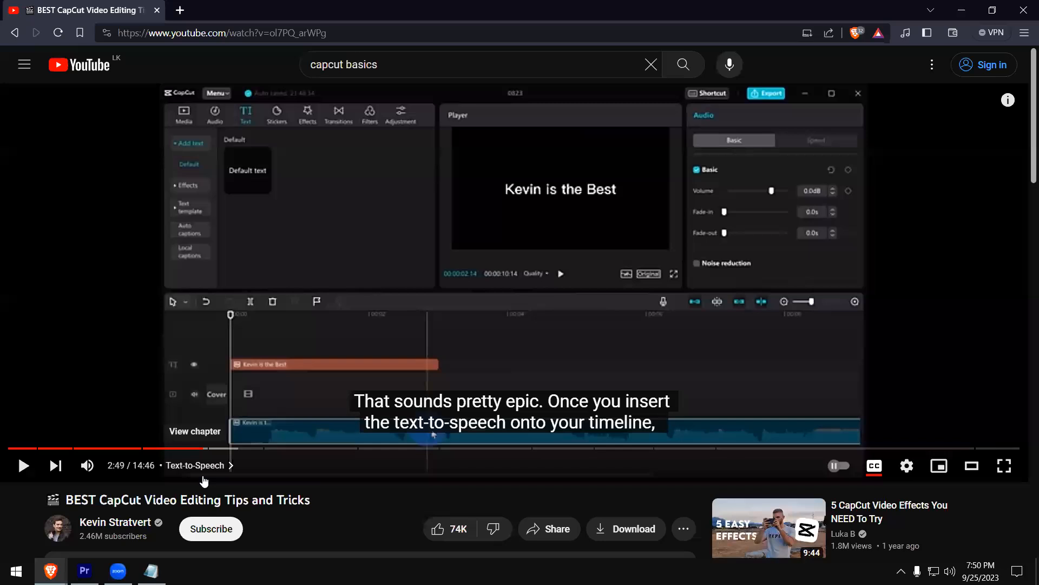
left_click(874, 466)
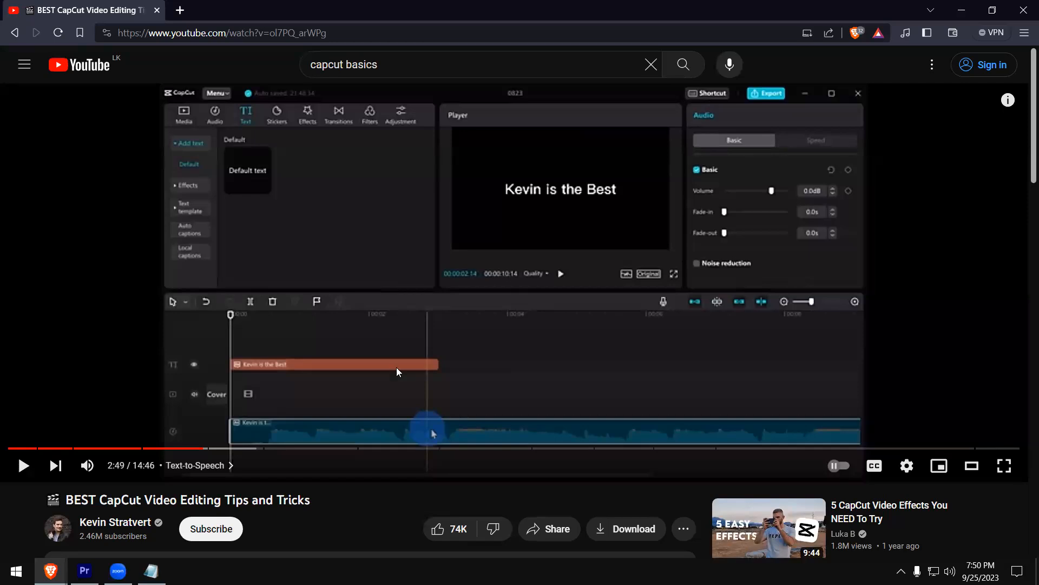
Select the video's web address and switch back to Premiere Pro
left_click(252, 32)
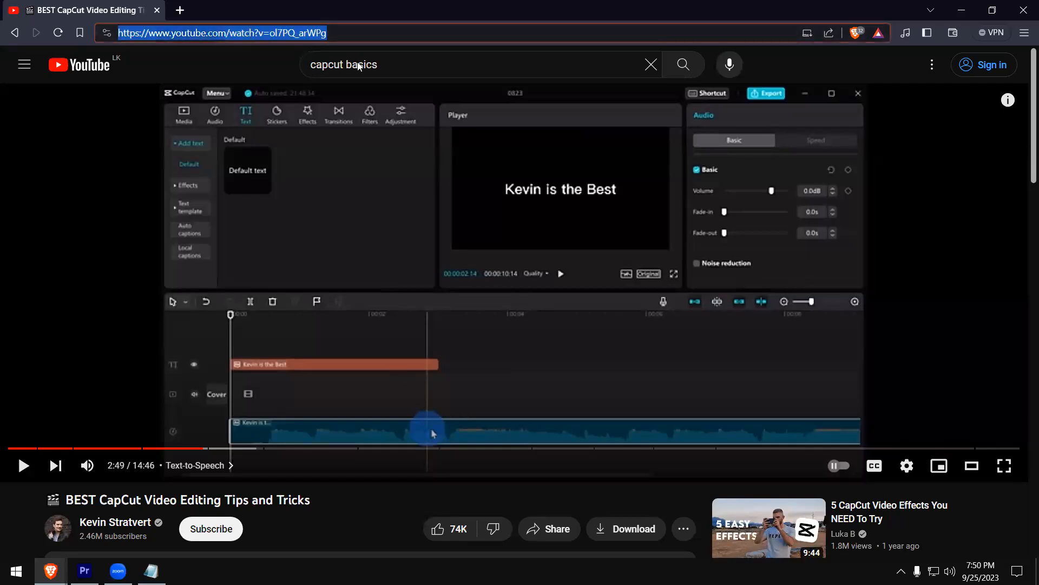
key("alt+Tab")
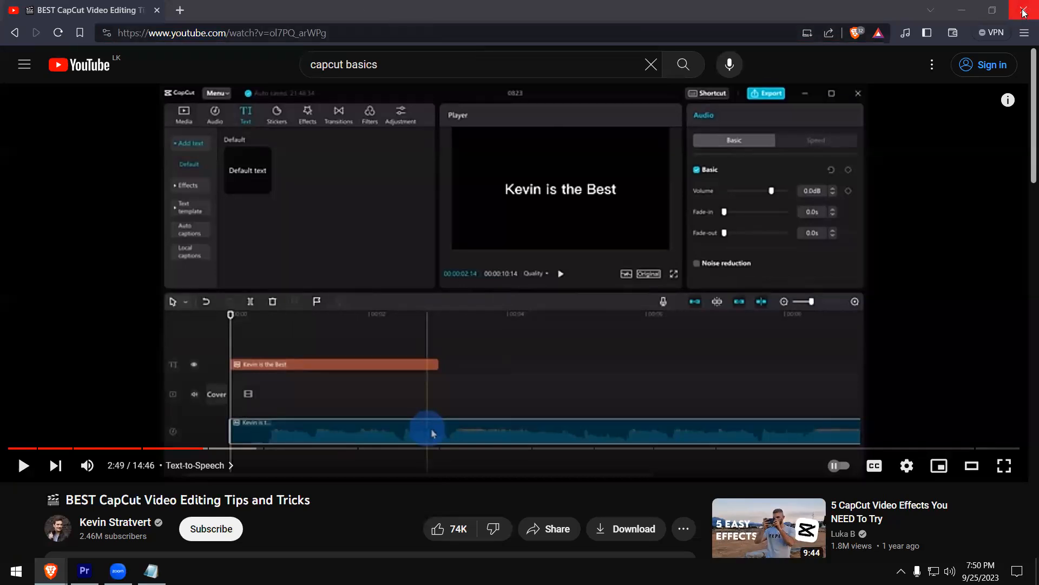
key("alt+Tab")
key("alt+Tab")
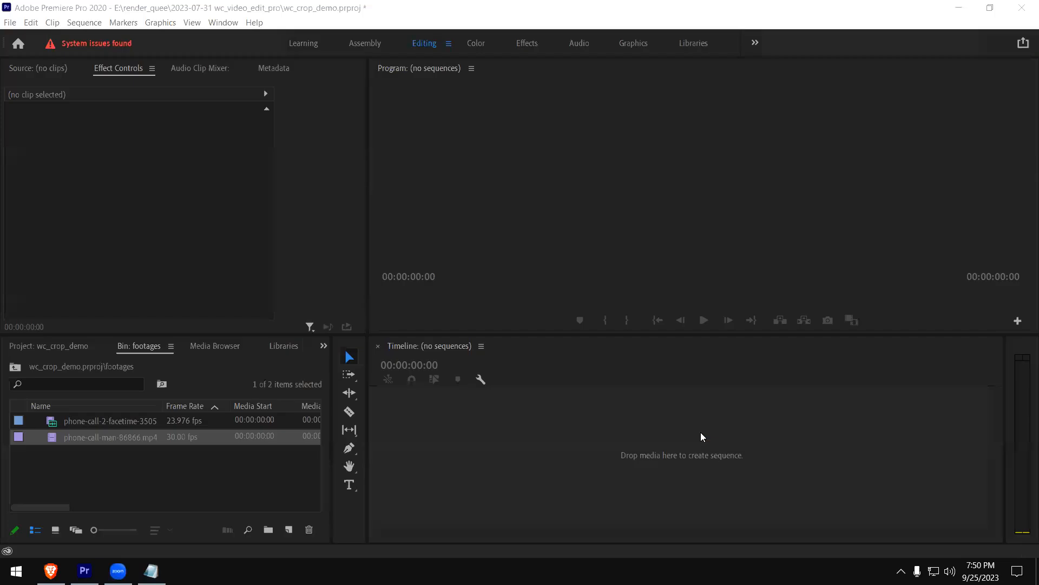
Create a new sequence from the phone-call-man-86866.mp4 clip in the footages bin
left_click(113, 460)
left_click(117, 441)
left_click(113, 460)
right_click(95, 438)
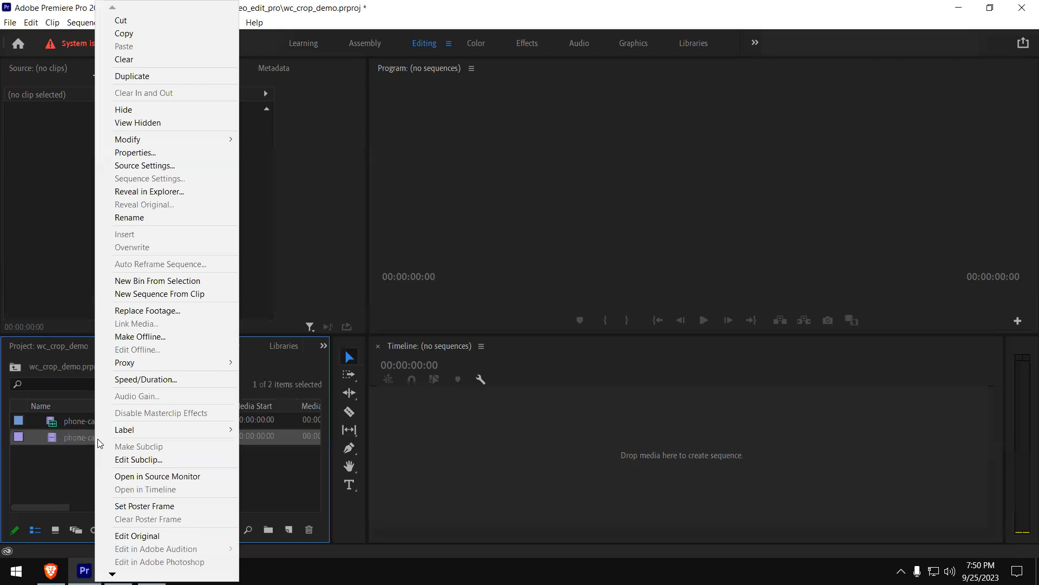
left_click(202, 293)
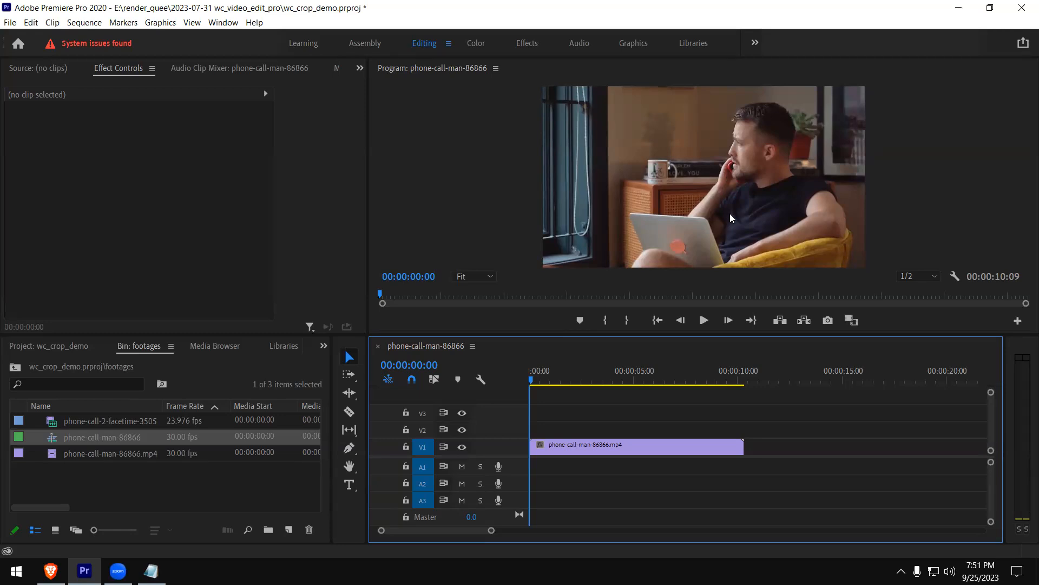
Play the new sequence in the Program monitor and stop at 00:00:09:09
left_click(704, 320)
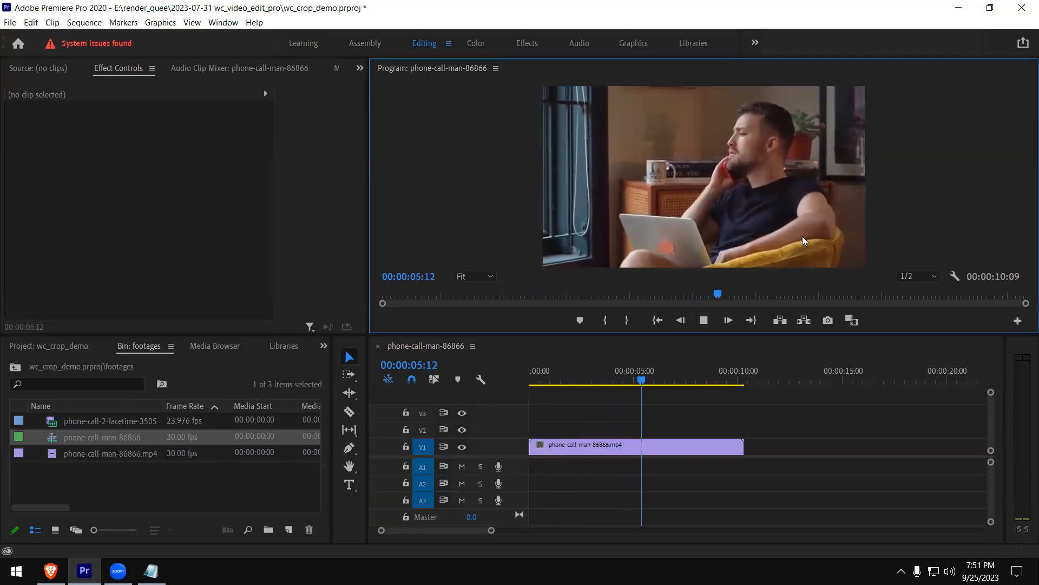
left_click(704, 321)
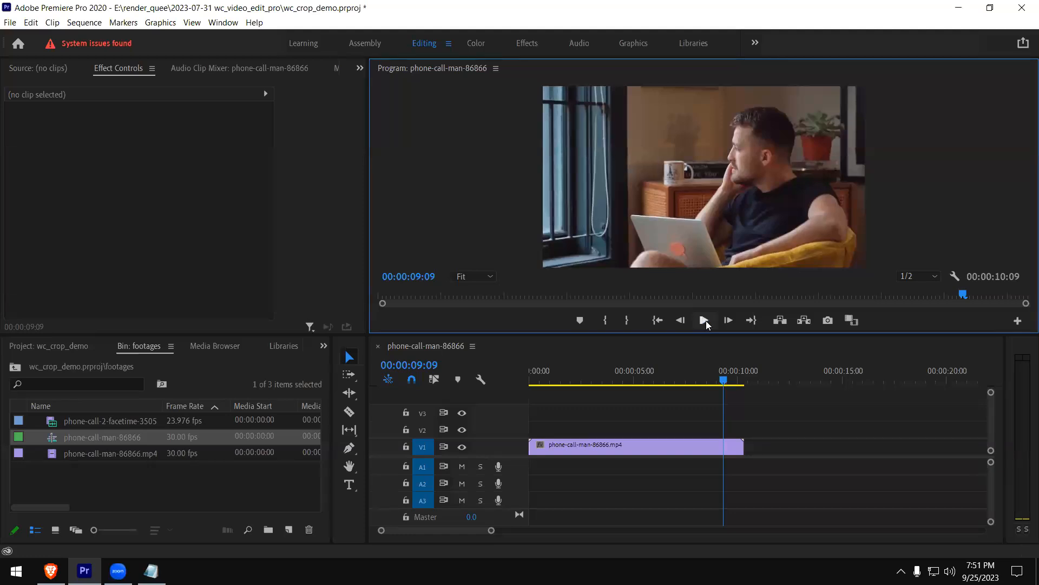
Turn off track targeting for tracks A3, A2, A1 and V1
left_click(423, 500)
left_click(422, 484)
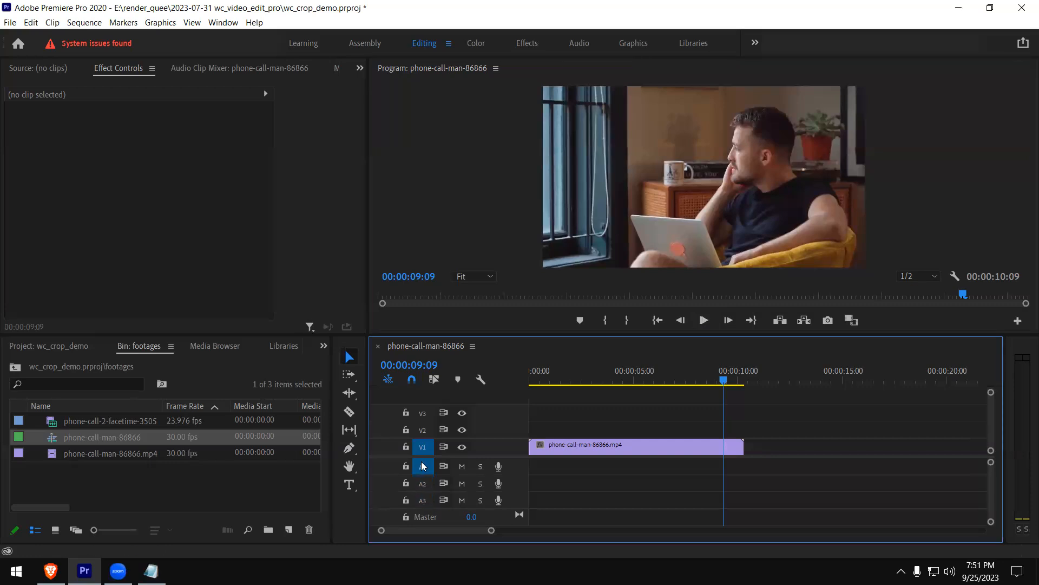
left_click(423, 466)
left_click(422, 446)
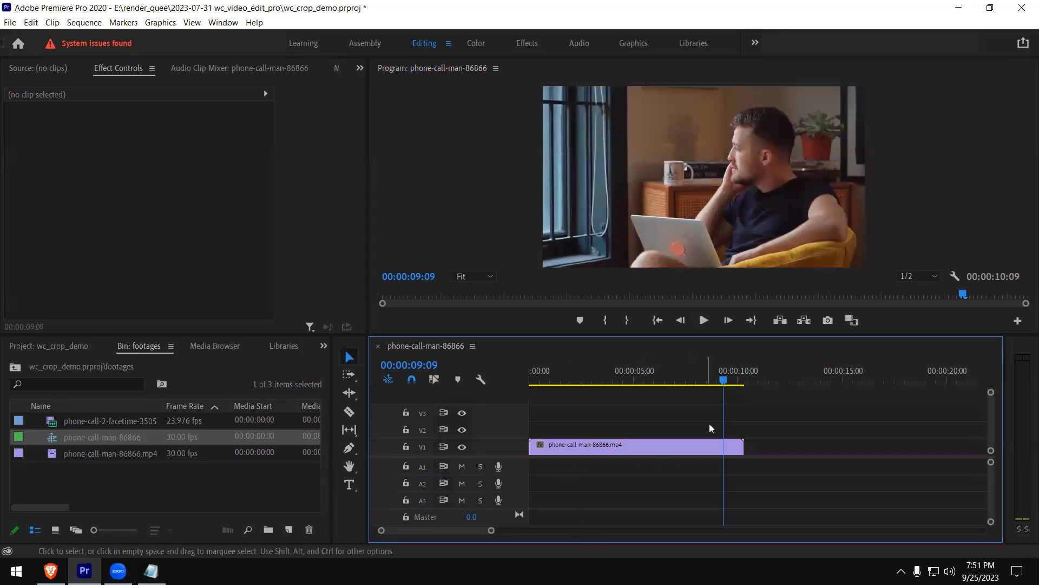
Replay the beginning of the sequence and return the playhead to 00:00:00:00
left_click_drag(554, 378, 529, 378)
key("space")
left_click_drag(600, 373, 520, 376)
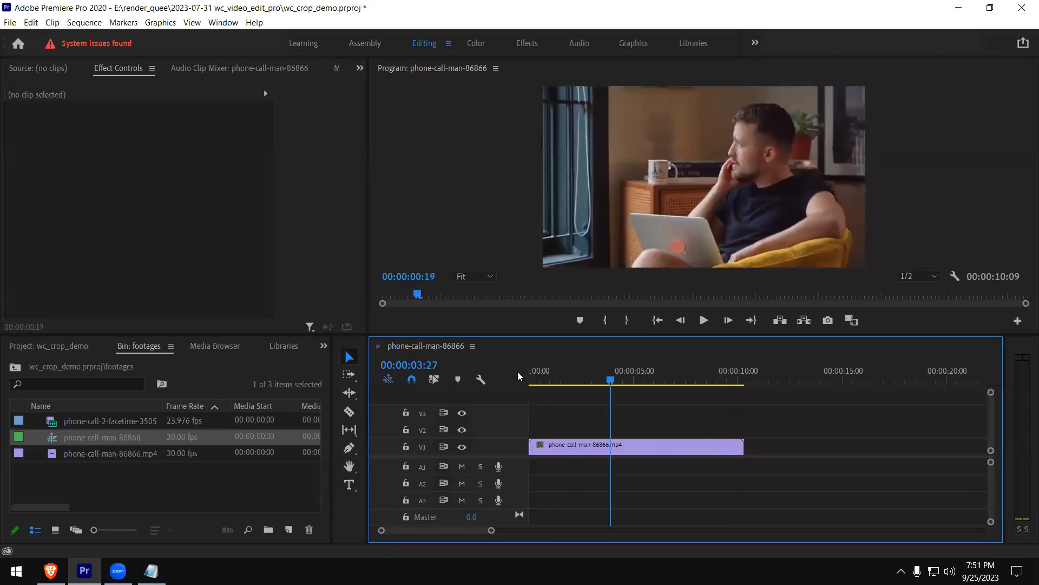
Open phone-call-2-facetime-35053.mp4 in the Source monitor and move the sequence playhead to the timeline clip's end at 00:00:10:08
double_click(81, 422)
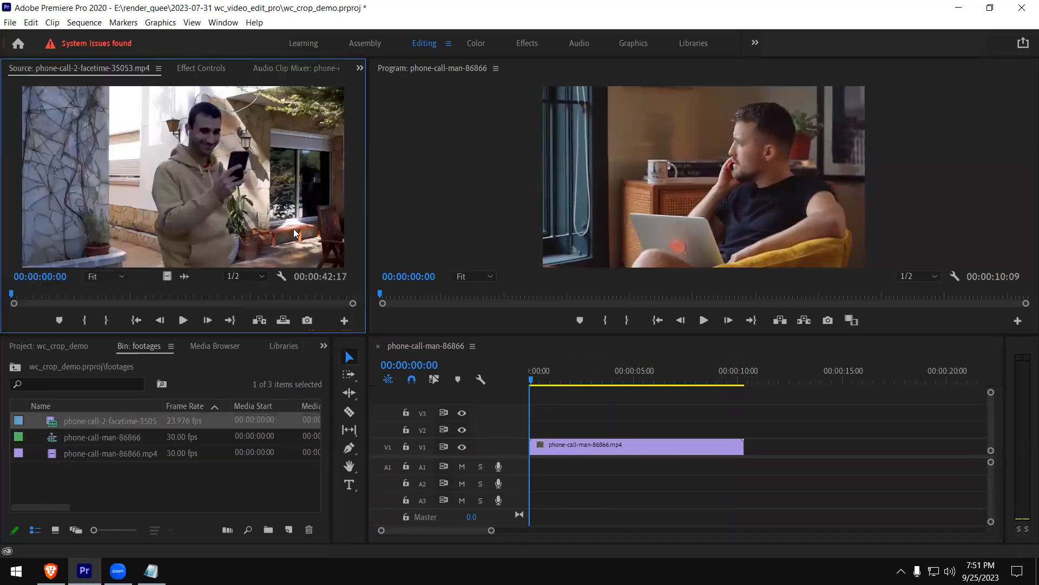
left_click_drag(738, 373, 746, 378)
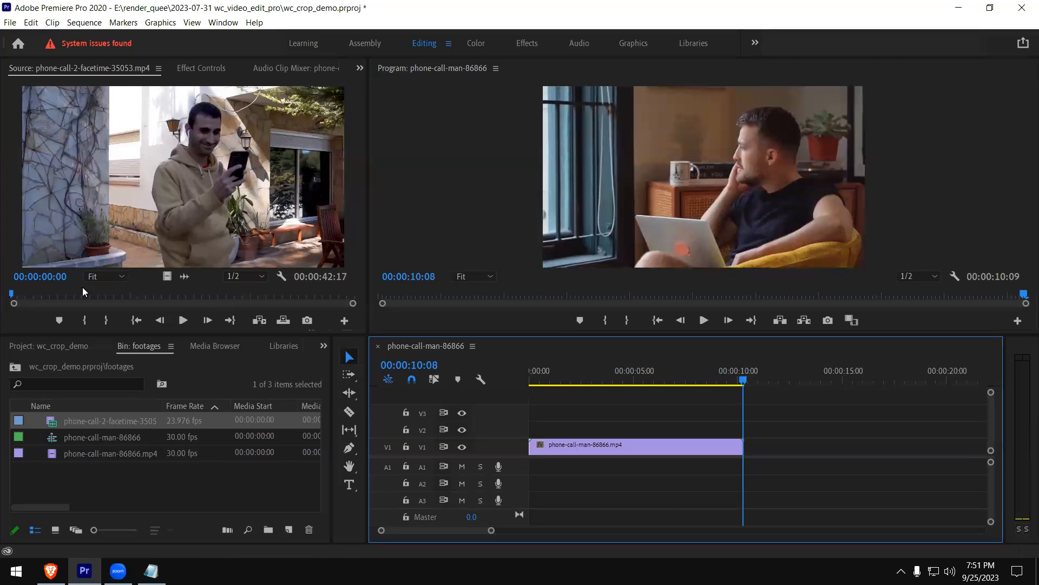
Preview the facetime source clip and mark its In point at 00:00:00:04 and its Out point at 00:00:10:11
left_click_drag(16, 295, 74, 292)
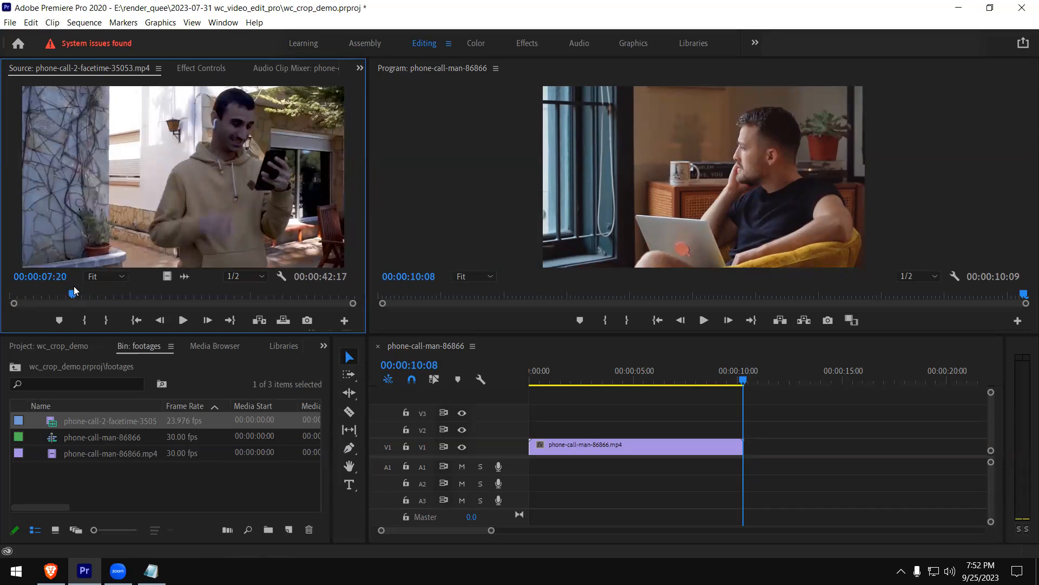
left_click_drag(74, 291, 22, 294)
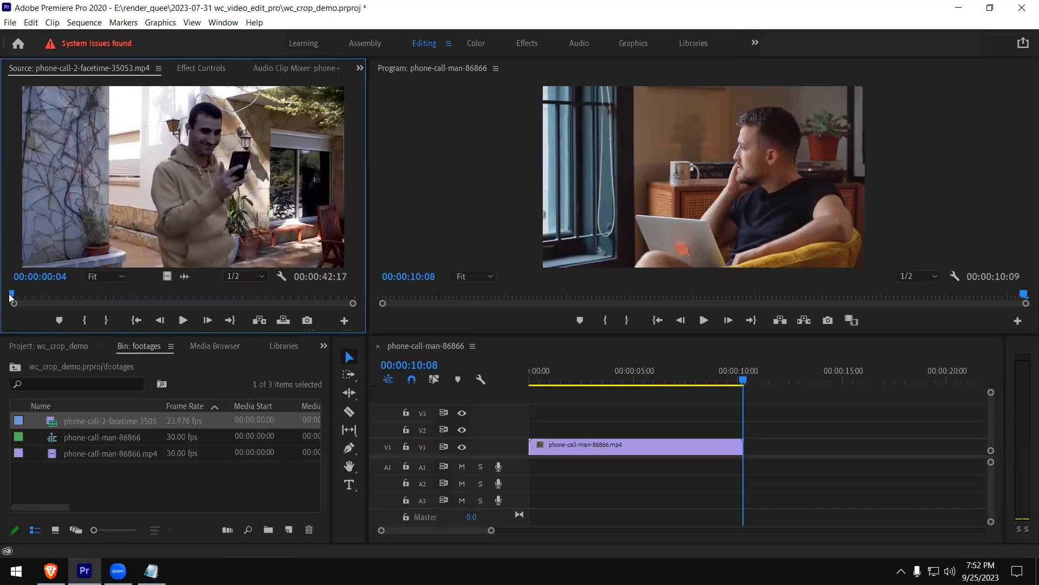
left_click(192, 322)
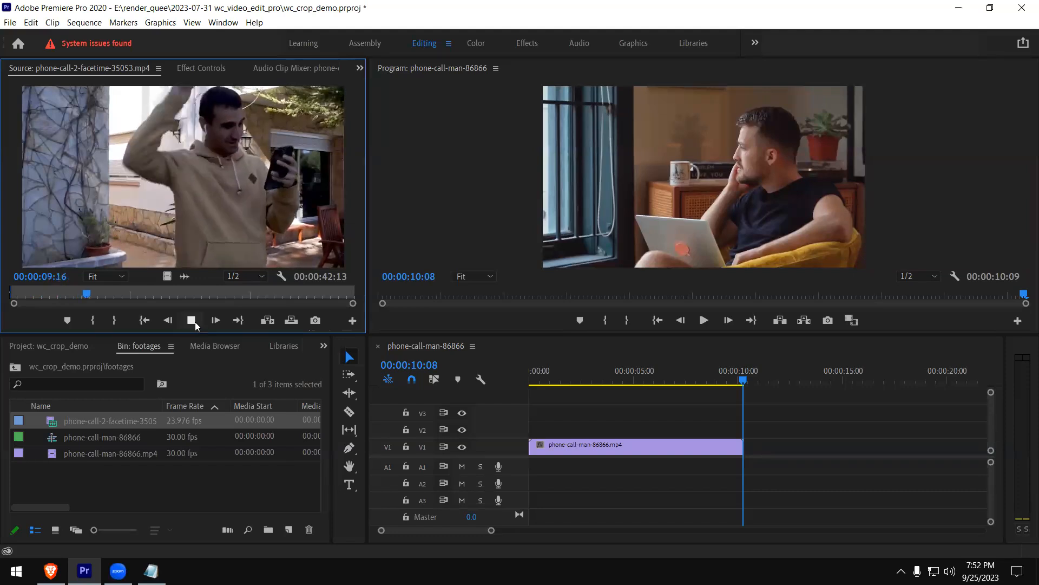
left_click(194, 322)
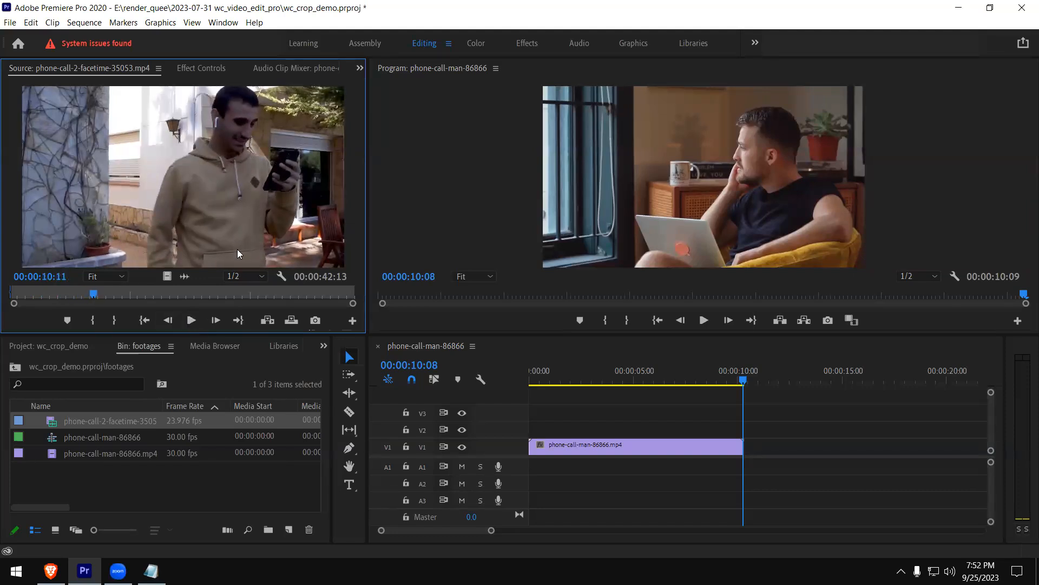
key("o")
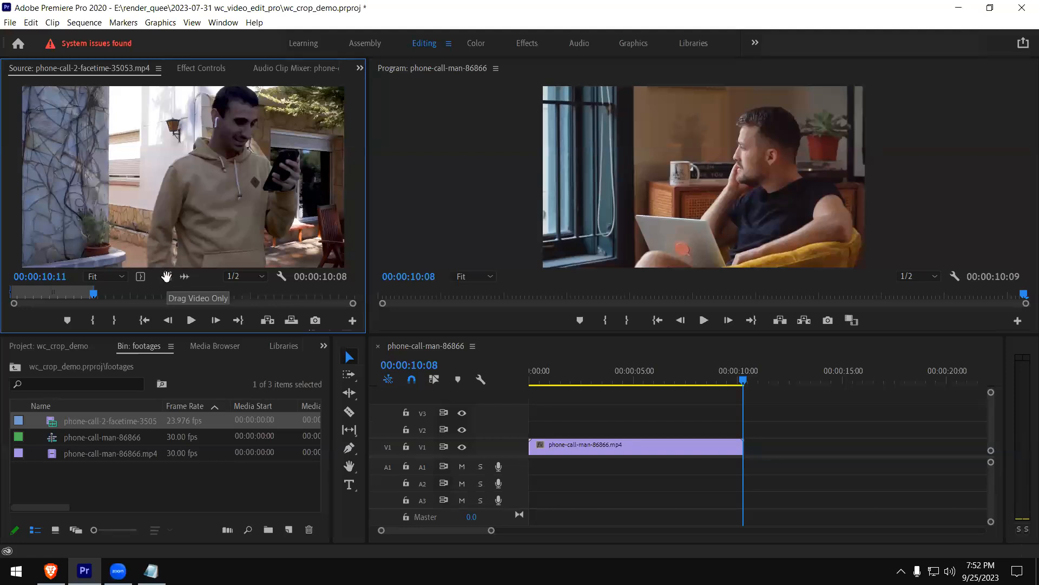
Place only the video of the marked facetime clip on track V2 at the sequence start and return the playhead to 00:00:00:00
left_click_drag(167, 277, 533, 429)
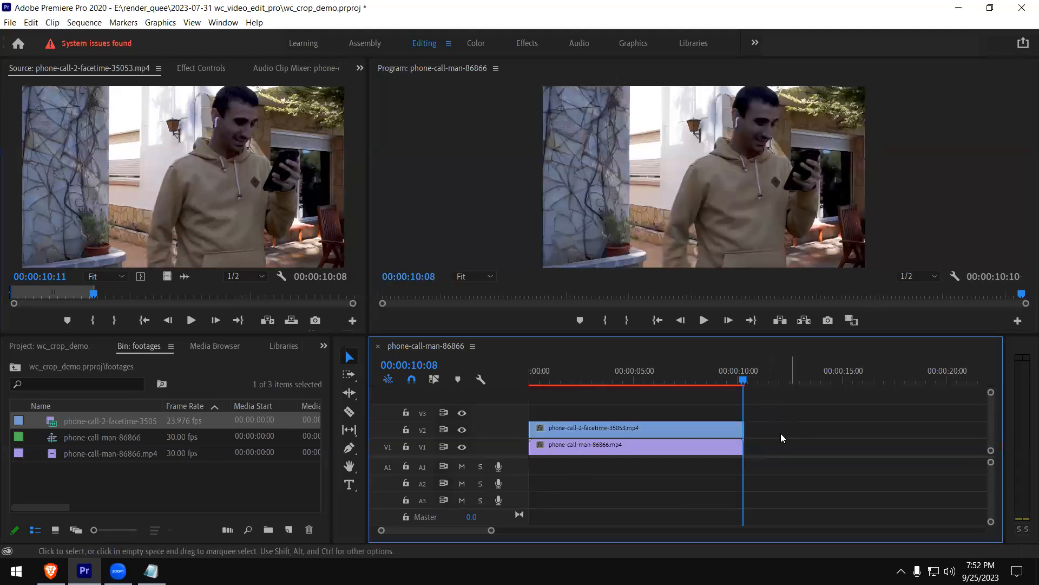
left_click(537, 370)
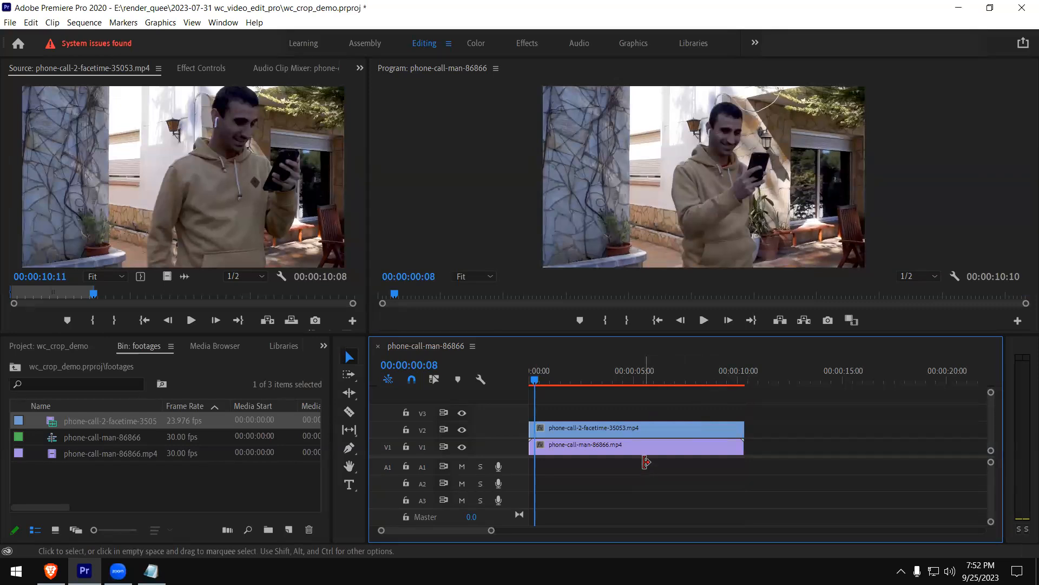
left_click(563, 373)
left_click_drag(568, 374, 527, 372)
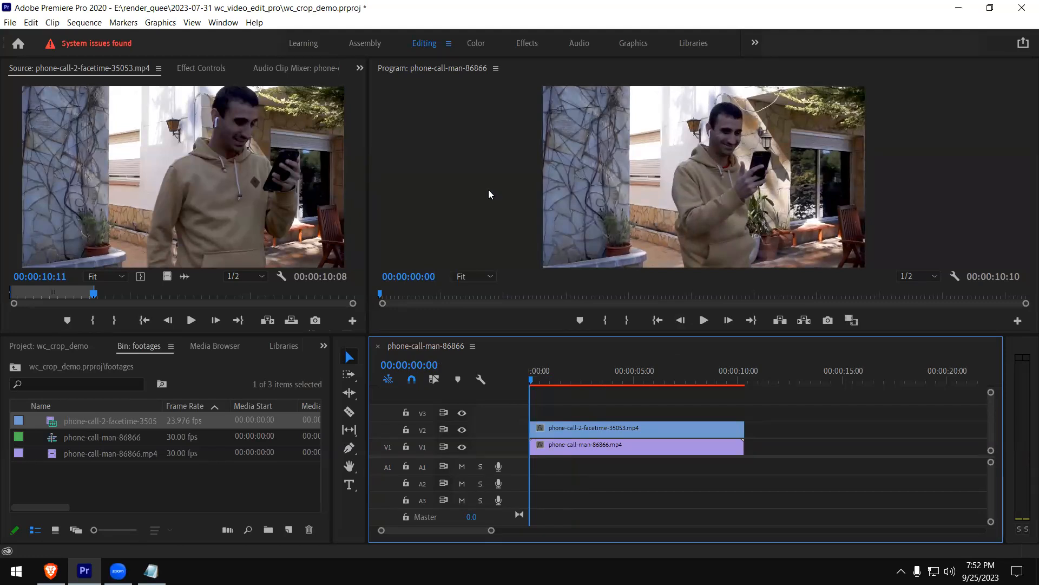
Try shifting the facetime clip sideways in the Program monitor to reveal the man clip beneath, and move it back over the frame
left_click(665, 227)
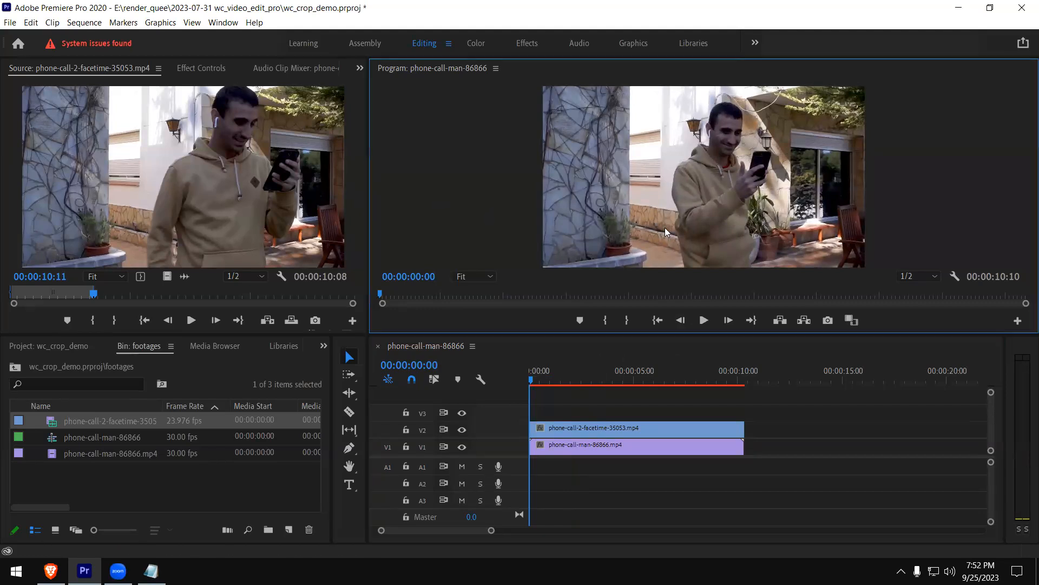
left_click(661, 212)
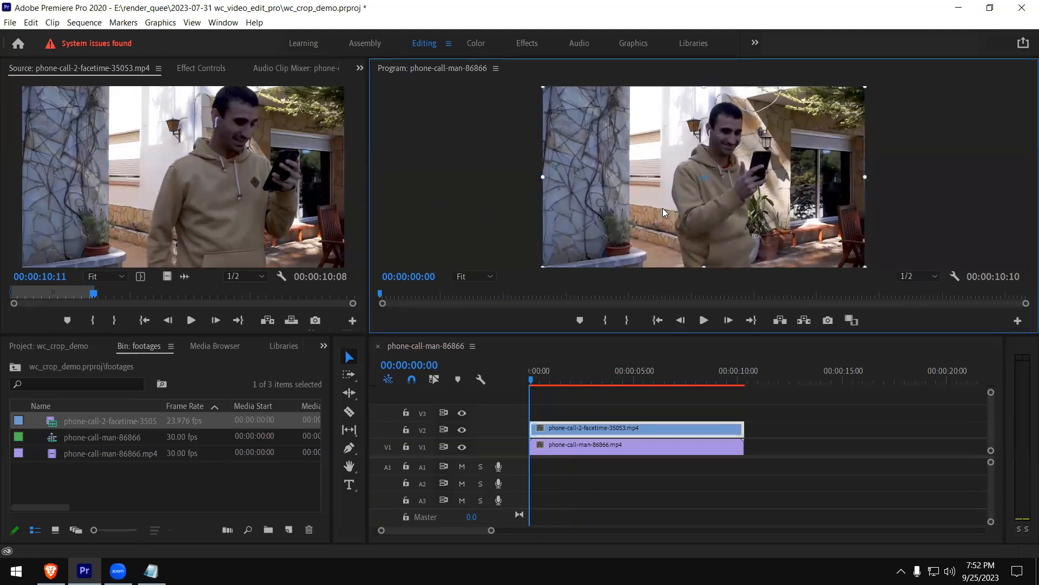
left_click_drag(785, 199, 695, 199)
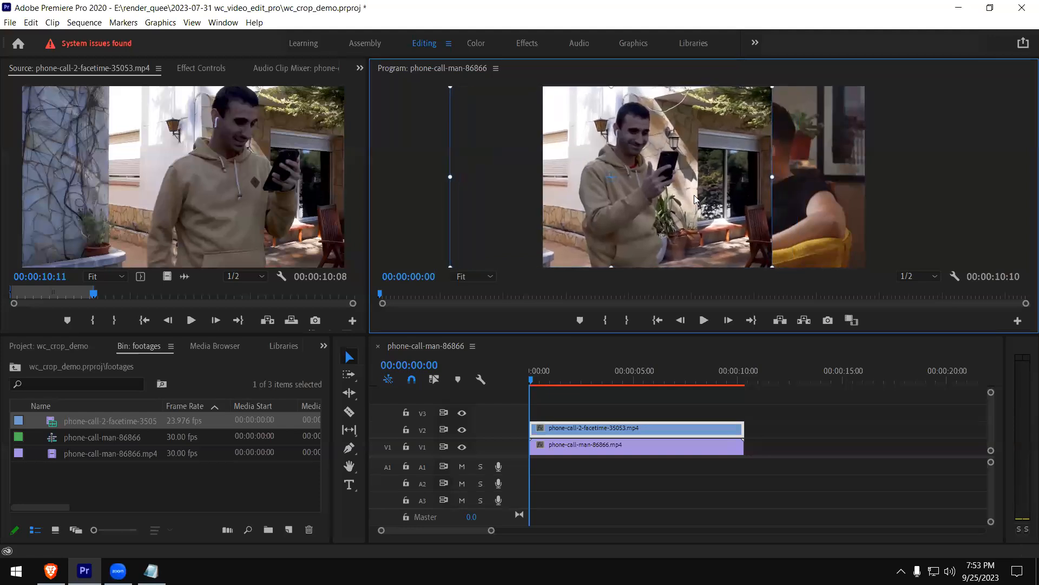
left_click(807, 190)
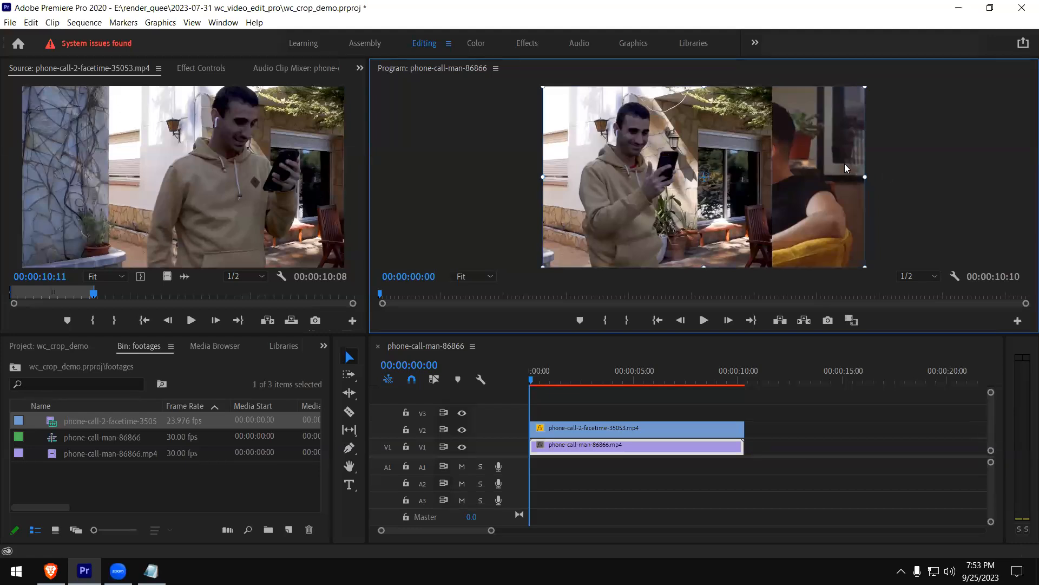
left_click_drag(718, 154, 758, 148)
key("ctrl+z")
left_click(568, 140)
left_click_drag(572, 140, 665, 138)
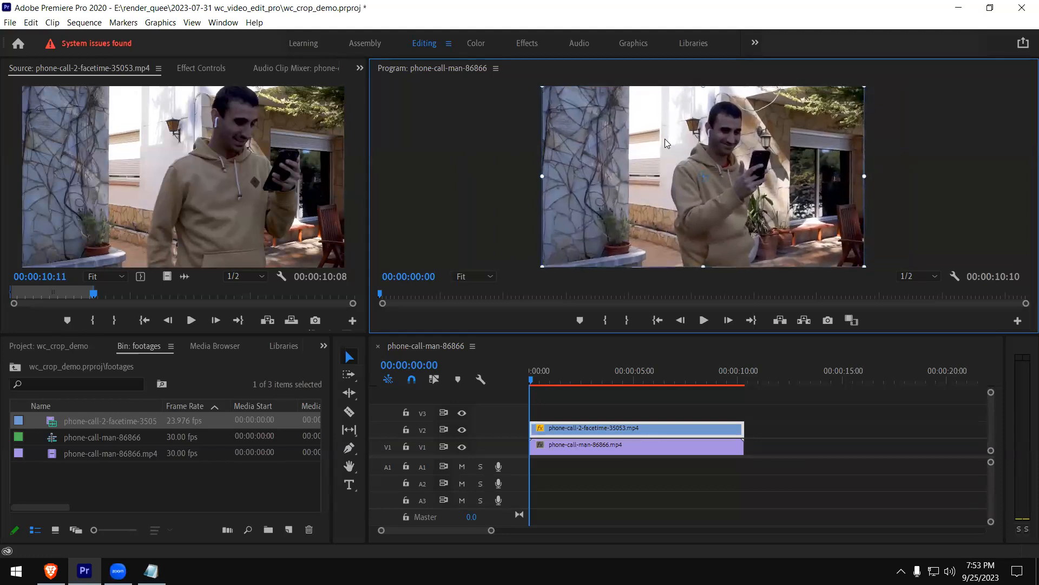
Replace the facetime clip on V2 with a fresh video-only copy at the sequence start, with the playhead at 00:00:01:28
left_click_drag(771, 155, 806, 164)
left_click(941, 216)
key("End")
left_click(571, 374)
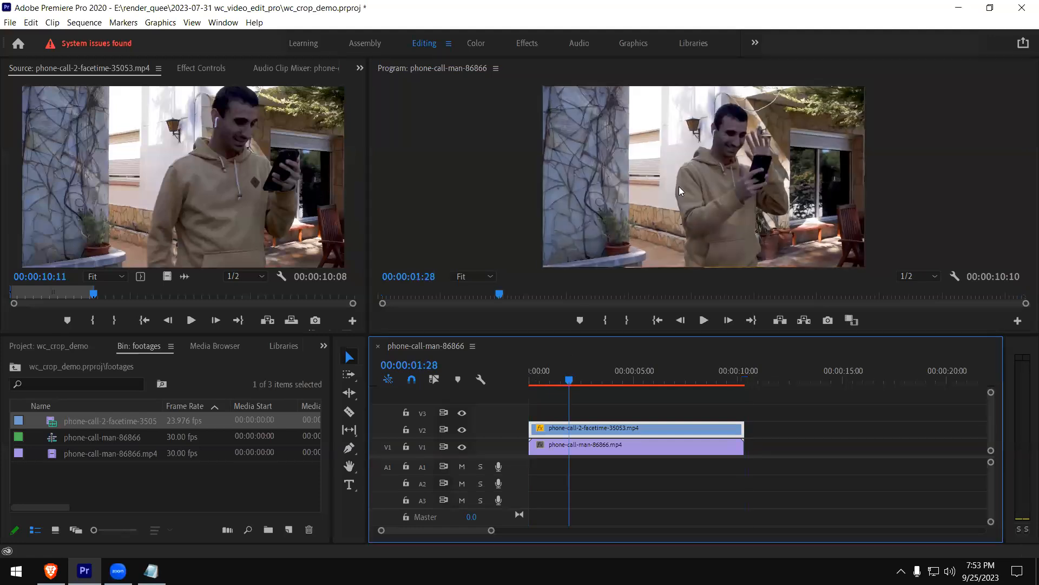
key("Delete")
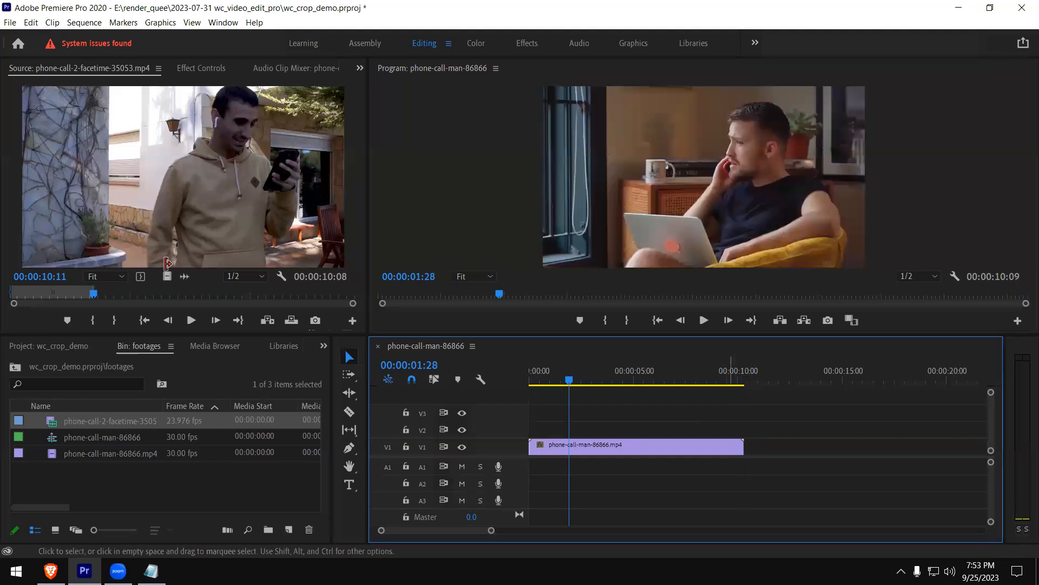
left_click_drag(167, 277, 533, 432)
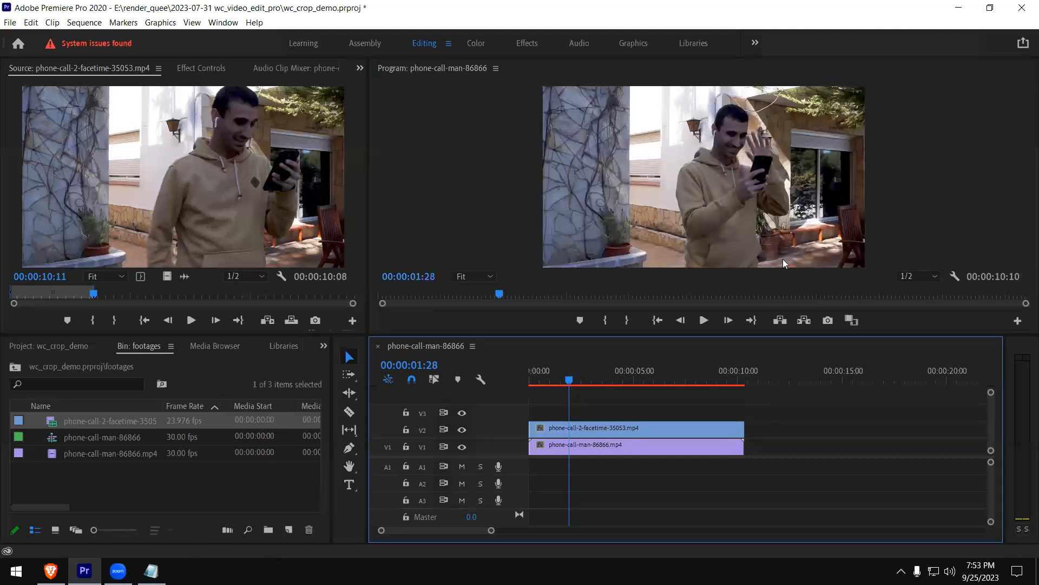
Examine the facetime frame in a maximized Program monitor and restore the normal layout
left_click(723, 225)
key("shift+grave")
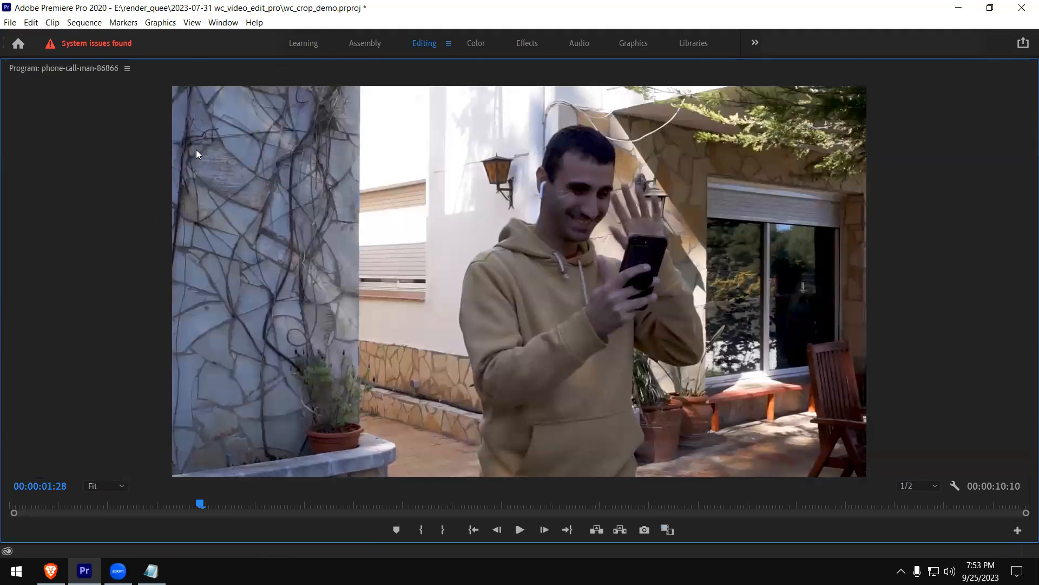
key("shift+grave")
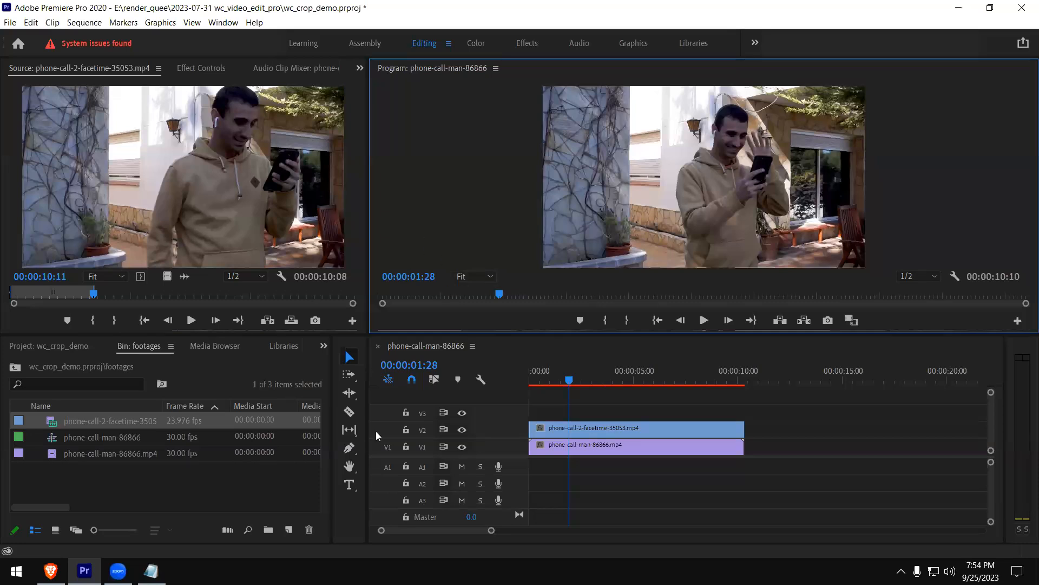
Bring up the Effects library and, with the facetime clip on V2 selected, the Effect Controls
left_click(324, 346)
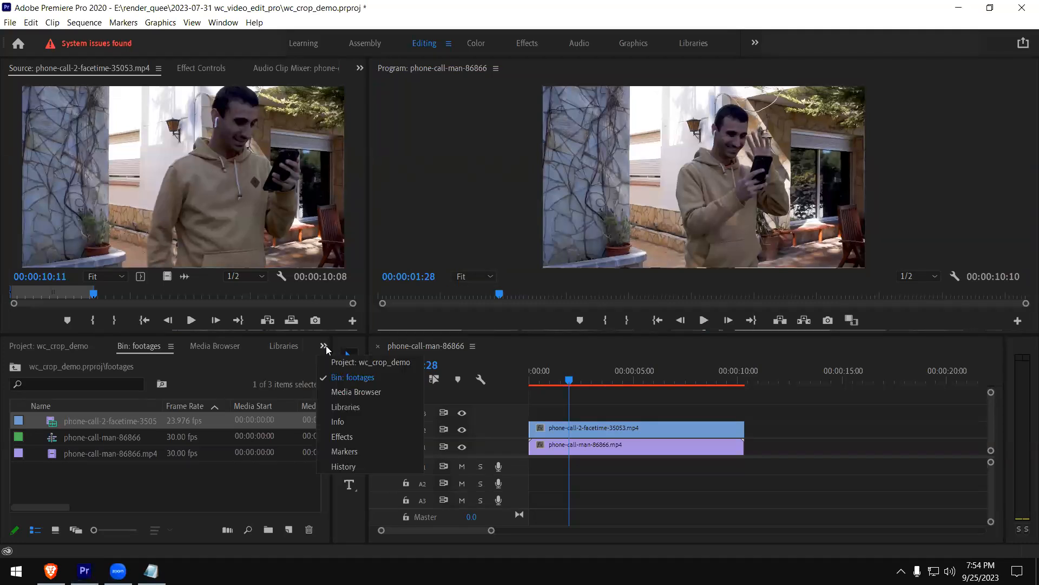
left_click(356, 438)
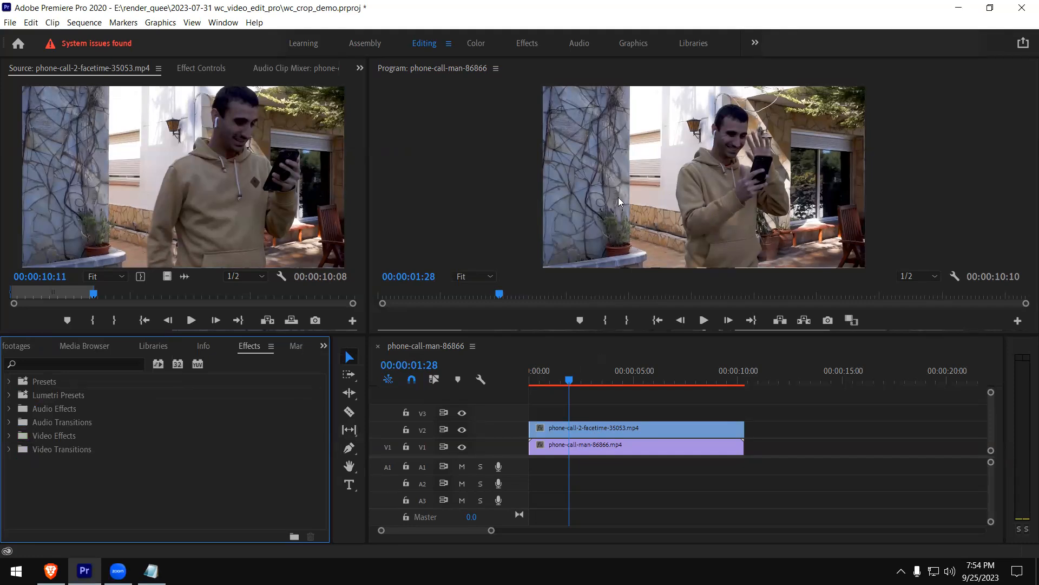
left_click(653, 191)
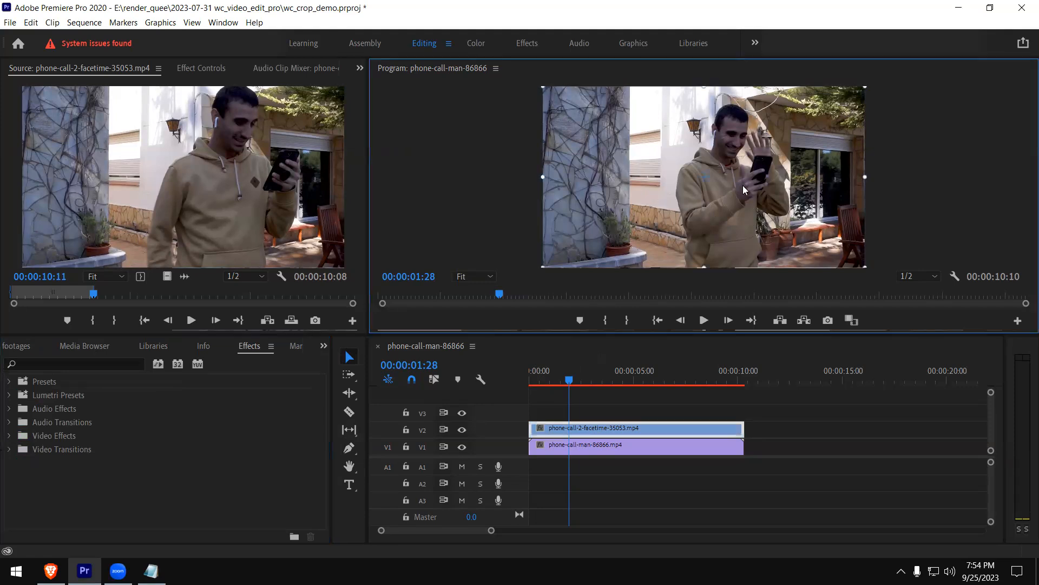
left_click(497, 182)
left_click(361, 70)
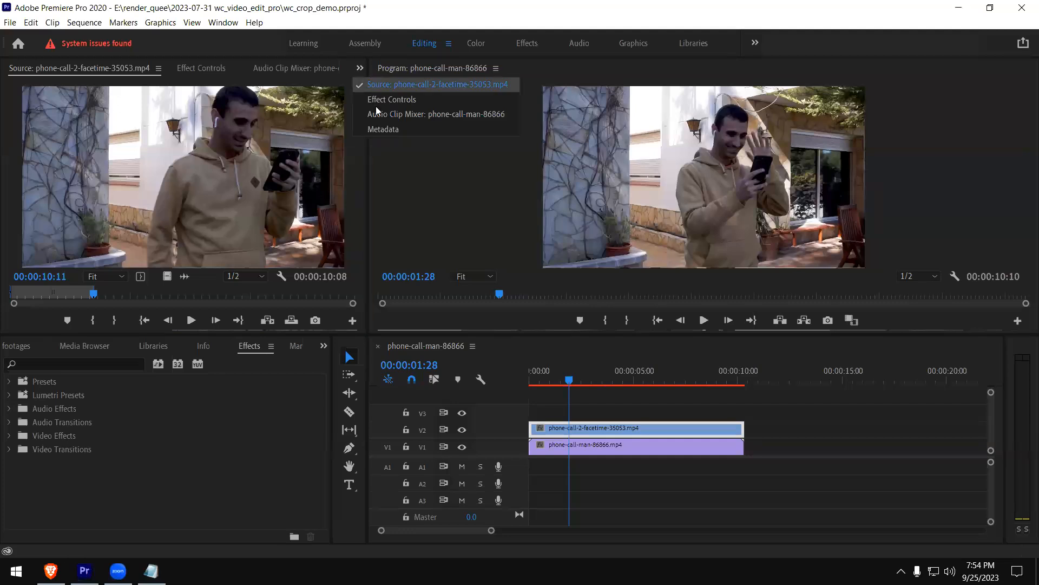
left_click(348, 81)
left_click(222, 24)
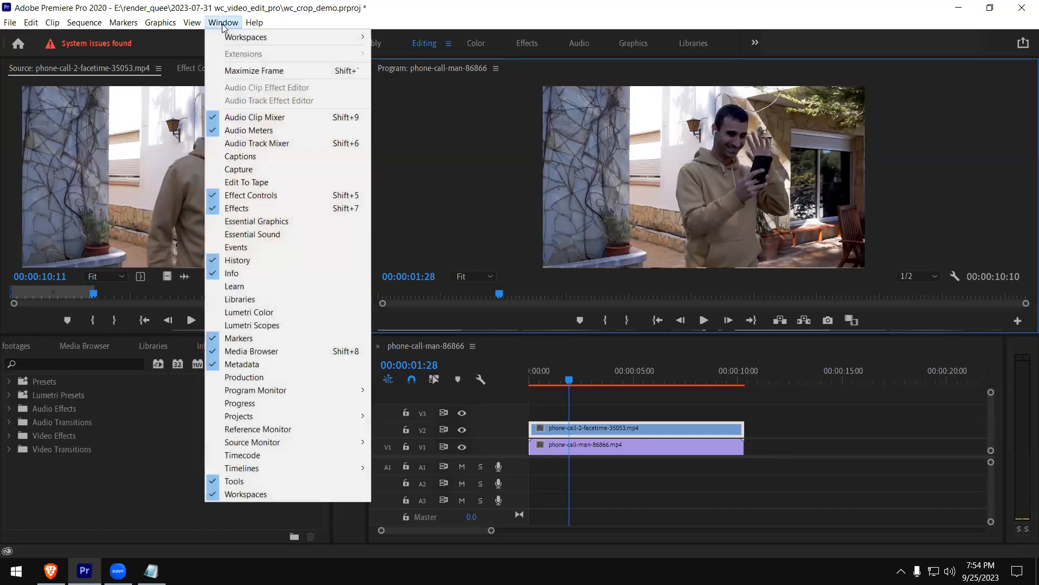
left_click(265, 197)
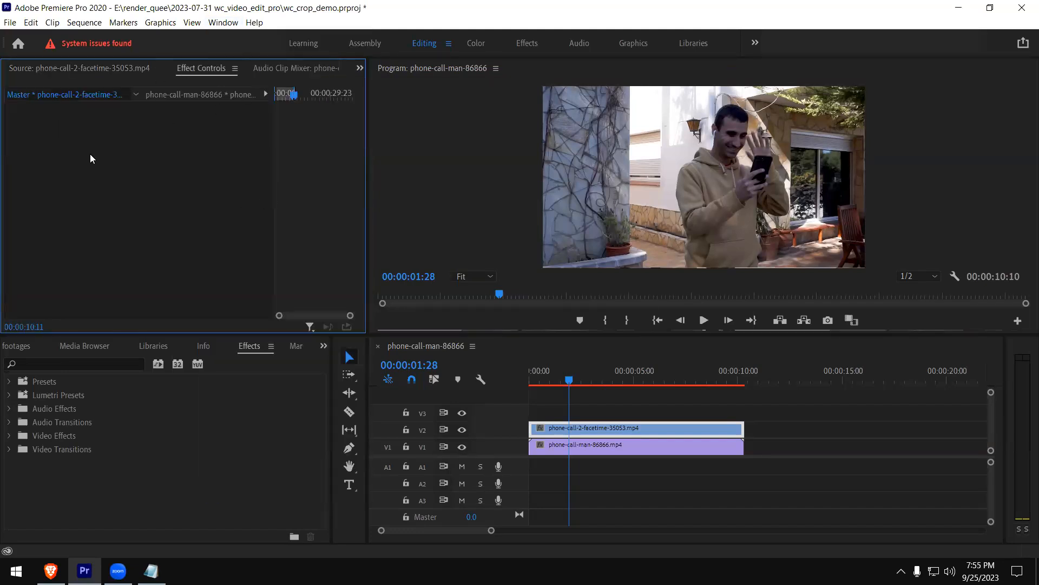
Set the horizontal Position of the facetime clip on V2 to 184 and of the phone-call-man clip on V1 to 728
left_click(595, 446)
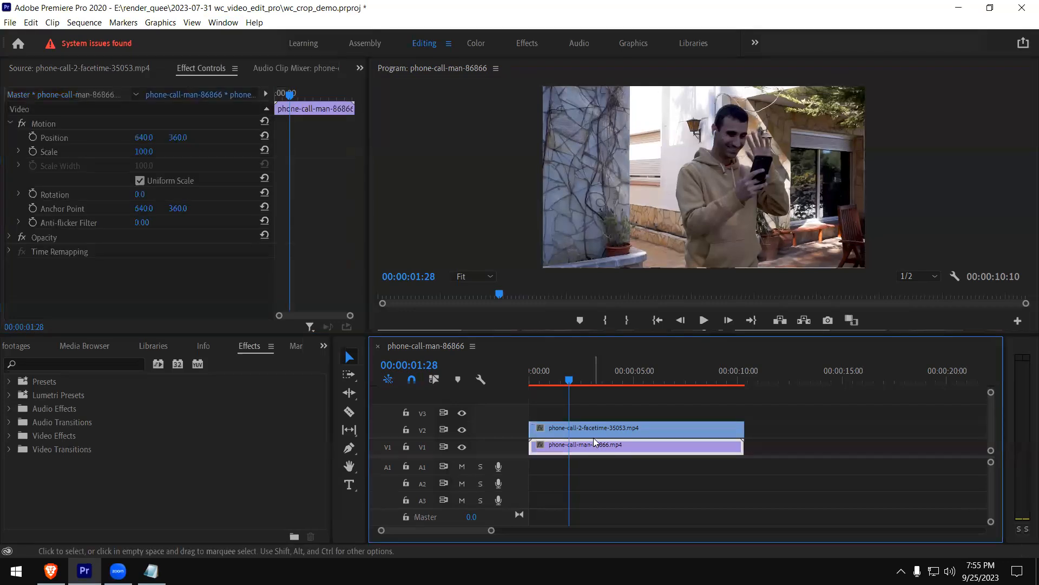
left_click(593, 431)
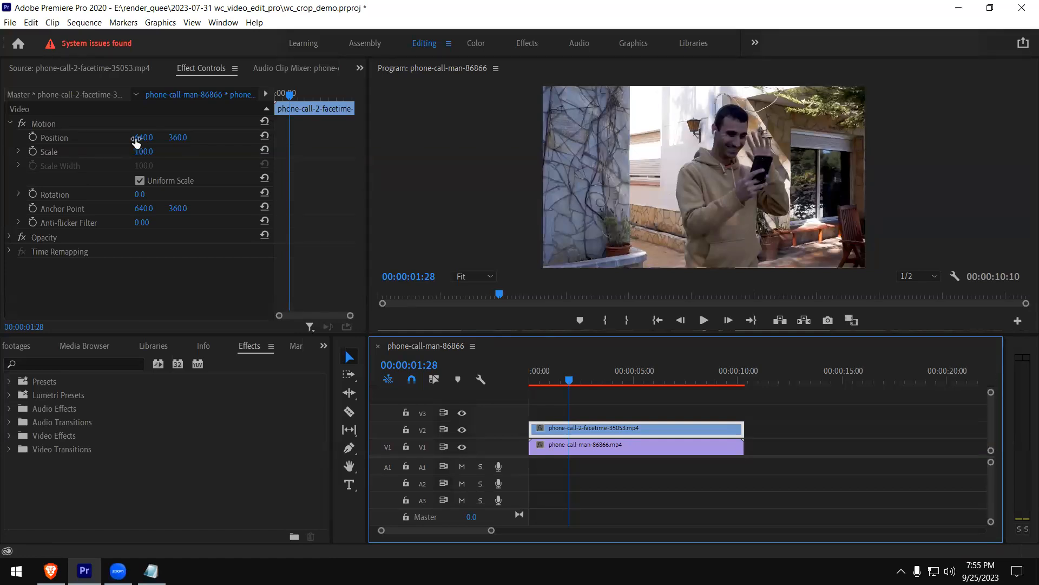
left_click_drag(135, 141, 0, 140)
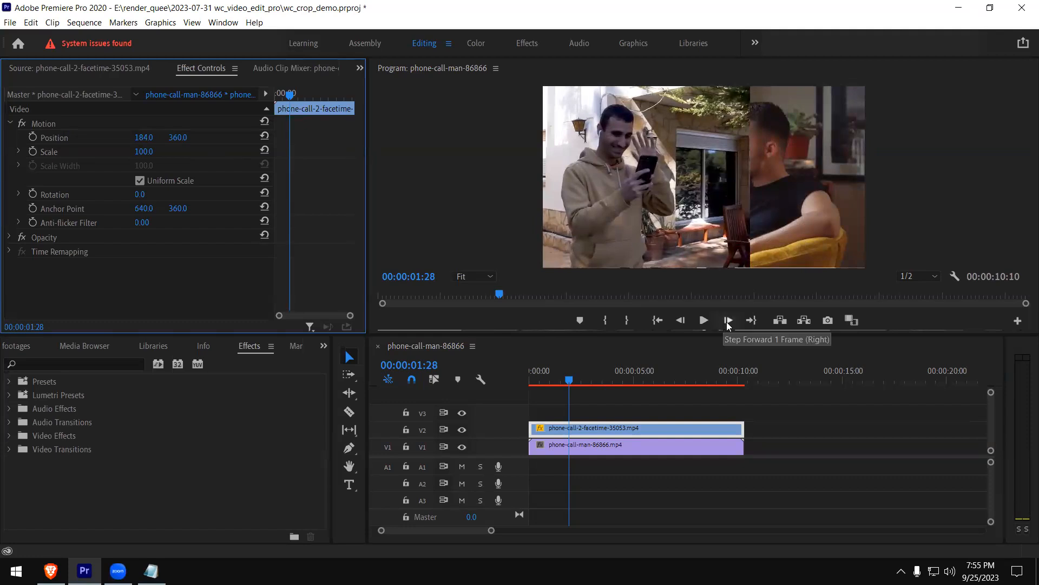
left_click(675, 448)
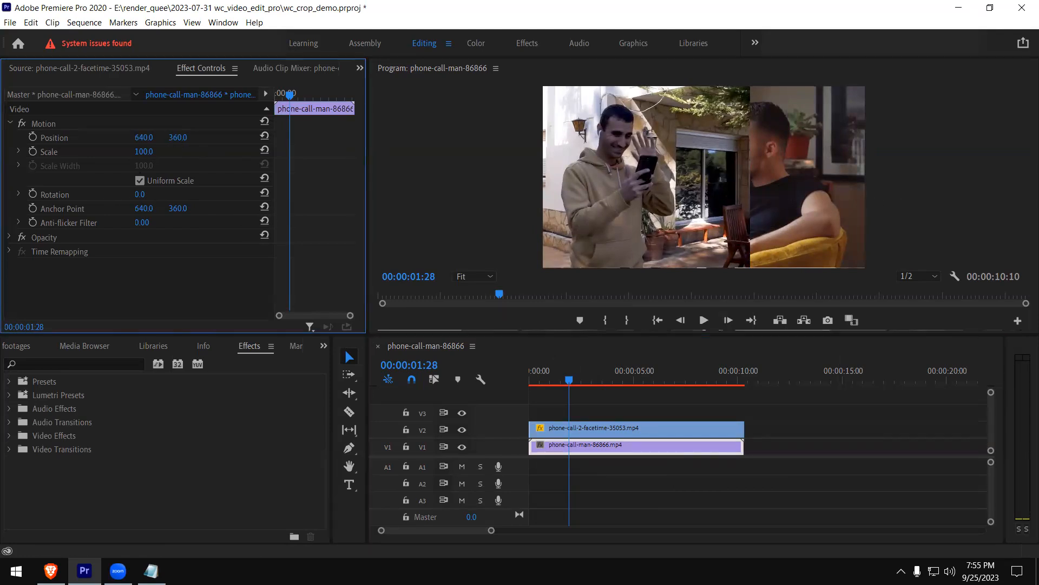
left_click_drag(139, 140, 187, 140)
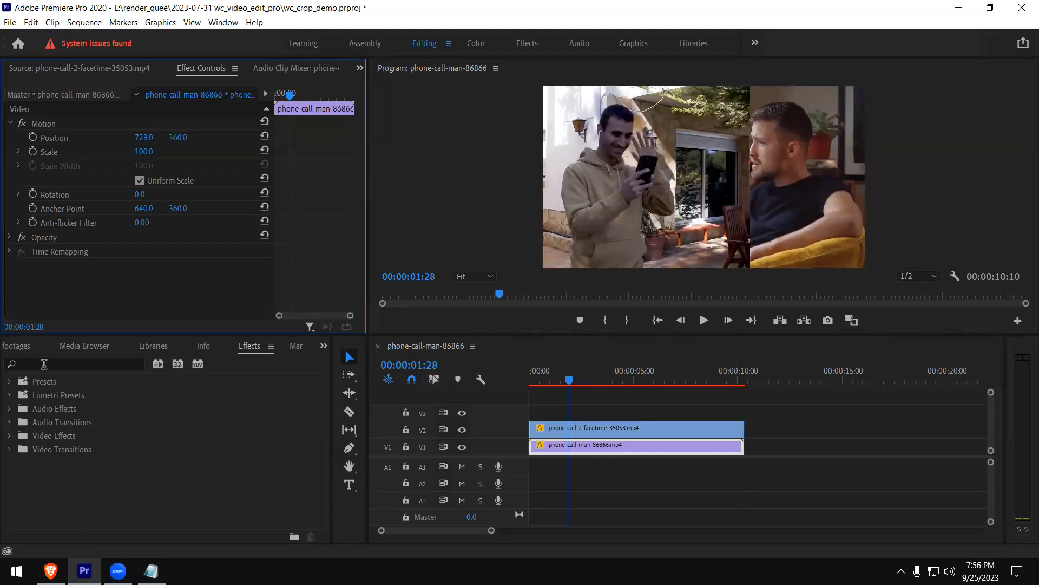
Search the effects for "crop" and apply the Crop video effect to the facetime clip on V2
left_click(72, 362)
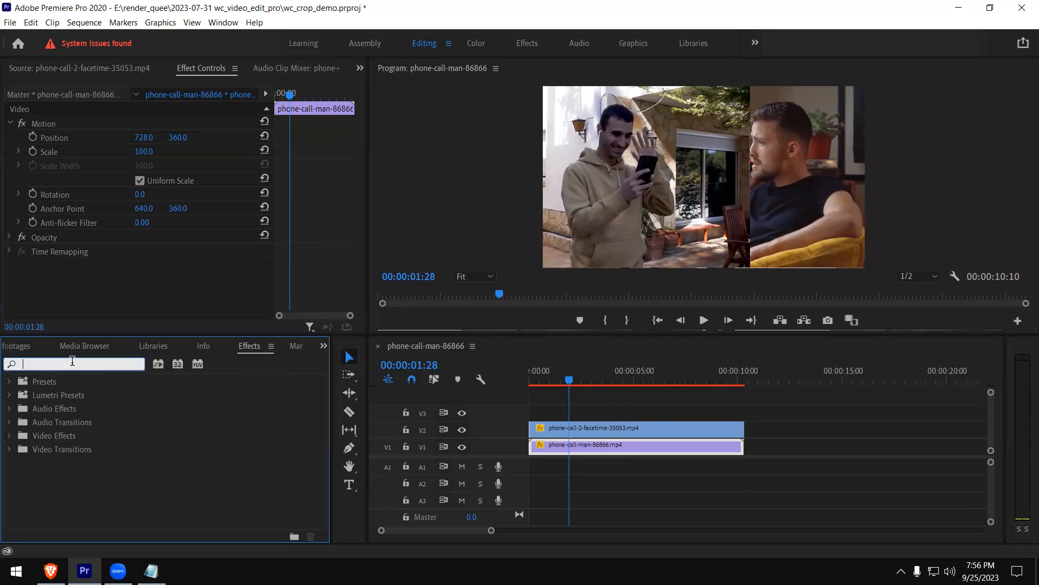
type("crop")
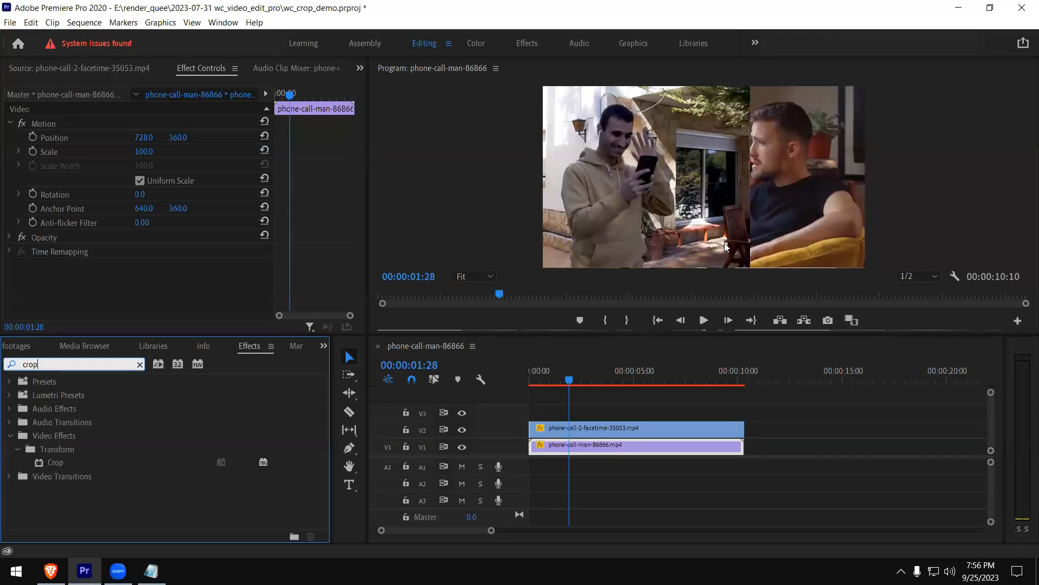
left_click(53, 463)
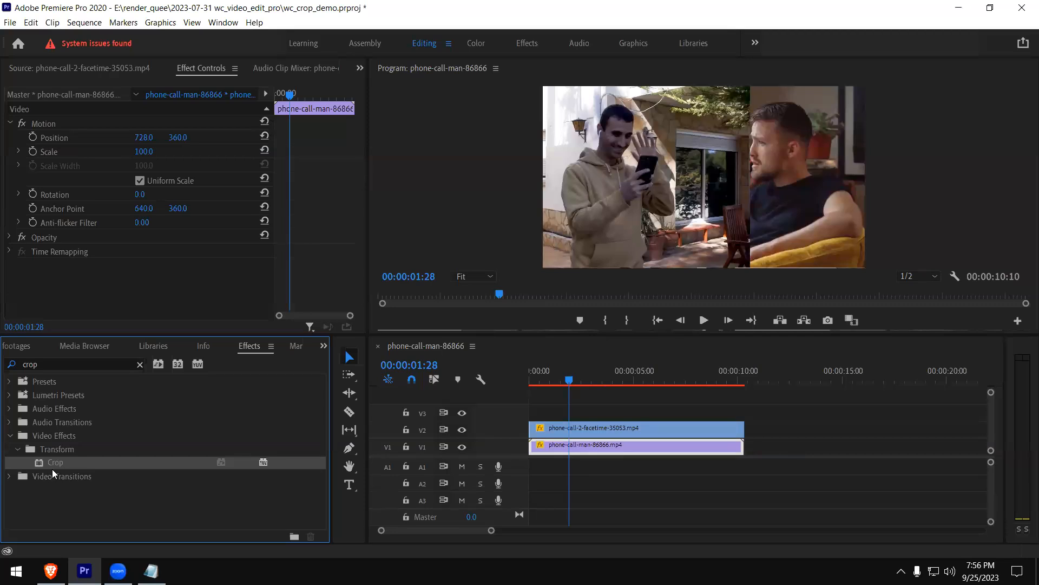
left_click_drag(52, 460, 580, 430)
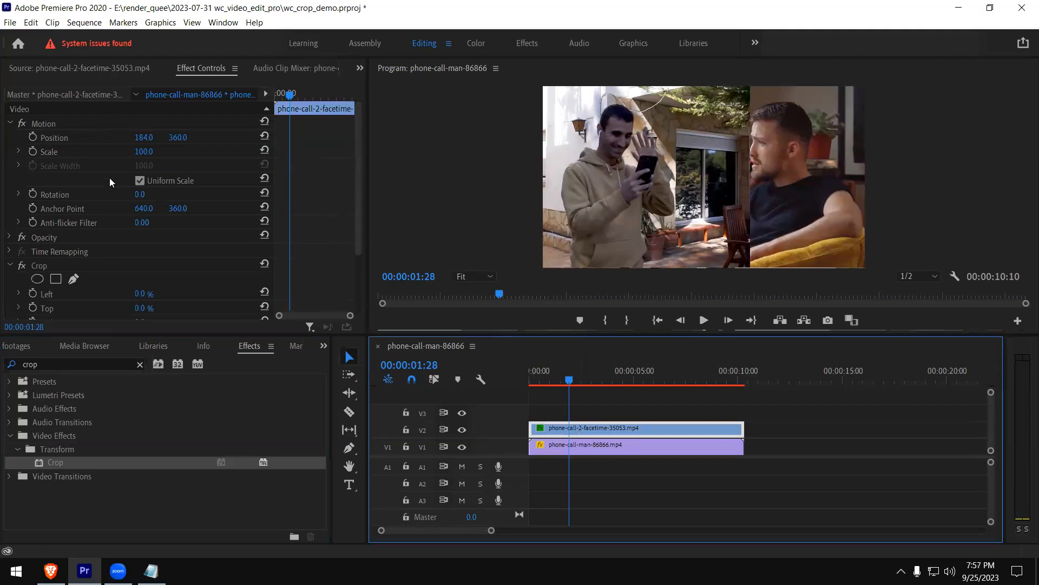
Collapse the facetime clip's Motion settings and set its Crop effect's Right value to 14.9 %
left_click(10, 123)
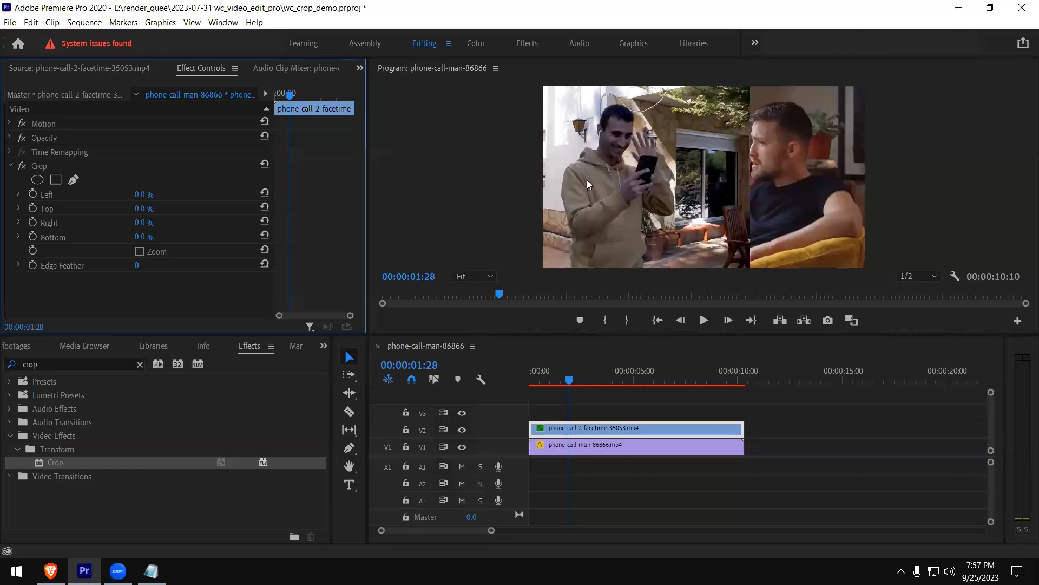
left_click(18, 222)
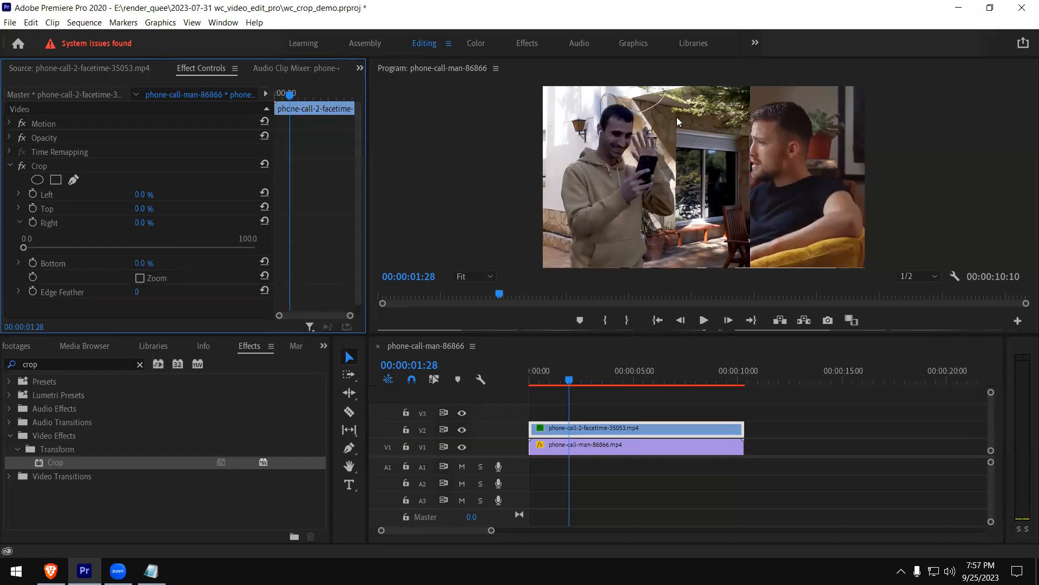
left_click_drag(24, 246, 57, 246)
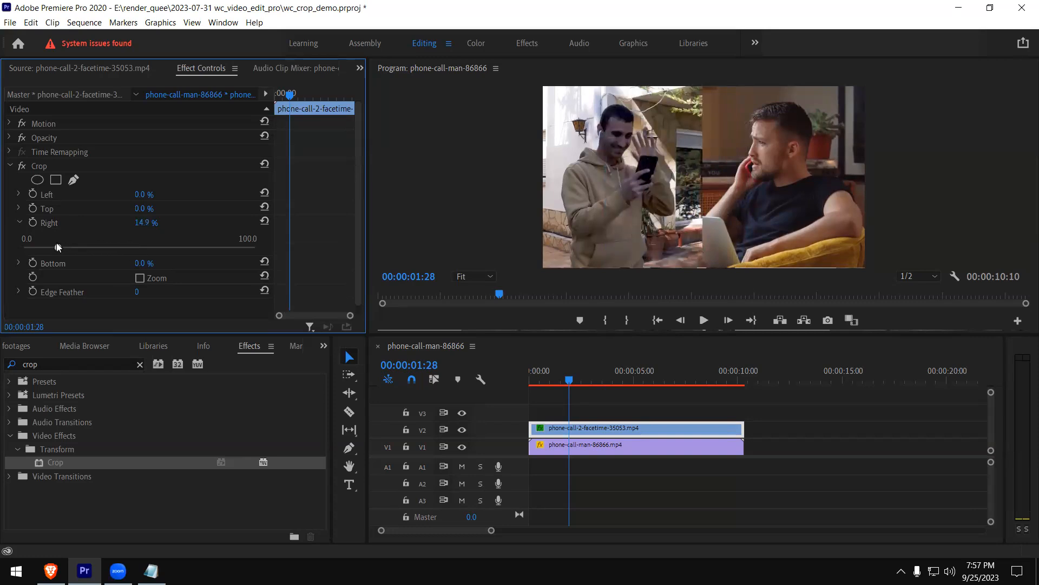
Scrub through the split-screen sequence and play it from the beginning to check the crop
left_click_drag(676, 373, 647, 368)
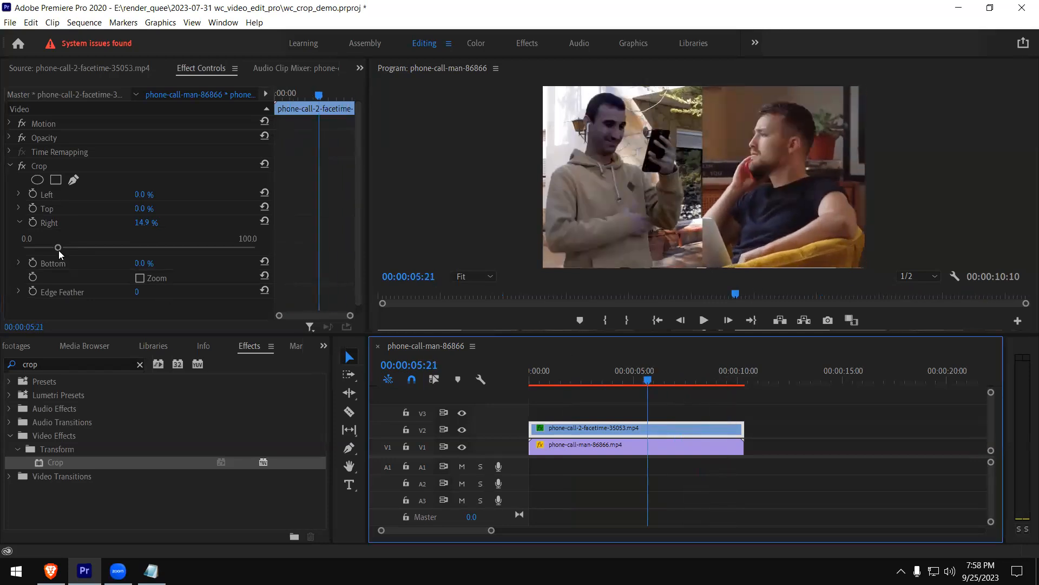
left_click(57, 247)
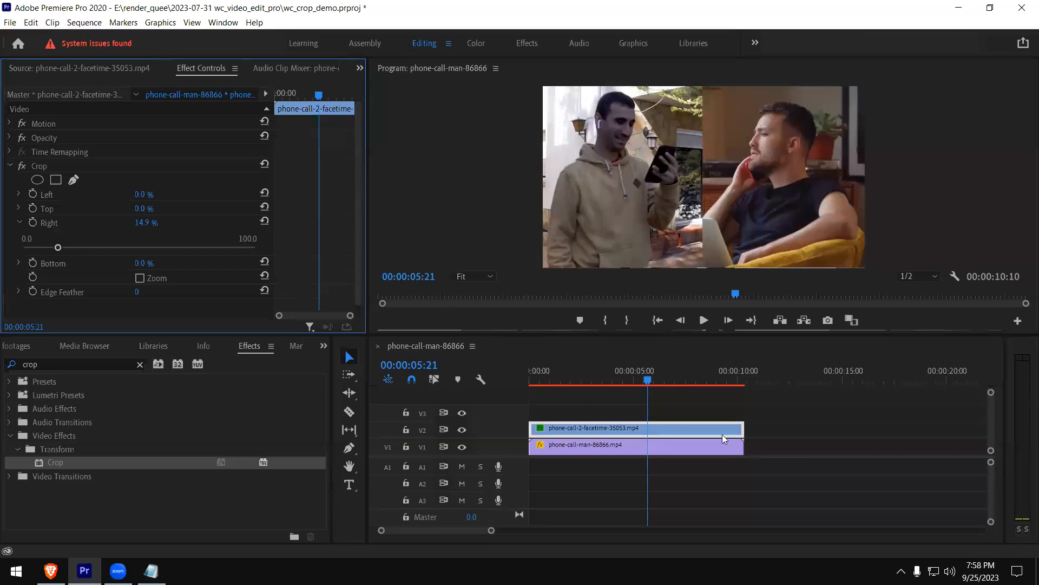
left_click_drag(696, 373, 667, 373)
key("Home")
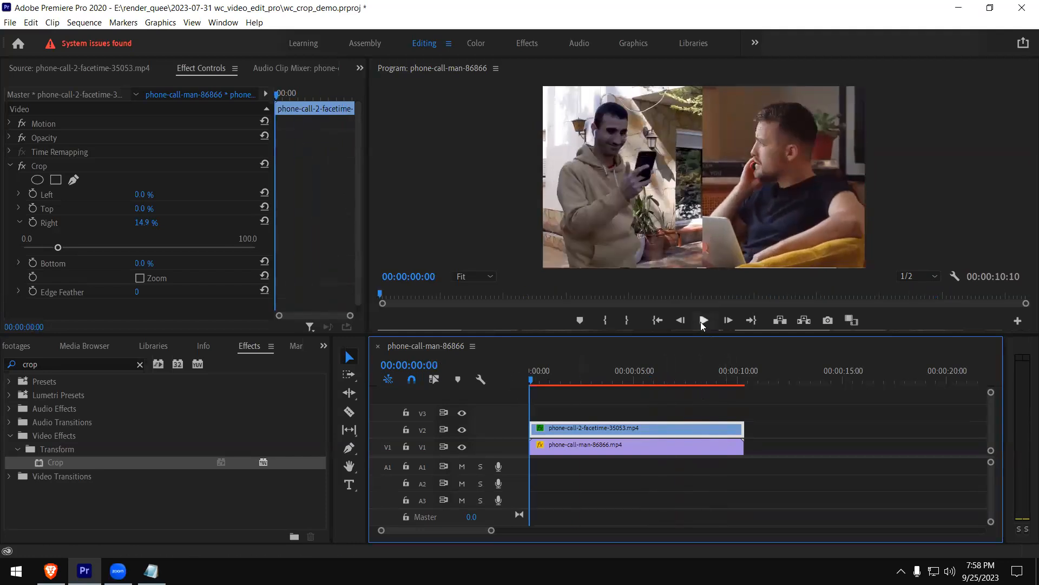
left_click(703, 320)
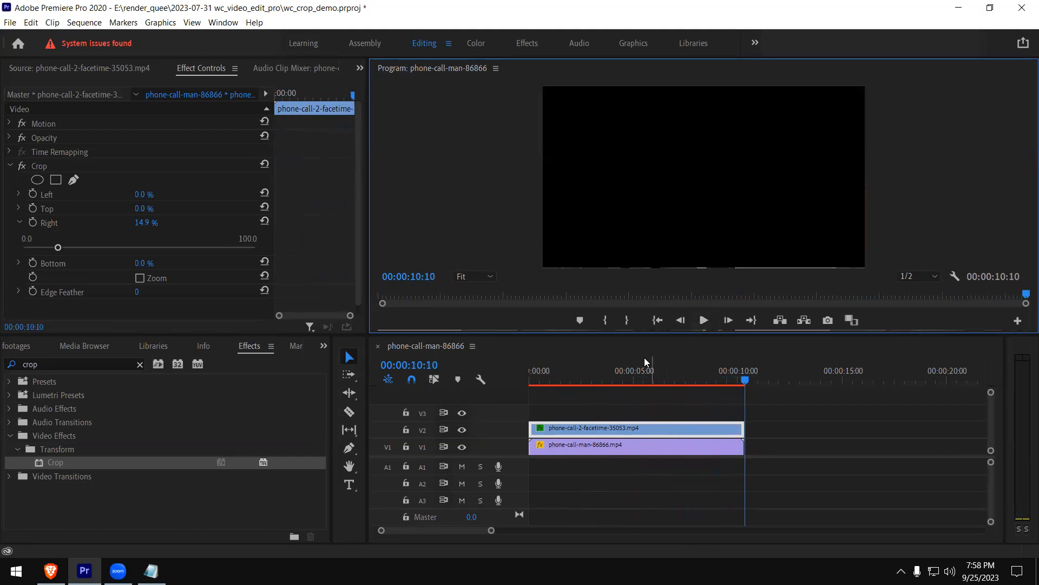
Try shrinking both clips and stacking them one above the other at the lower right of the frame
left_click(612, 382)
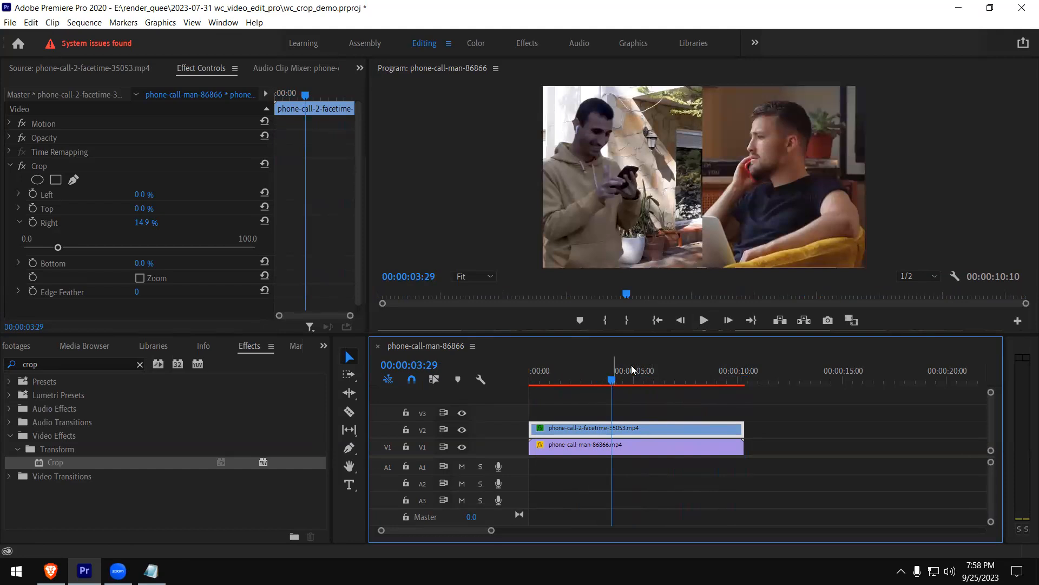
left_click(767, 179)
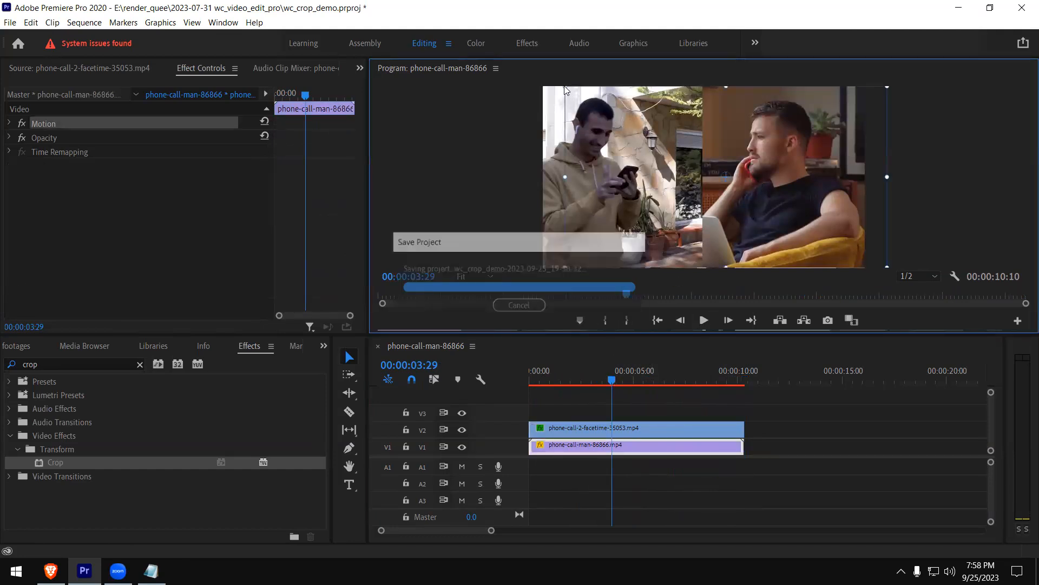
left_click_drag(563, 87, 823, 226)
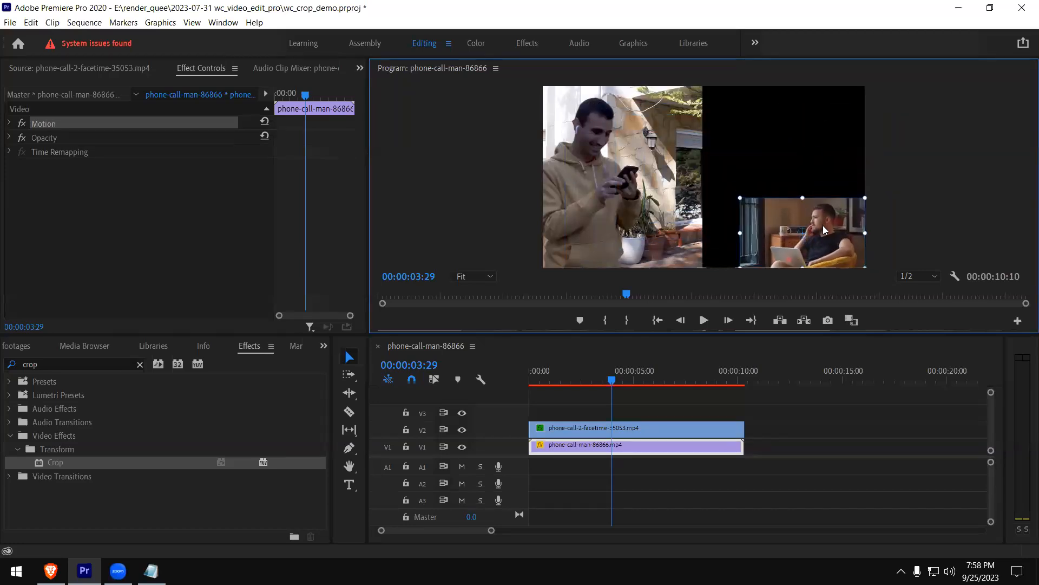
left_click(666, 151)
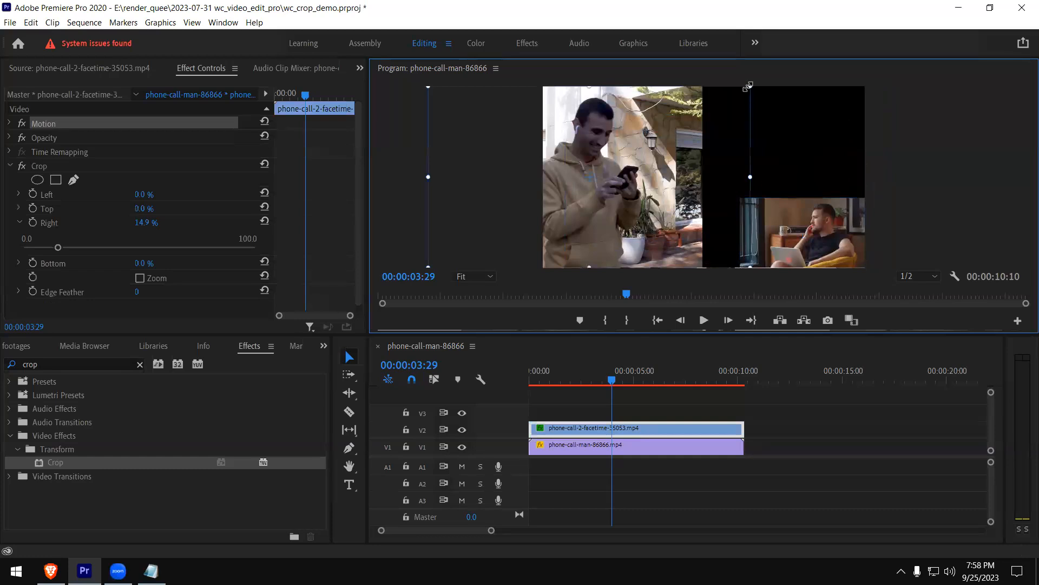
left_click_drag(747, 88, 790, 152)
left_click(915, 157)
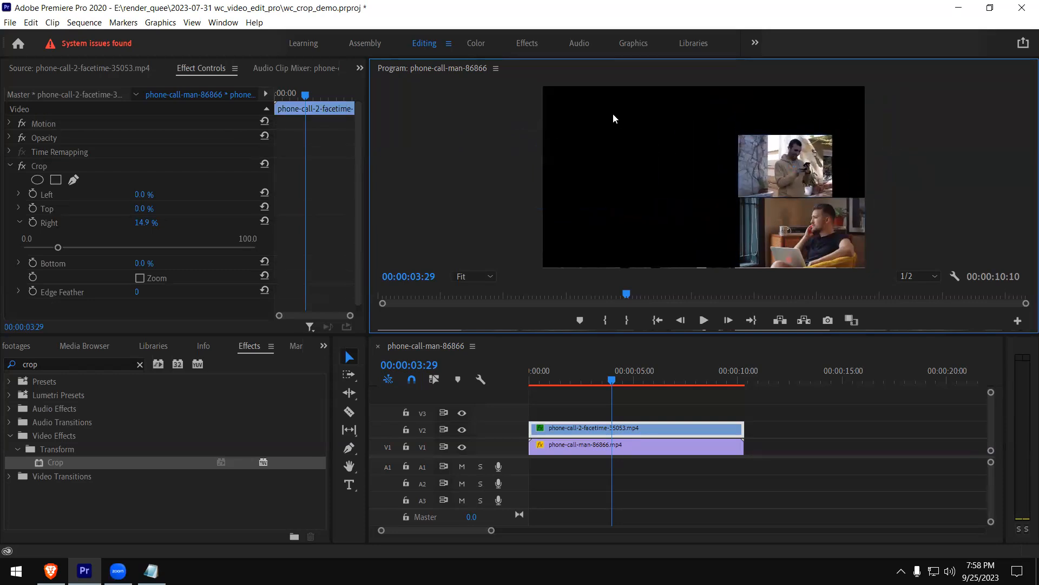
Play the first moments of the stacked layout from the beginning of the sequence
left_click(533, 371)
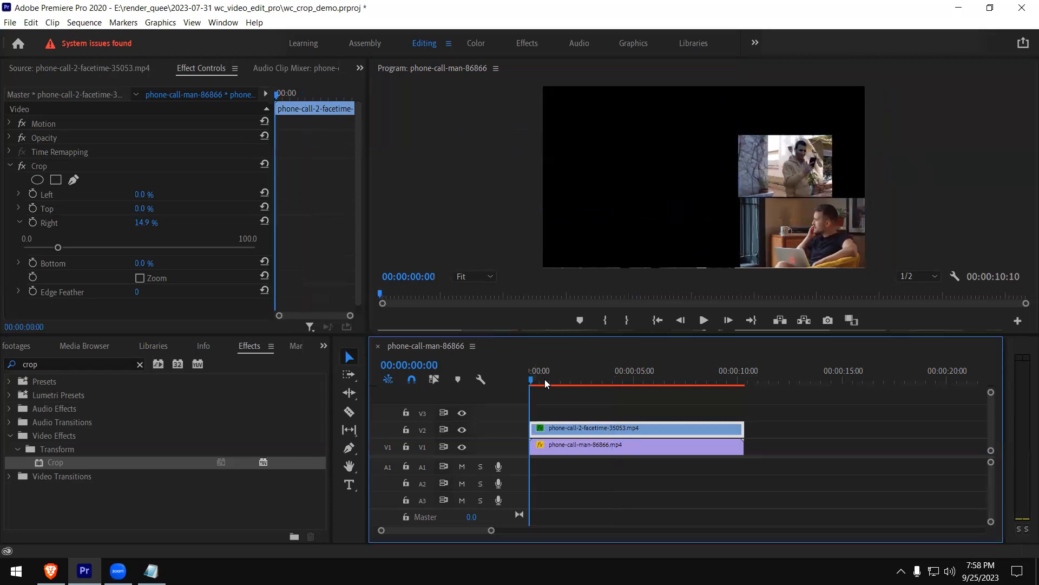
left_click(703, 319)
left_click(704, 320)
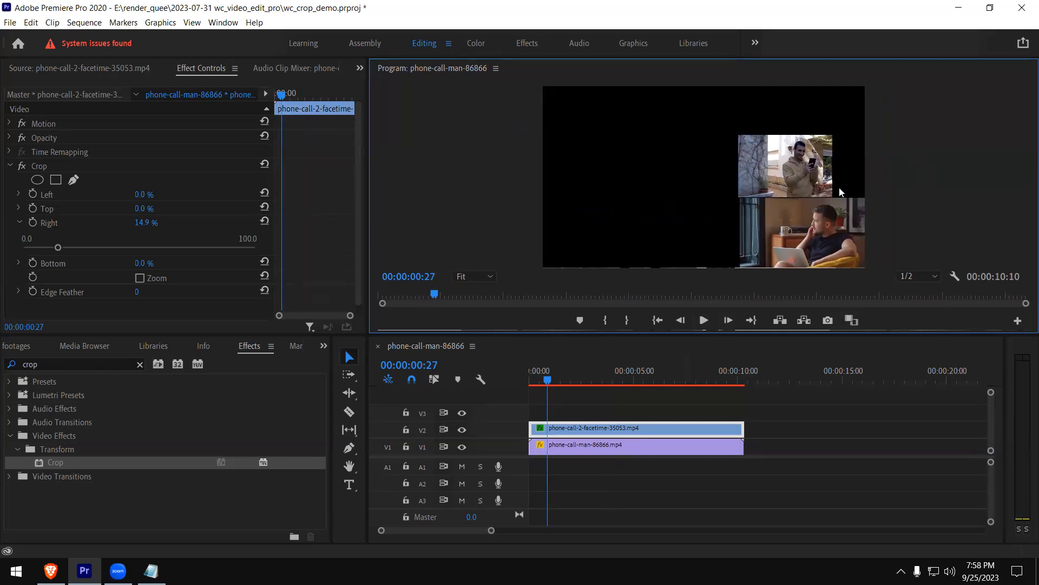
Undo the scaling and repositioning of both clips to restore the split-screen layout
key("ctrl+z")
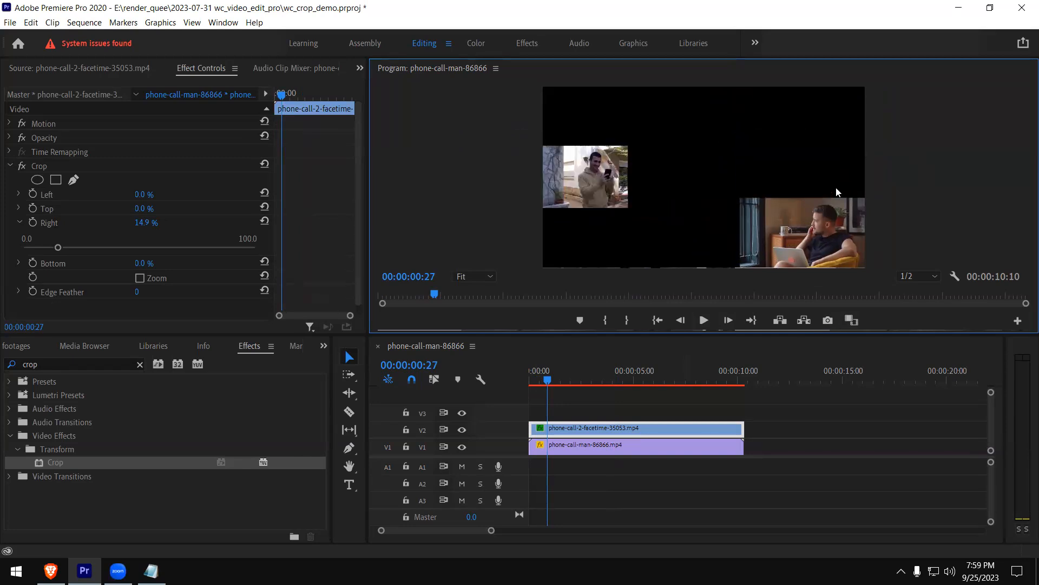
key("ctrl+z")
key("ctrl+z")
key("ctrl+z")
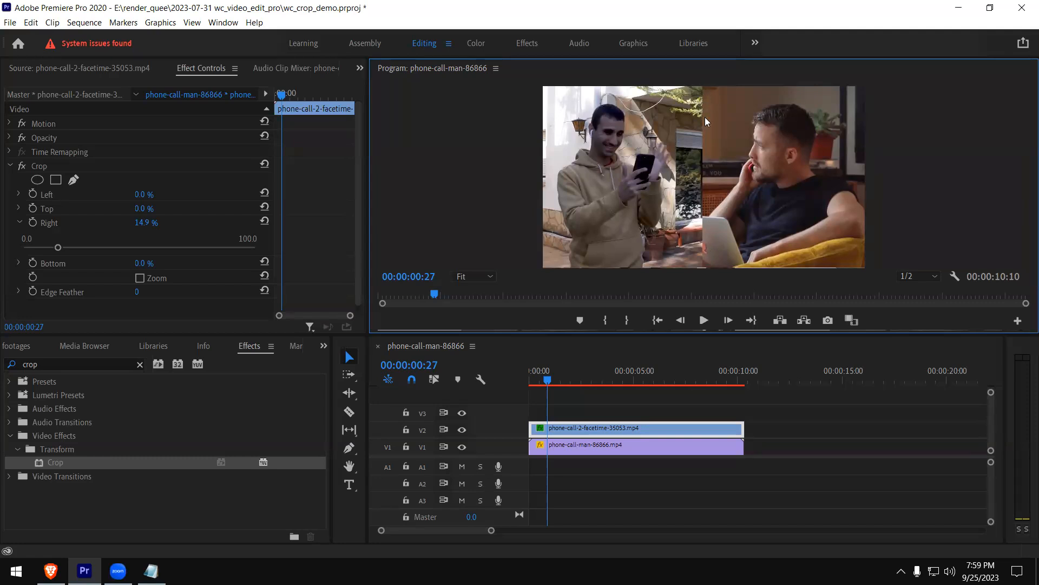
Collapse the facetime clip's Crop settings and activate the Rectangle tool
left_click(11, 166)
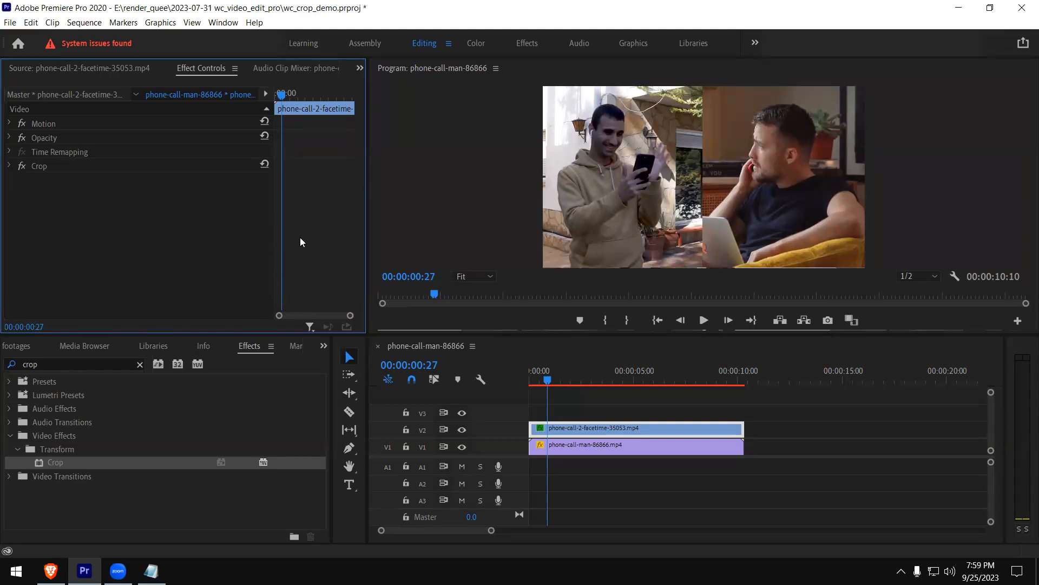
left_click(582, 432)
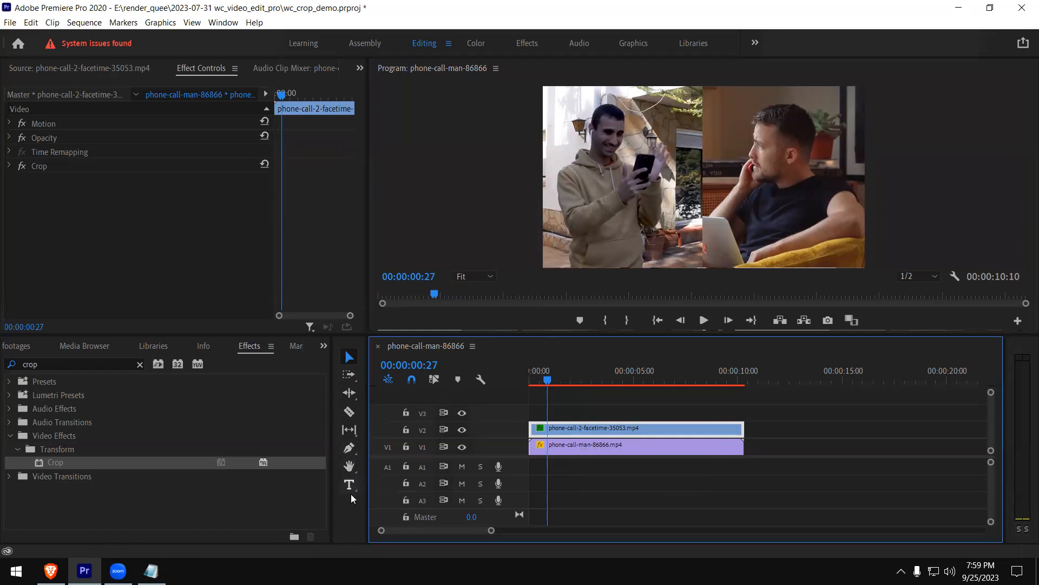
left_click(354, 454)
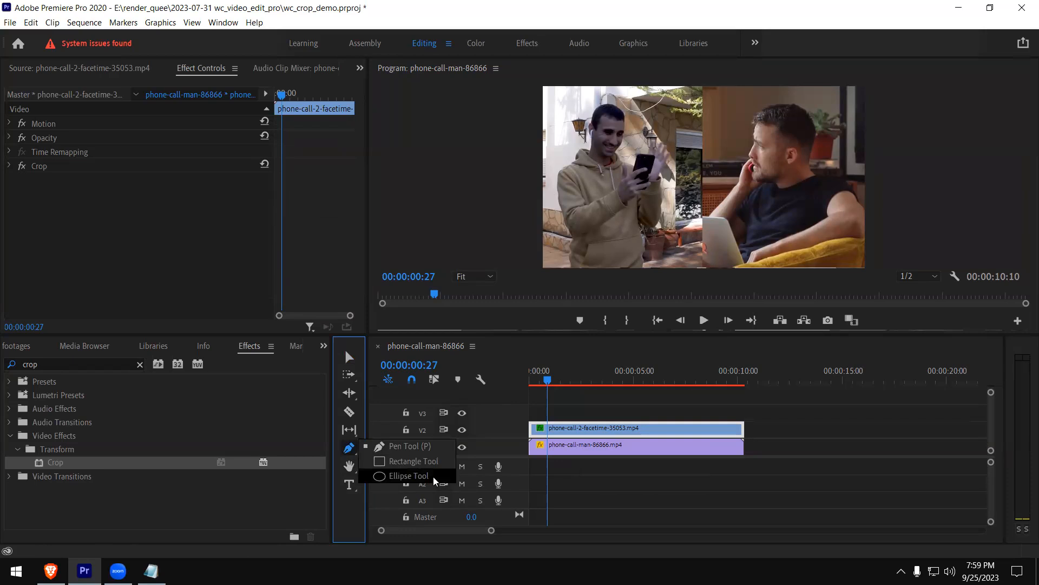
left_click(430, 462)
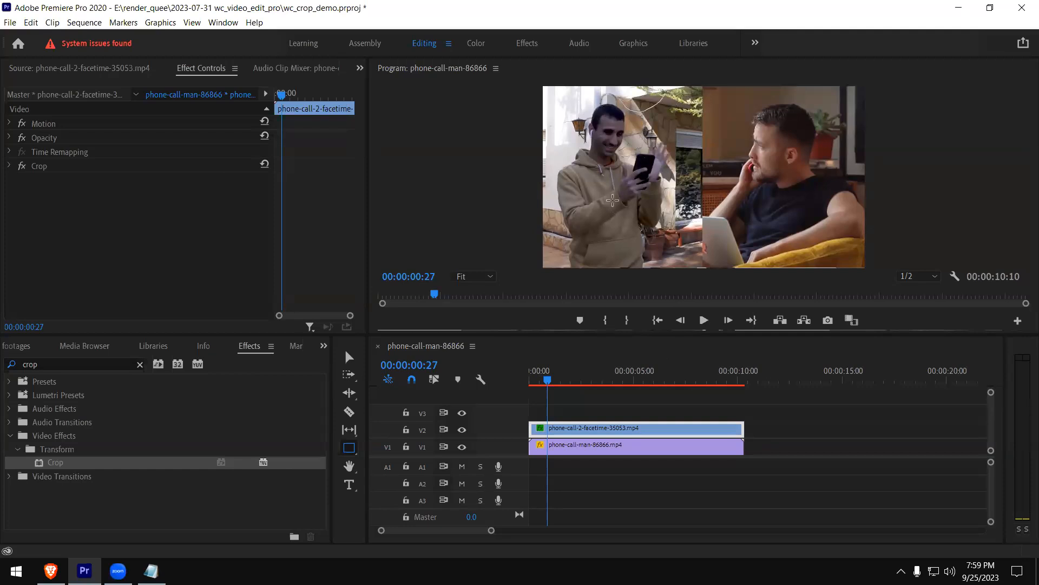
View the split screen enlarged and delete the trial shape graphics on V3 and V4
key("grave")
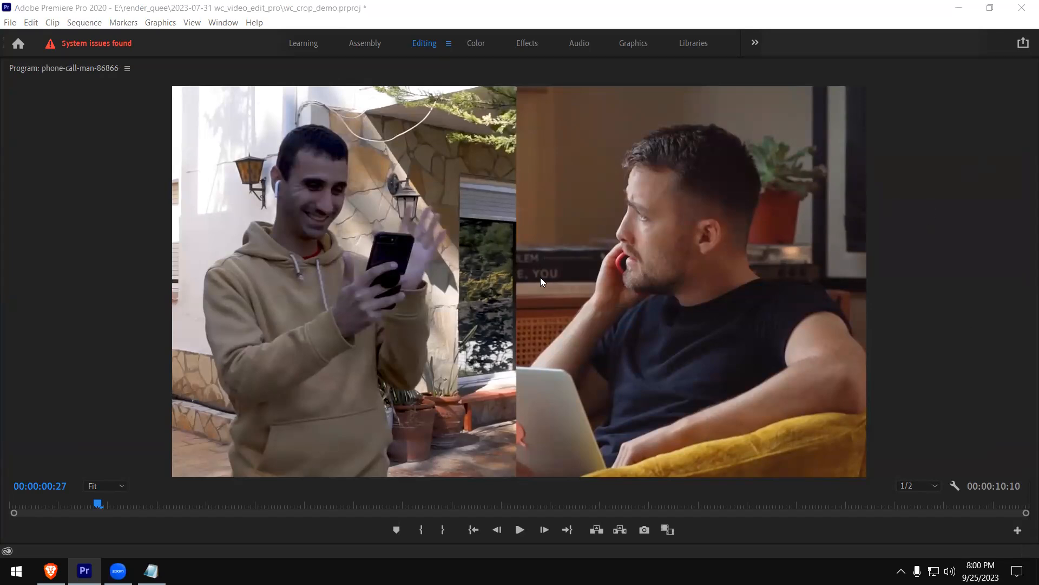
key("grave")
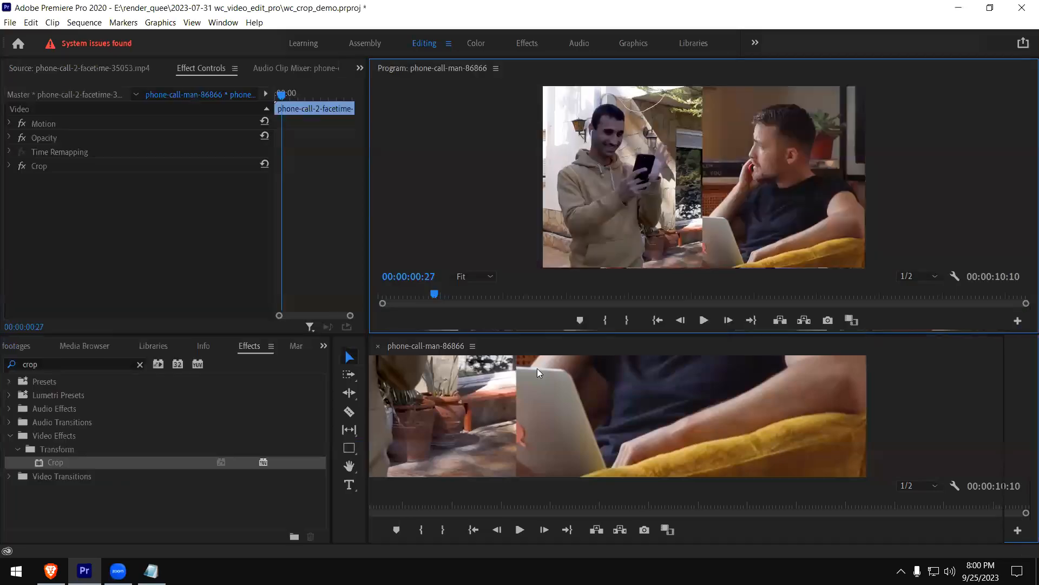
left_click(587, 393)
key("Delete")
left_click(585, 411)
key("Delete")
Draw a tall, narrow rectangle as a divider over the seam between the two clips
left_click(349, 452)
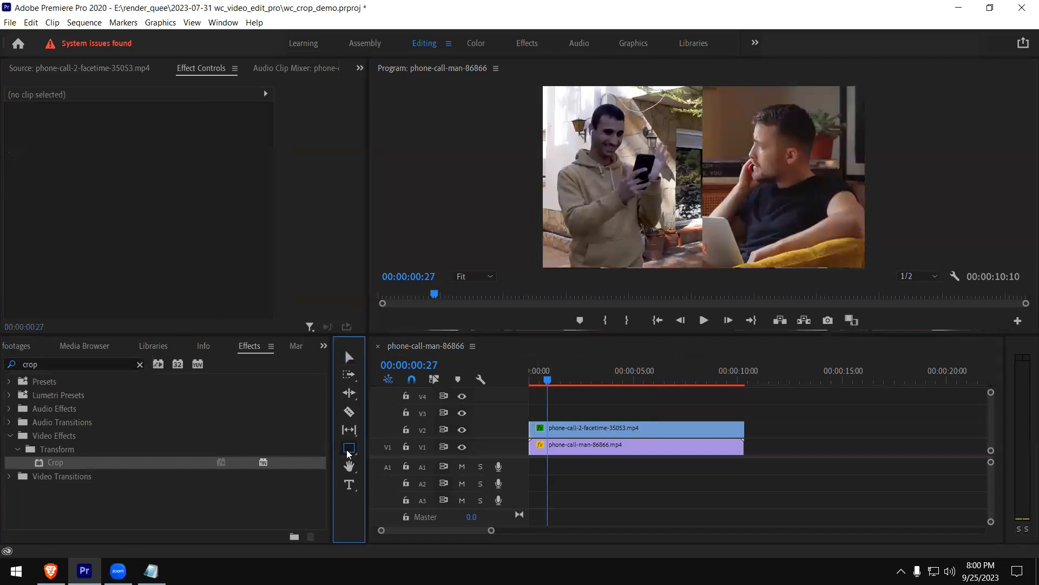
left_click(393, 461)
left_click_drag(701, 93, 707, 262)
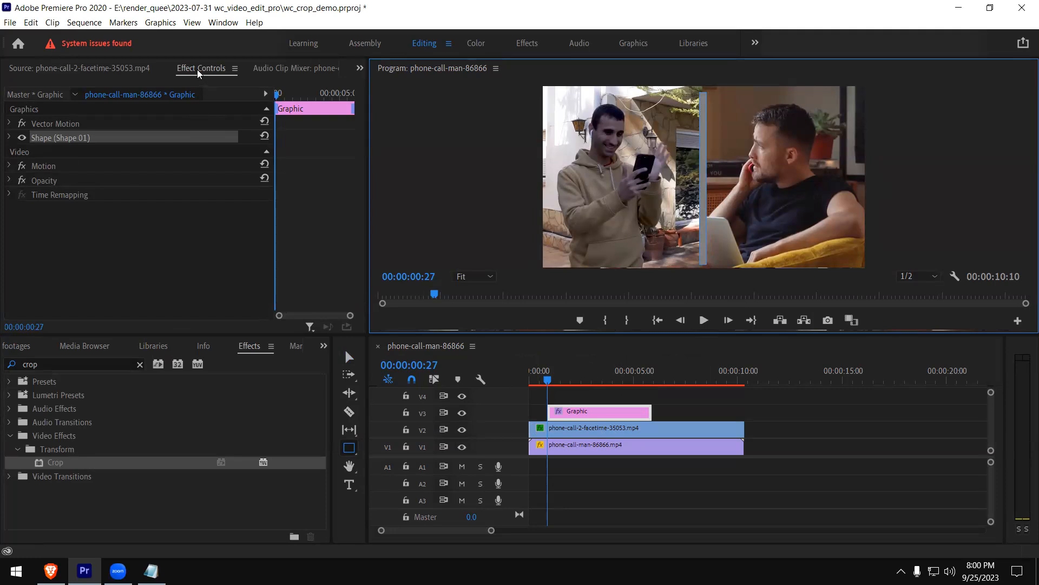
Select the divider graphic on V3 and expand its Shape settings
left_click(558, 429)
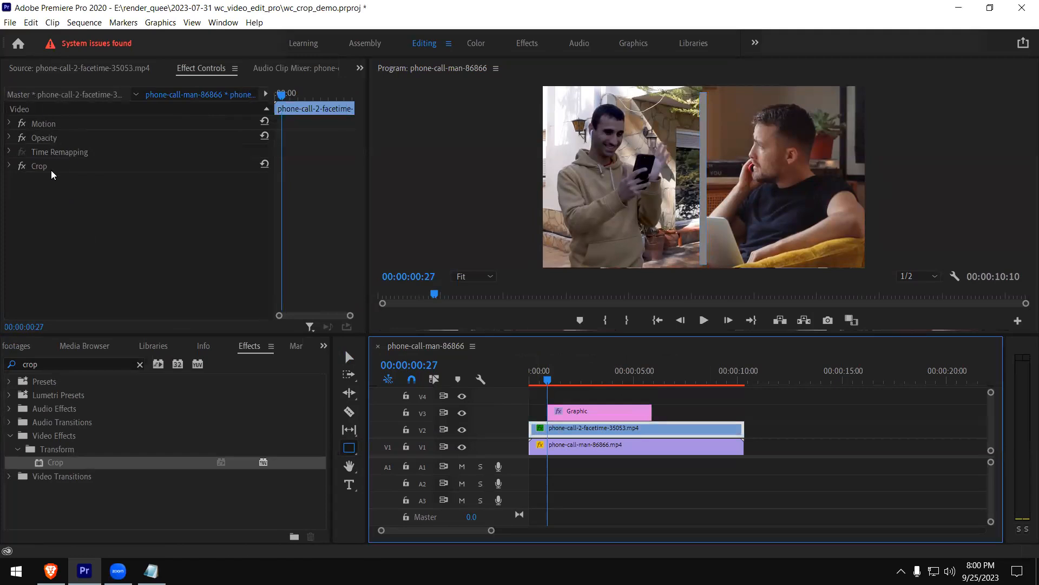
left_click(589, 414)
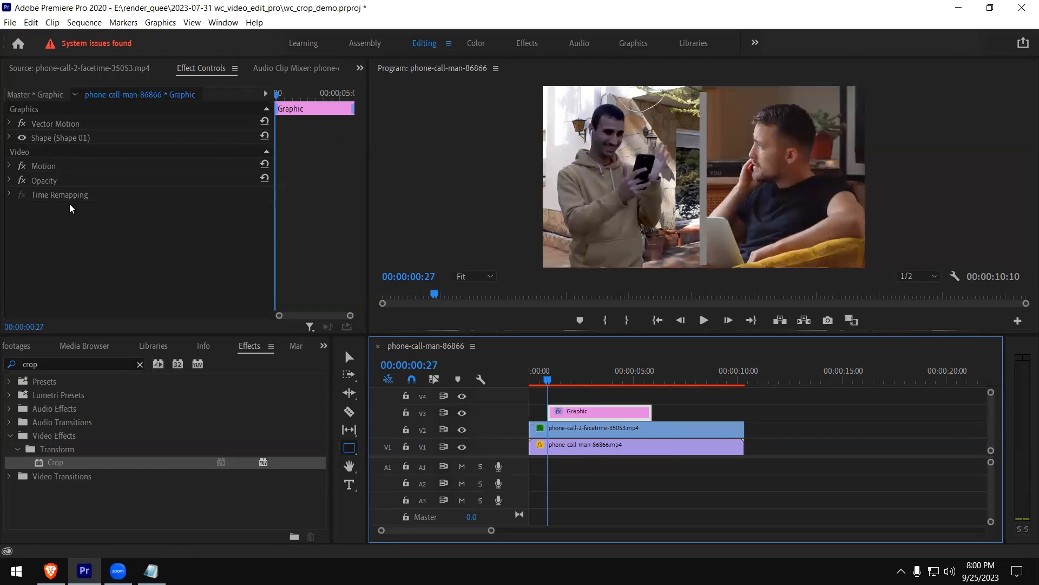
left_click(10, 137)
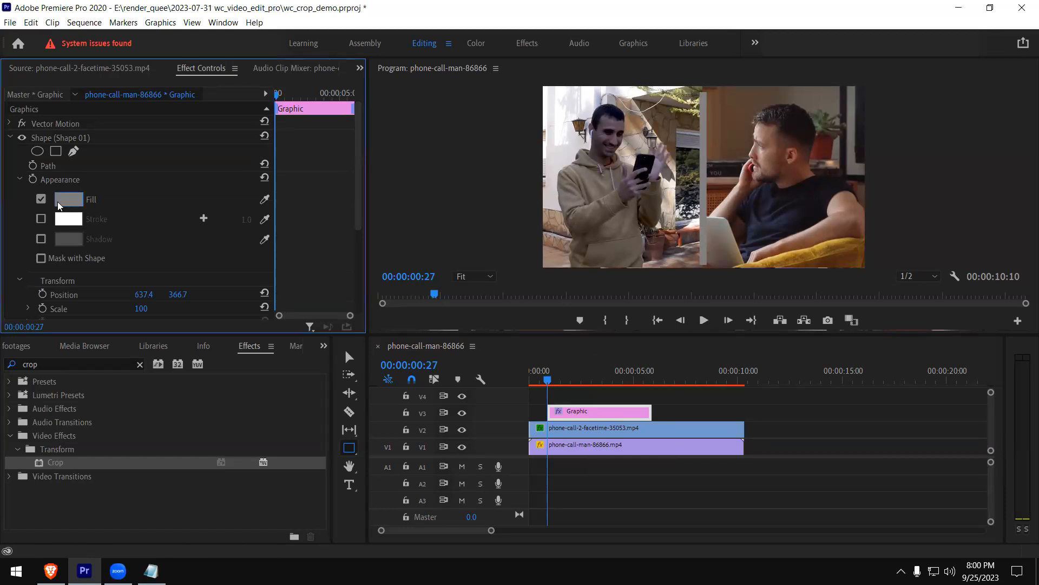
Try switching the divider's Fill off and its Stroke on, and restore the filled look without stroke
left_click(44, 201)
left_click(43, 200)
left_click(41, 218)
left_click(42, 199)
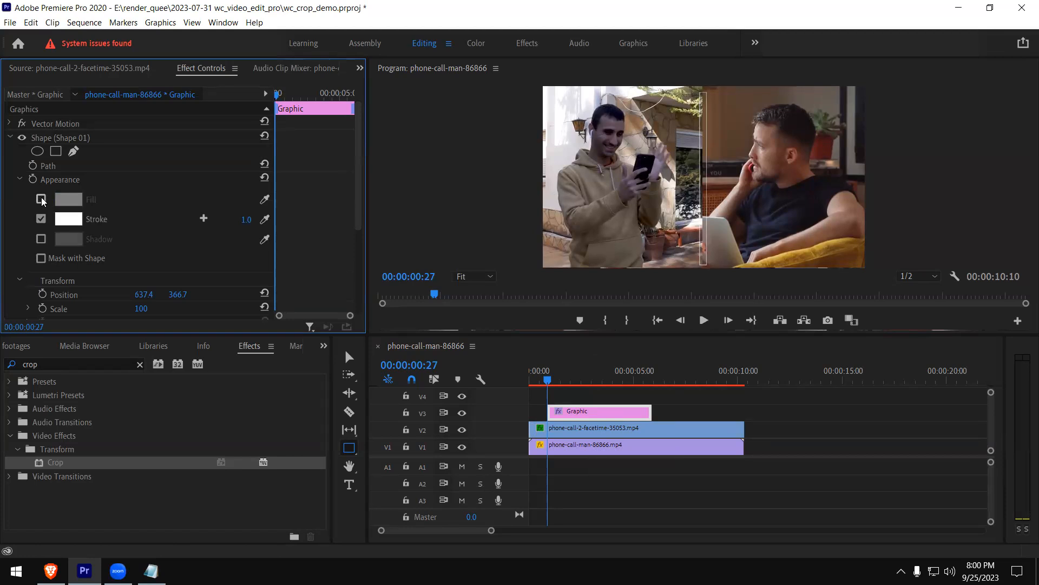
left_click(42, 199)
left_click(40, 219)
Set the divider shape's fill colour to white
left_click(64, 200)
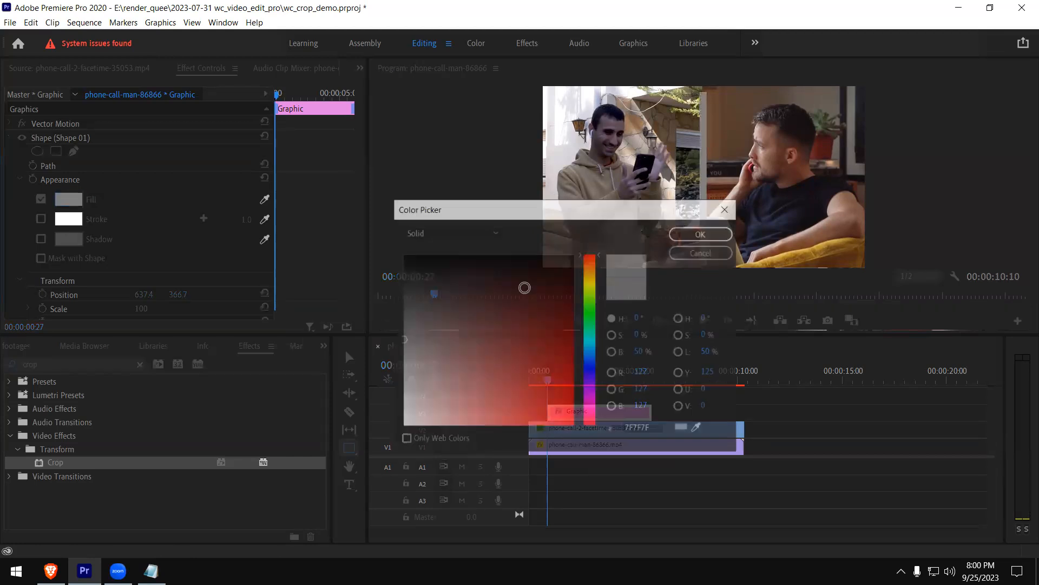
left_click(525, 255)
left_click(699, 234)
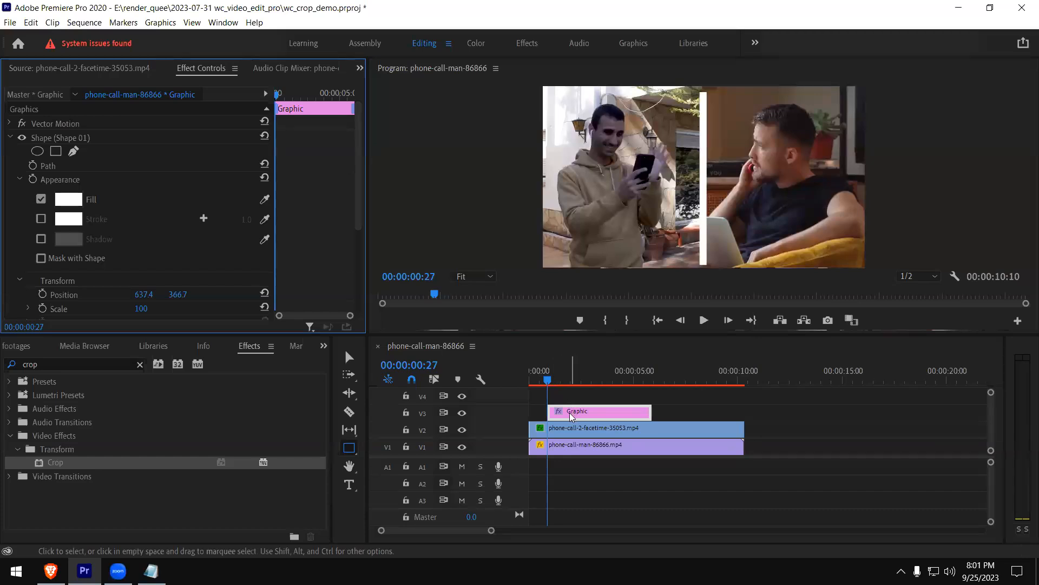
Stretch the white divider with the Selection tool so it spans the full height of the frame
left_click(544, 380)
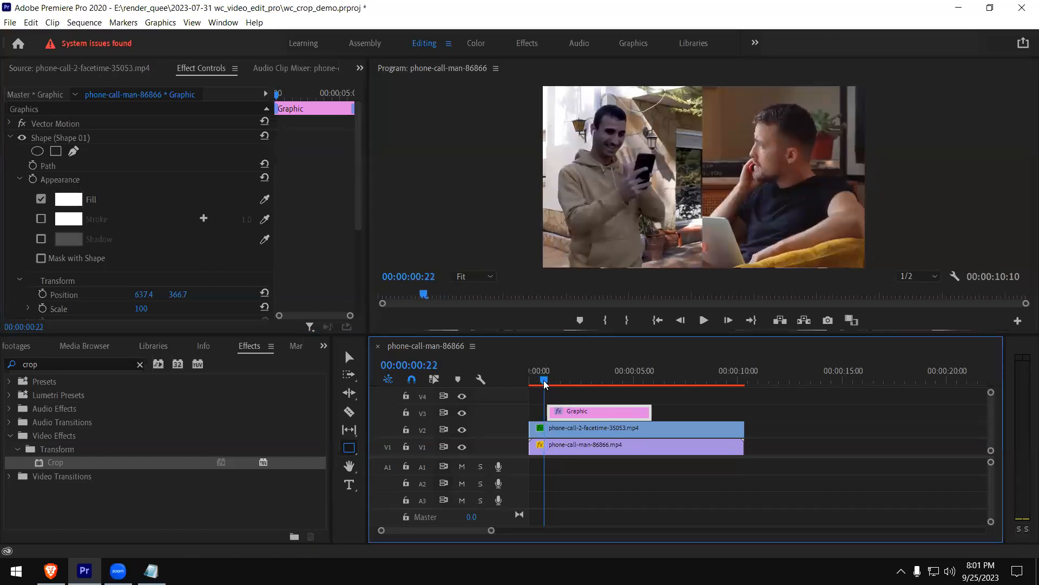
left_click_drag(543, 380, 548, 380)
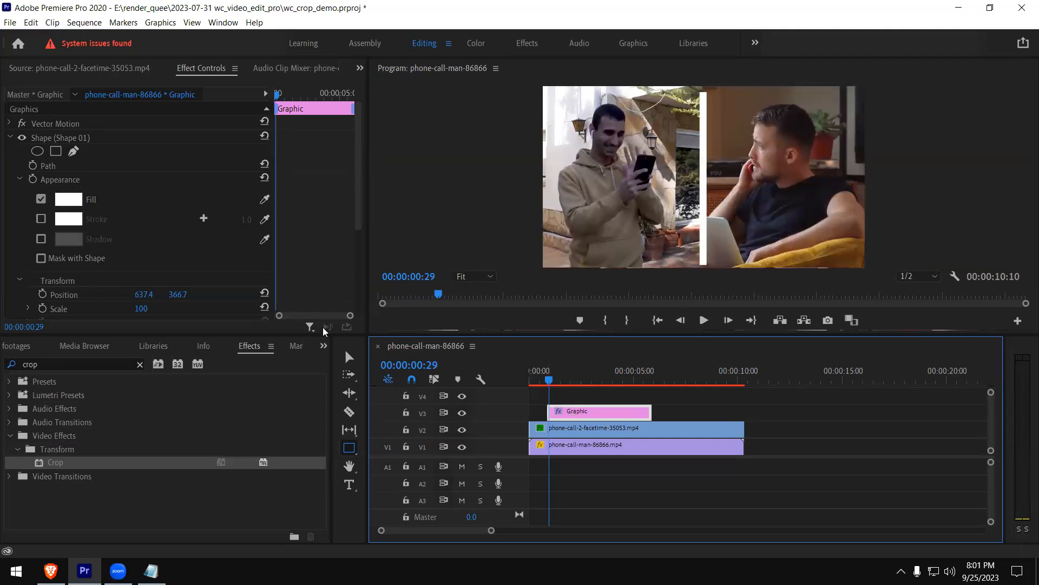
left_click(349, 357)
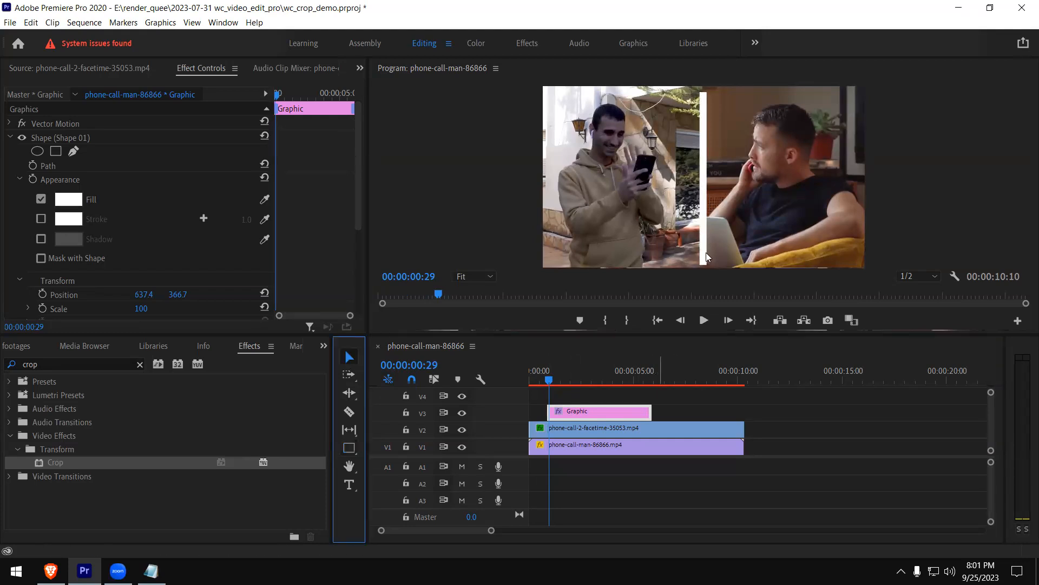
left_click(704, 237)
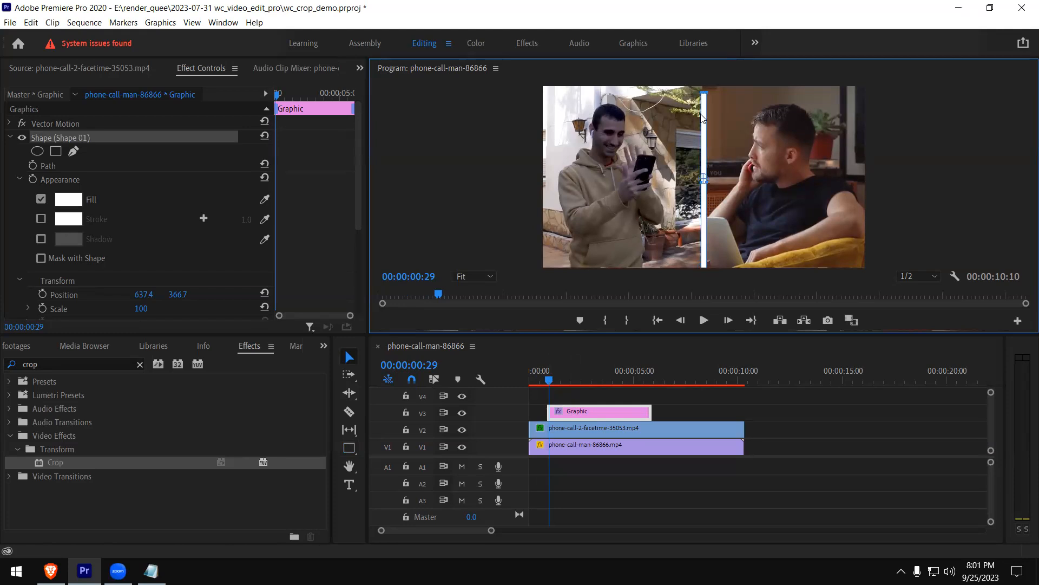
left_click_drag(703, 92, 704, 84)
left_click(793, 215)
Enlarge the program preview and play the split screen past the end of the divider graphic
key("grave")
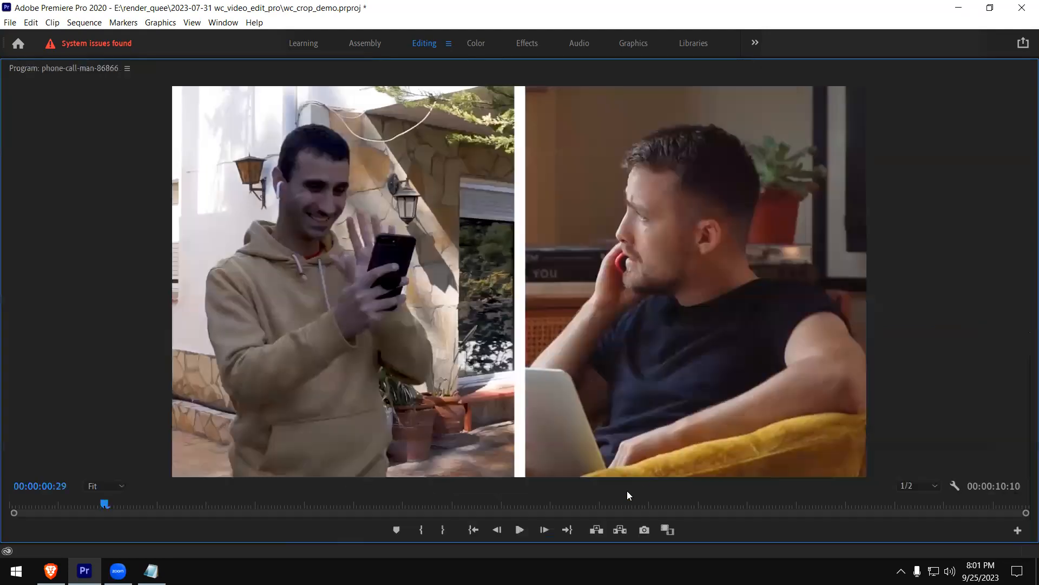
left_click(512, 531)
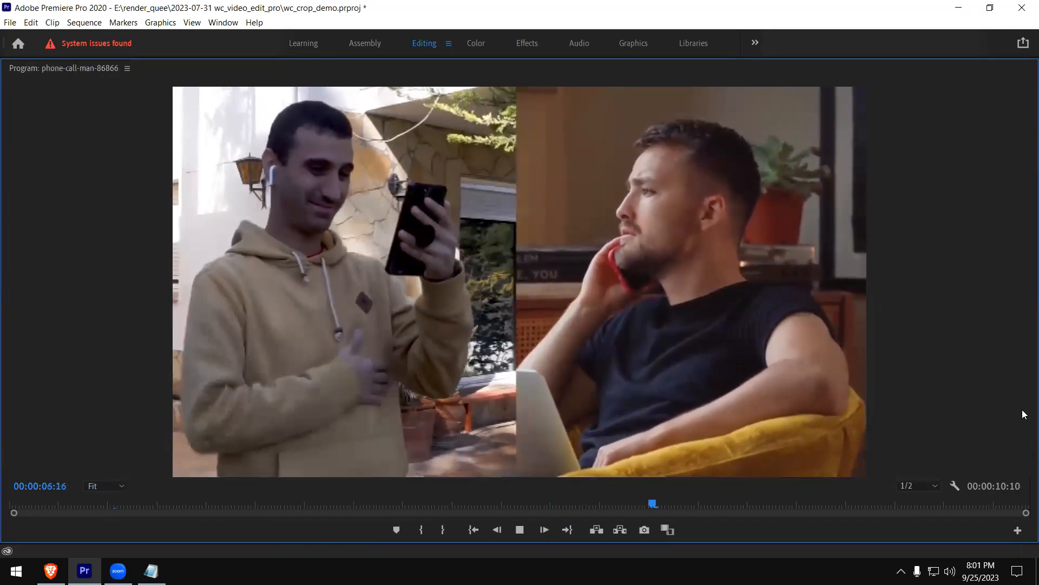
key("space")
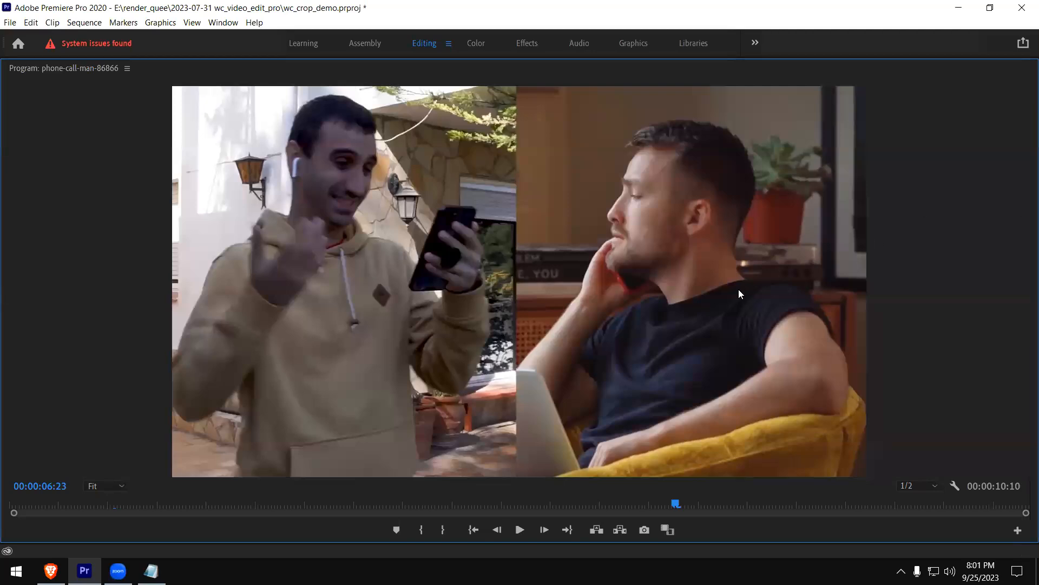
key("grave")
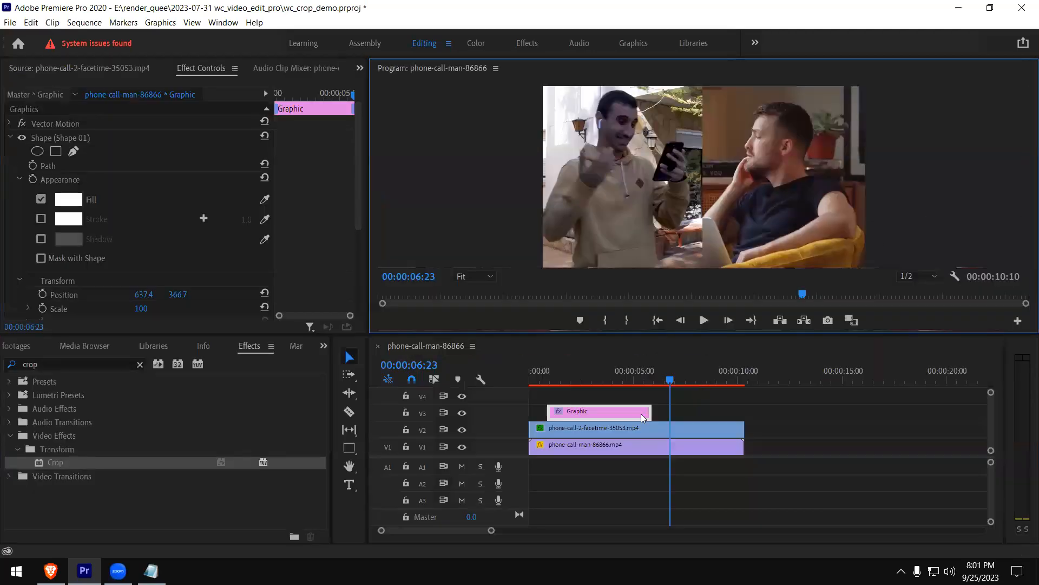
Extend the divider graphic on V3 over the sequence's full length and return the playhead to the start
left_click_drag(622, 415, 743, 413)
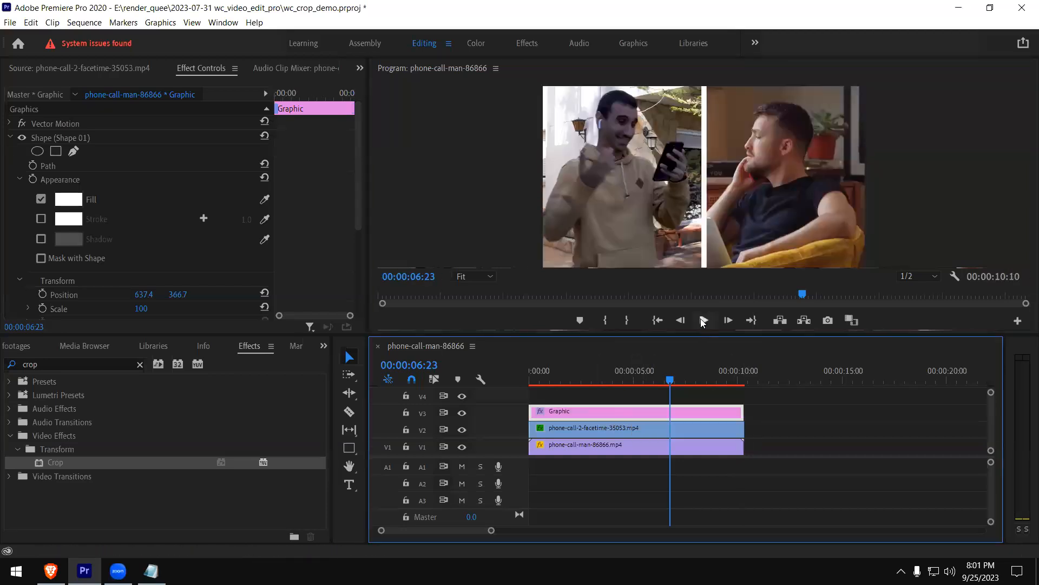
key("Home")
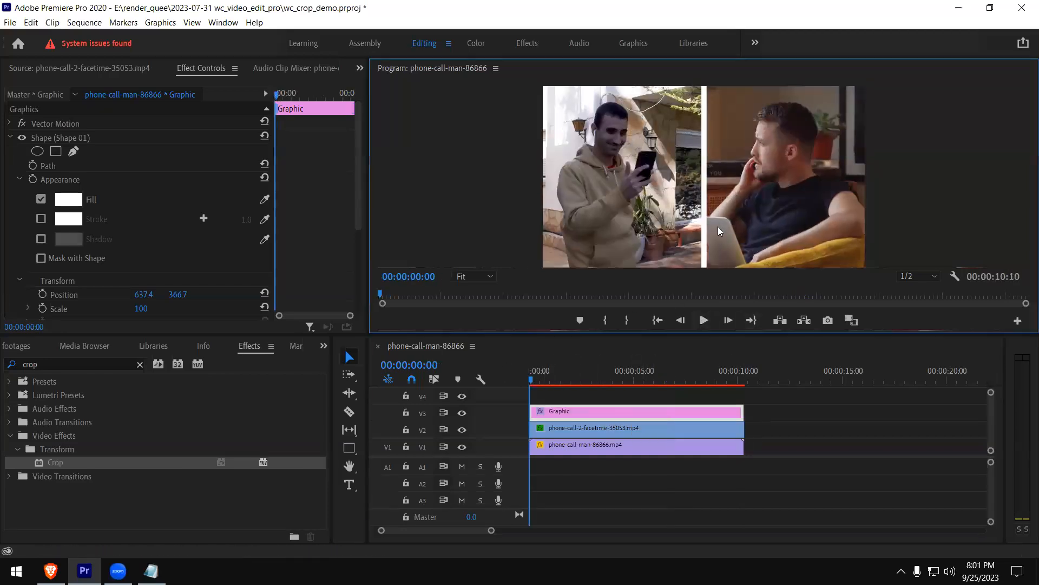
Play the divided split screen in the enlarged preview and inspect a frame near the end at 00:00:08:02
key("grave")
left_click(519, 530)
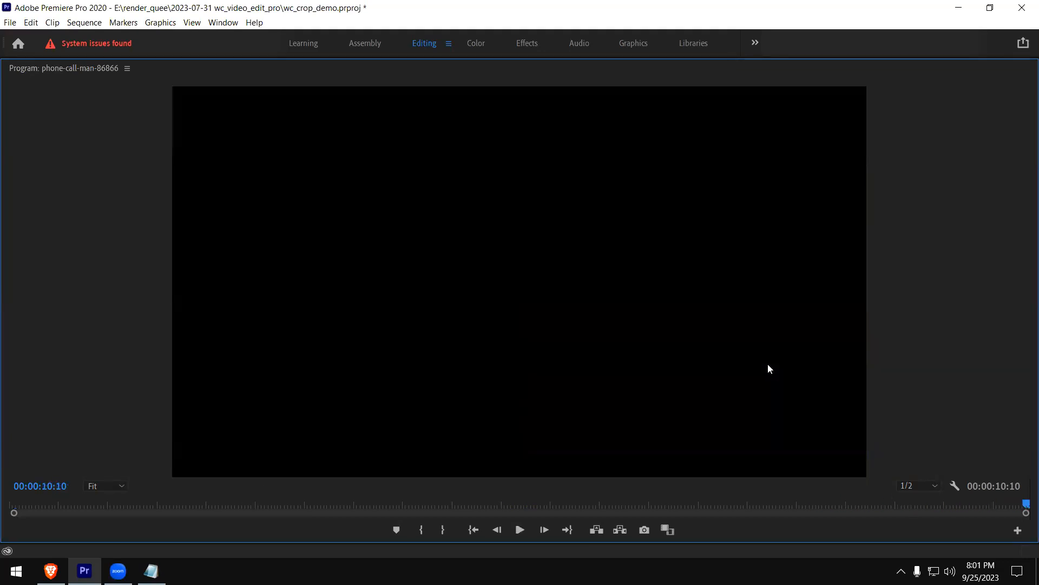
key("grave")
left_click(730, 377)
left_click(699, 375)
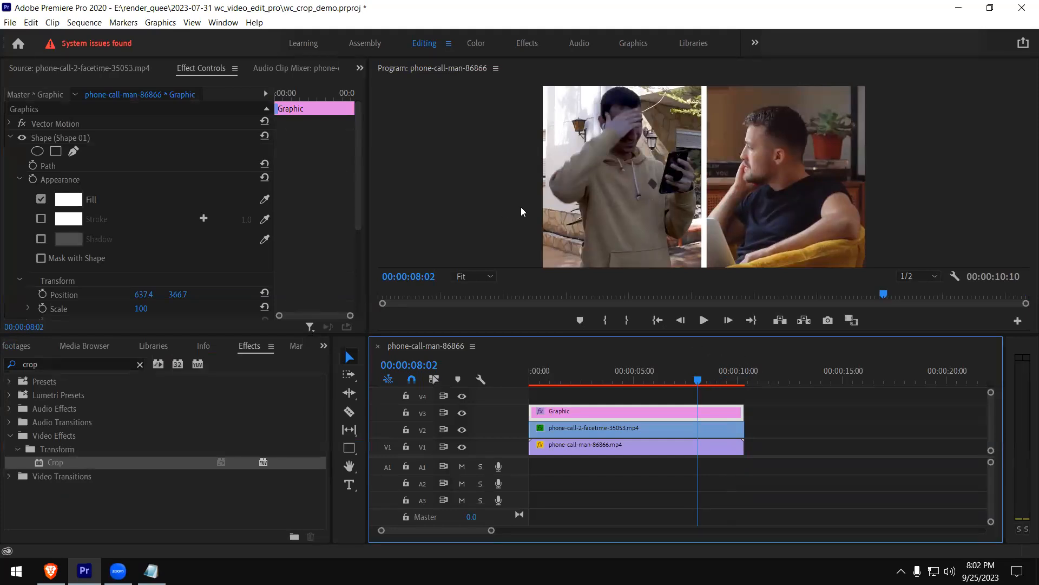
Select the facetime clip on V2 and expand its Crop settings
left_click(641, 377)
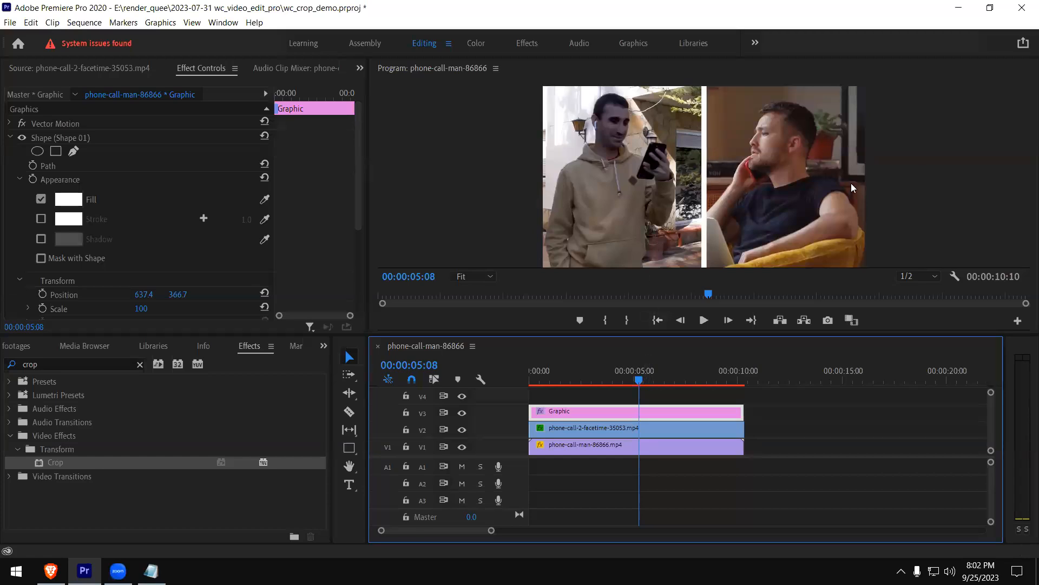
left_click(11, 137)
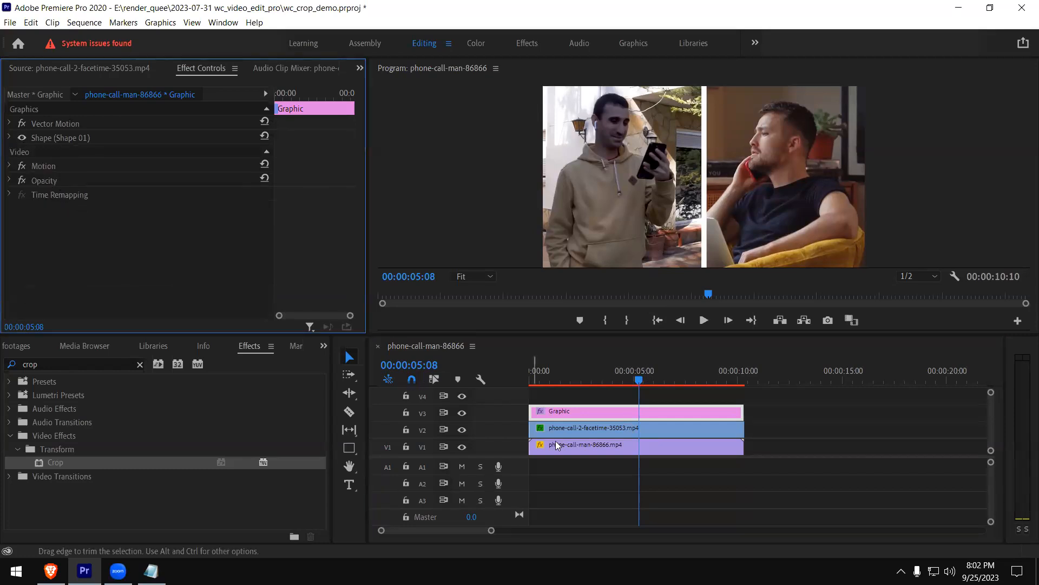
left_click(602, 431)
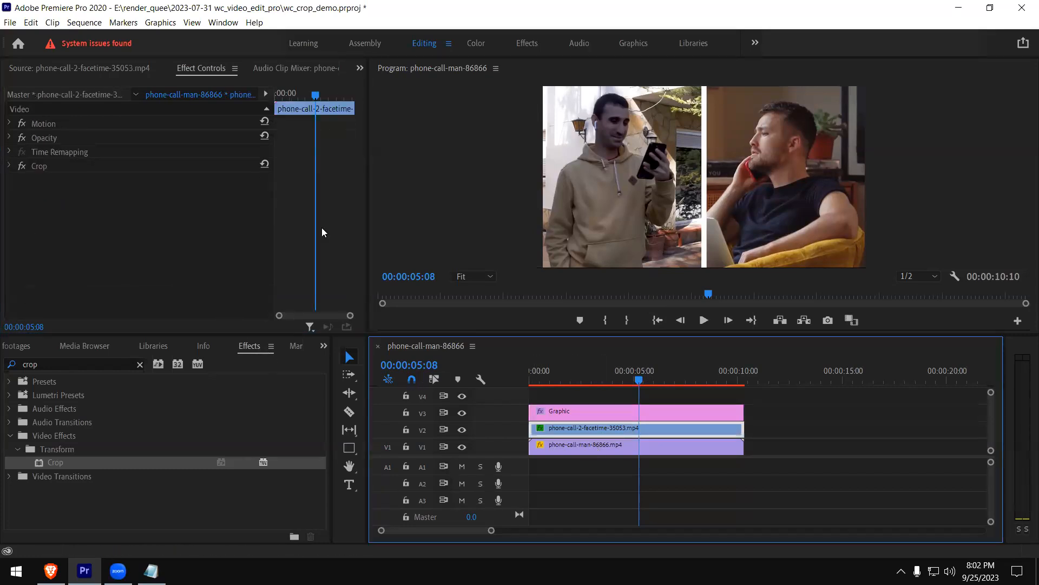
left_click(39, 166)
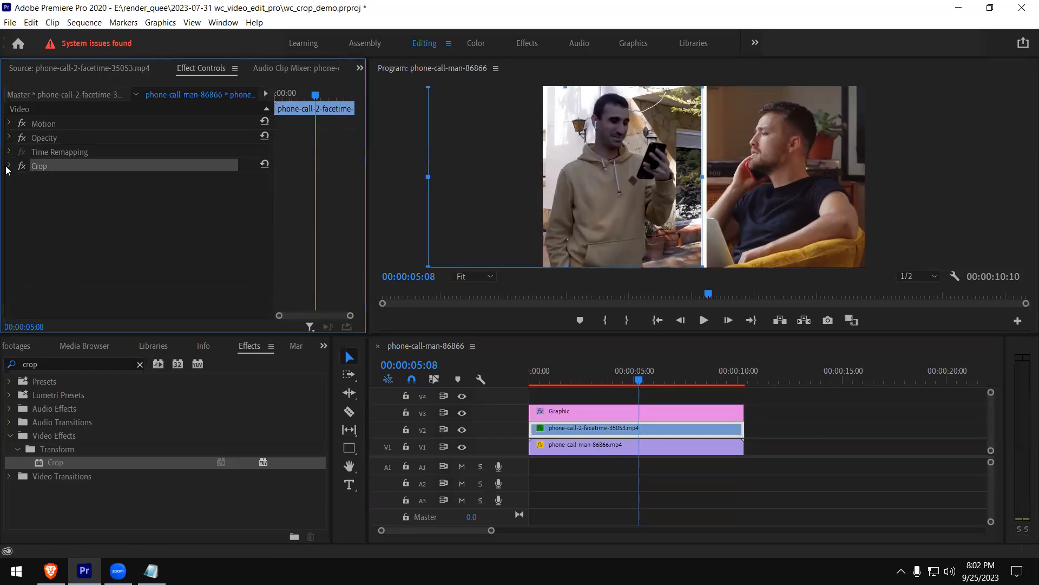
left_click(9, 166)
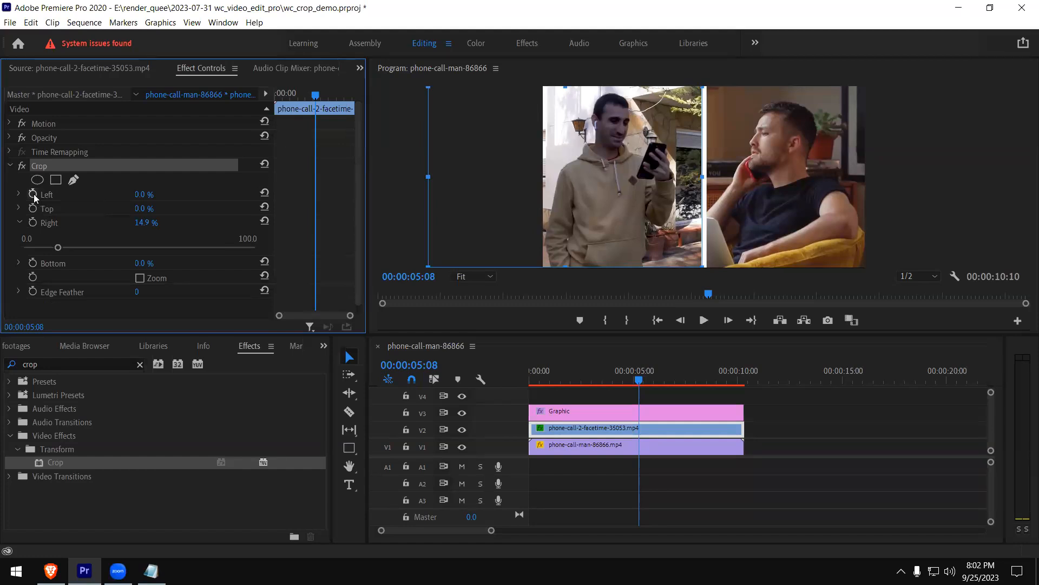
Keyframe the facetime clip's right crop, starting at 00:00:02:18 and reaching 0.0 % at 00:00:05:06
left_click_drag(554, 377, 585, 384)
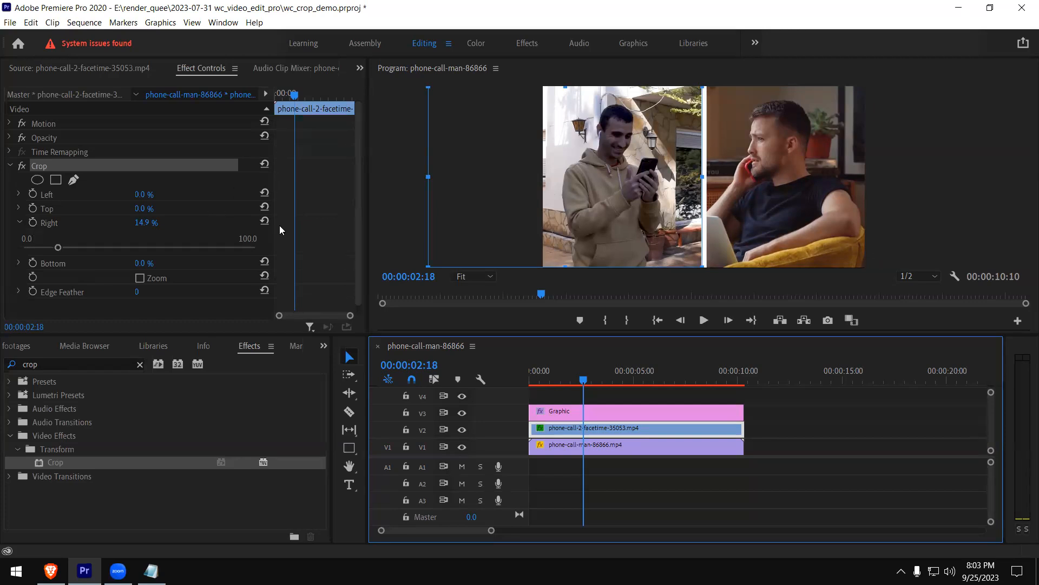
left_click(33, 222)
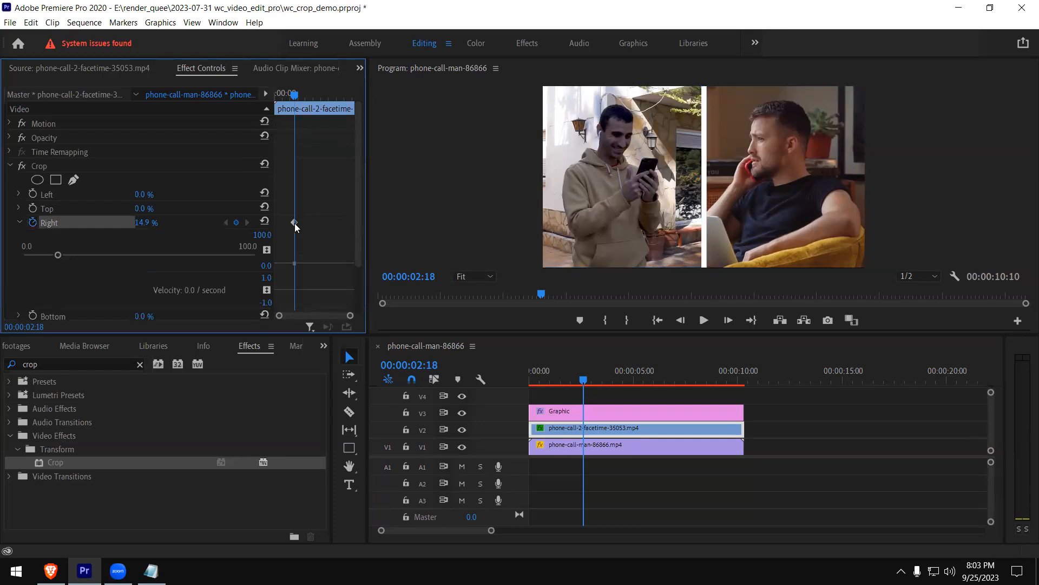
left_click(585, 380)
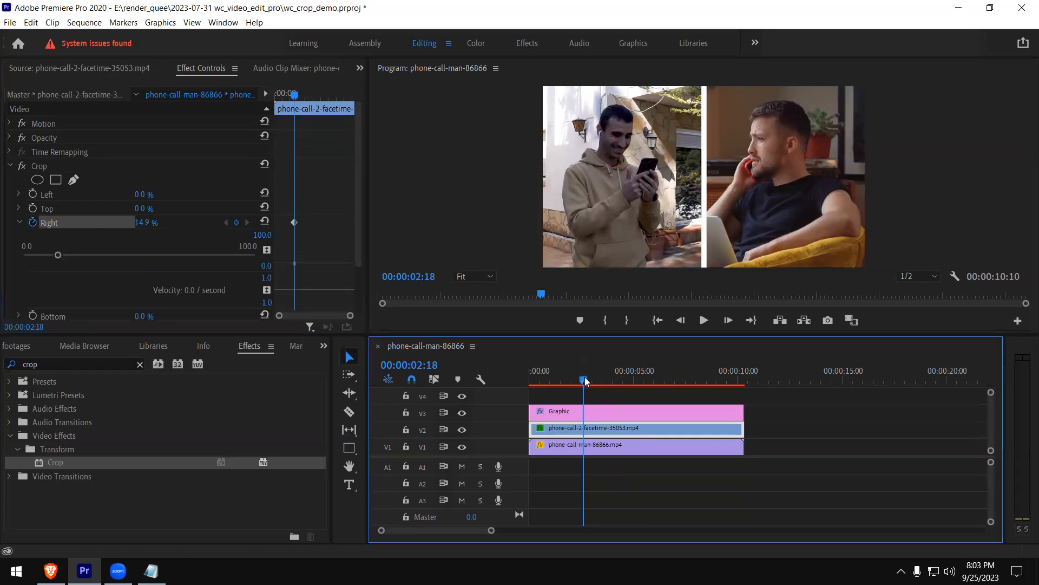
left_click_drag(586, 381, 607, 381)
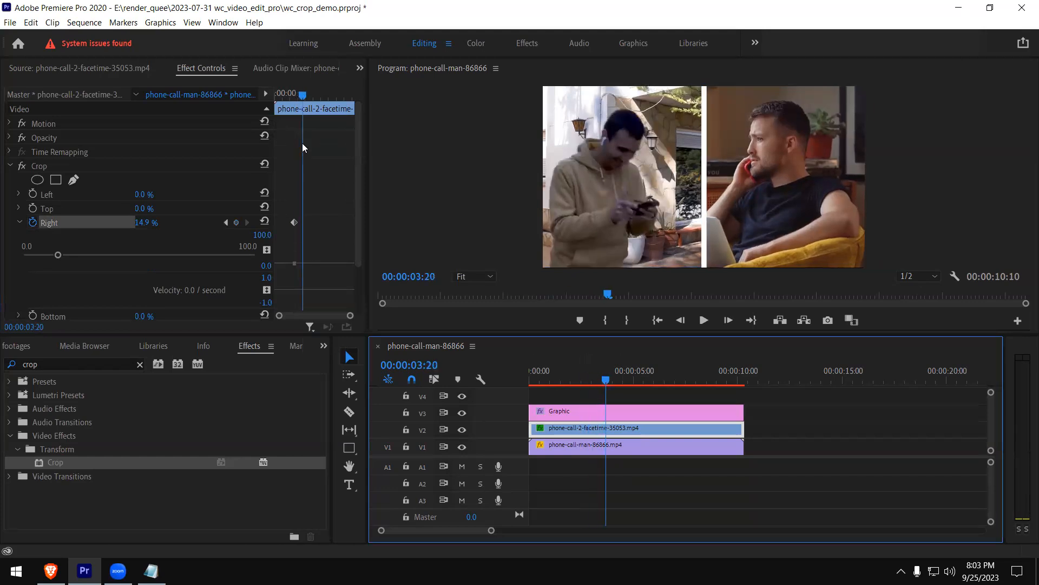
left_click_drag(614, 381, 640, 379)
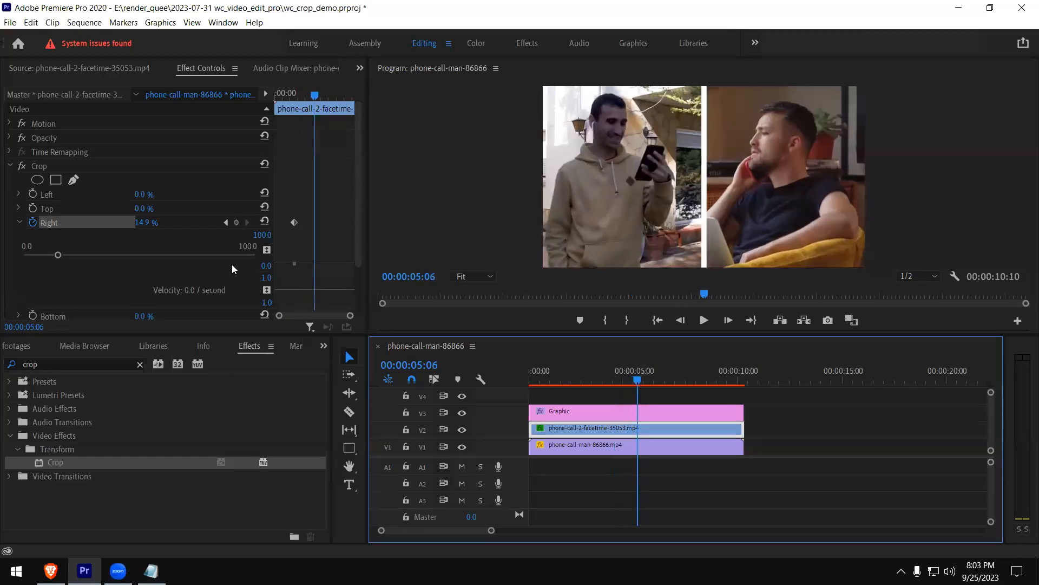
left_click_drag(59, 255, 22, 261)
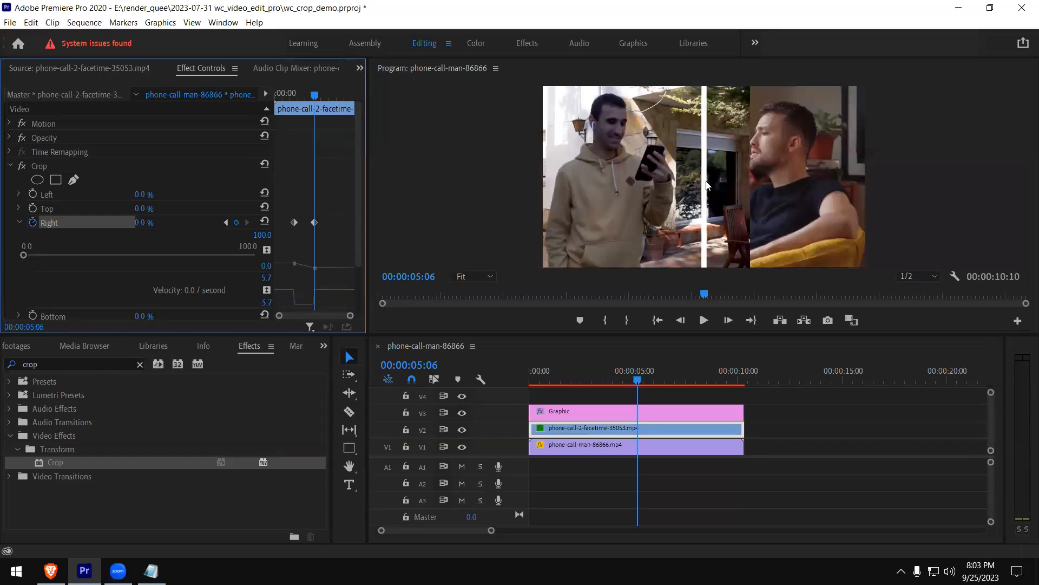
Play the animated crop from the start of the sequence in the enlarged program preview
left_click(523, 382)
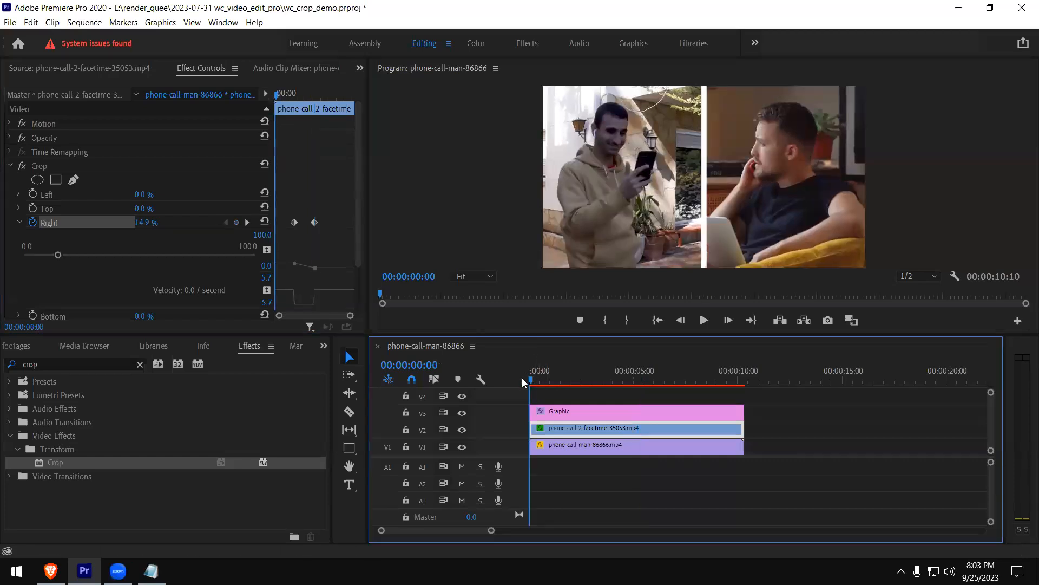
left_click(739, 234)
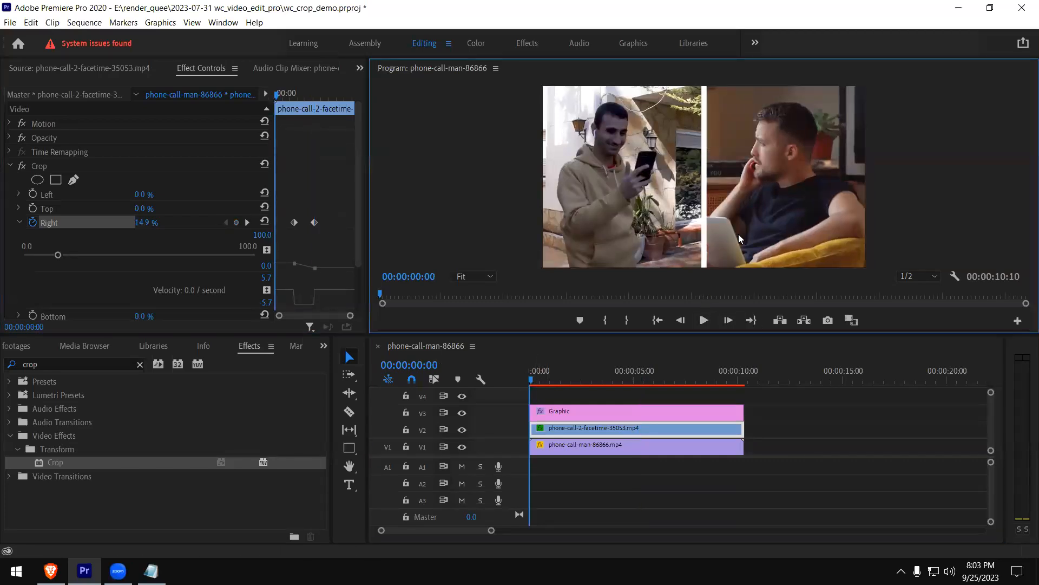
key("grave")
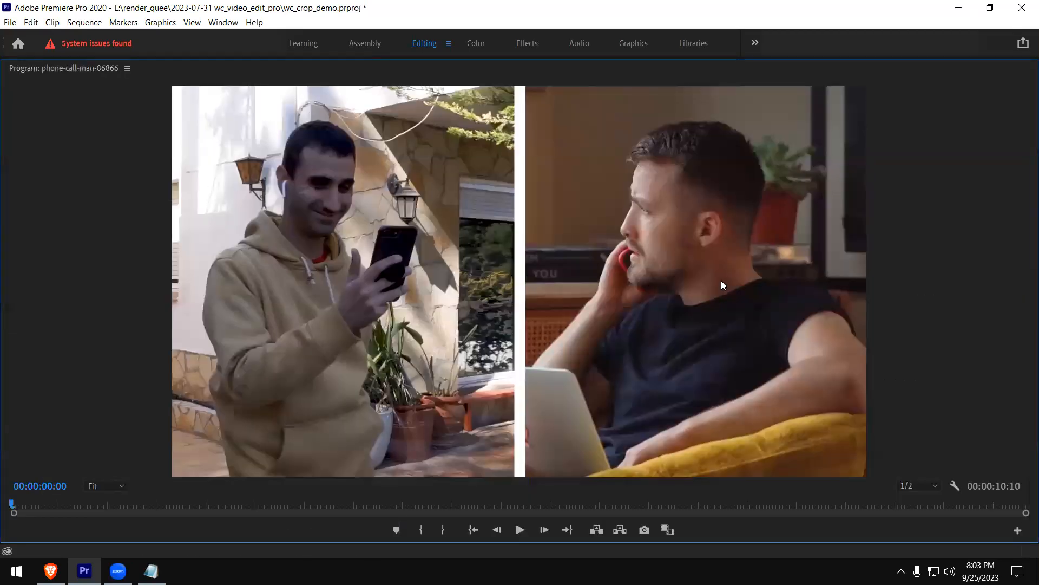
left_click(519, 528)
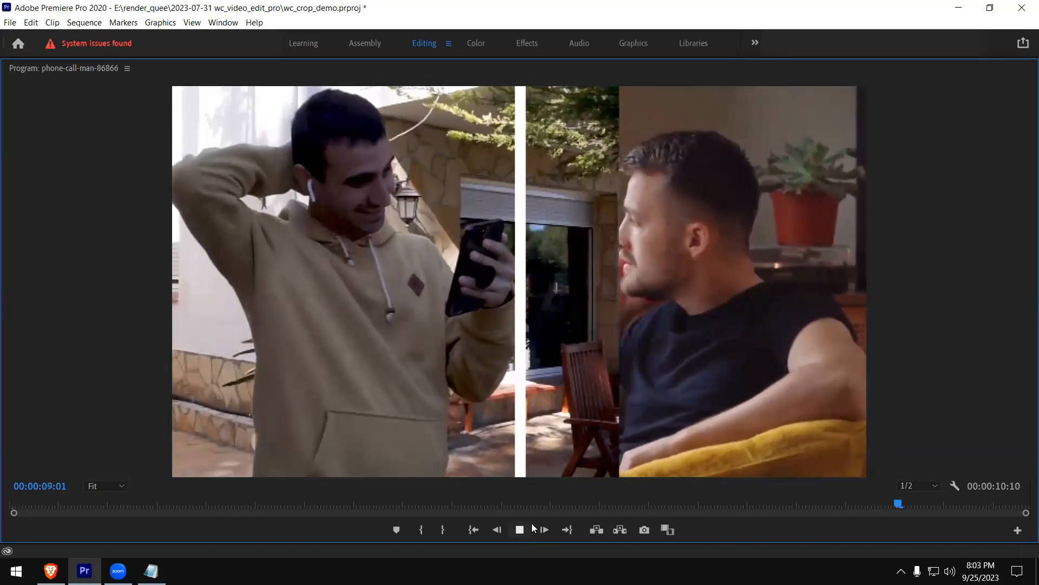
key("grave")
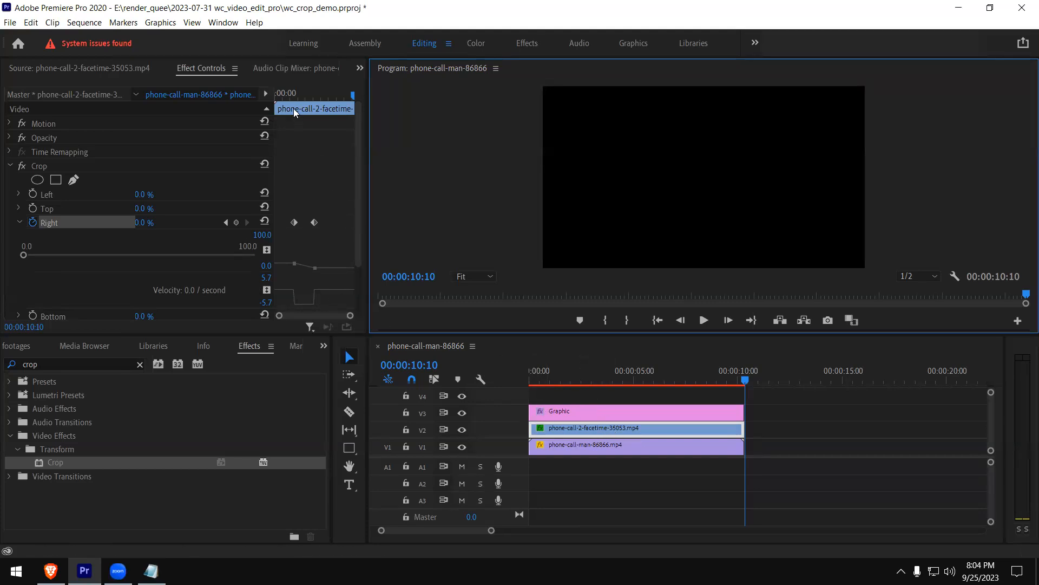
Examine the right-crop keyframes and their graph in the enlarged effect settings
left_click(294, 222)
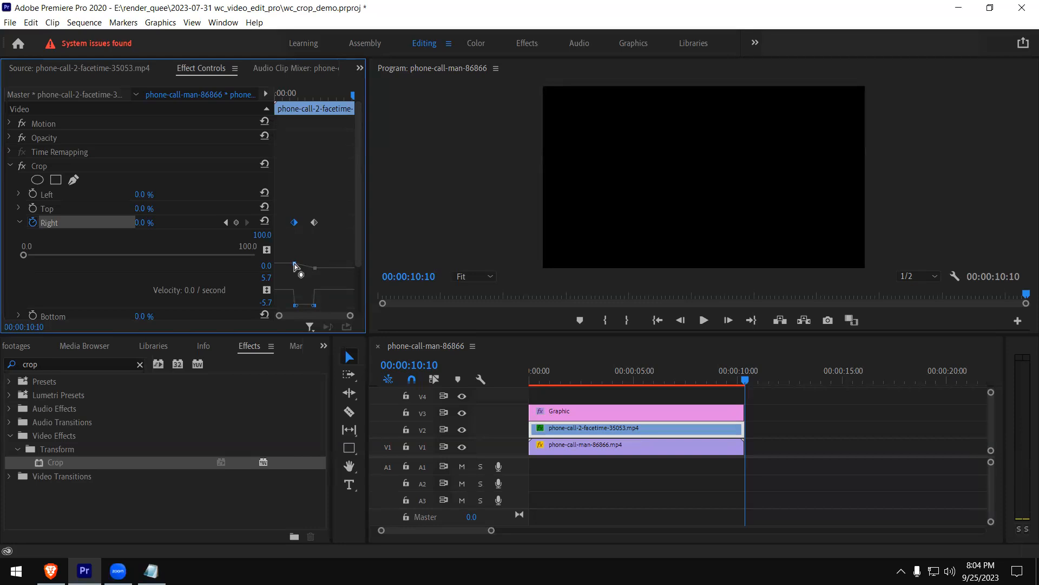
key("grave")
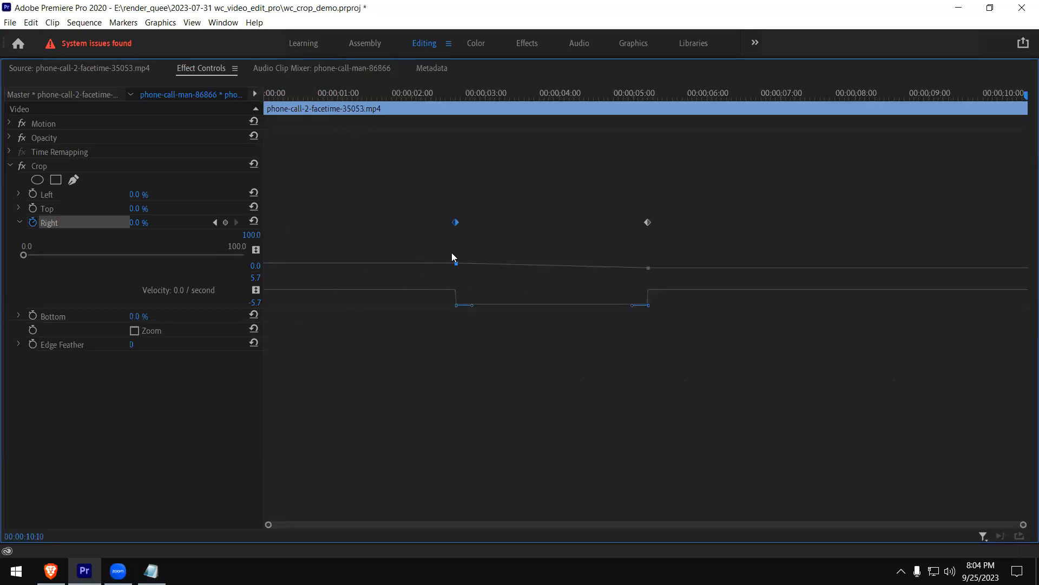
key("grave")
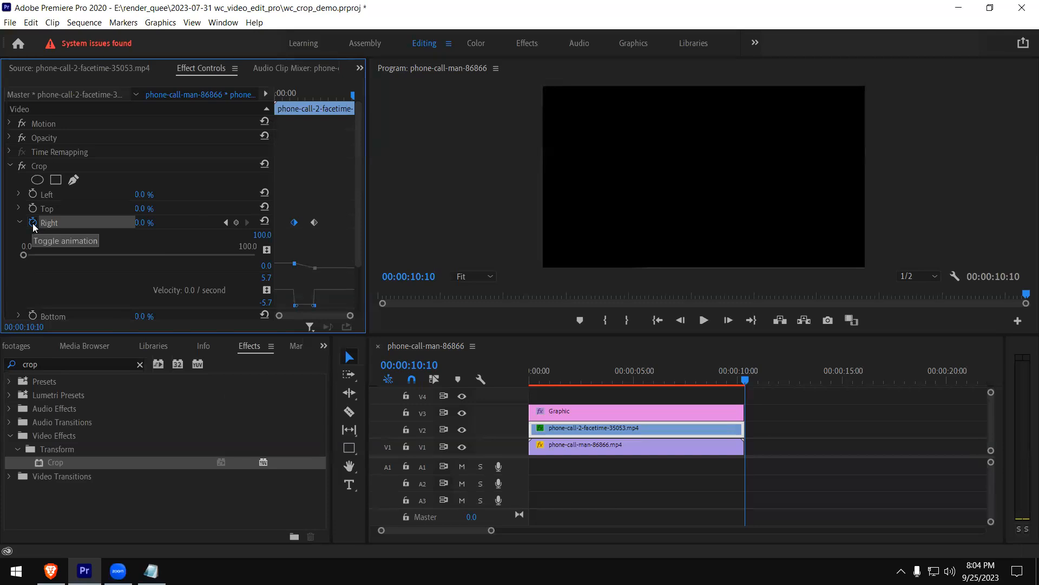
Delete the right-crop keyframes from the facetime clip and set its right crop to 14.3 %
left_click(586, 376)
mouse_move(611, 375)
left_mouse_down()
mouse_move(635, 372)
mouse_move(601, 377)
left_mouse_up()
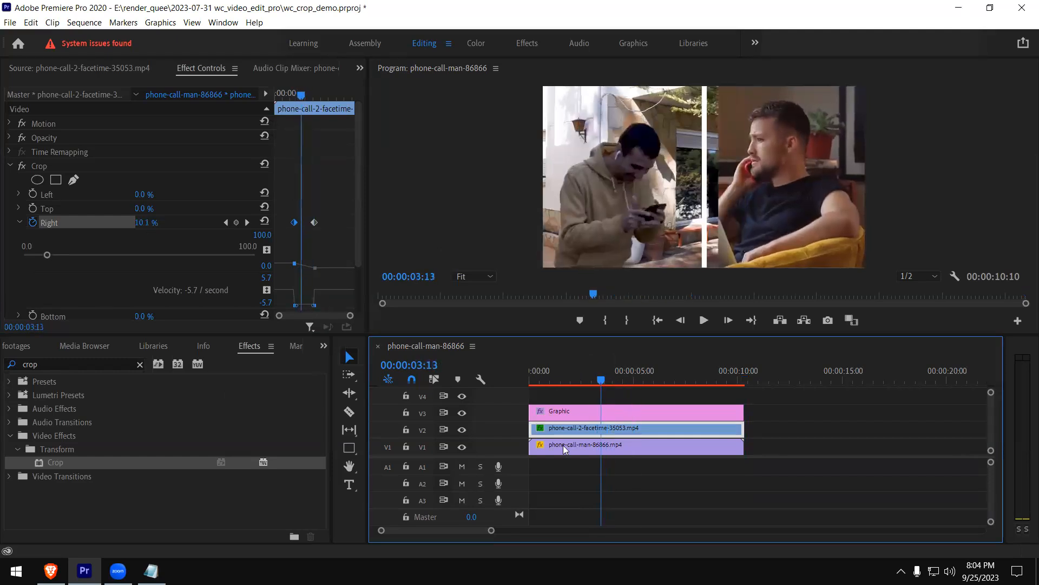
left_click(35, 222)
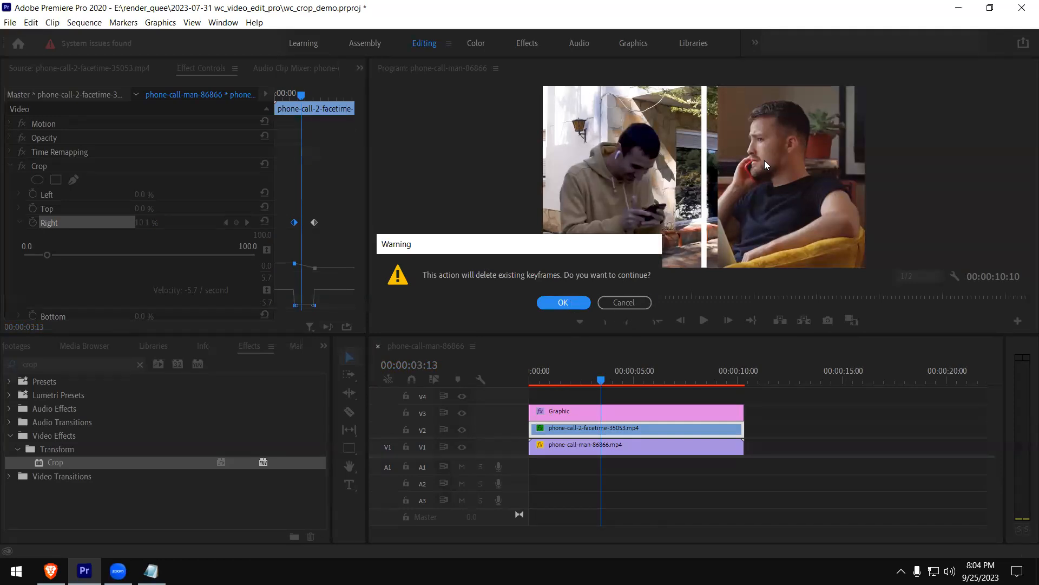
left_click(563, 303)
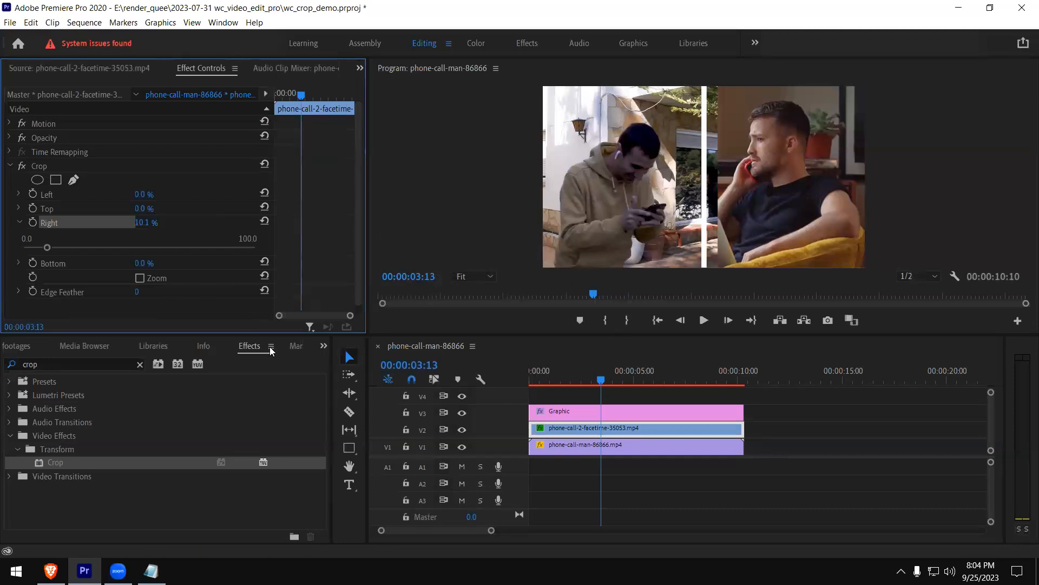
left_click_drag(49, 247, 56, 247)
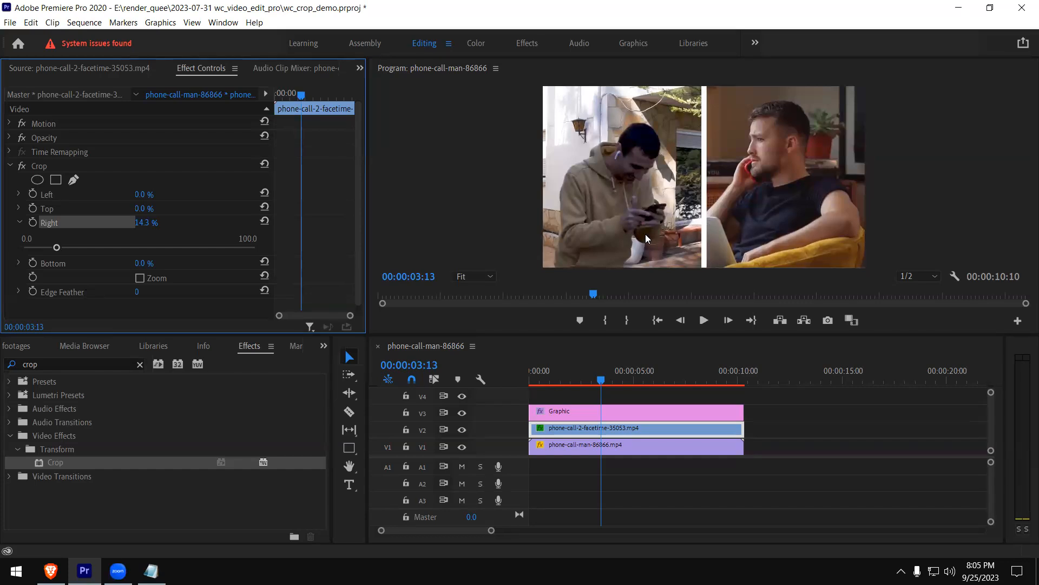
Set the scale of the white divider shape in the V3 graphic to 156
left_click(595, 418)
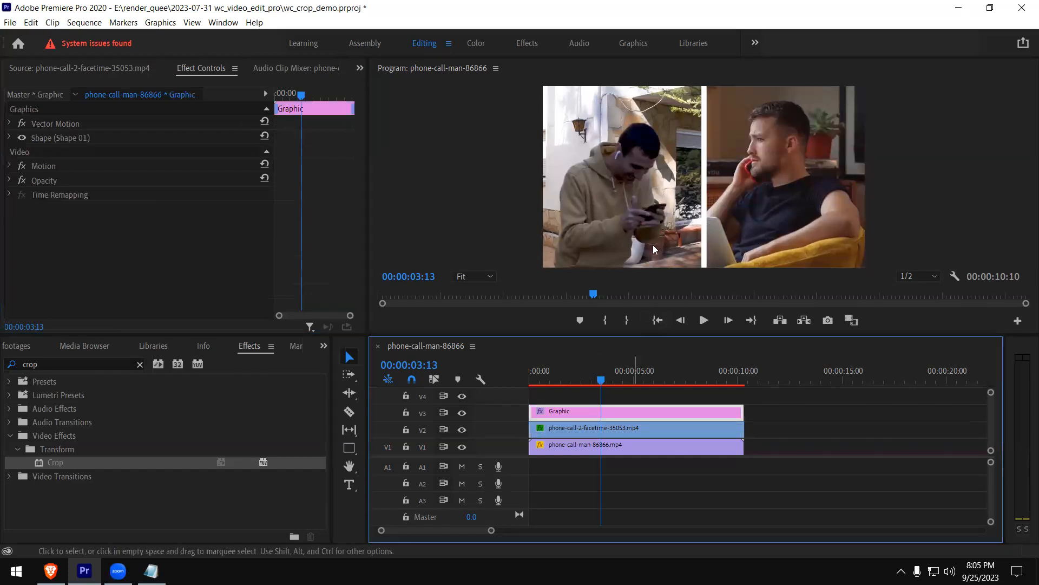
left_click(705, 170)
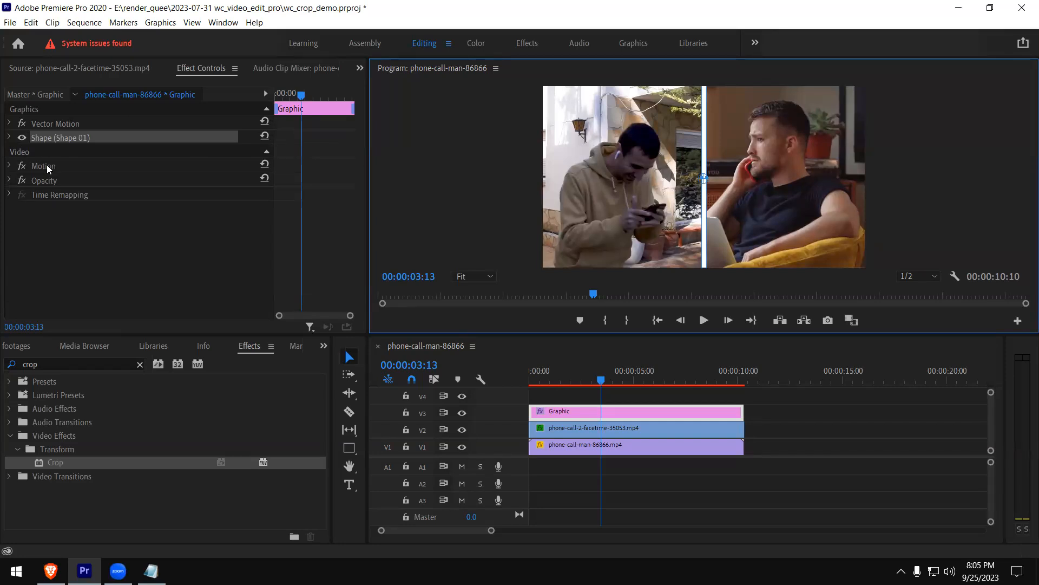
left_click(9, 138)
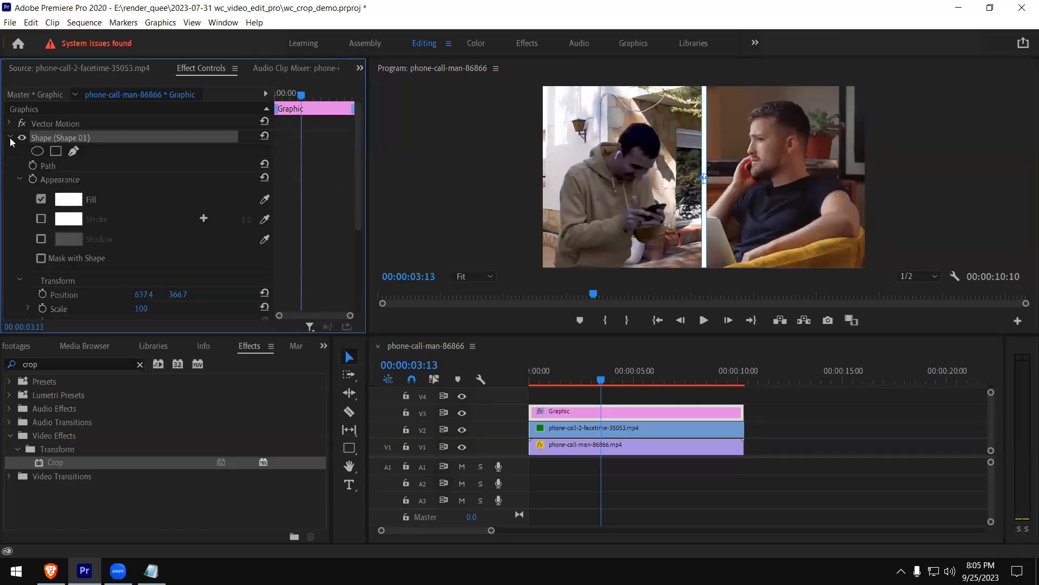
left_click(9, 139)
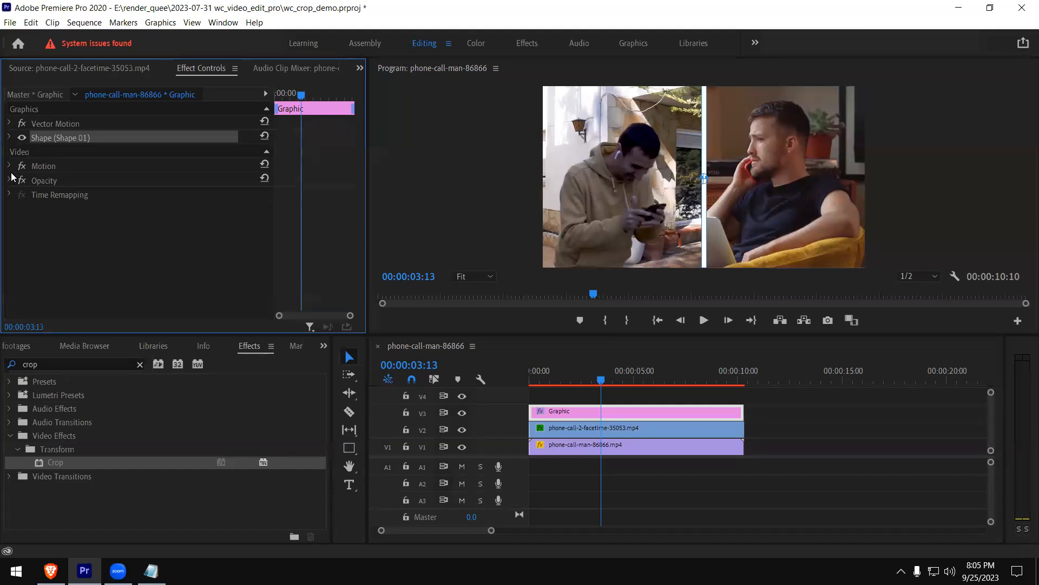
left_click(9, 139)
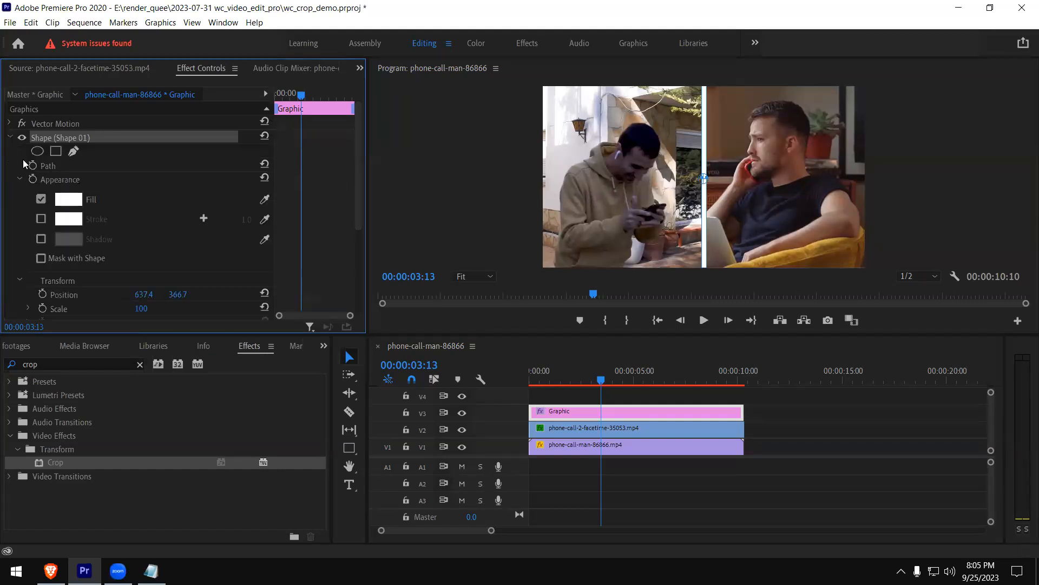
scroll(126, 239, "down", 1)
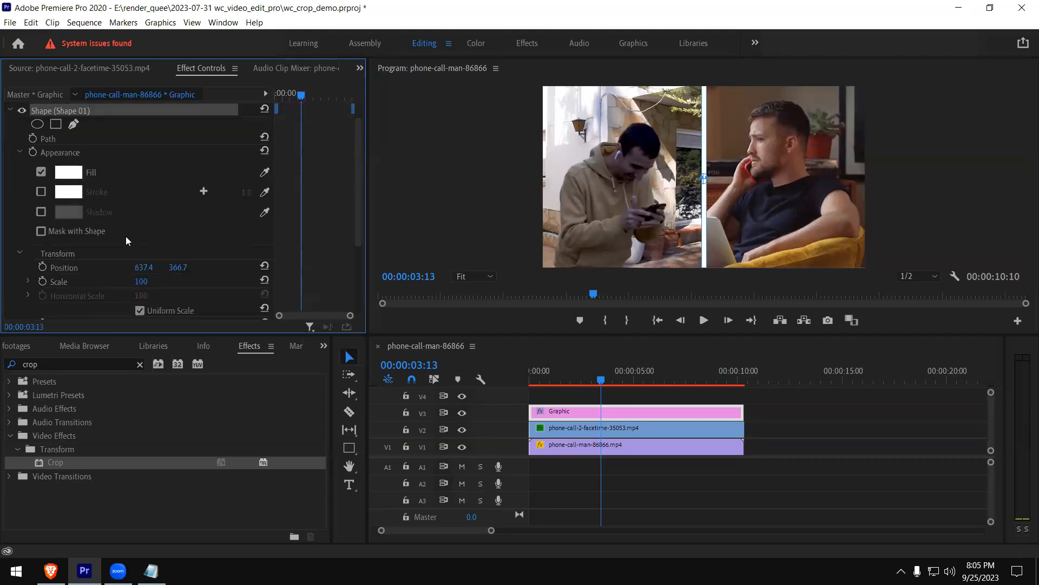
left_click(29, 280)
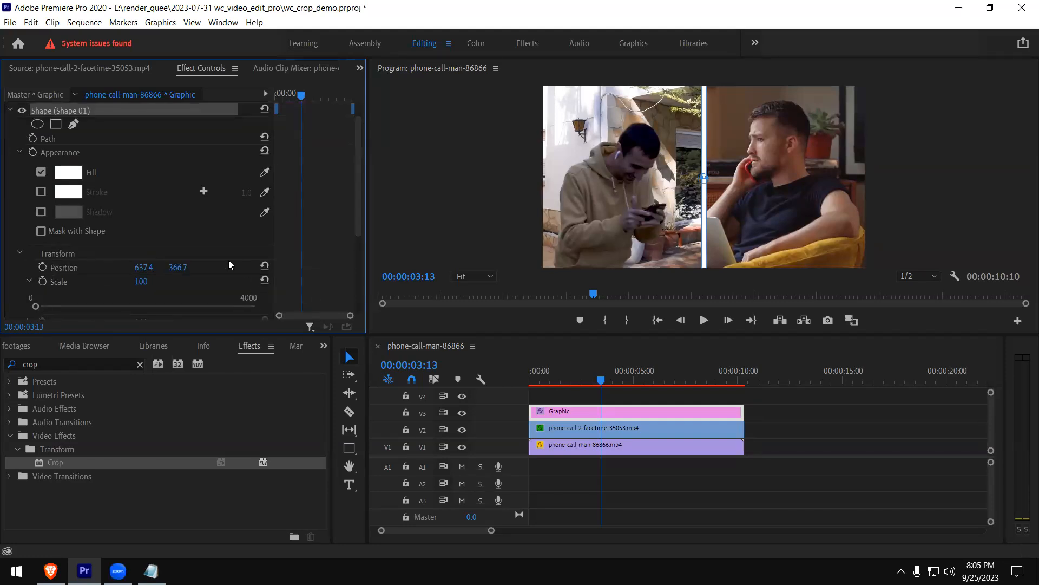
scroll(159, 254, "down", 2)
mouse_move(36, 265)
left_mouse_down()
mouse_move(145, 265)
mouse_move(4, 268)
mouse_move(39, 268)
left_mouse_up()
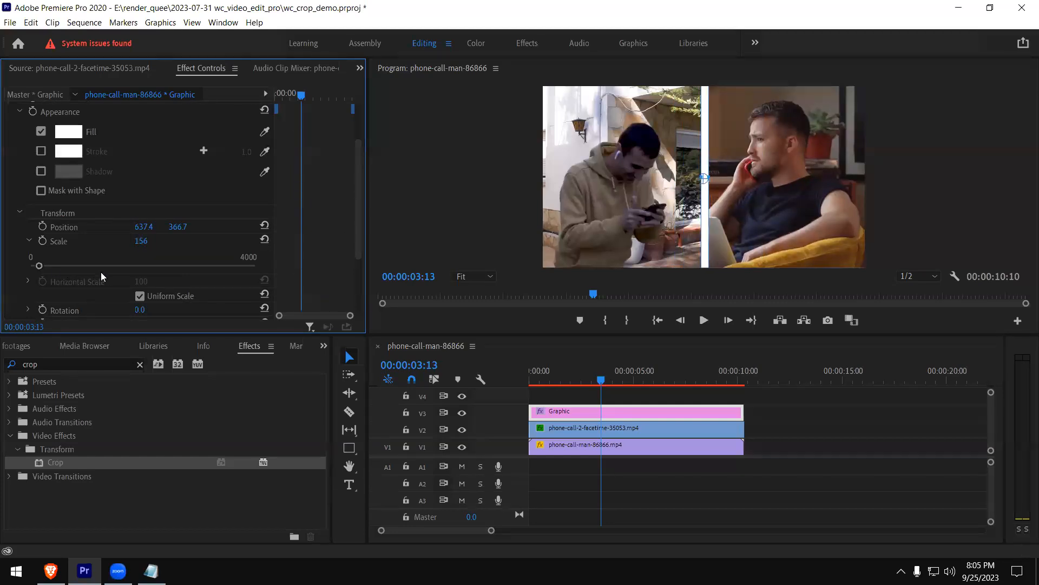
left_click(28, 239)
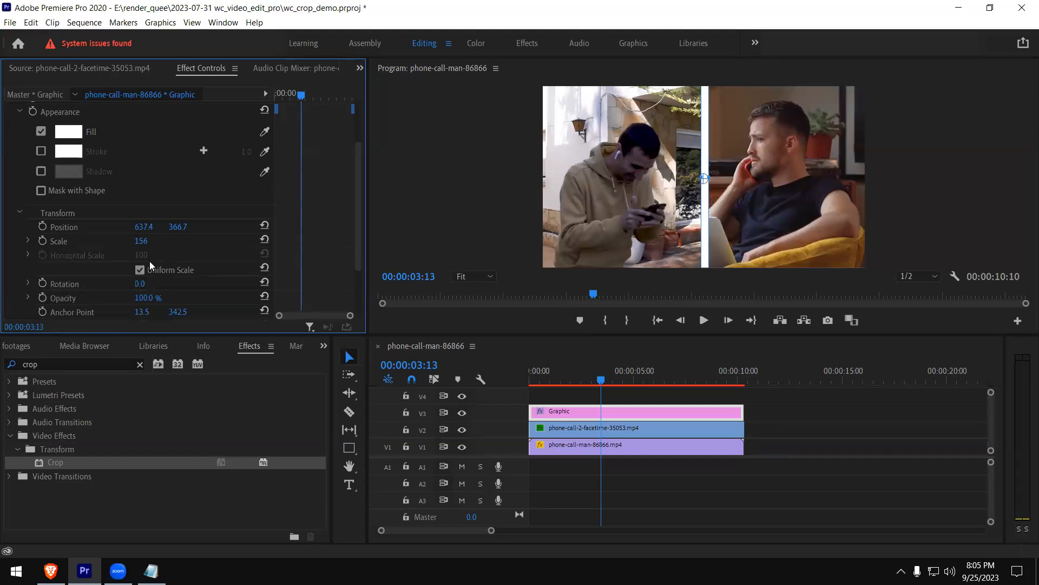
Try a horizontal anchor point of 18.5 on the divider shape and undo the change
scroll(169, 266, "down", 1)
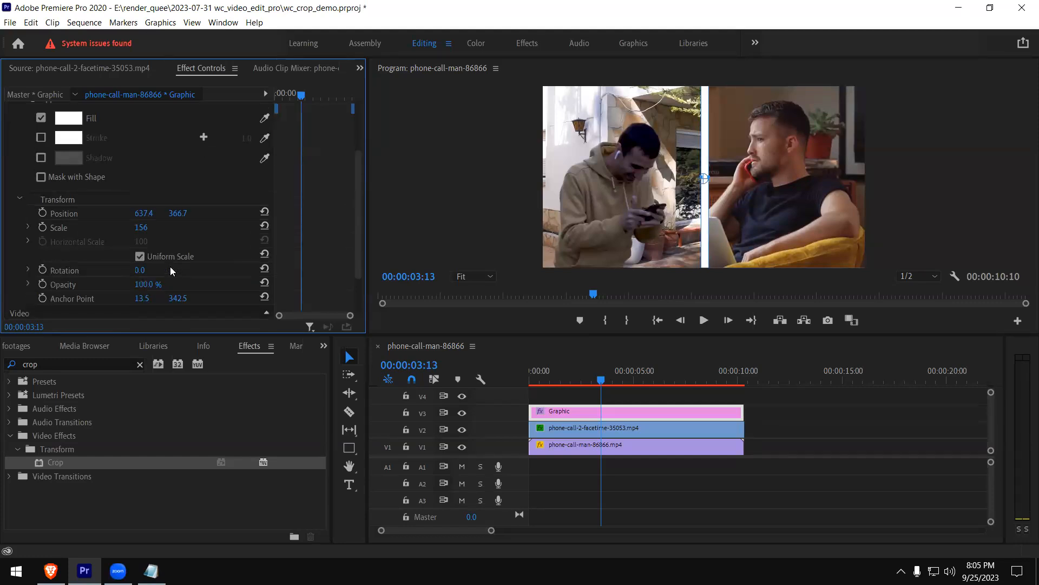
left_click_drag(136, 298, 139, 298)
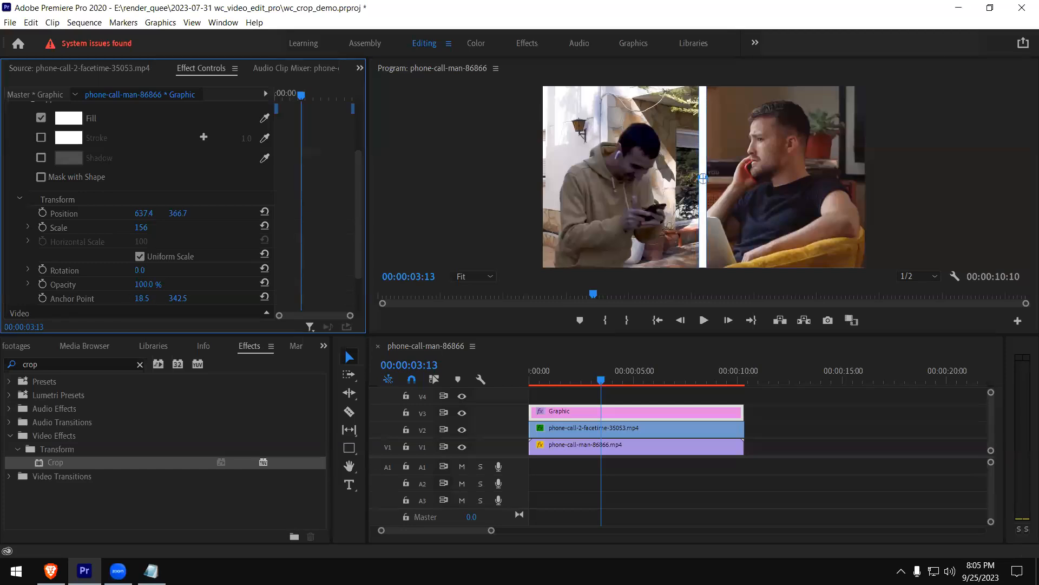
key("ctrl+z")
scroll(159, 290, "up", 1)
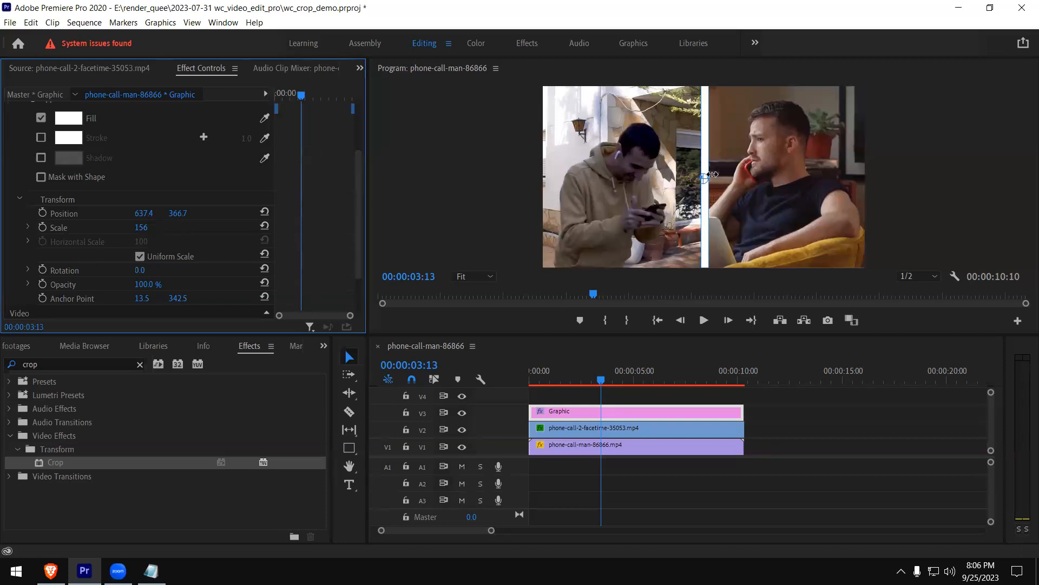
Turn off uniform scaling for the white divider shape and set its vertical scale to 264 and horizontal scale to 252
left_click(140, 256)
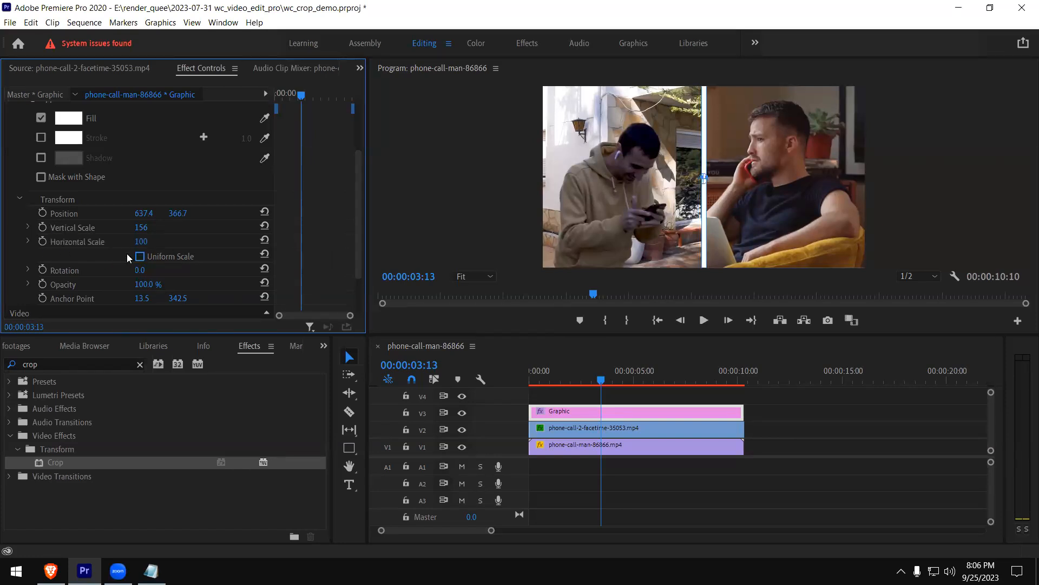
left_click(28, 242)
mouse_move(37, 267)
left_mouse_down()
mouse_move(54, 268)
mouse_move(43, 267)
left_mouse_up()
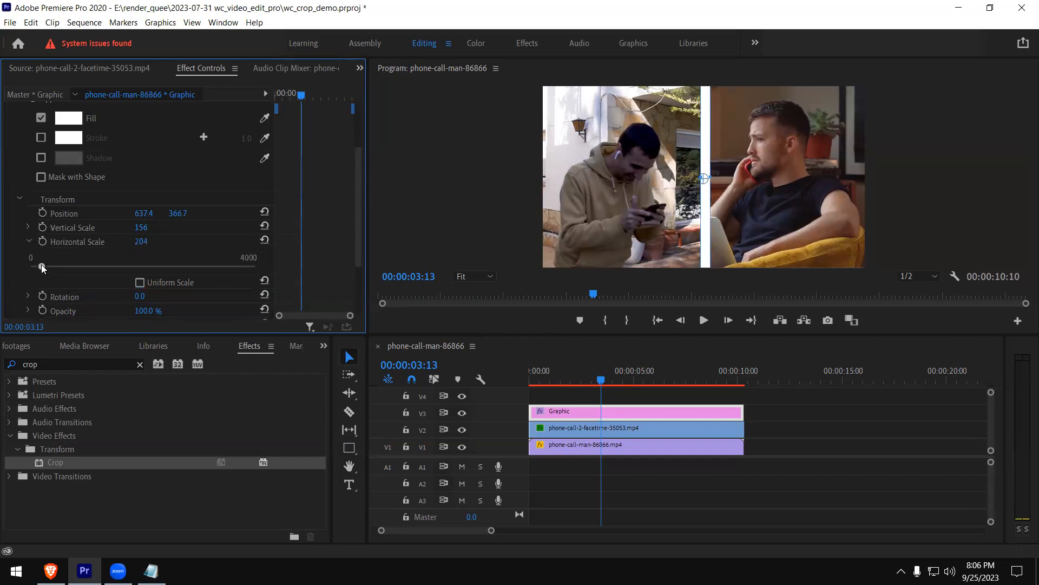
left_click(28, 227)
left_click_drag(41, 252, 30, 293)
left_click_drag(30, 255, 46, 253)
left_click(52, 293)
left_click_drag(52, 294, 44, 293)
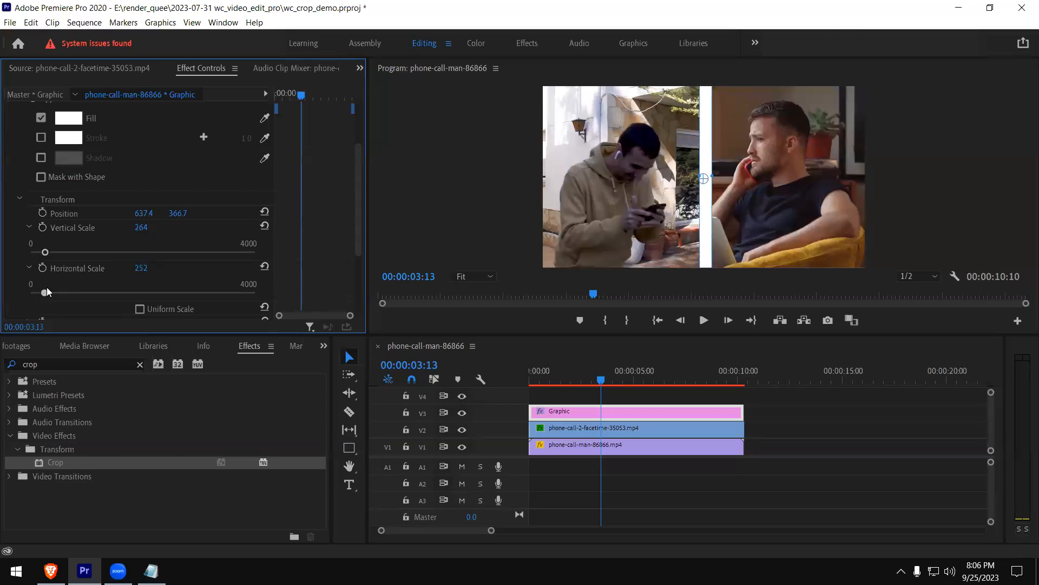
Keyframe the divider shape's vertical scale from 0 at 00:00:00:28 to 108 at 00:00:03:00
left_click_drag(45, 252, 26, 257)
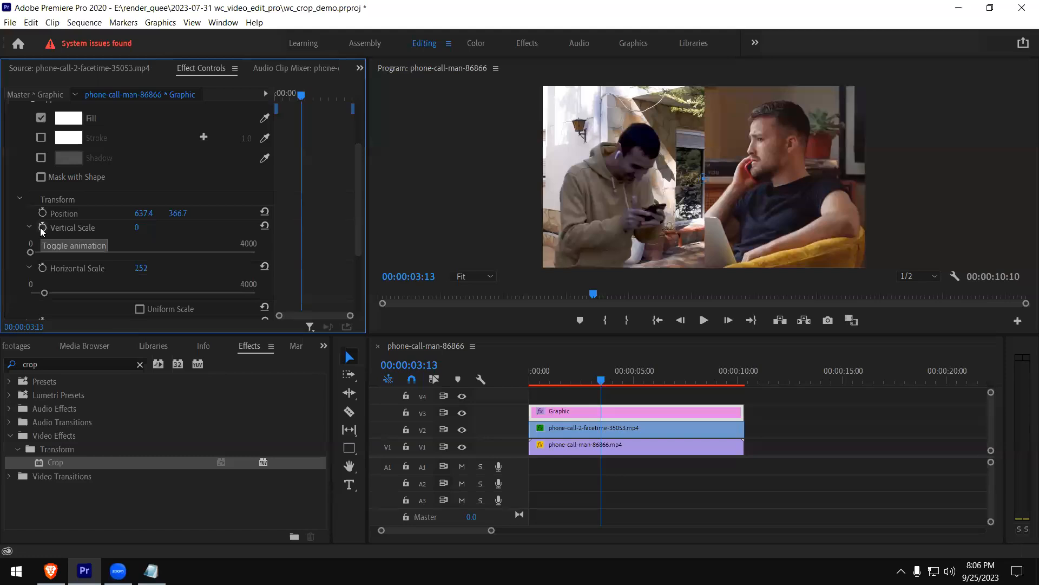
left_click(549, 381)
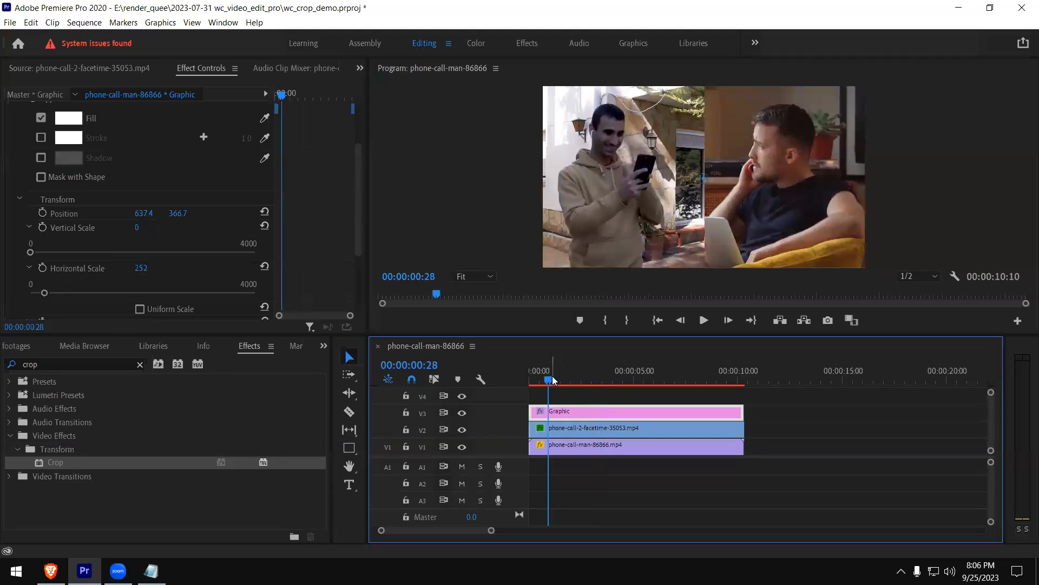
left_click(45, 229)
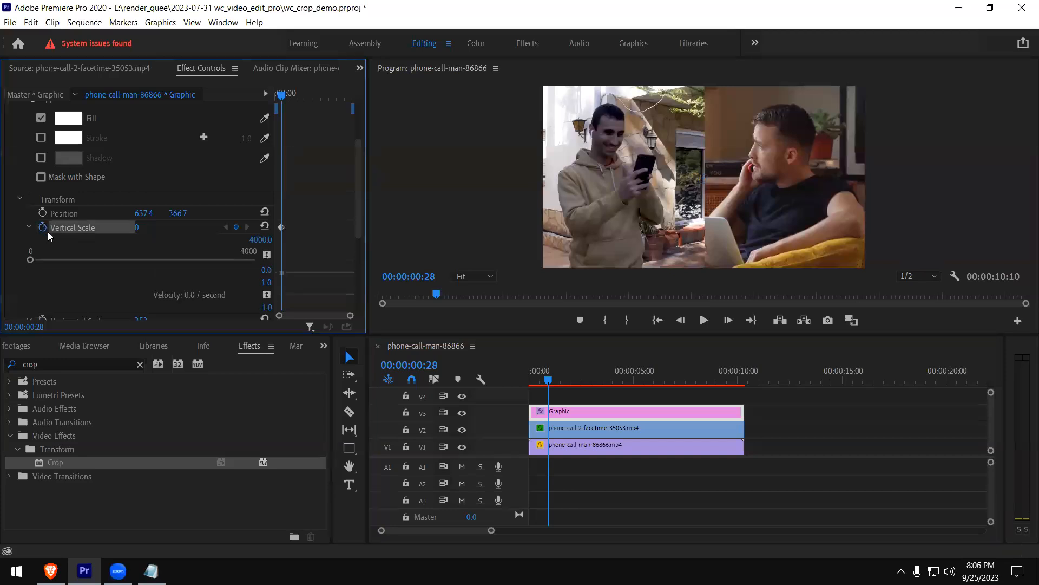
left_click_drag(549, 383, 592, 382)
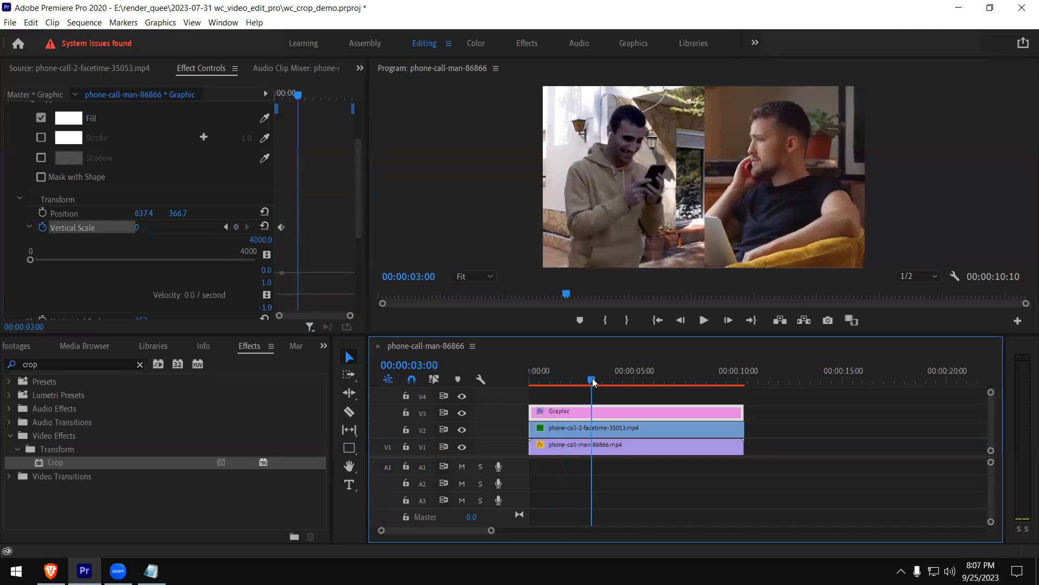
left_click_drag(31, 259, 37, 261)
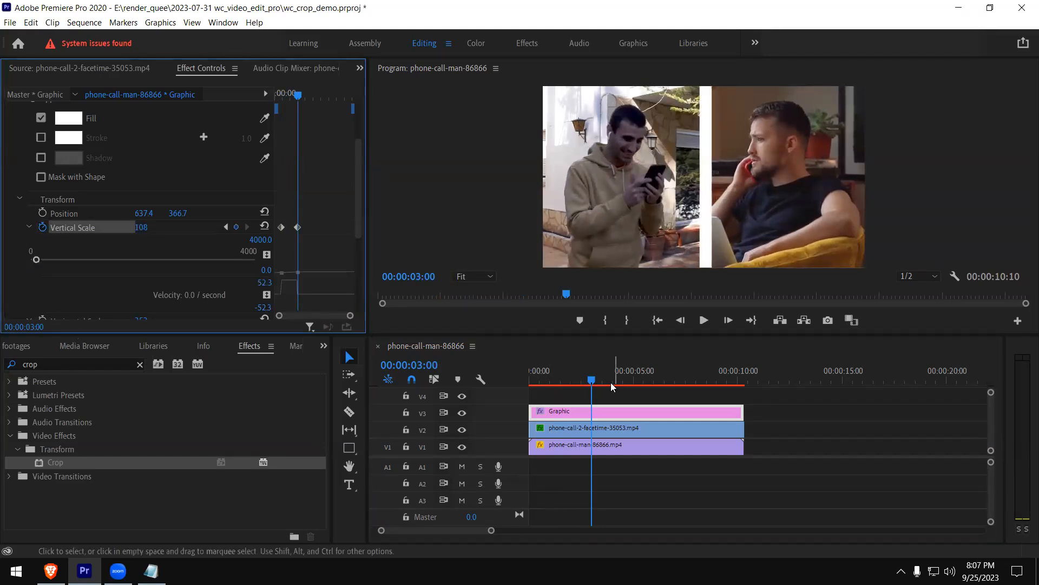
Play the sequence twice from near its start in an enlarged program monitor to review the divider's scale animation, then restore the layout
left_click_drag(558, 374, 518, 380)
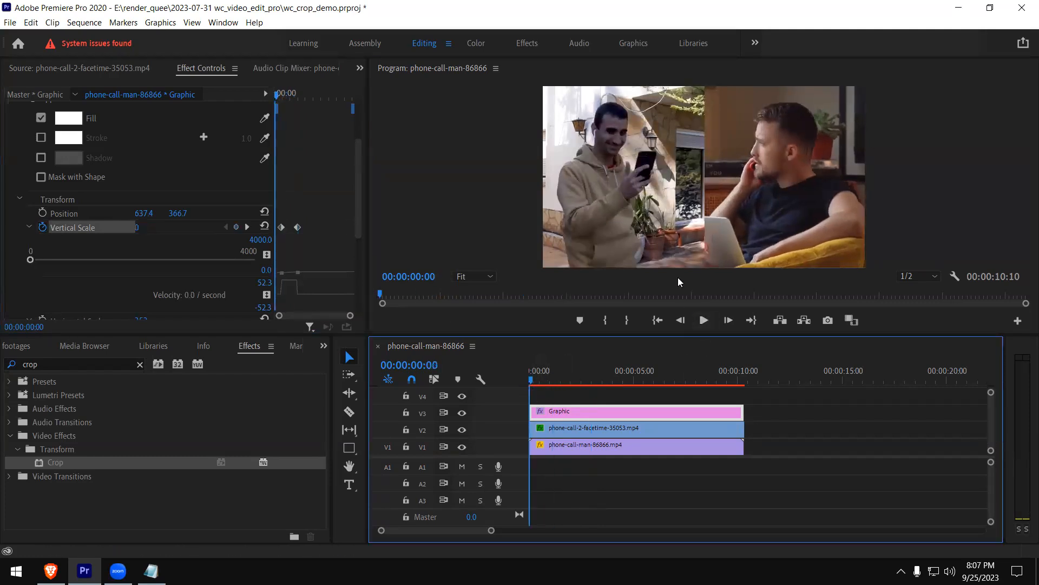
left_click(689, 225)
key("grave")
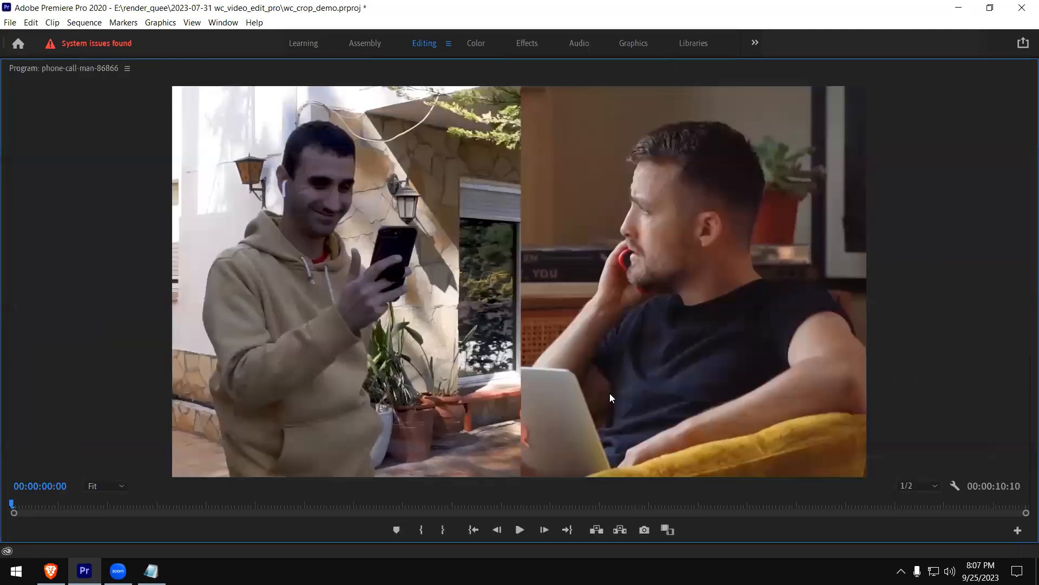
left_click(518, 525)
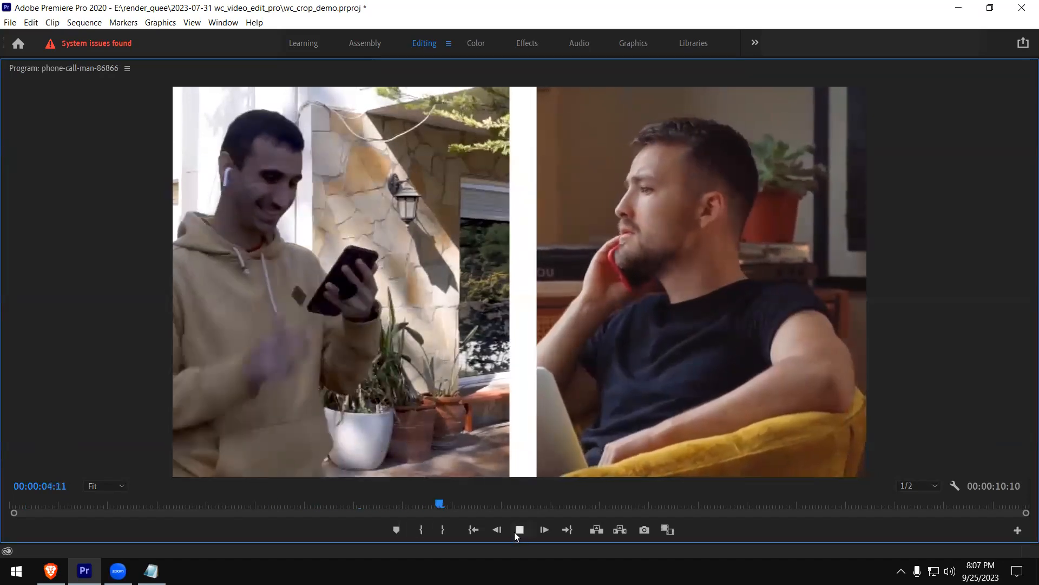
left_click(515, 532)
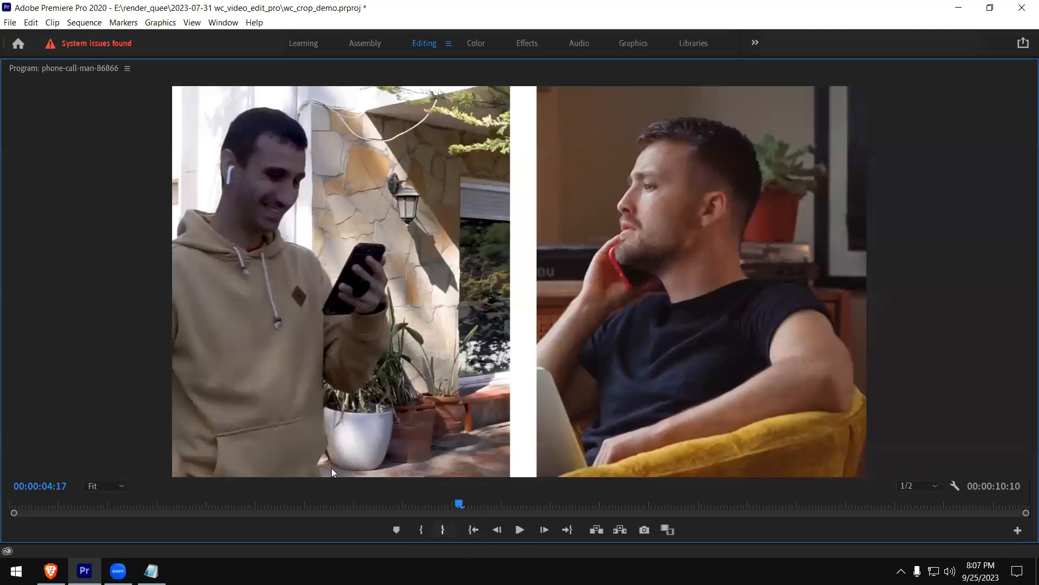
left_click(85, 502)
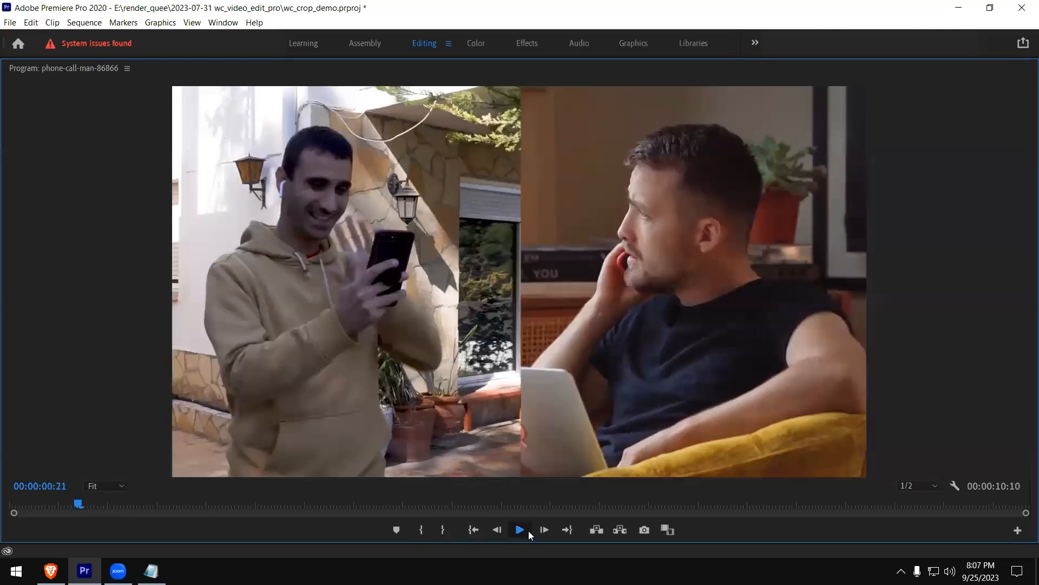
left_click(527, 530)
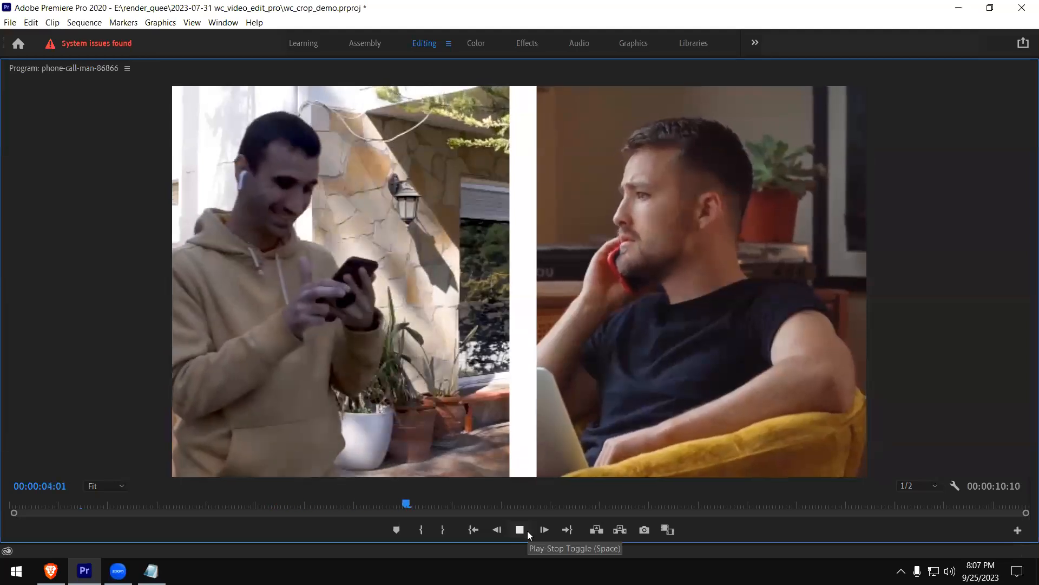
left_click(519, 529)
key("grave")
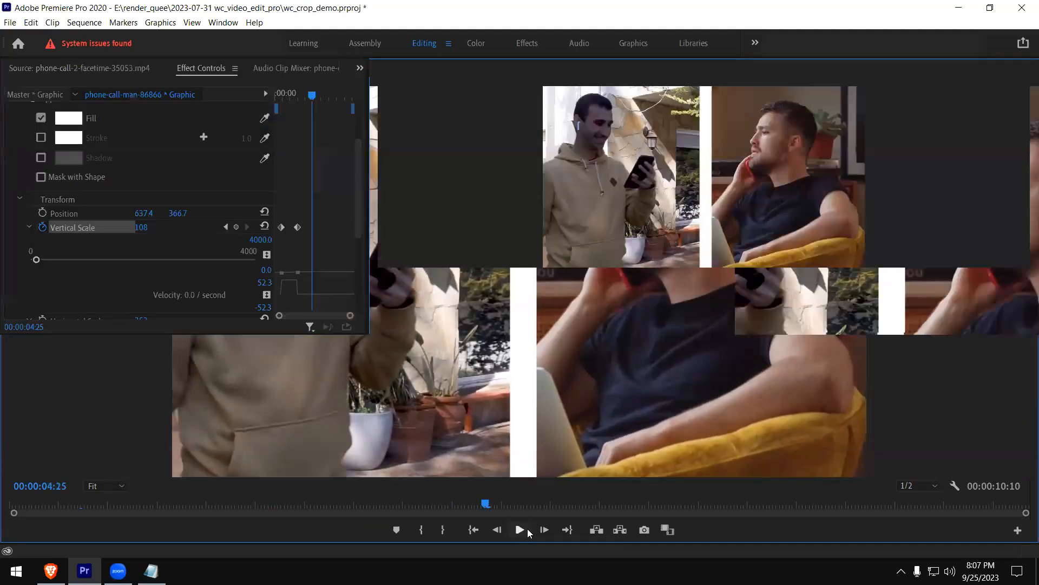
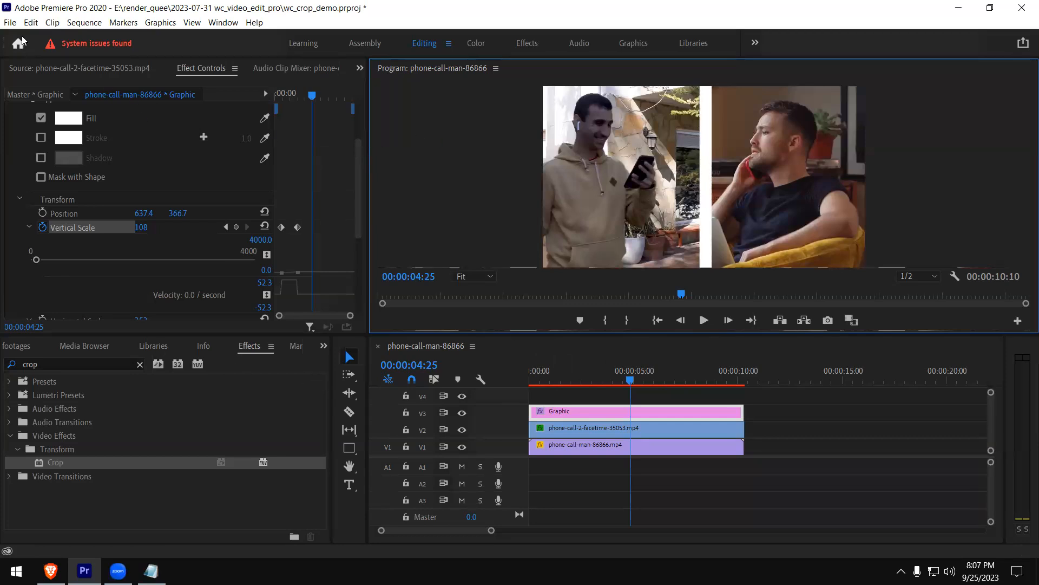
Close the wc_crop_demo project and save its changes
left_click(10, 22)
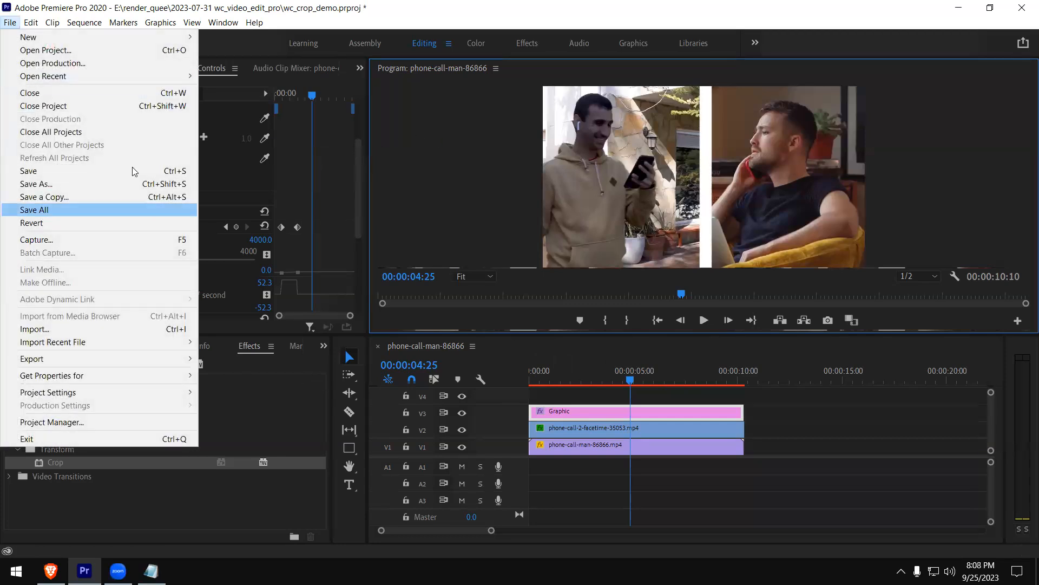
left_click(60, 106)
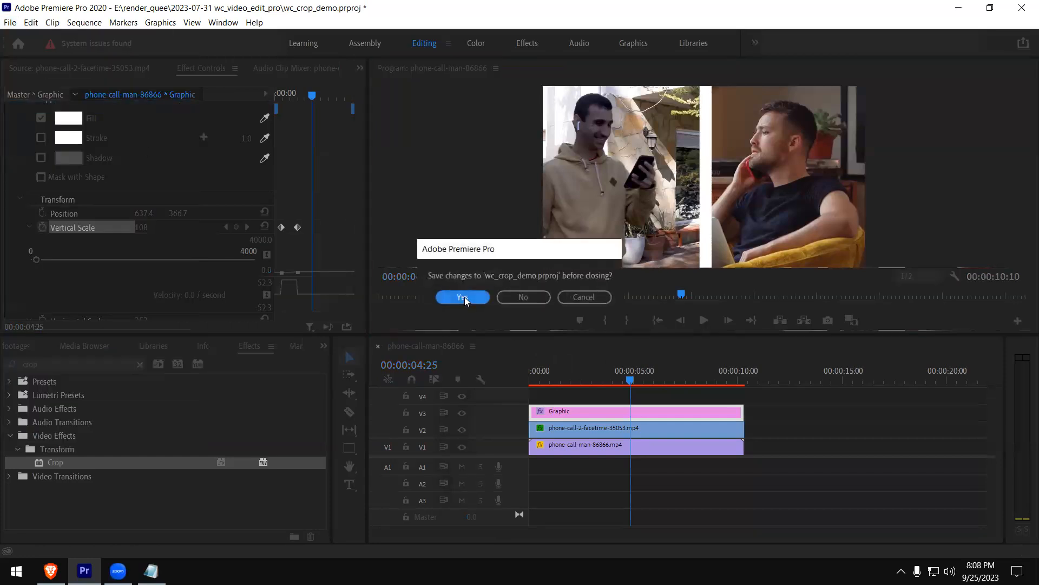
left_click(465, 298)
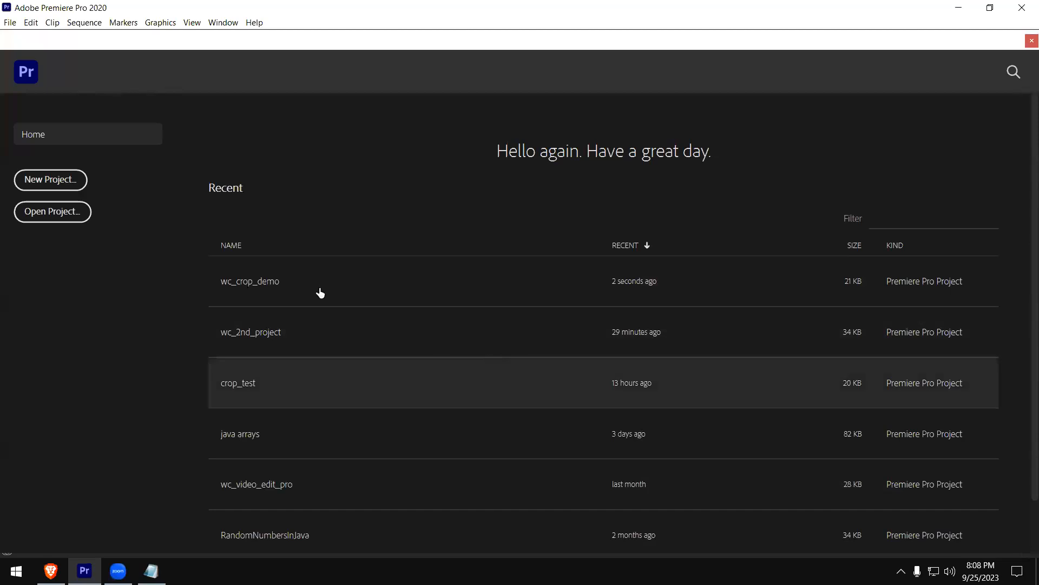
Create a new project named "text reveal demo" in the 2023-07-31 wc_video_edit_pro folder
left_click(72, 179)
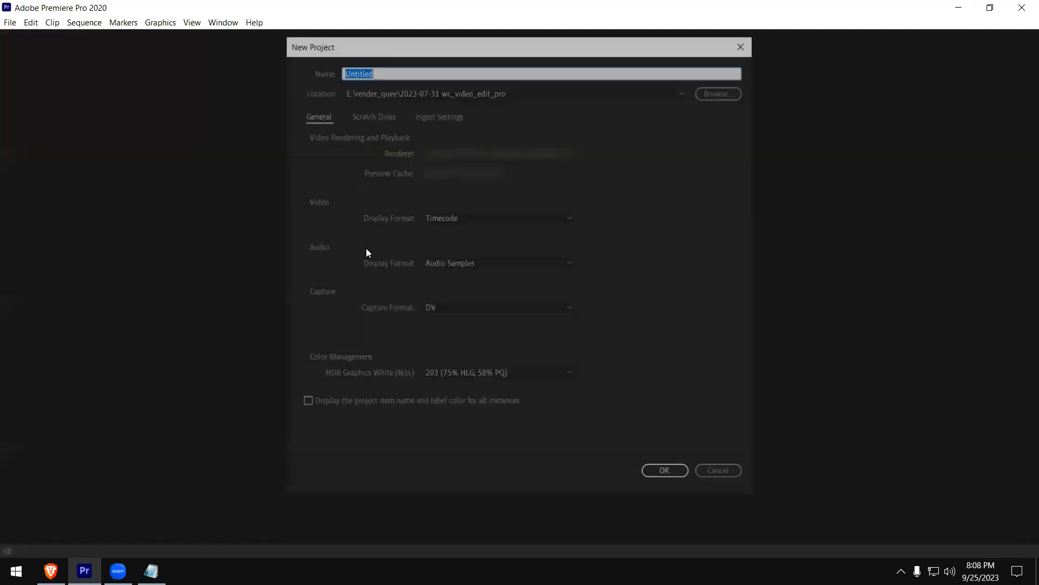
left_click(380, 69)
left_click_drag(381, 70, 241, 69)
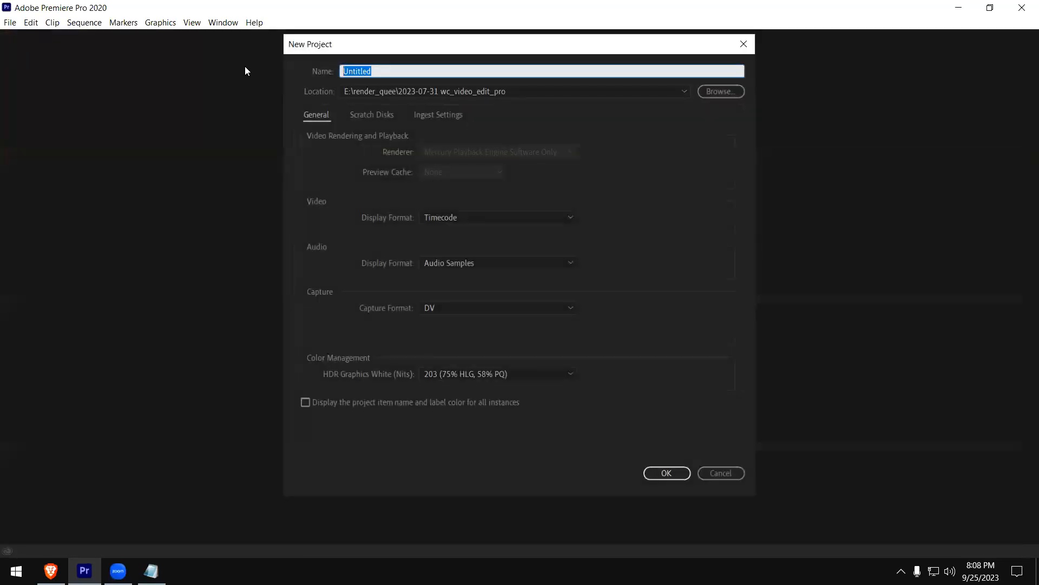
type("text reveal demo")
left_click(669, 478)
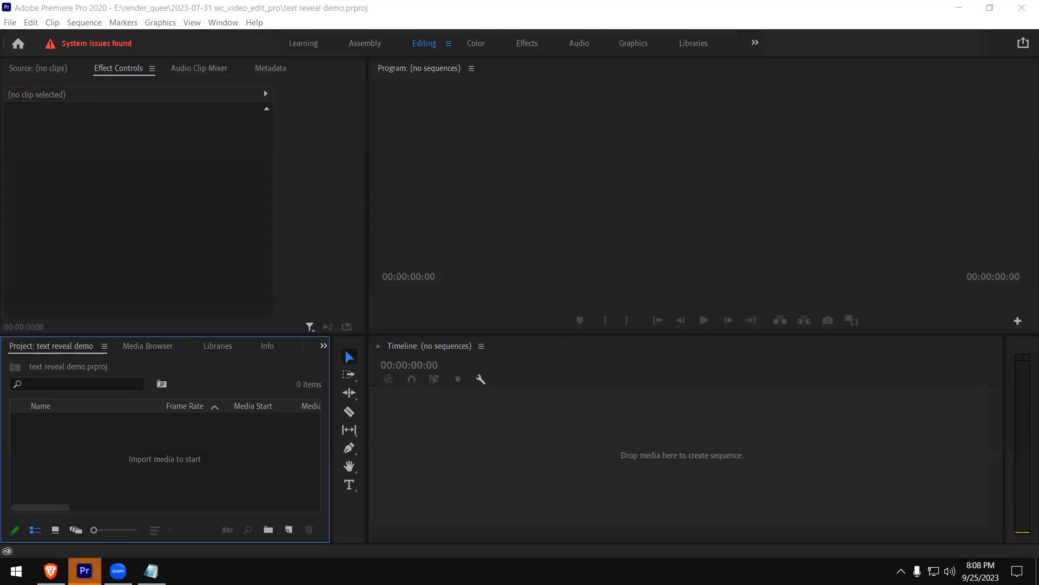
Create a bin named "footage" in the project and open it
left_click(124, 208)
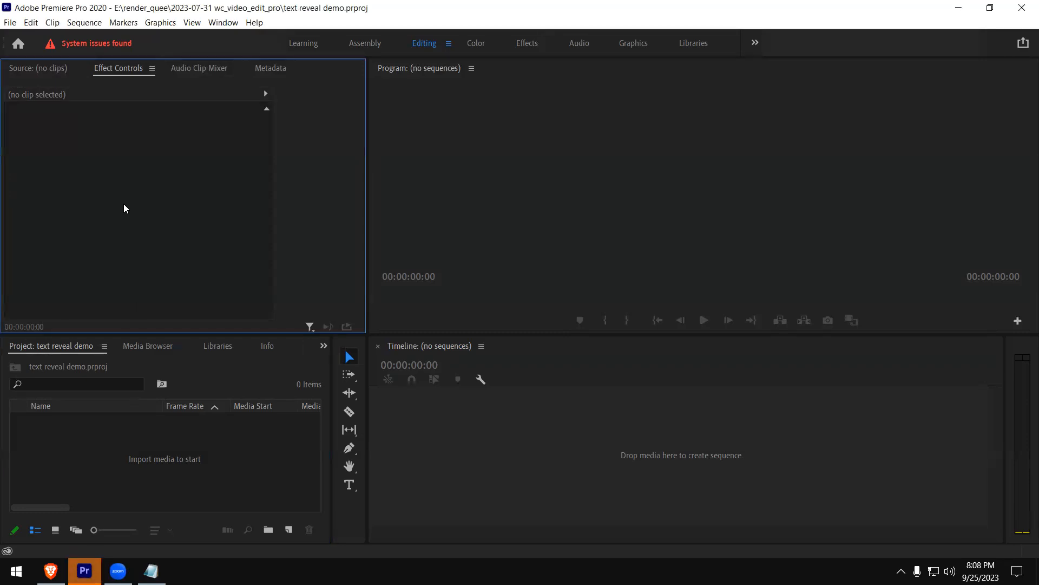
left_click(273, 531)
type("footage")
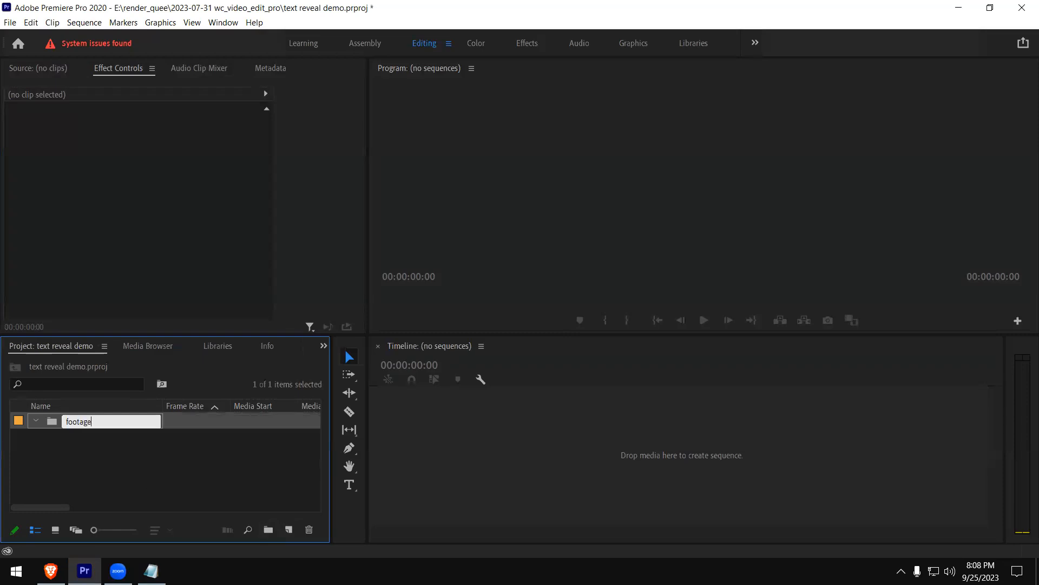
key("Tab")
left_click(88, 425)
left_click(81, 435)
double_click(81, 425)
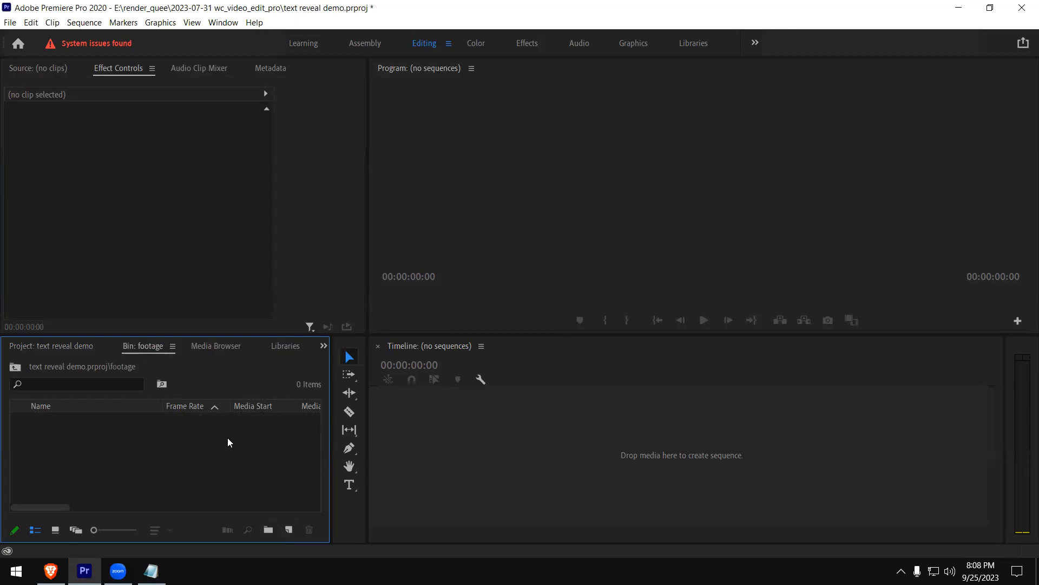
Import production ID_4746616.mp4 from the footages-vdo-editing folder into the footage bin
double_click(192, 465)
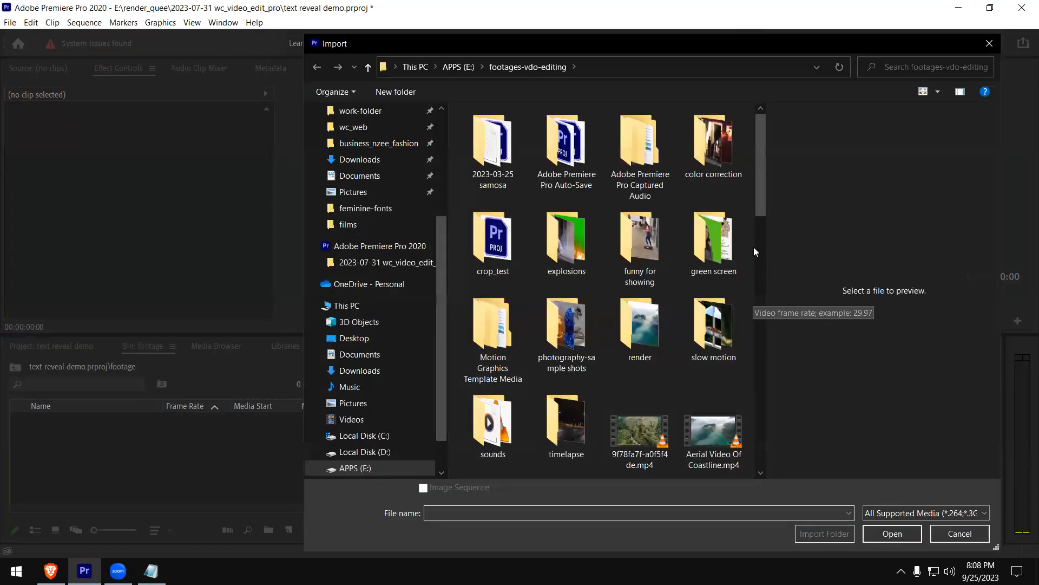
left_click_drag(760, 213, 739, 396)
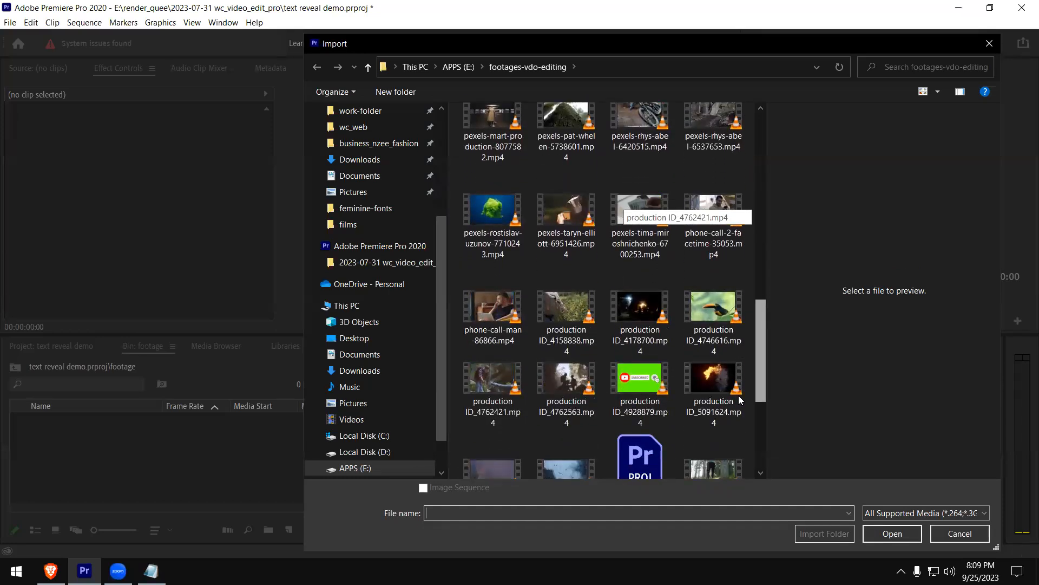
left_click(701, 302)
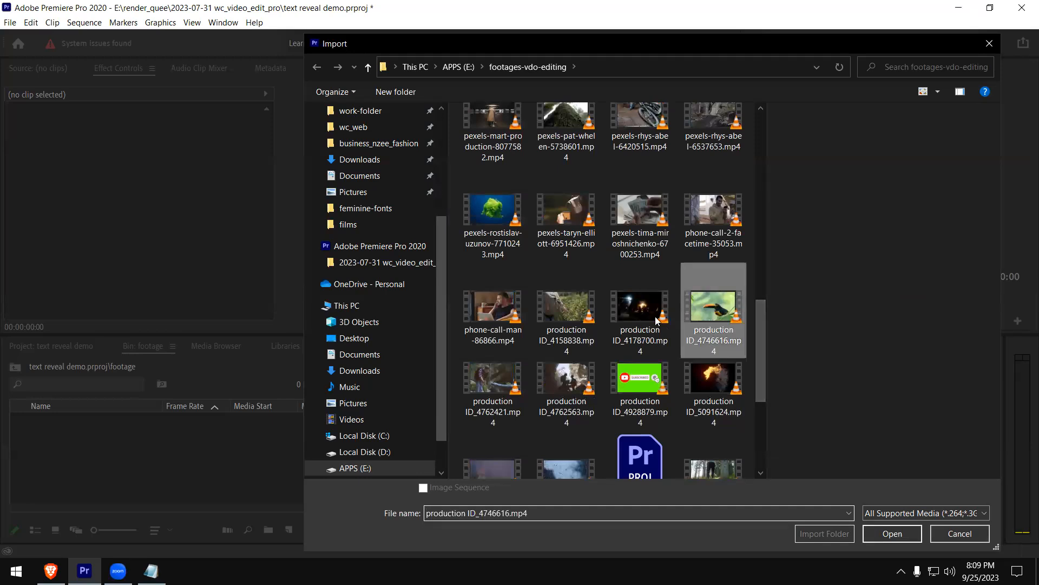
left_click(897, 536)
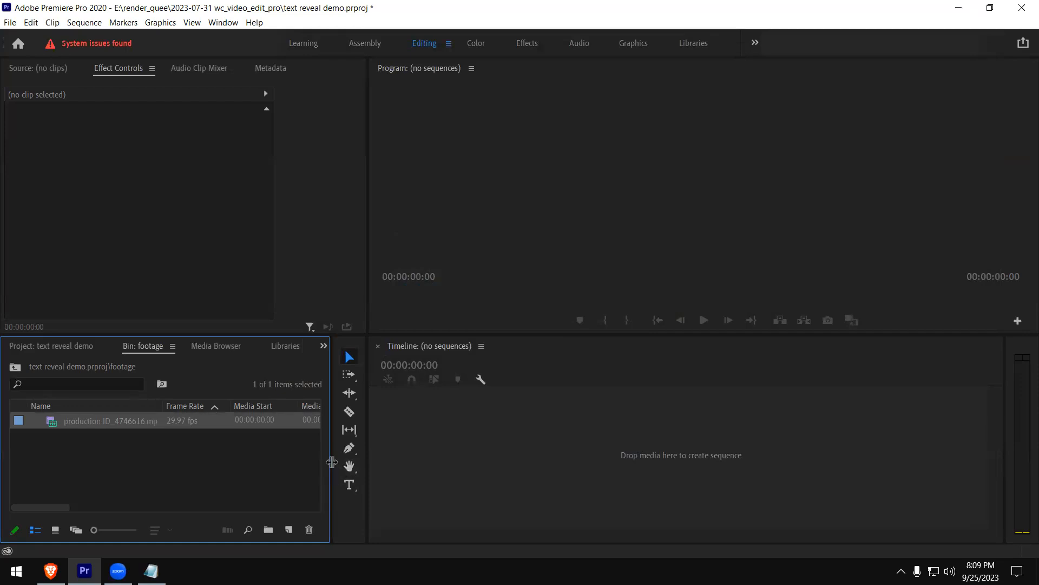
Delete the toucan clip production ID_4746616.mp4 from the footage bin
left_click_drag(332, 461, 935, 487)
left_click_drag(930, 484, 293, 430)
left_click(132, 452)
left_click(74, 420)
key("Delete")
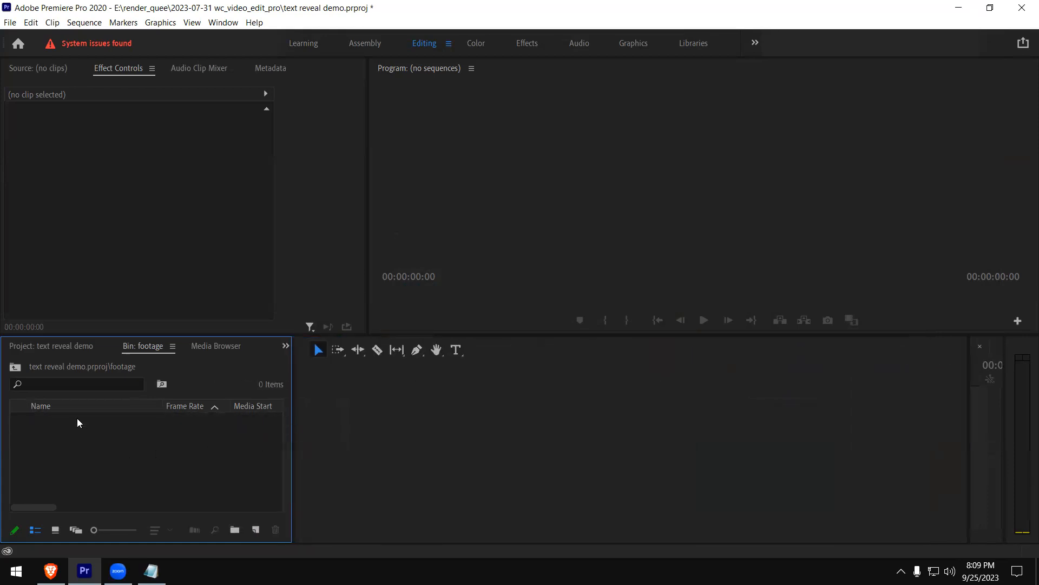
Import production ID_4178700.mp4 and video (3).mp4 from footages-vdo-editing into the footage bin
double_click(53, 445)
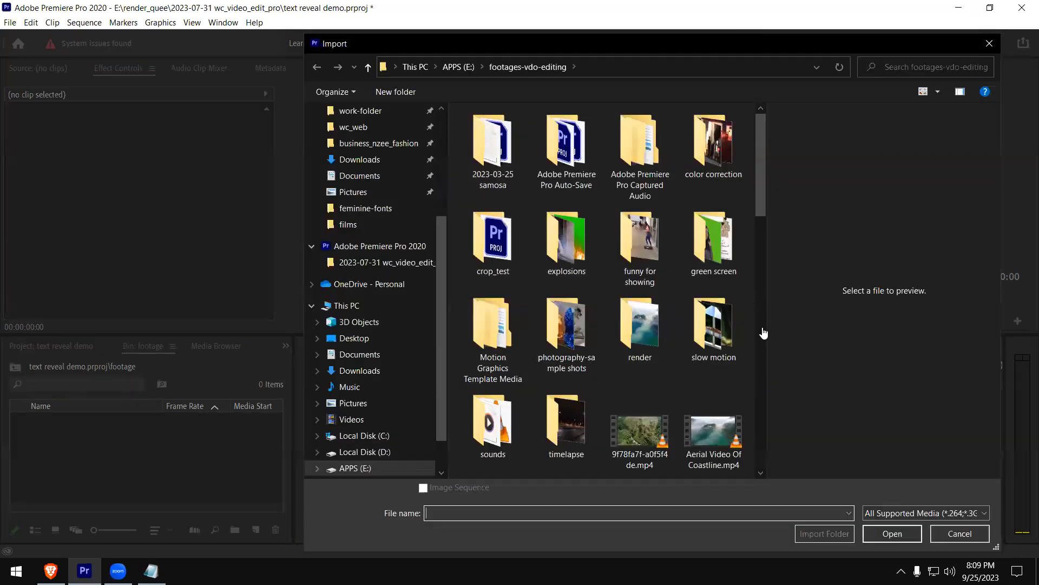
left_click(761, 331)
left_click_drag(761, 310, 764, 370)
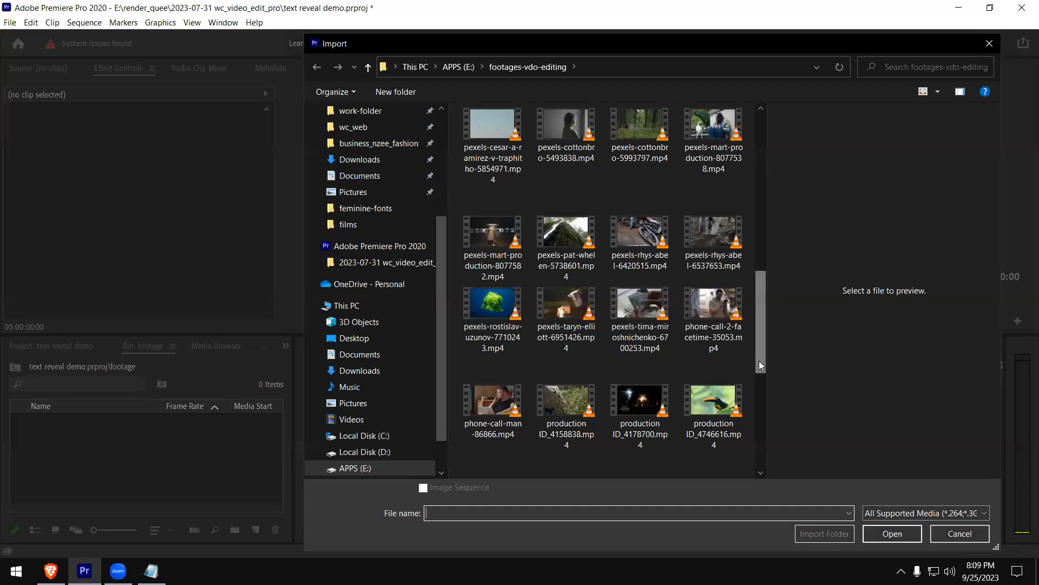
scroll(711, 378, "down", 1)
left_click(653, 353)
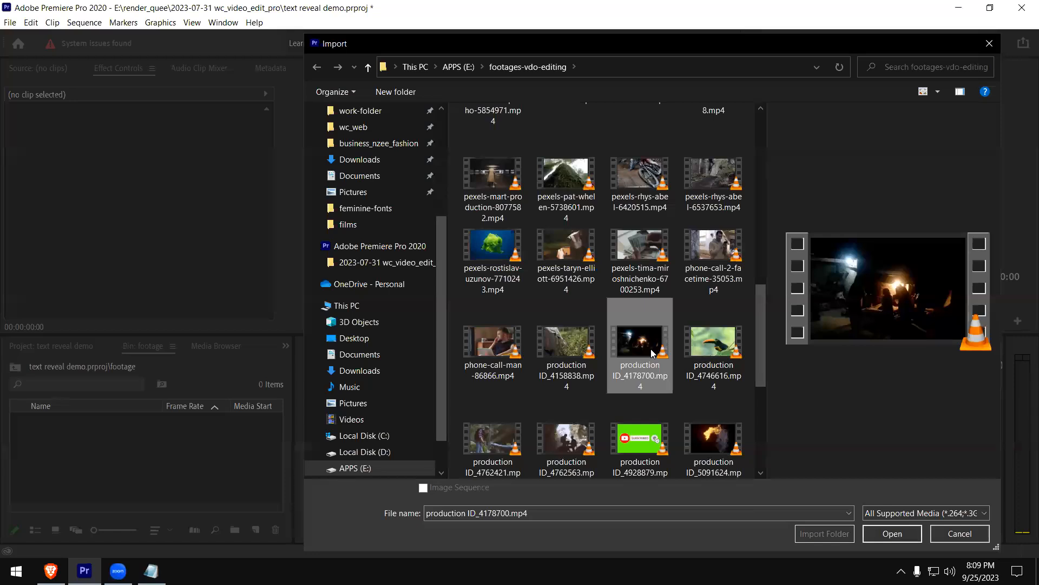
left_click_drag(760, 327, 753, 417)
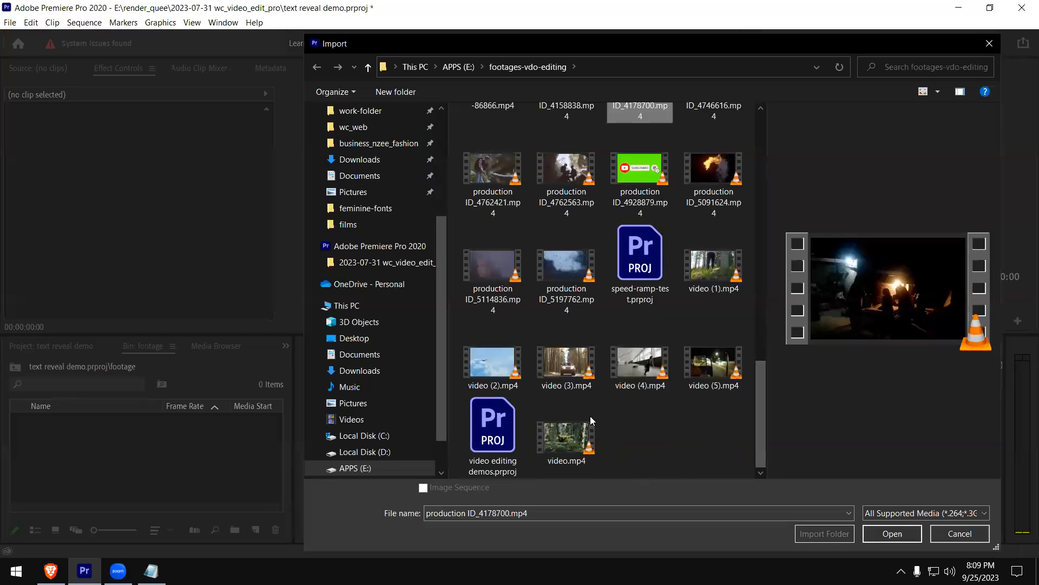
left_click(566, 365, "ctrl")
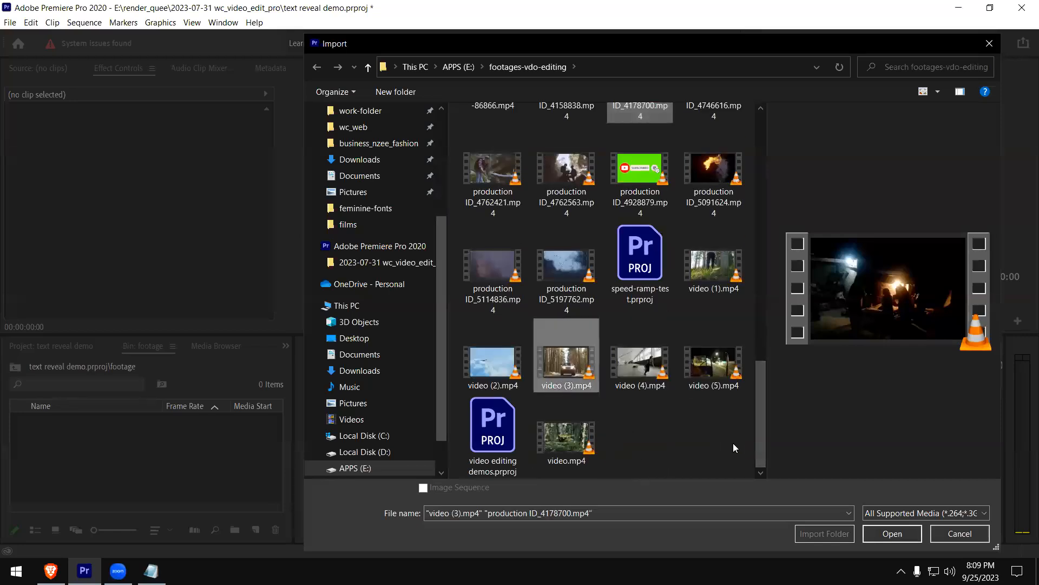
left_click(900, 536)
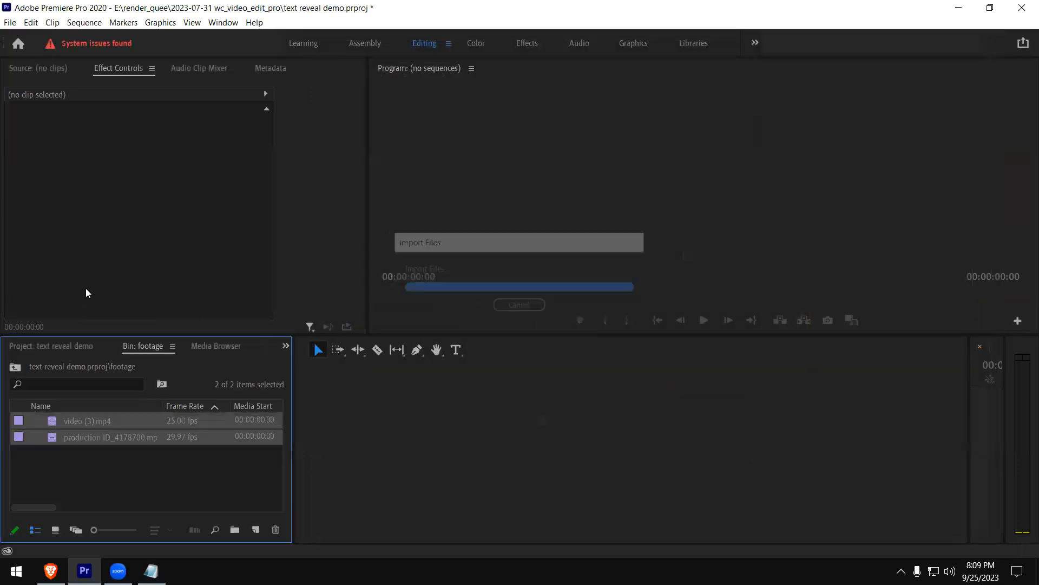
left_click(260, 475)
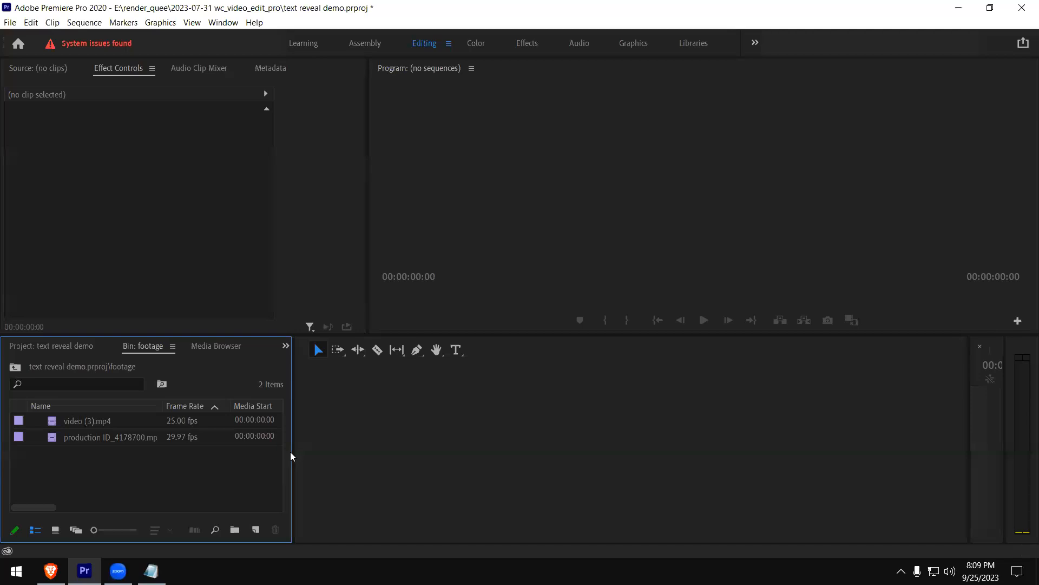
Widen the bin area and preview both clips in the source monitor, playing the first seconds of production ID_4178700.mp4
left_click_drag(292, 453, 355, 452)
left_click(84, 440)
double_click(84, 440)
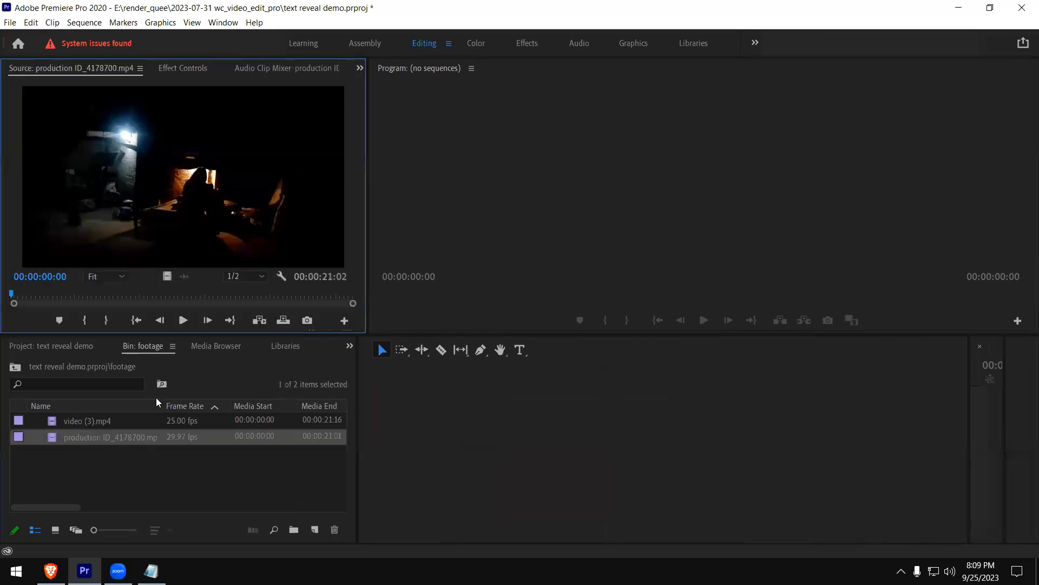
double_click(56, 423)
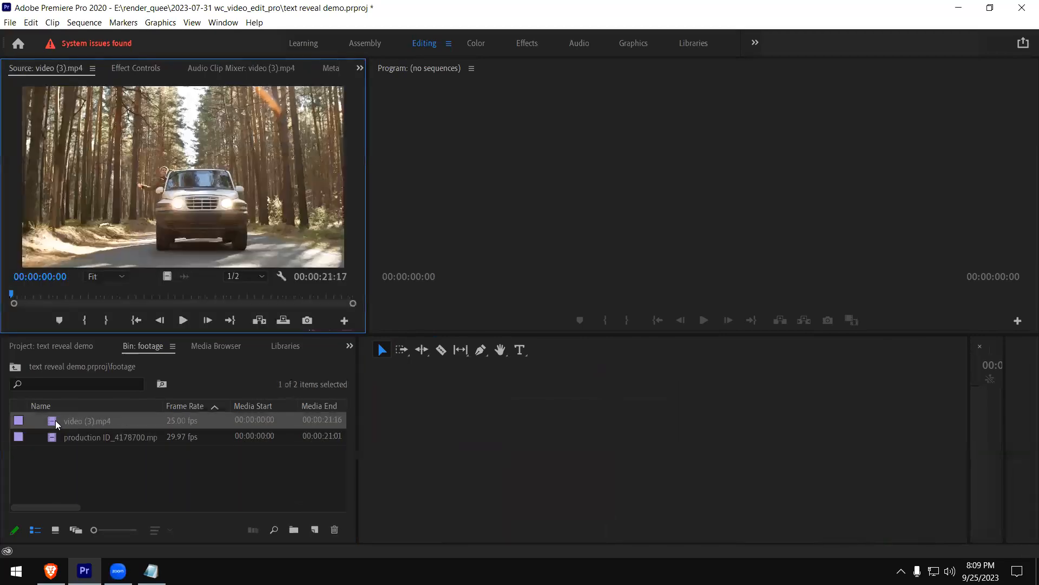
double_click(86, 438)
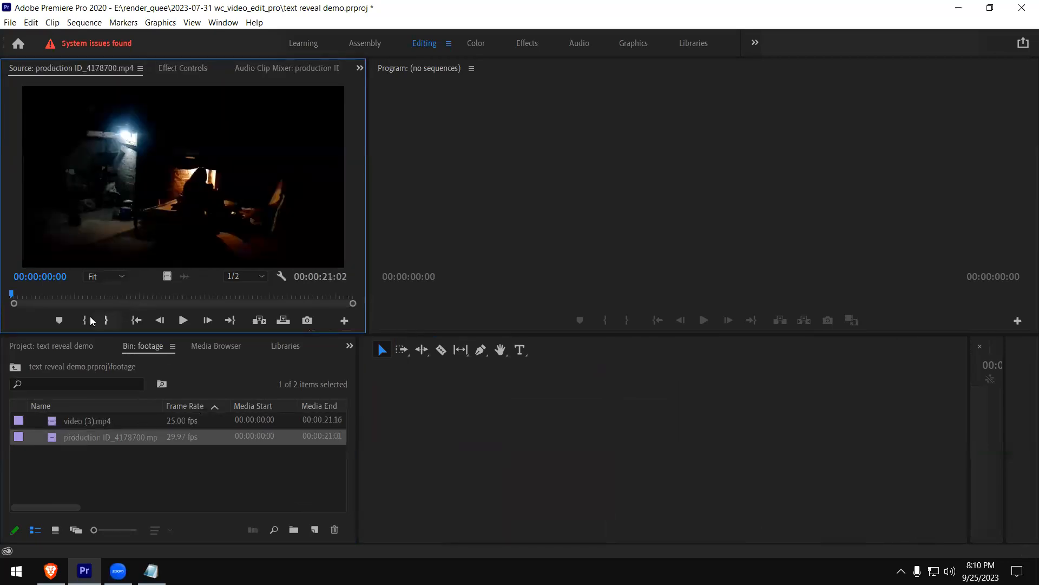
left_click(183, 320)
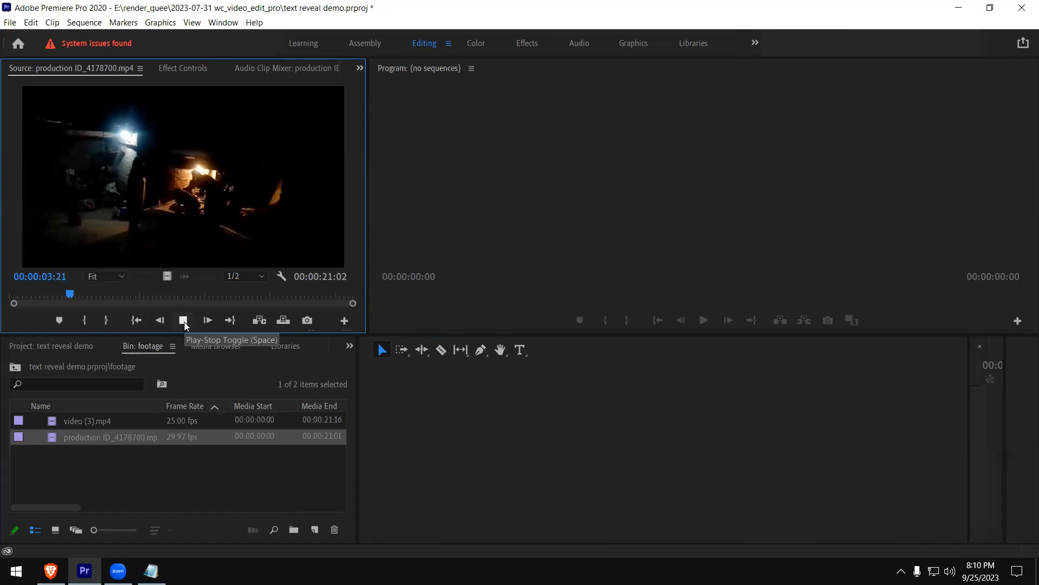
left_click(183, 320)
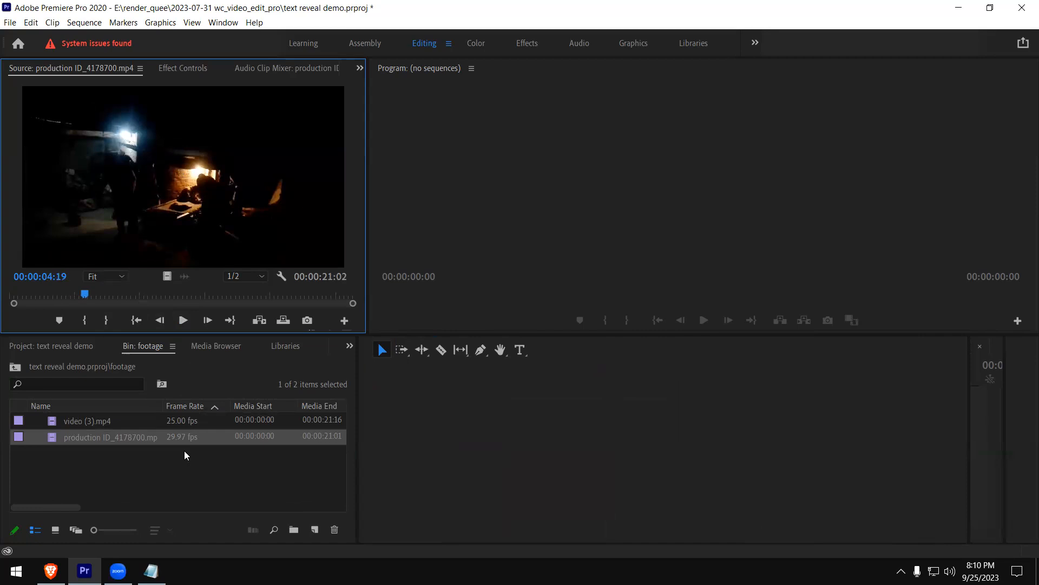
Create a new sequence from the production ID_4178700.mp4 clip
right_click(132, 441)
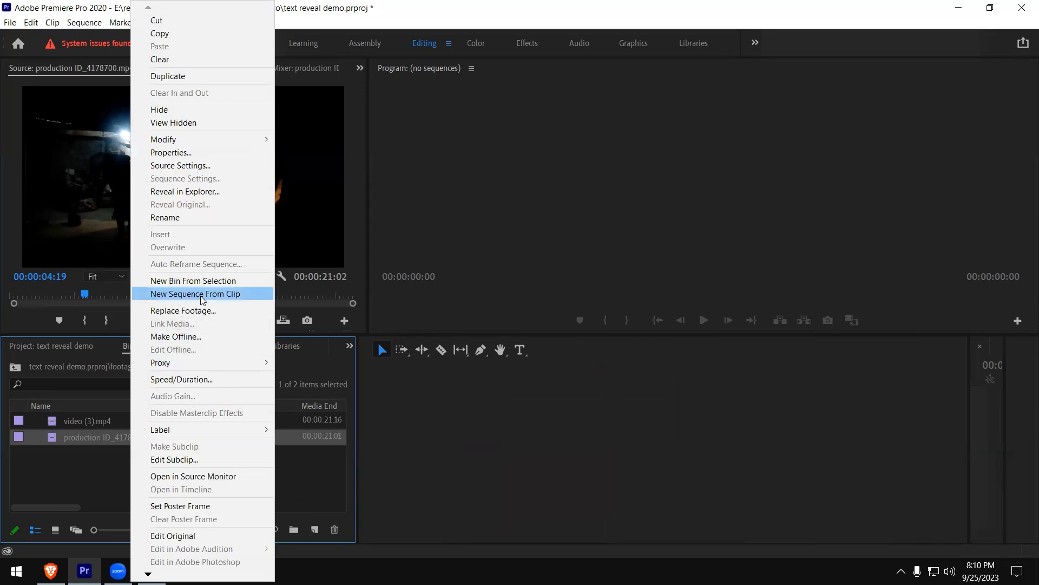
left_click(195, 294)
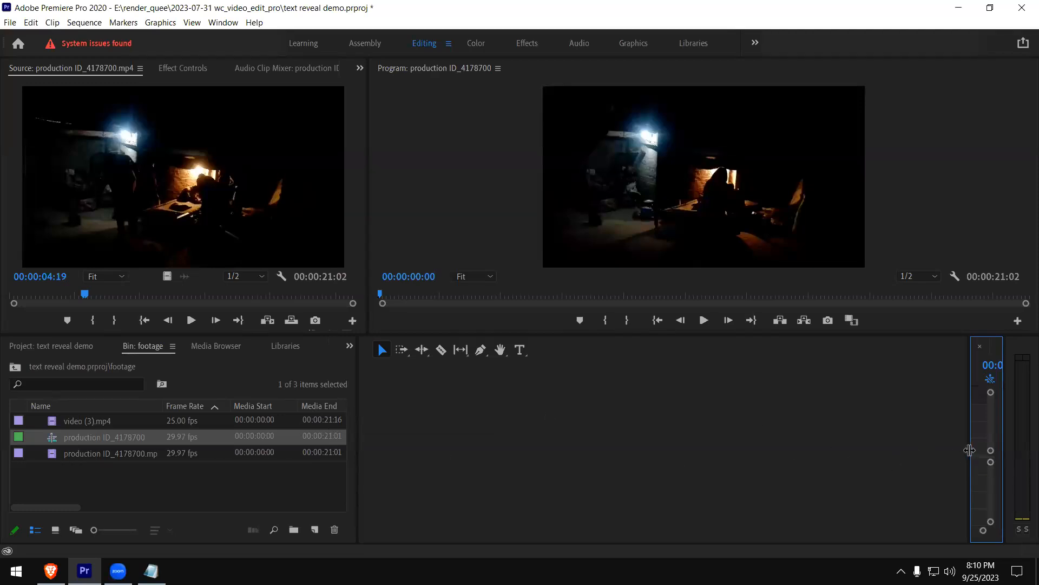
Rearrange the workspace to enlarge the timeline and bin areas, showing the bin items as thumbnails
left_click_drag(970, 450, 179, 448)
left_click(55, 530)
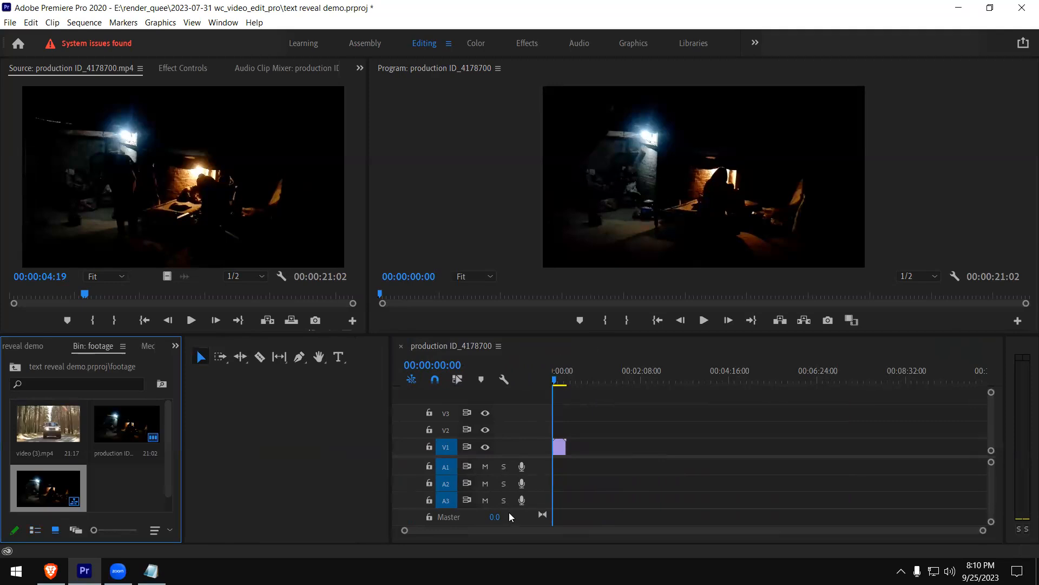
left_click(417, 534)
left_click_drag(983, 531, 609, 527)
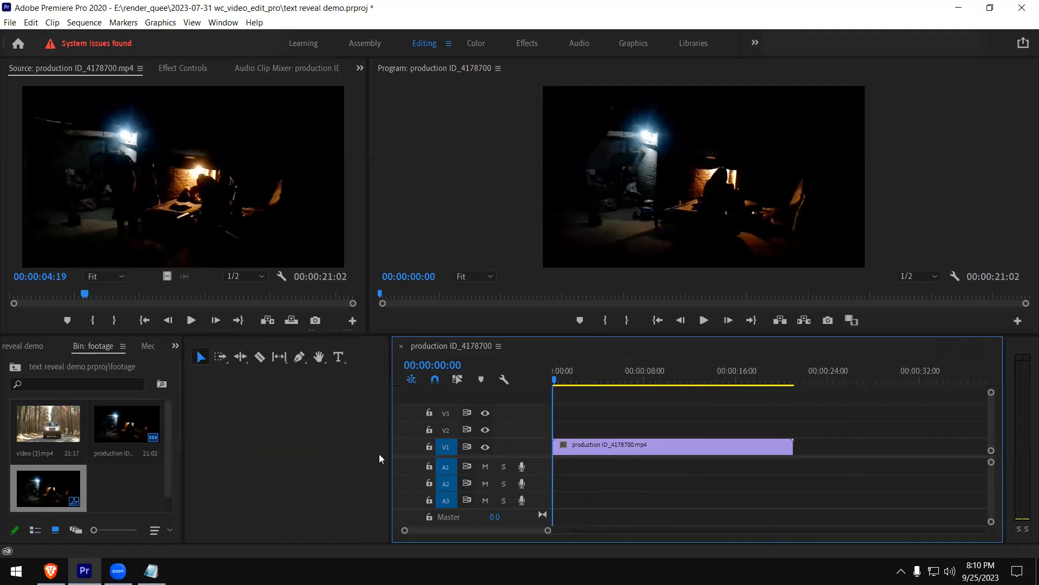
left_click_drag(181, 457, 368, 459)
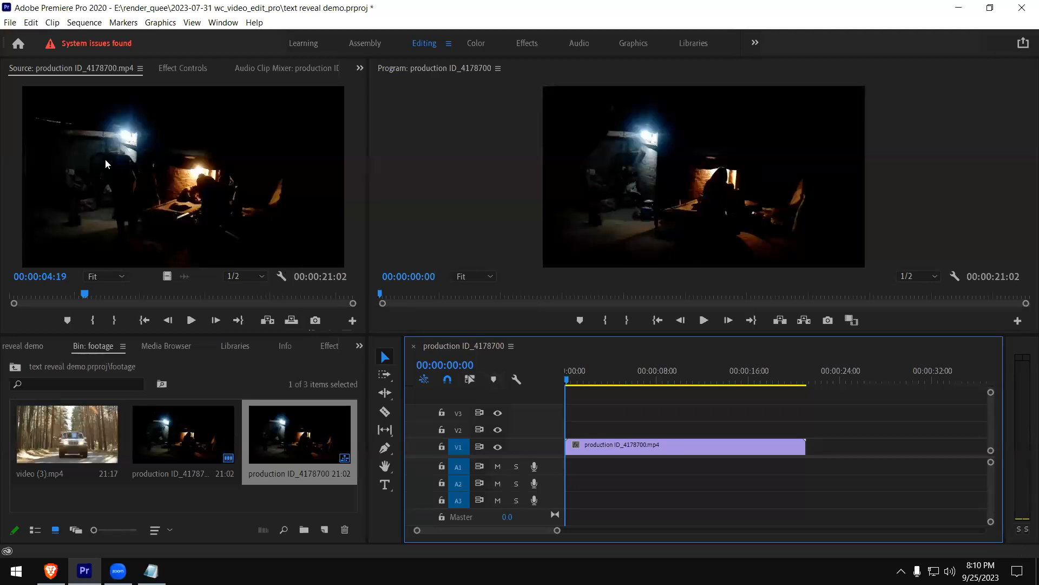
Create a 1280 x 720 legacy title at 29.97 fps named "TimeLapse"
left_click(10, 23)
mouse_move(32, 37)
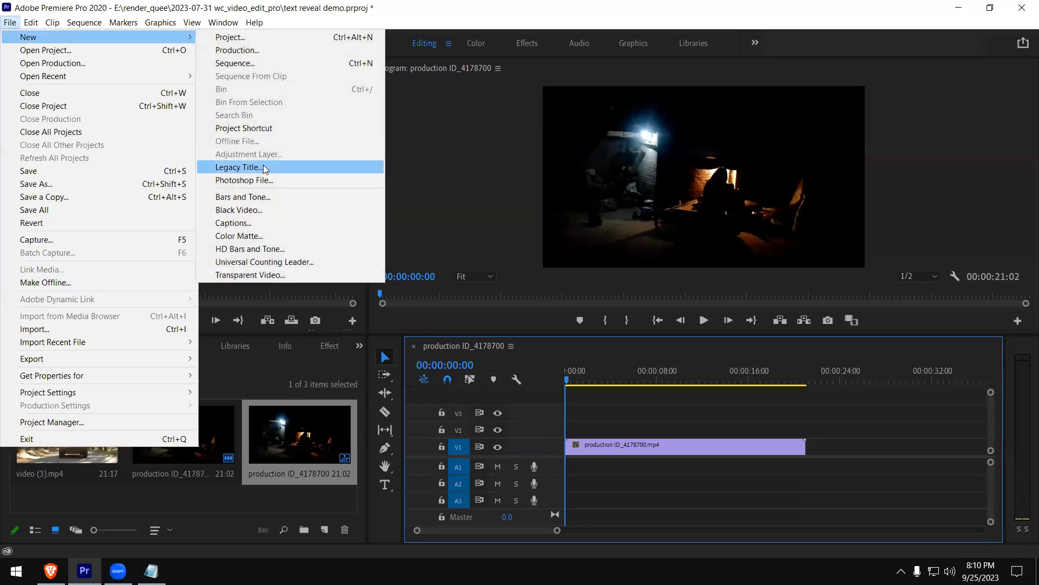
left_click(265, 169)
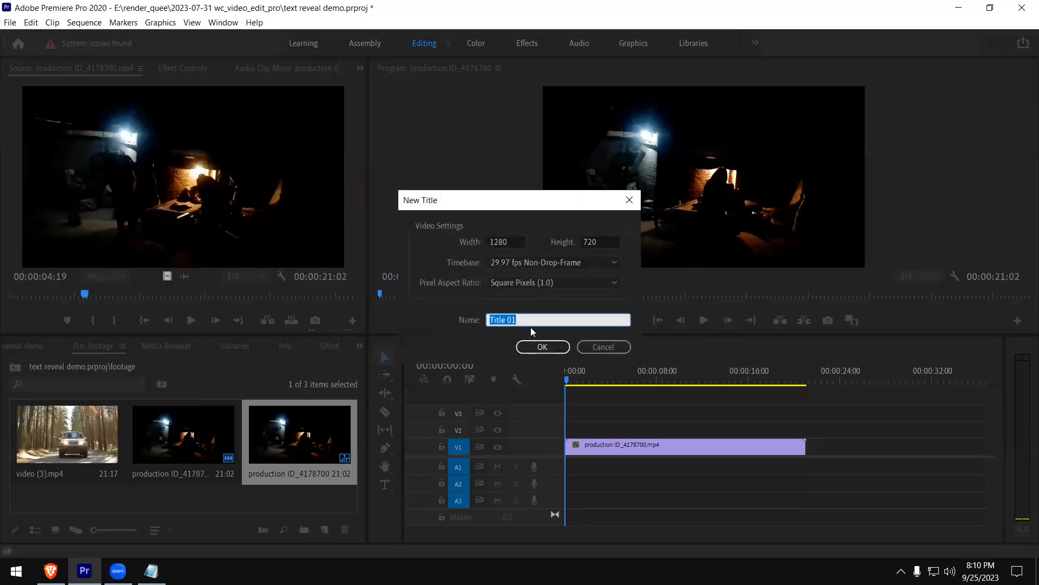
type("TimeLapse")
key("Return")
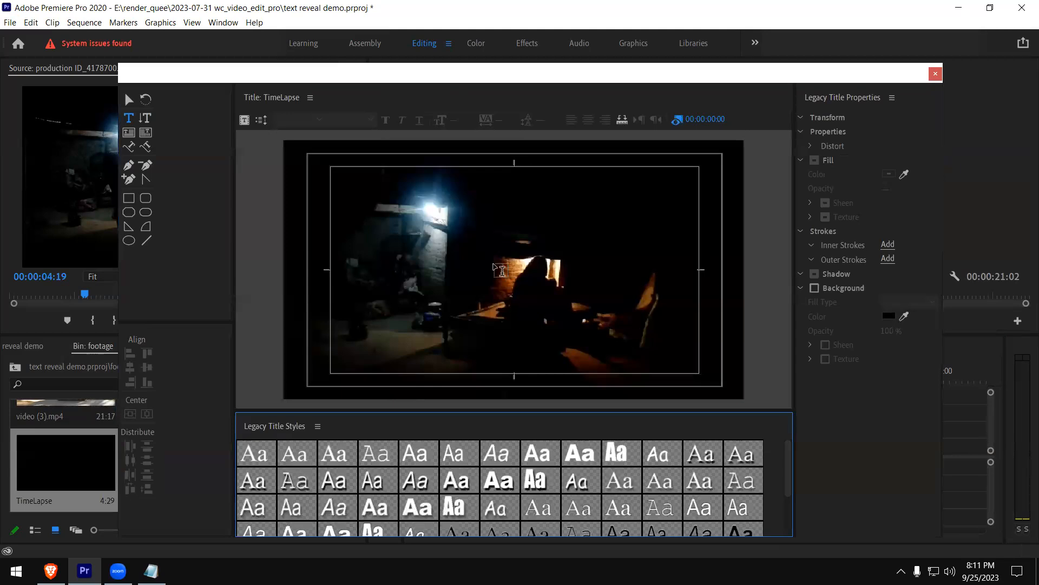
Add the text TIMELAPSE to the title as a single line, removing the extra line break after it
left_click(370, 261)
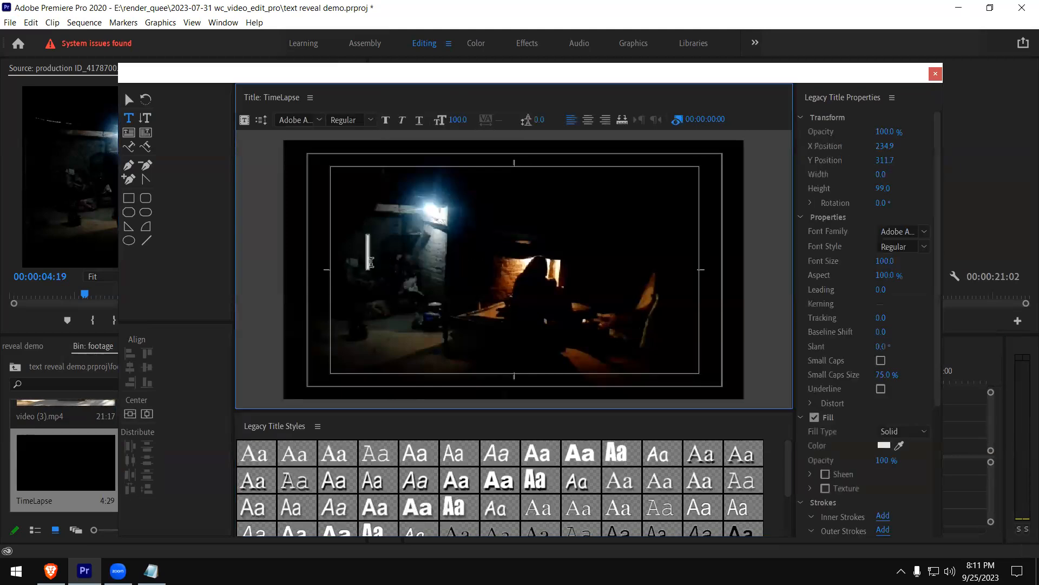
type("TIMEL")
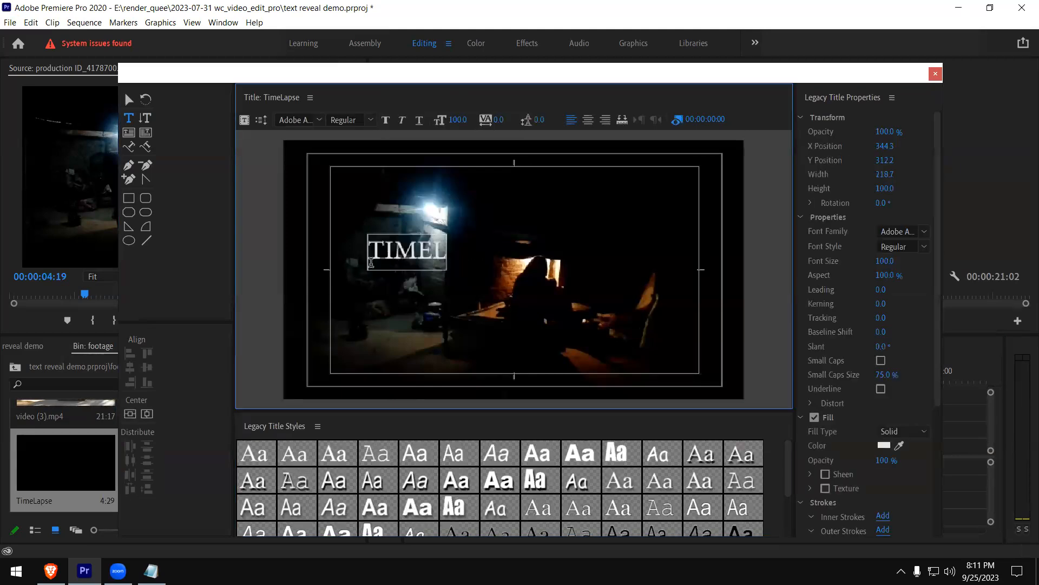
type("APSE")
key("Return")
key("Escape")
double_click(455, 252)
key("End")
key("Delete")
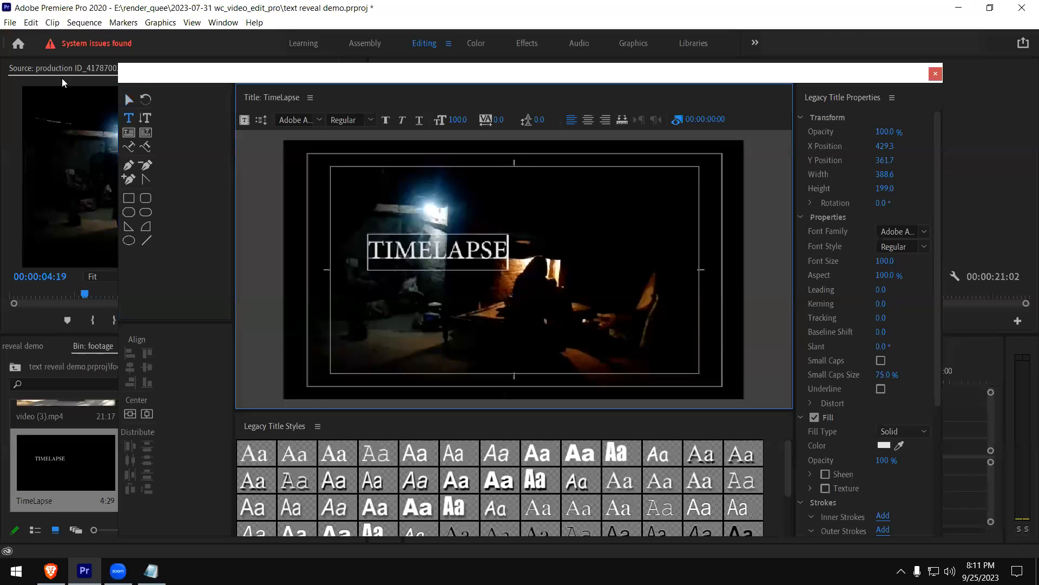
Move the TIMELAPSE text to about X 356, Y 395 and set its font family to Impact
left_click(129, 99)
left_click_drag(416, 258, 390, 288)
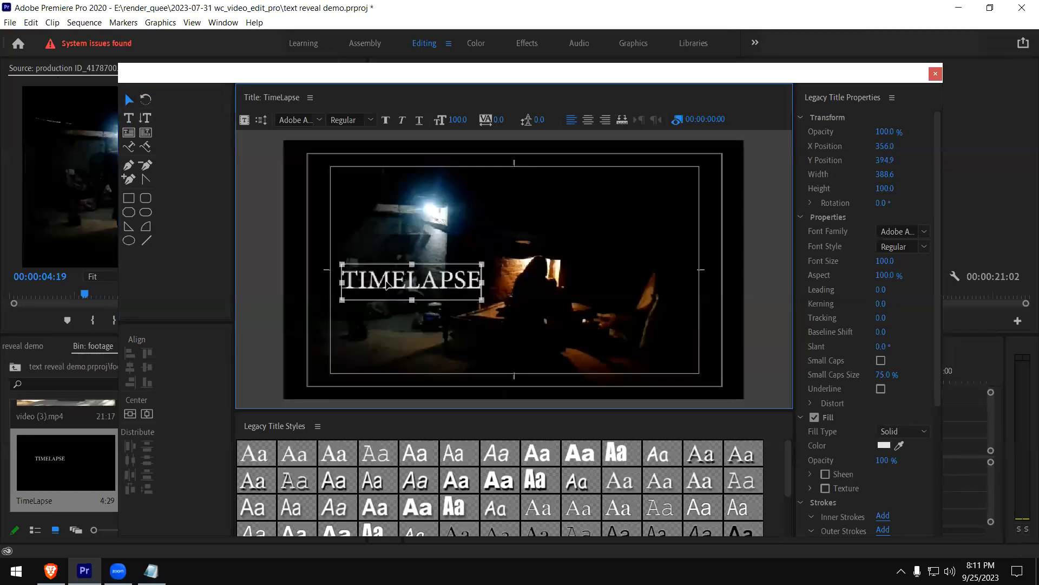
left_click(927, 230)
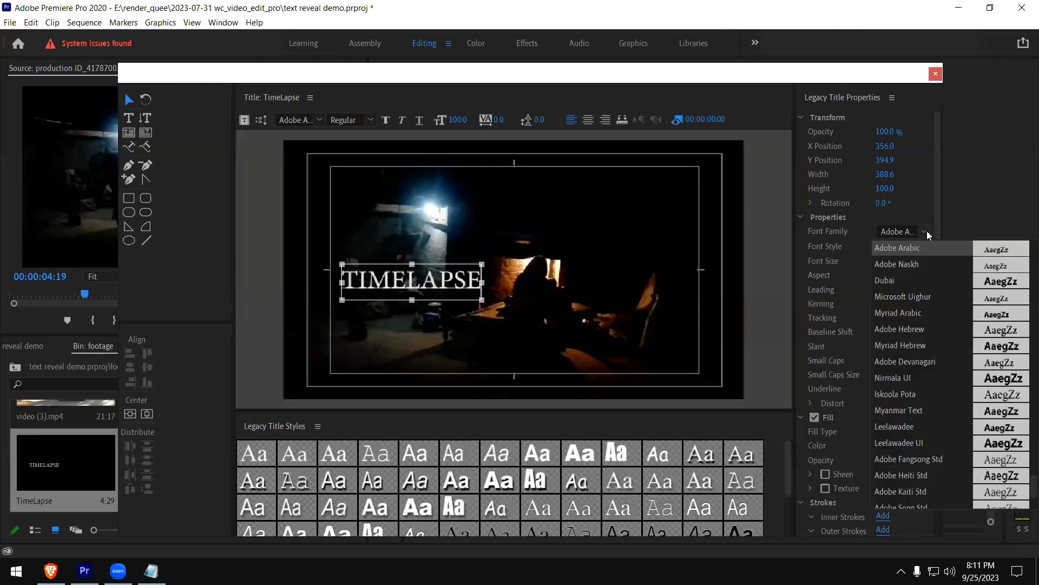
scroll(921, 323, "down", 3)
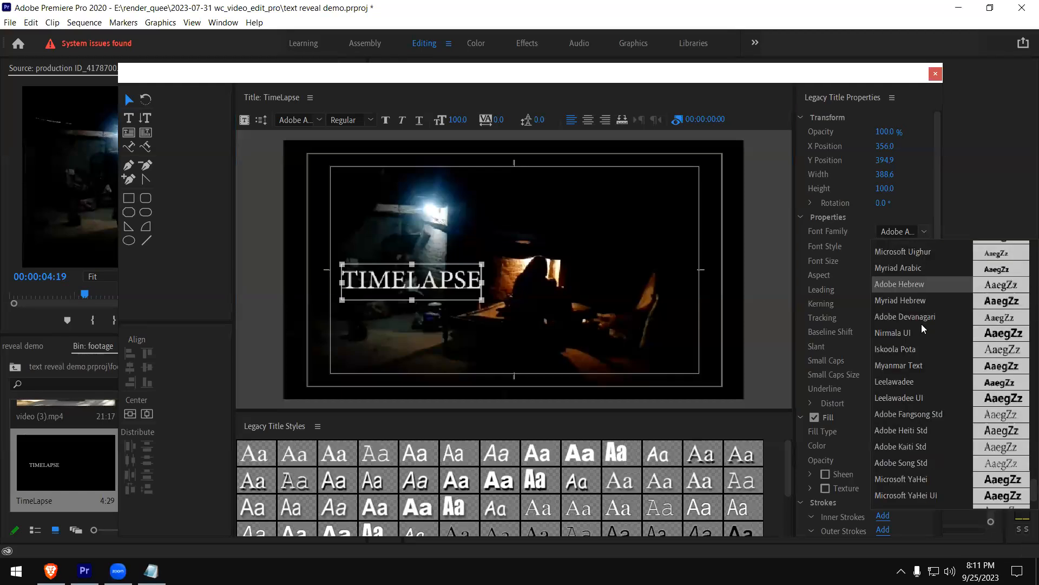
left_click(903, 228)
type("Impact")
key("Return")
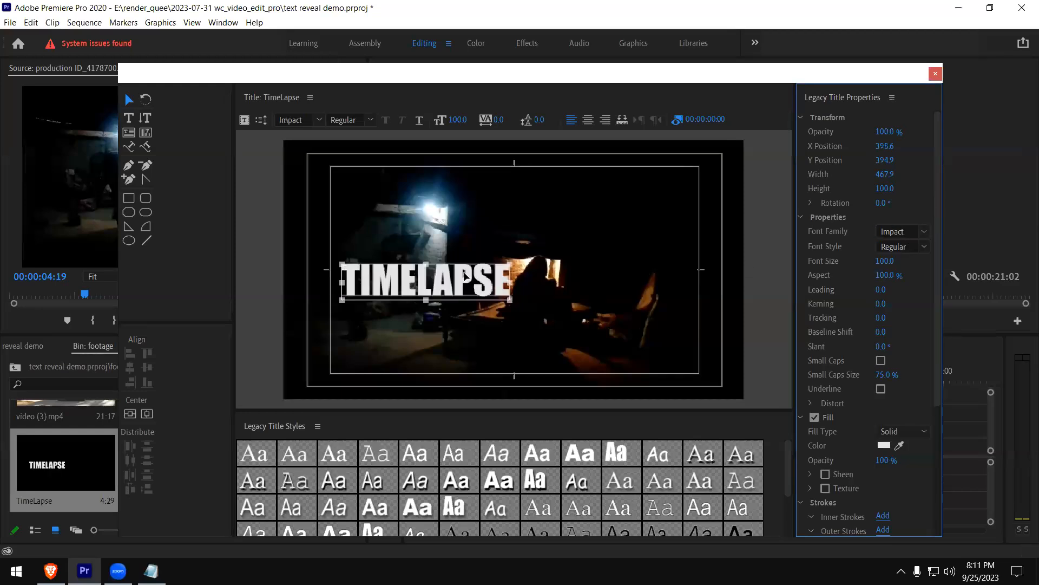
Enlarge the TIMELAPSE text to about 784 x 130 and place it in the lower part of the frame, around X 627, Y 555
left_click(927, 248)
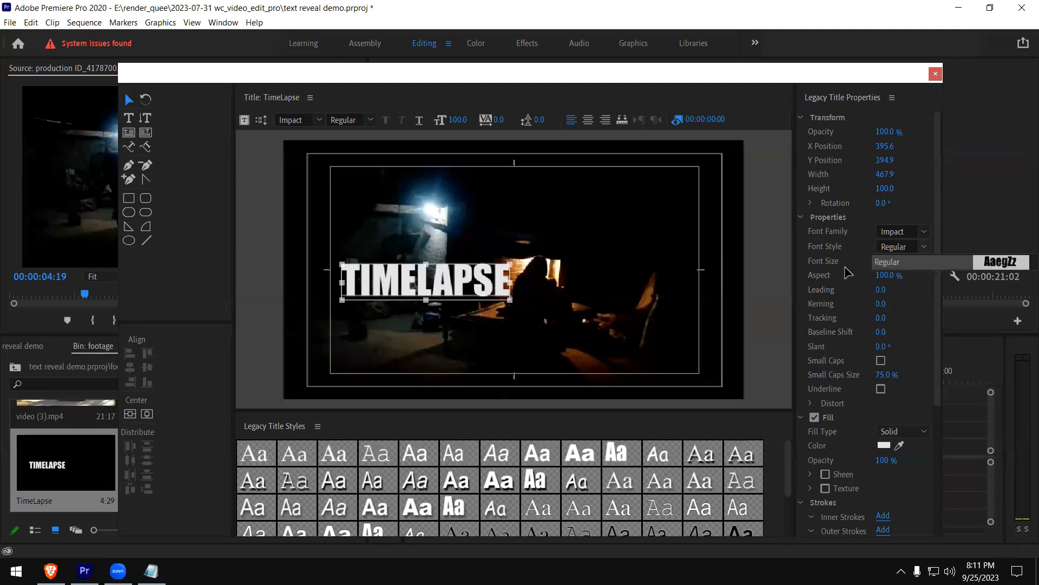
left_click_drag(427, 300, 502, 278)
left_click_drag(570, 296, 685, 358)
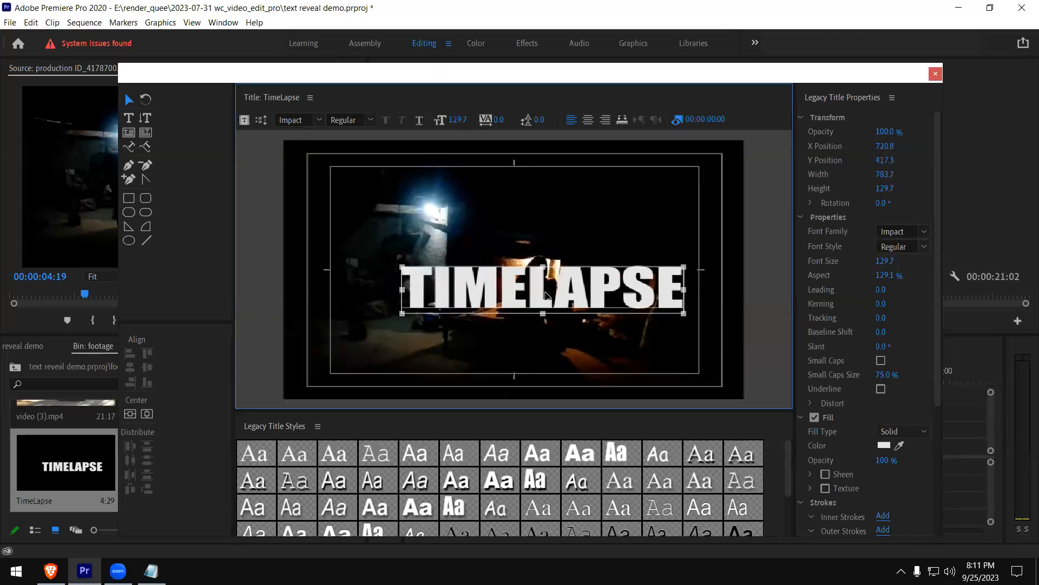
left_click_drag(509, 287, 474, 344)
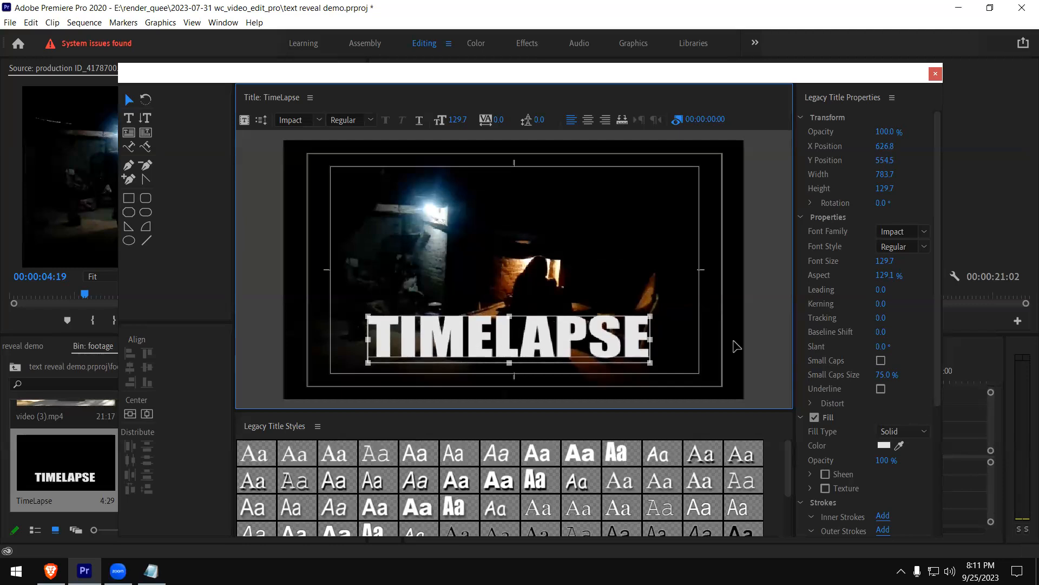
Turn off the text fill and add a white (FFFFFF) inner stroke to outline the TIMELAPSE letters
left_click_drag(937, 393, 850, 411)
left_click(814, 379)
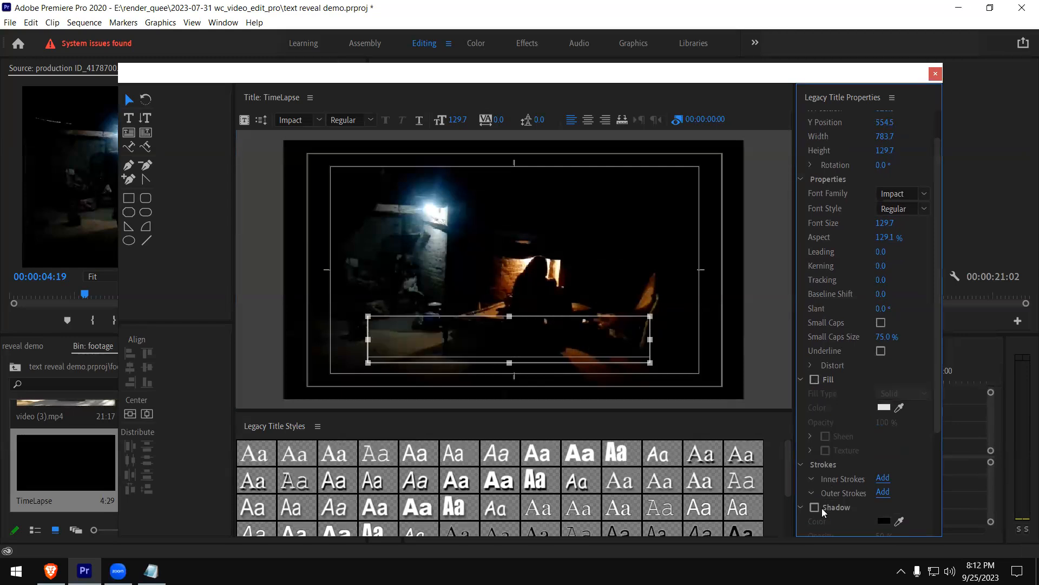
left_click_drag(937, 392, 935, 441)
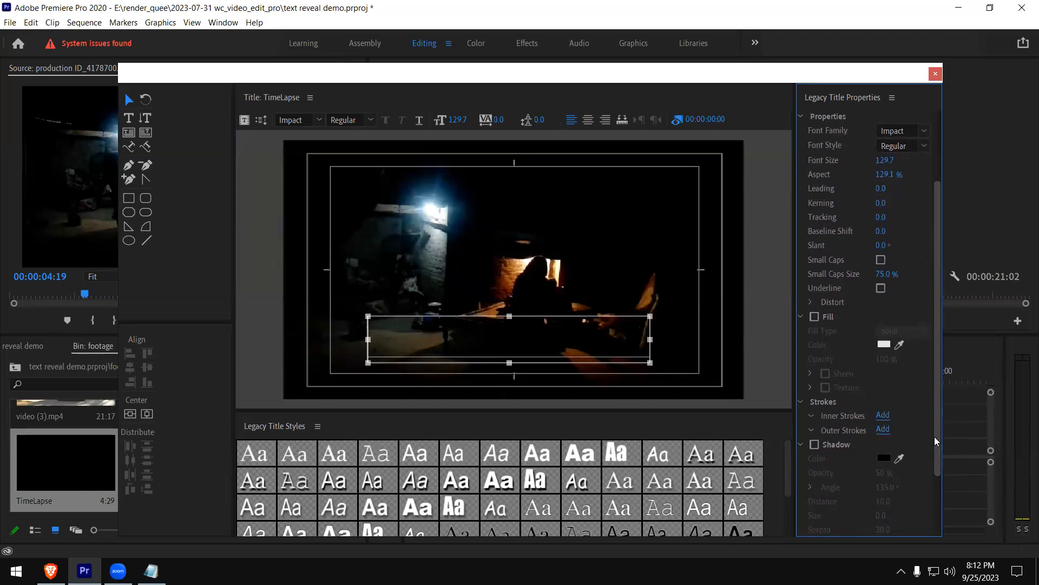
left_click(811, 417)
left_click(883, 415)
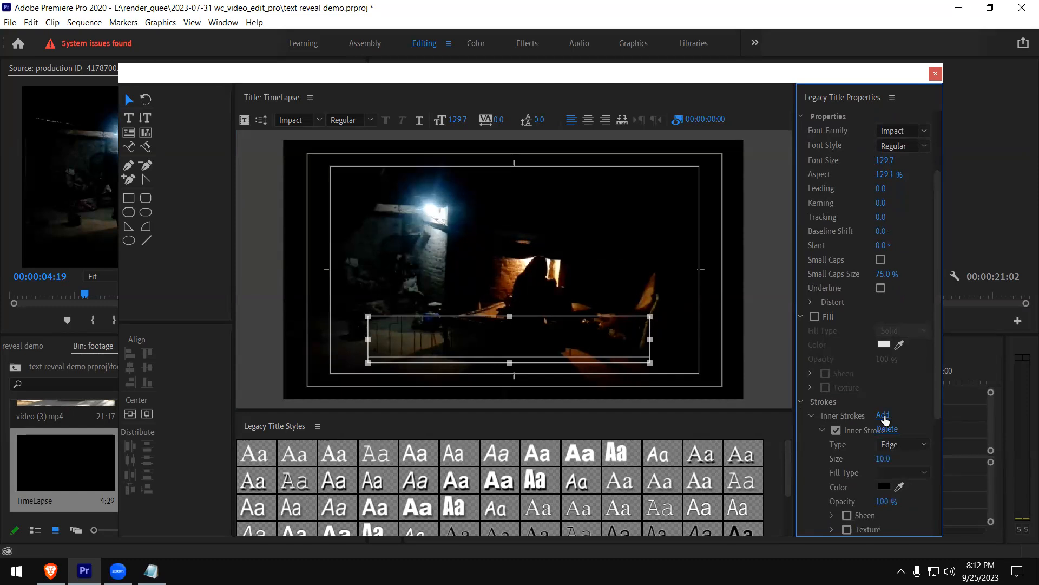
left_click(886, 487)
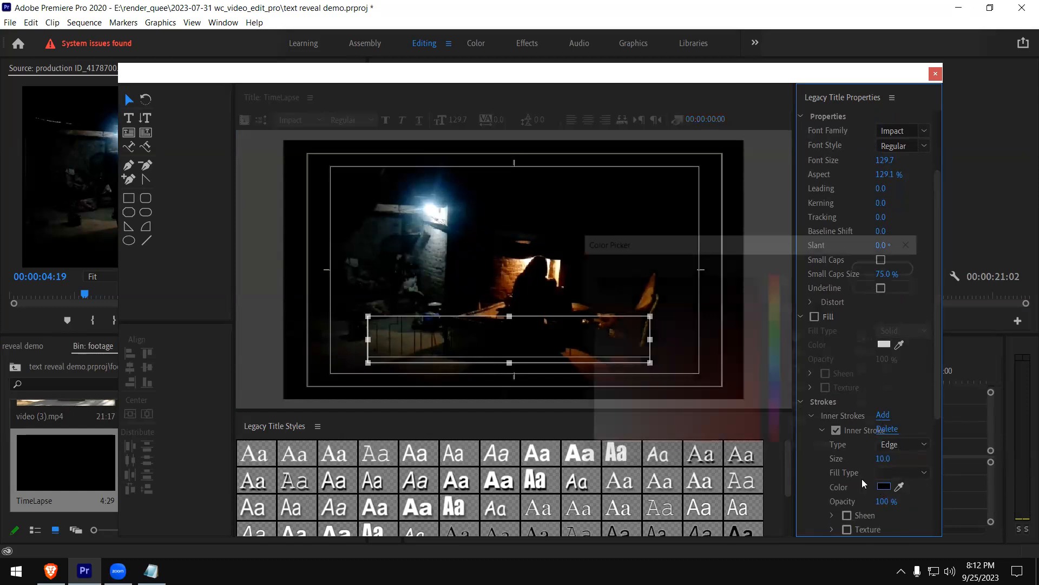
type("ffffff")
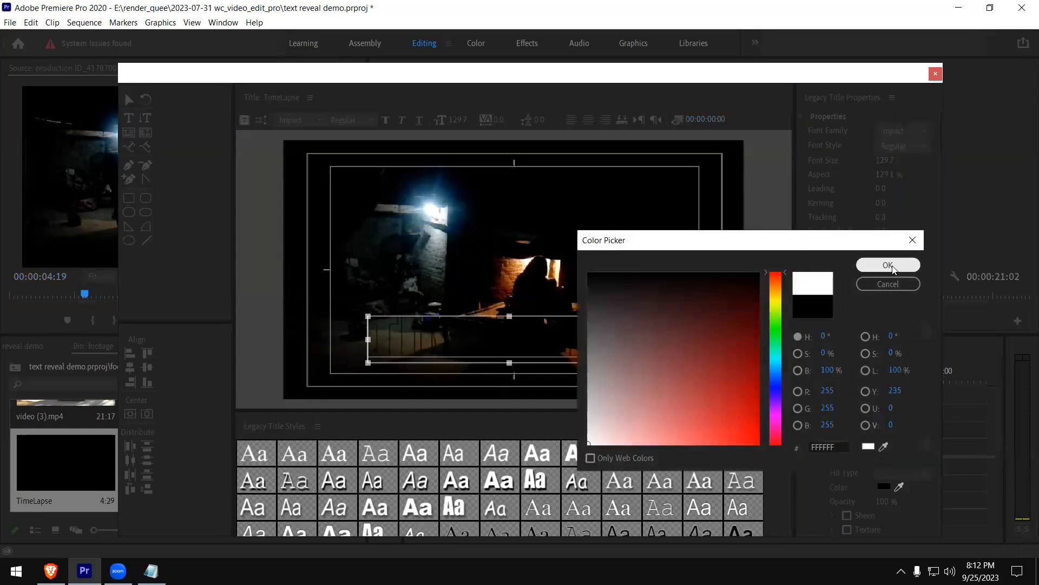
left_click(891, 266)
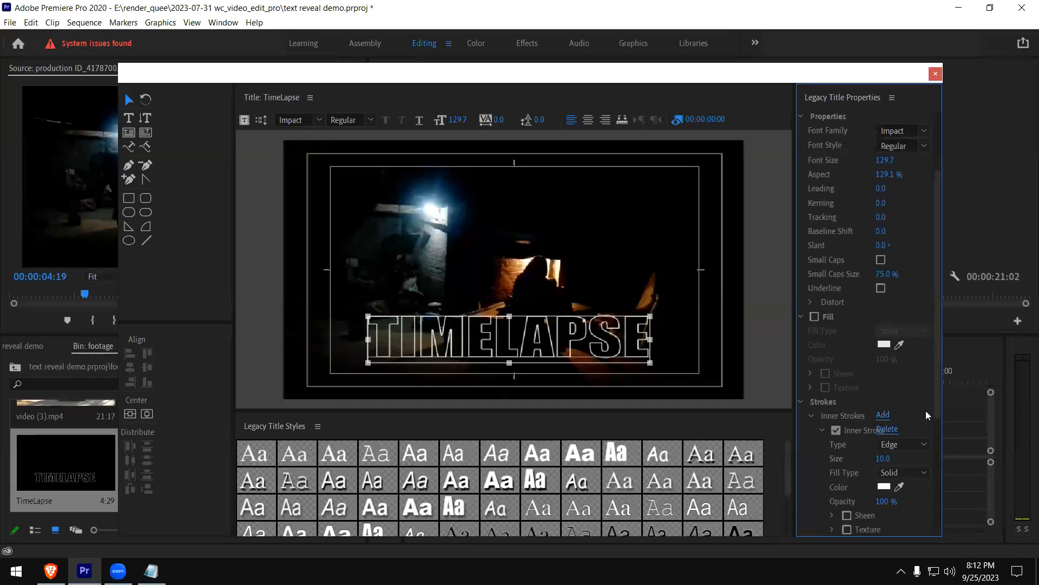
Delete the inner stroke from the TIMELAPSE text and turn its fill back on
left_click(838, 432)
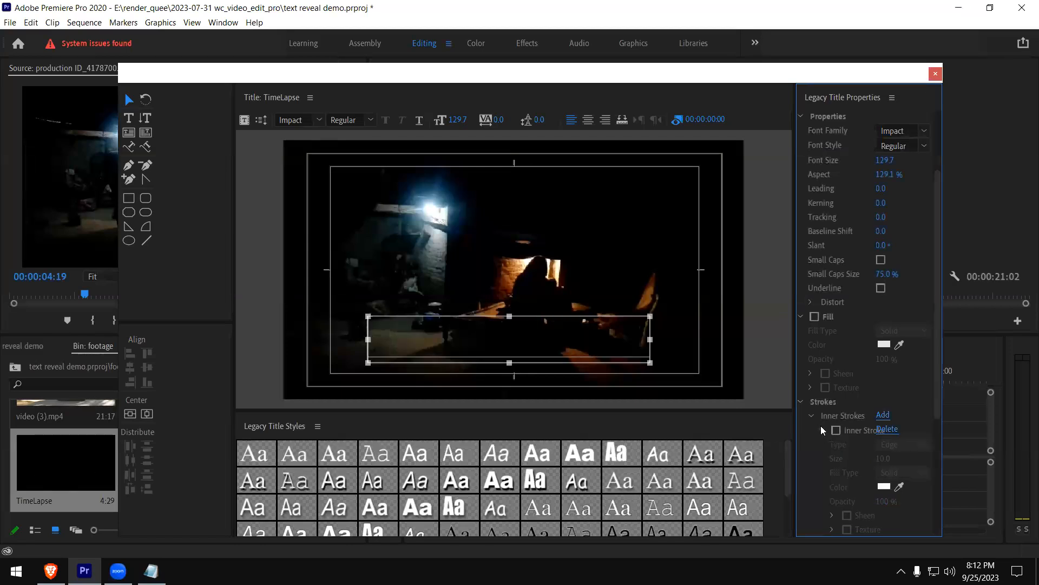
left_click(885, 429)
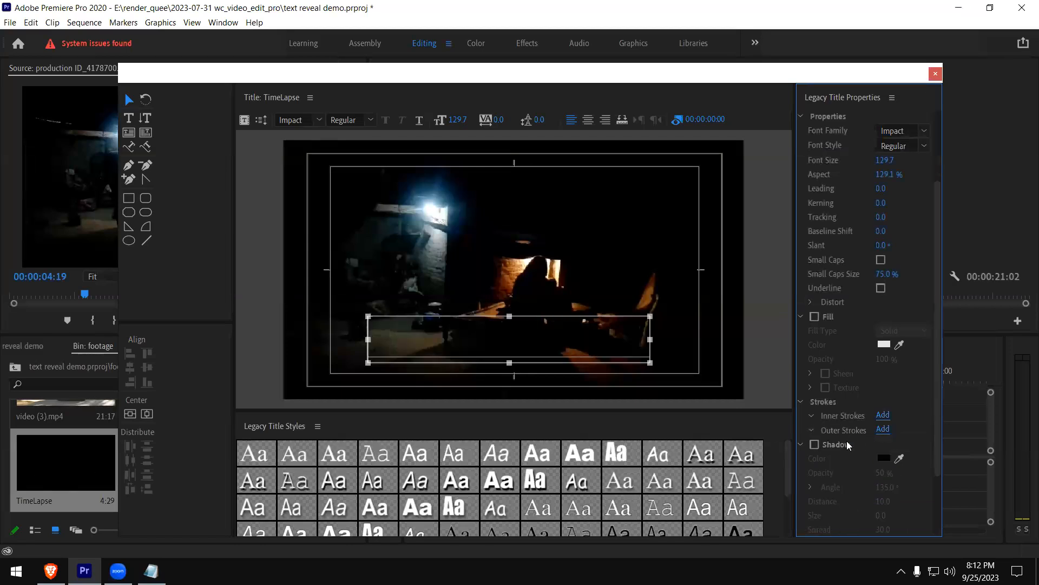
left_click(801, 401)
left_click(815, 316)
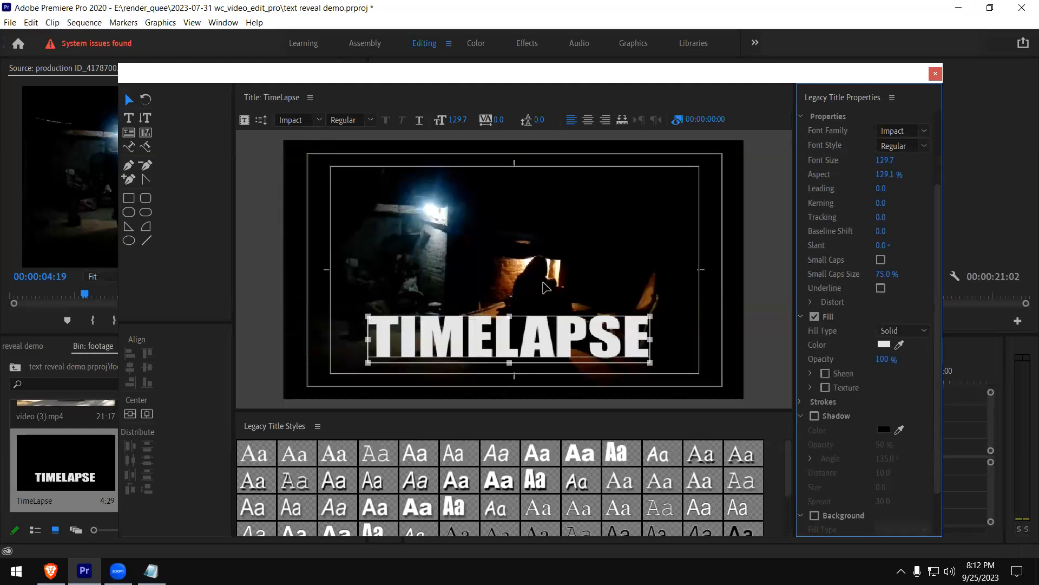
Close the title editor and place TimeLapse on V2, starting about 3 seconds in and extended to about 10 seconds long
left_click(579, 385)
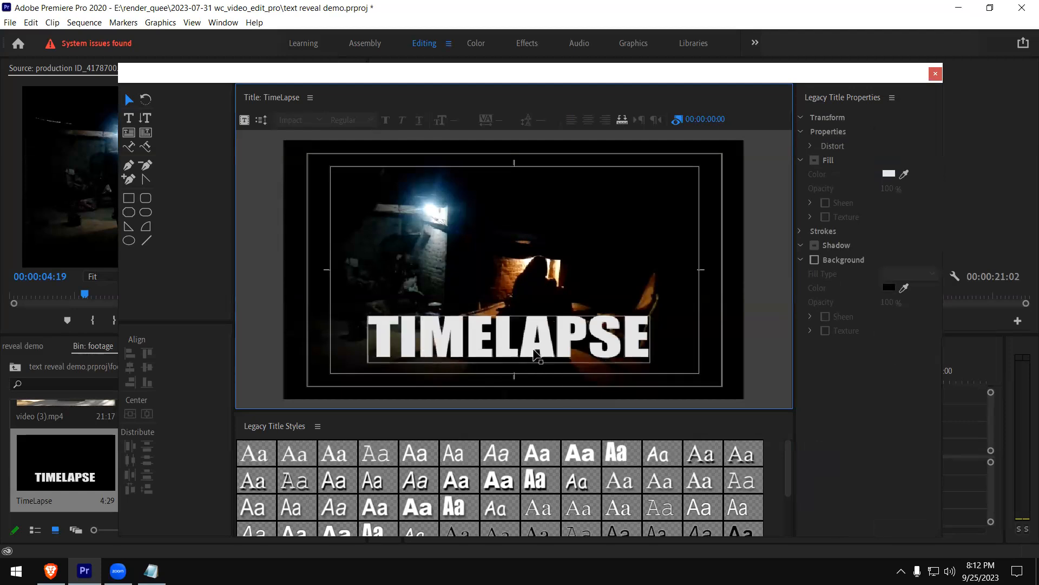
left_click(576, 339)
left_click(534, 304)
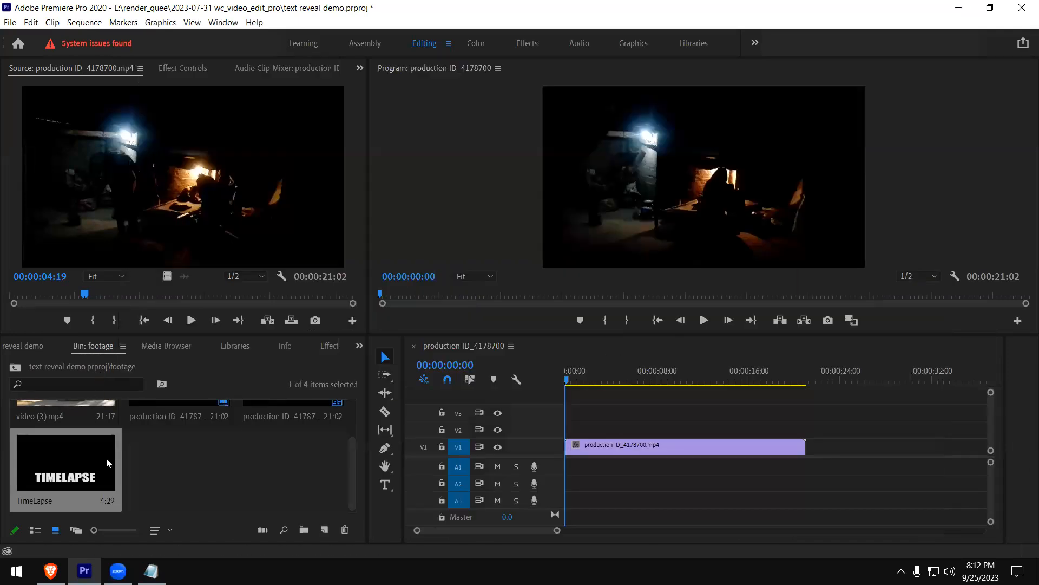
left_click_drag(75, 481, 575, 430)
left_click_drag(675, 457, 674, 455)
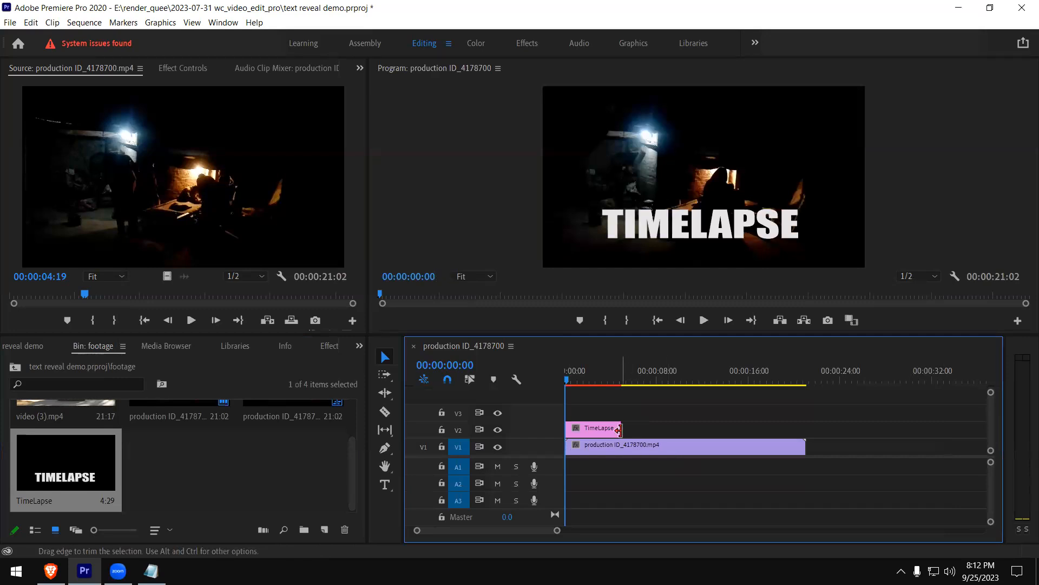
left_click_drag(613, 434, 682, 432)
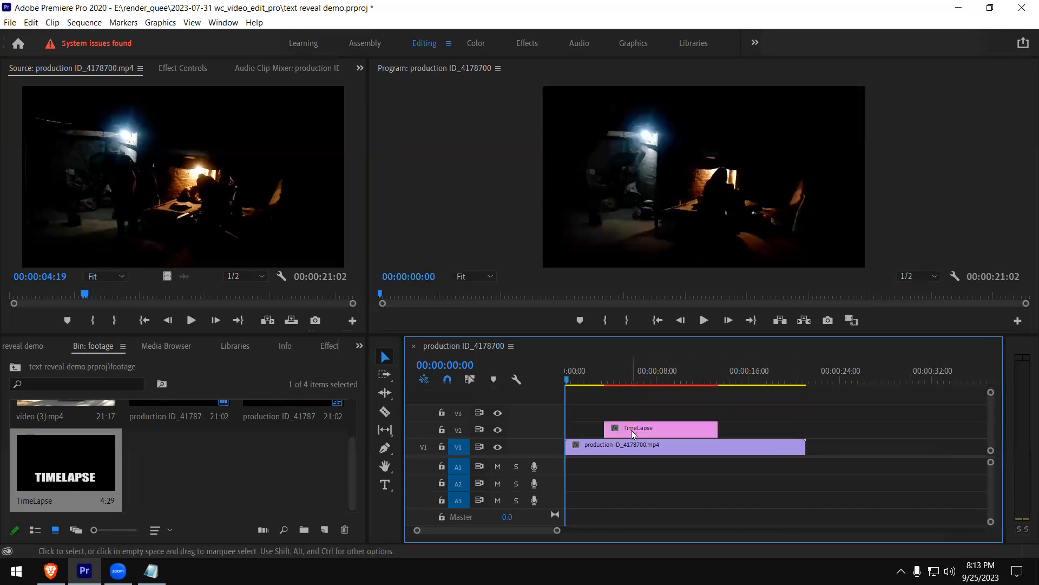
Add a four-point polygon opacity mask to the TimeLapse title clip with the playhead at 00:00:04:29
left_click(652, 429)
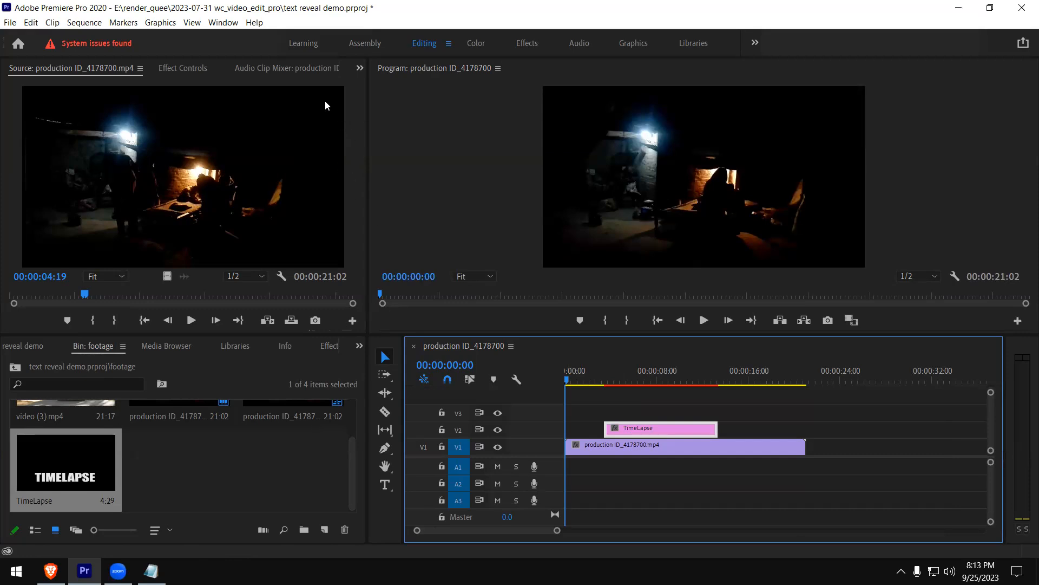
left_click(223, 23)
left_click(279, 196)
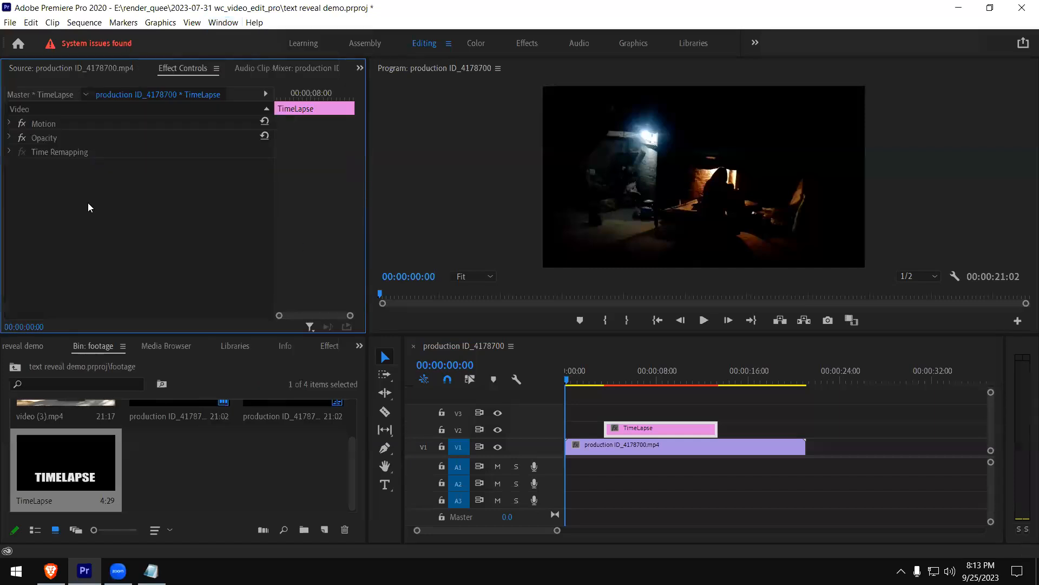
left_click(9, 138)
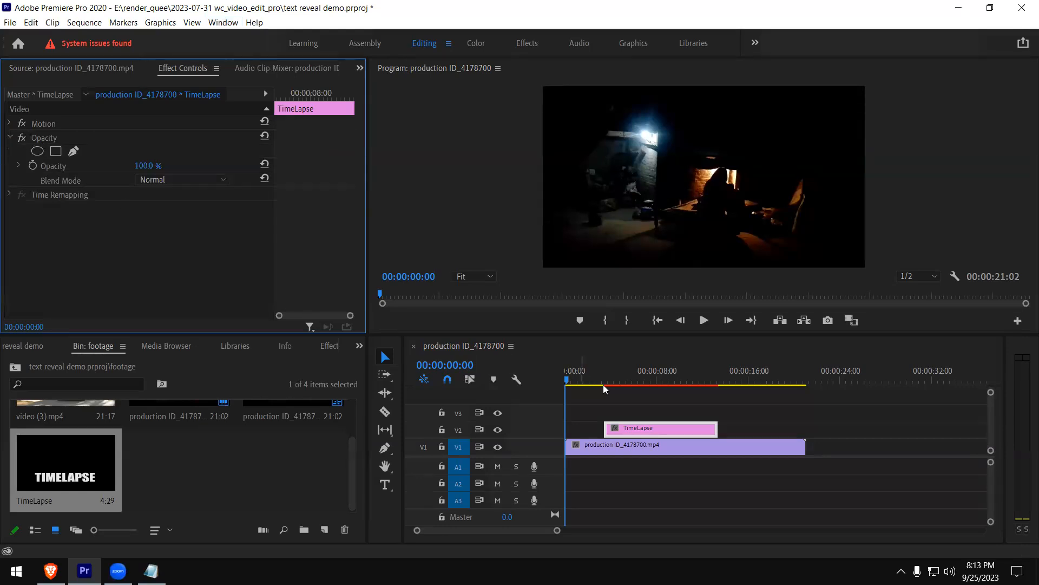
left_click(623, 373)
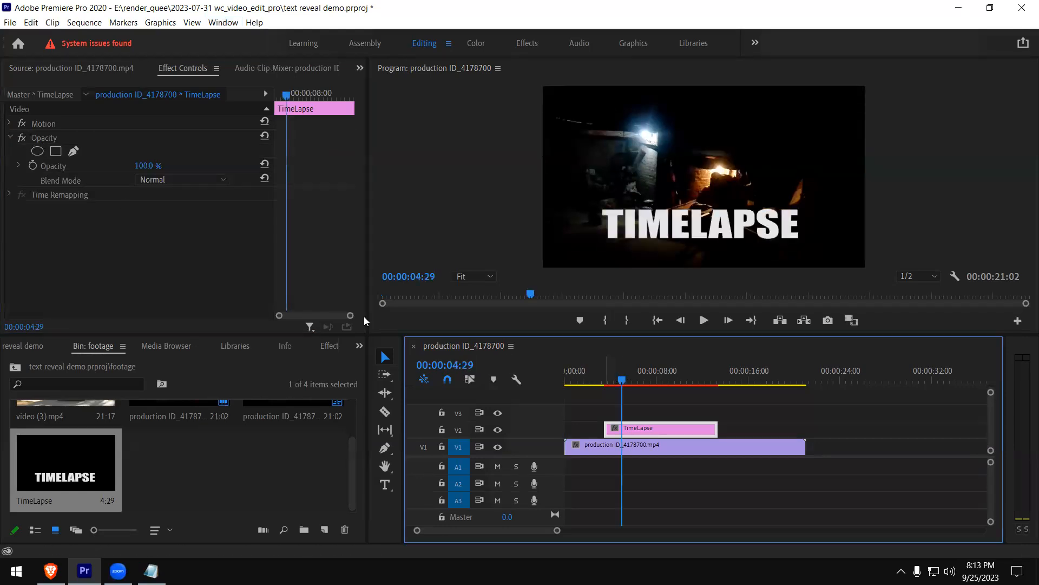
left_click(56, 151)
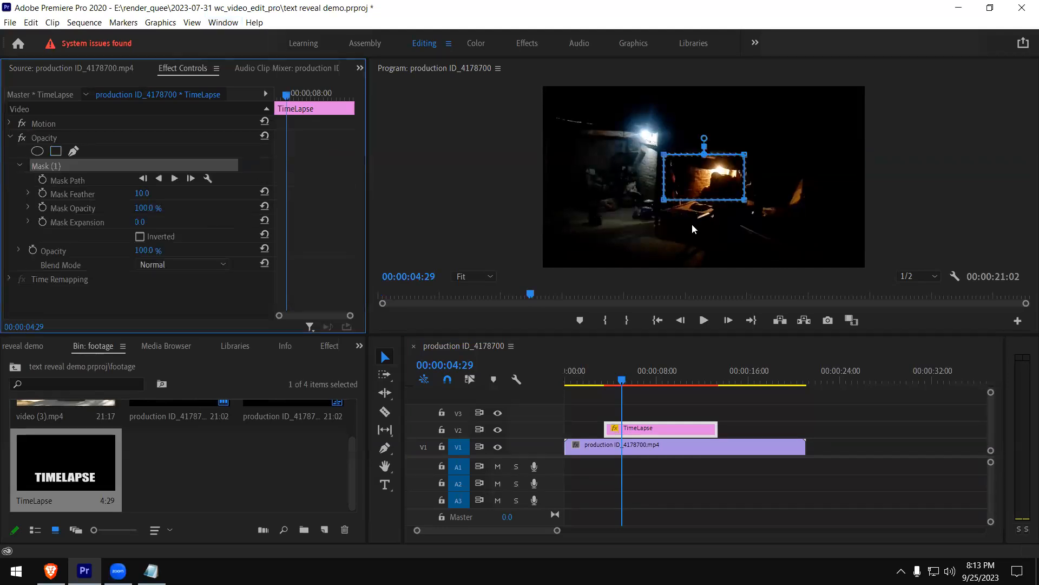
Reposition and reshape the mask into a rectangle that encloses the whole TIMELAPSE text
left_click_drag(683, 171, 609, 218)
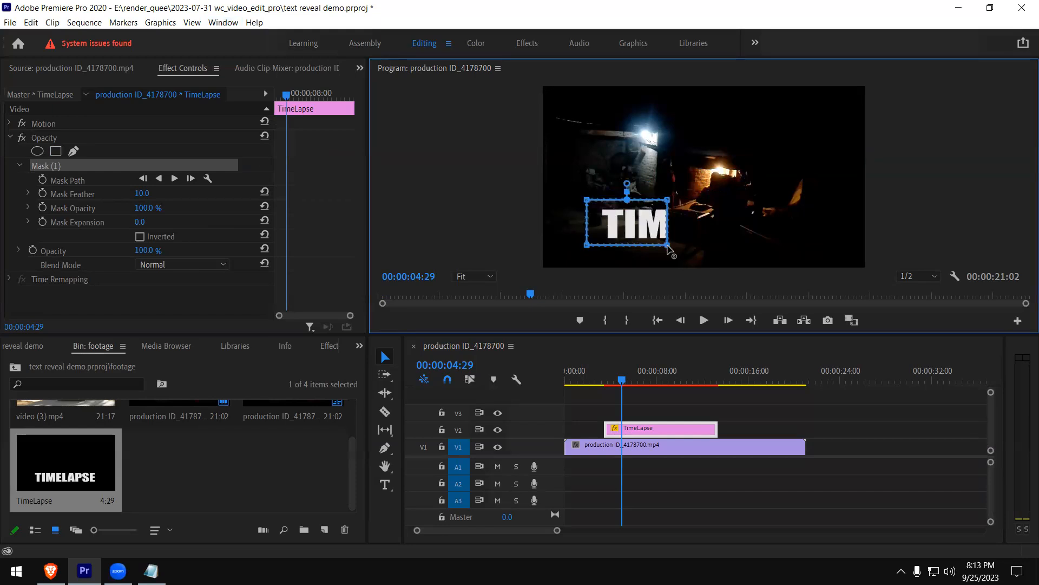
left_click_drag(667, 247, 846, 245)
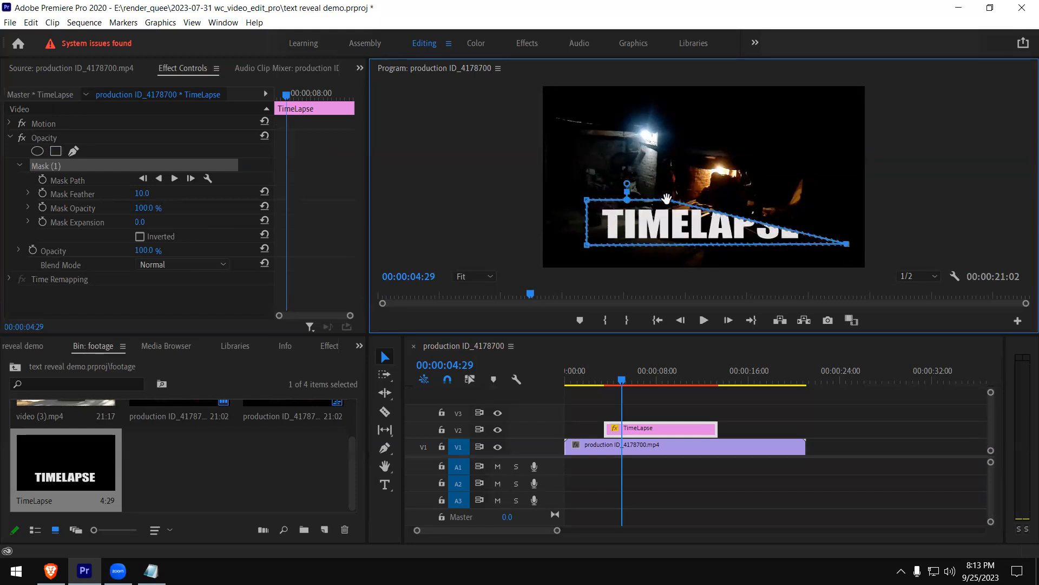
left_click_drag(668, 200, 809, 203)
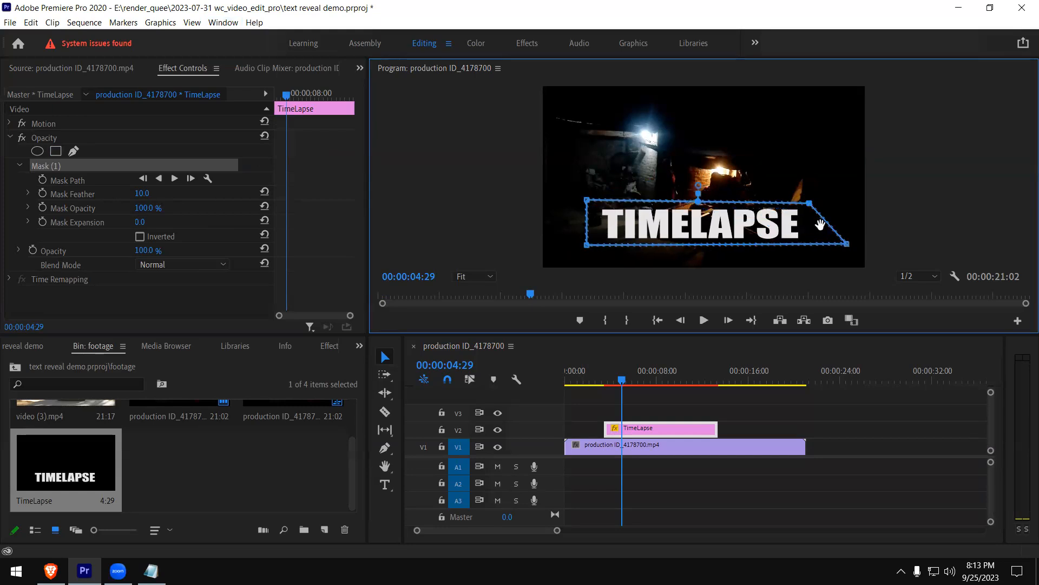
left_click_drag(840, 242, 807, 247)
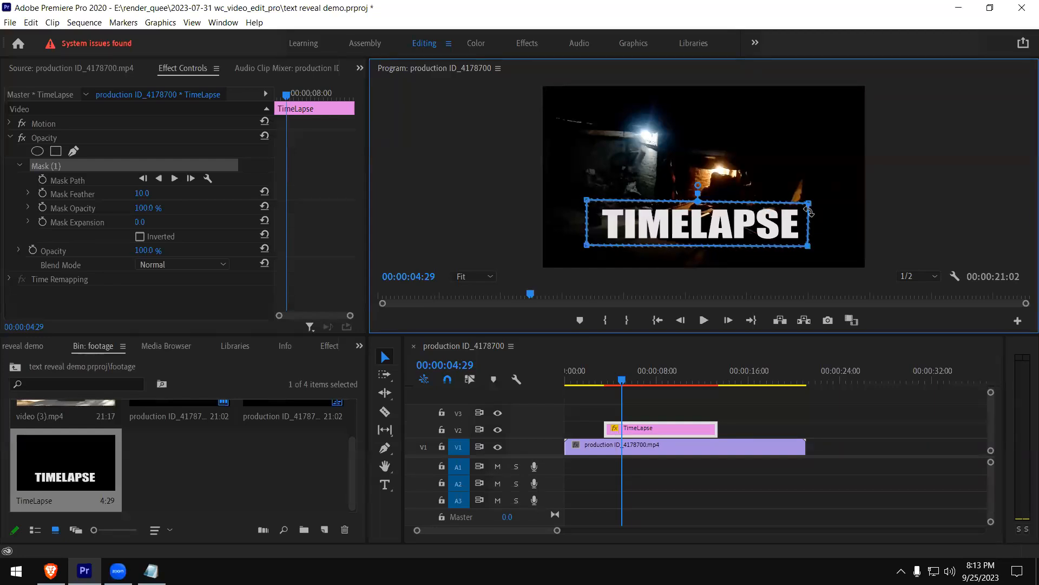
left_click_drag(807, 205, 810, 201)
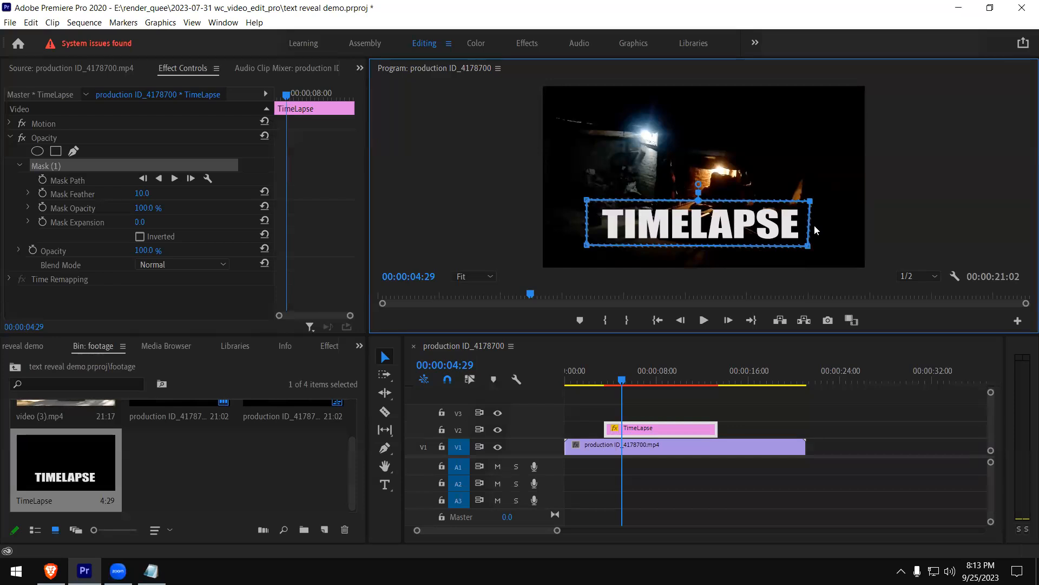
Slide the mask left until it clears the TIMELAPSE text and start Position keyframing on the title clip at 00:00:04:29
left_click_drag(792, 222, 577, 219)
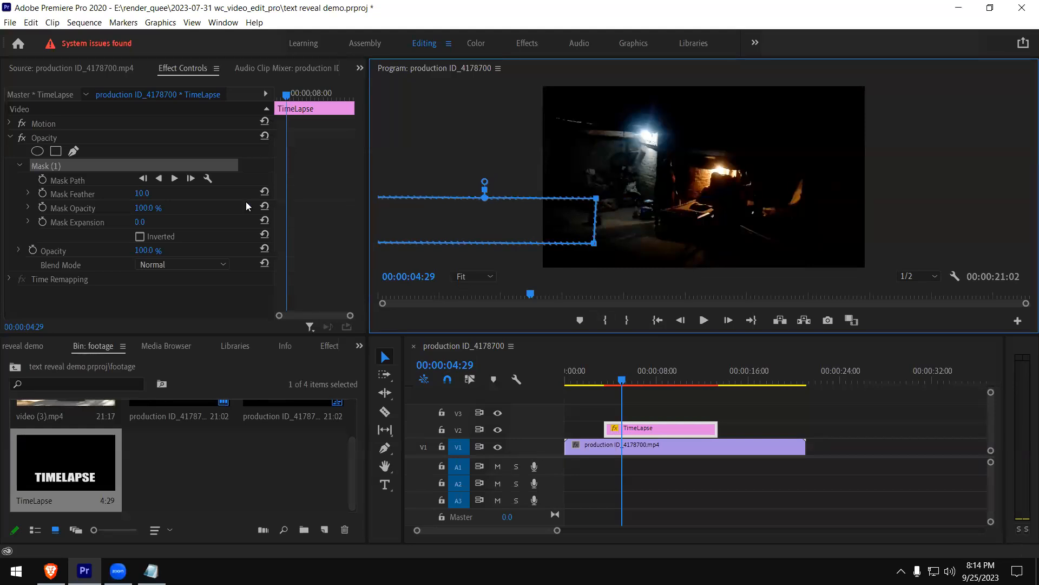
left_click(11, 127)
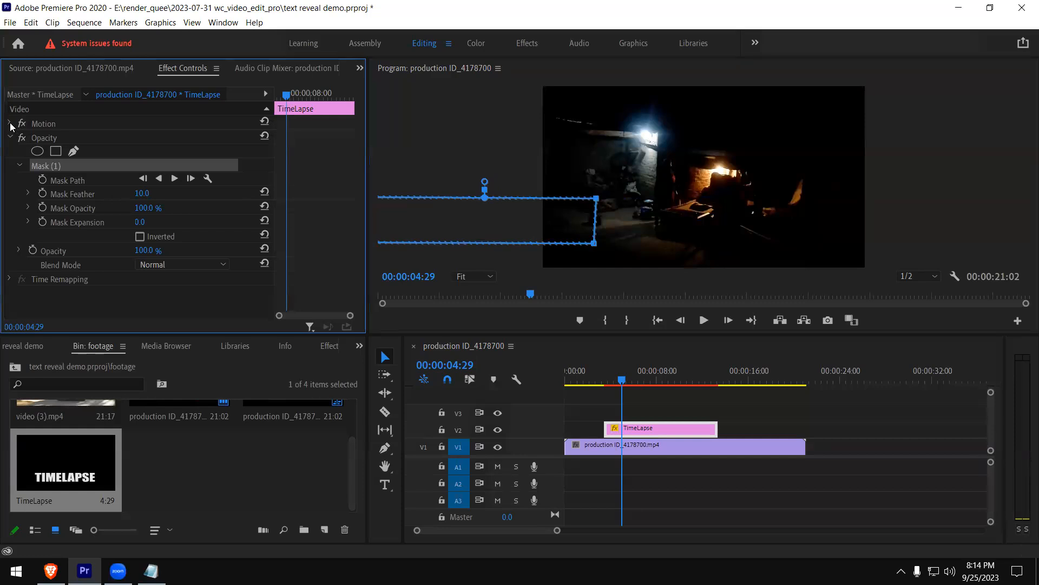
left_click(10, 126)
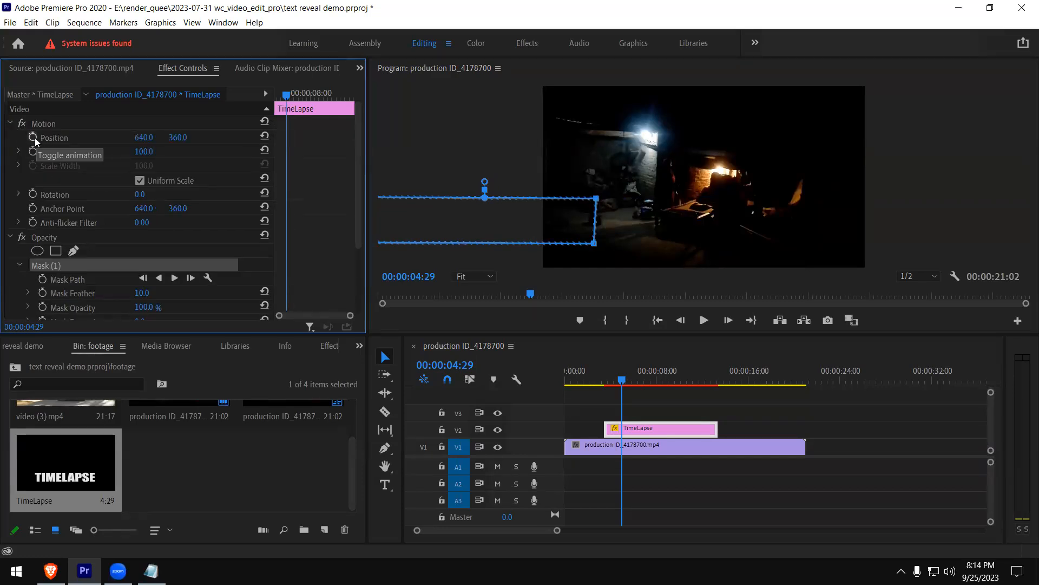
left_click(34, 139)
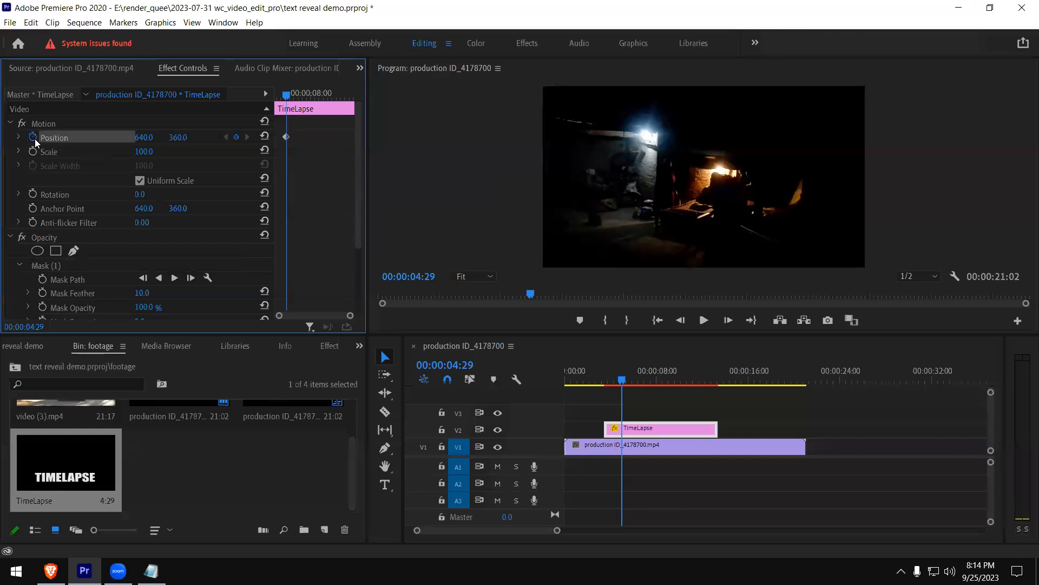
left_click(650, 427)
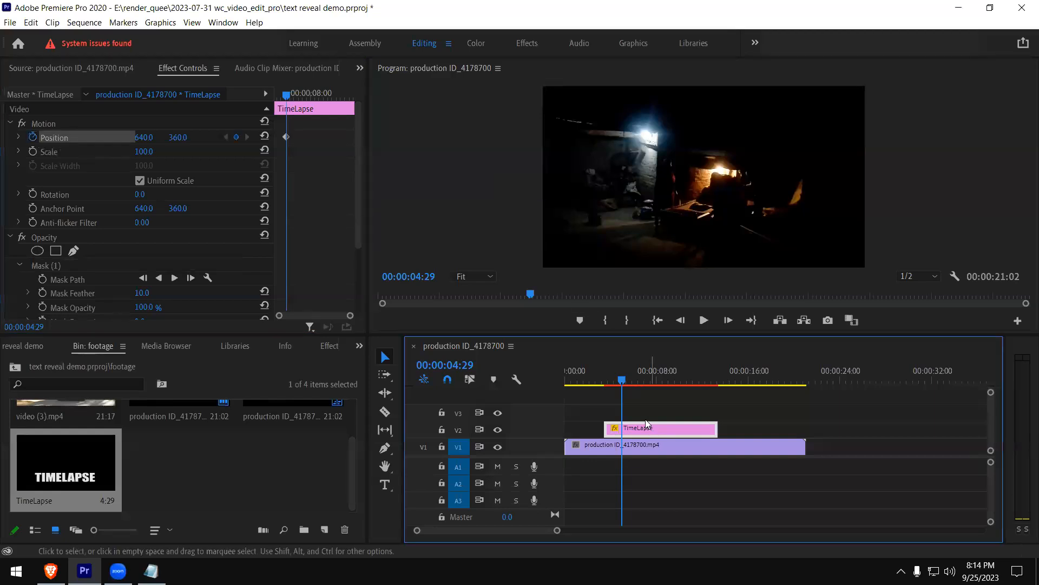
left_click(556, 201)
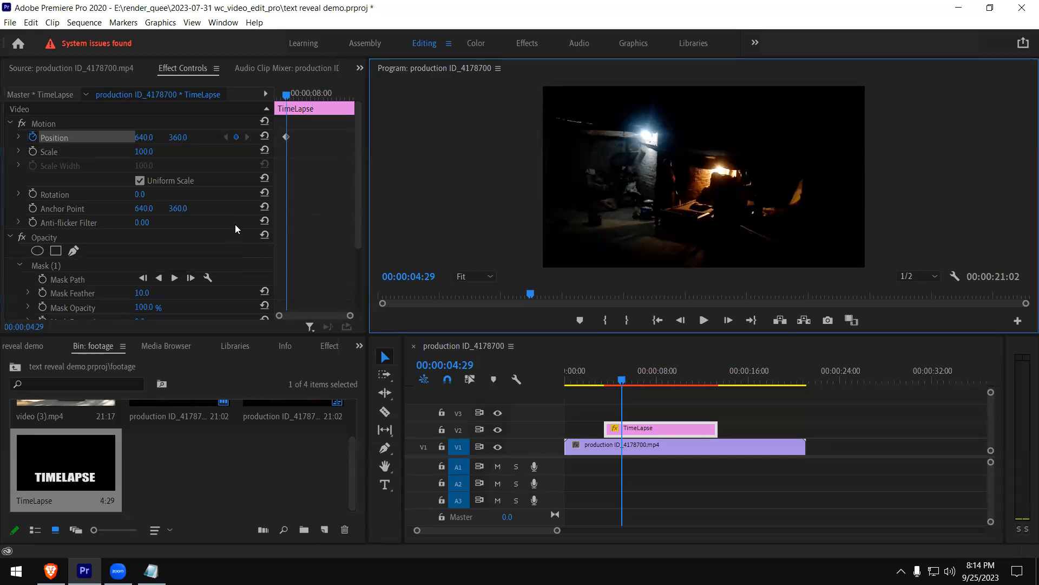
left_click_drag(362, 171, 357, 205)
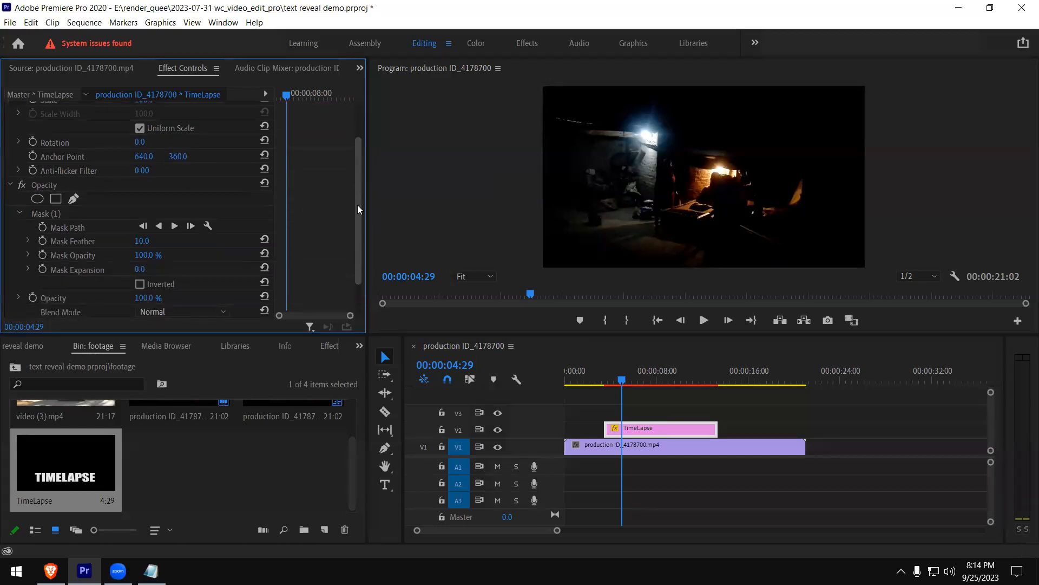
left_click(73, 230)
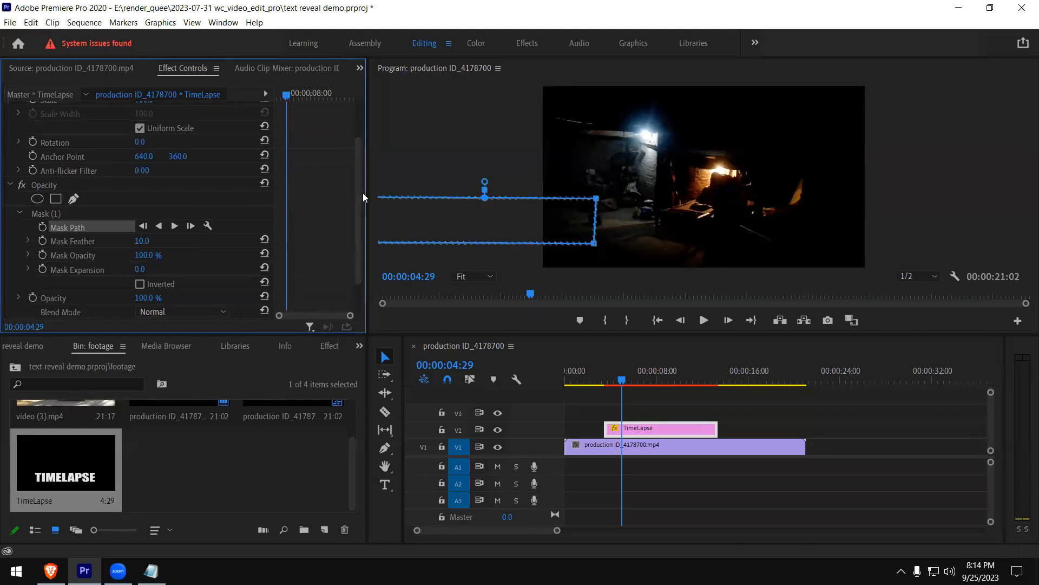
left_click_drag(360, 187, 360, 151)
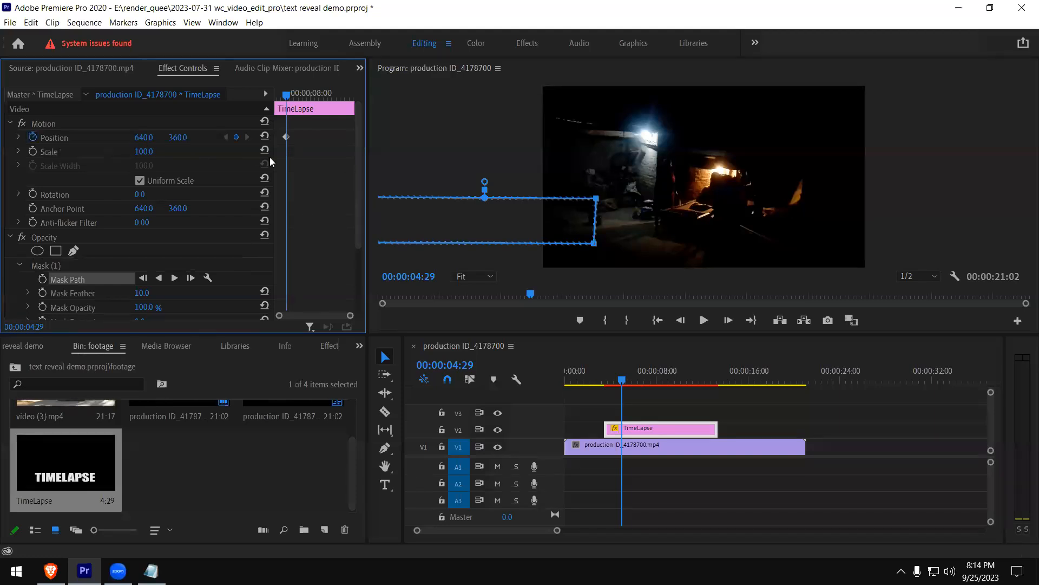
Try to change the title's horizontal Position at 00:00:08:16, and undo the change
left_click_drag(287, 96, 316, 98)
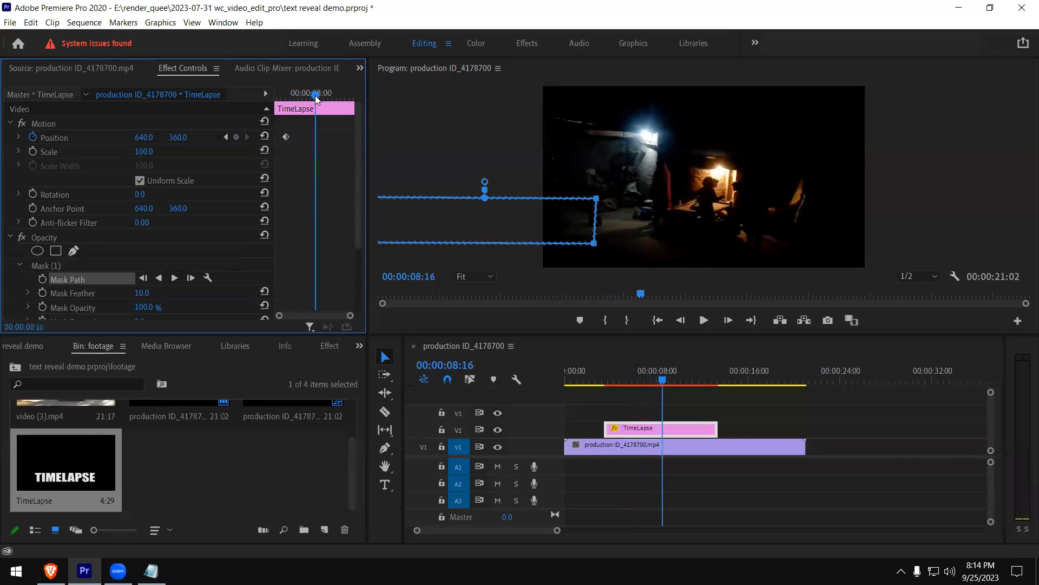
left_click(131, 136)
left_click_drag(136, 137, 147, 137)
key("ctrl+z")
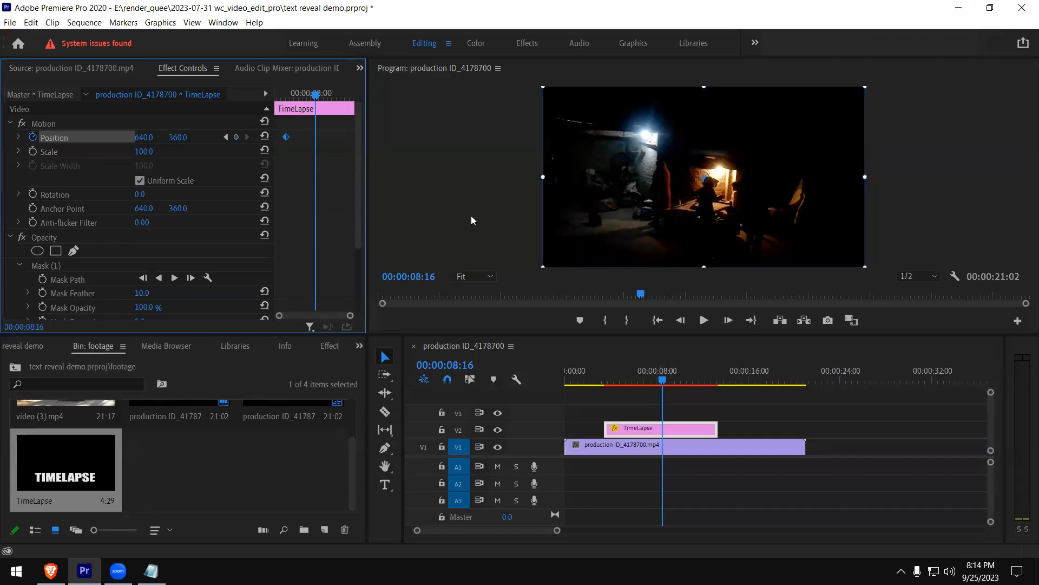
Set the TimeLapse clip's opacity blend mode to Dissolve with the playhead at 00:00:02:13
left_click_drag(618, 379, 595, 379)
left_click_drag(359, 230, 357, 278)
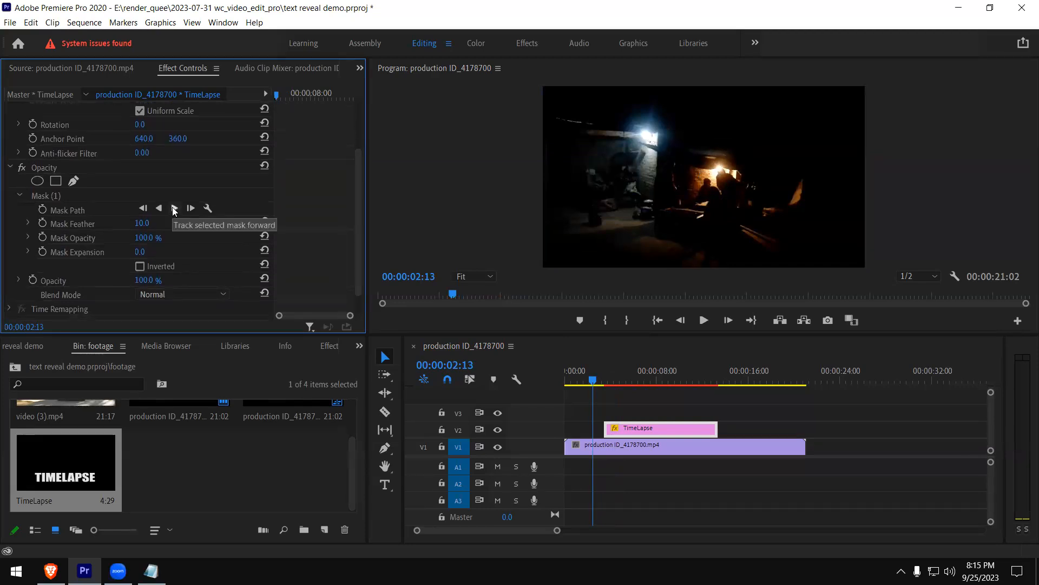
scroll(152, 292, "down", 1)
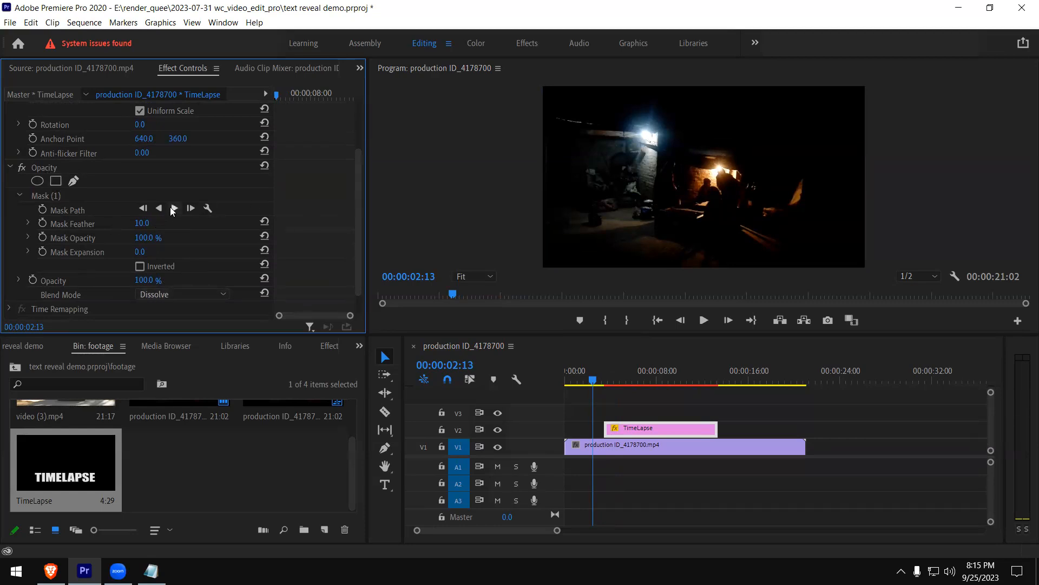
left_click_drag(357, 236, 365, 187)
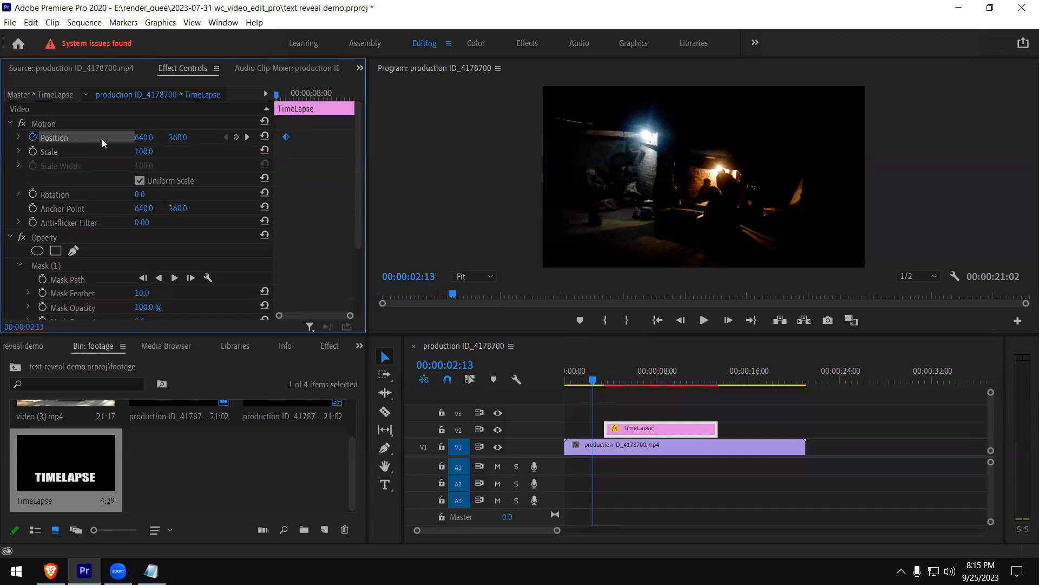
Set the title's horizontal Position to 7000 at 00:00:08:03 and scrub around the start of the TimeLapse clip
left_click_drag(276, 97, 312, 97)
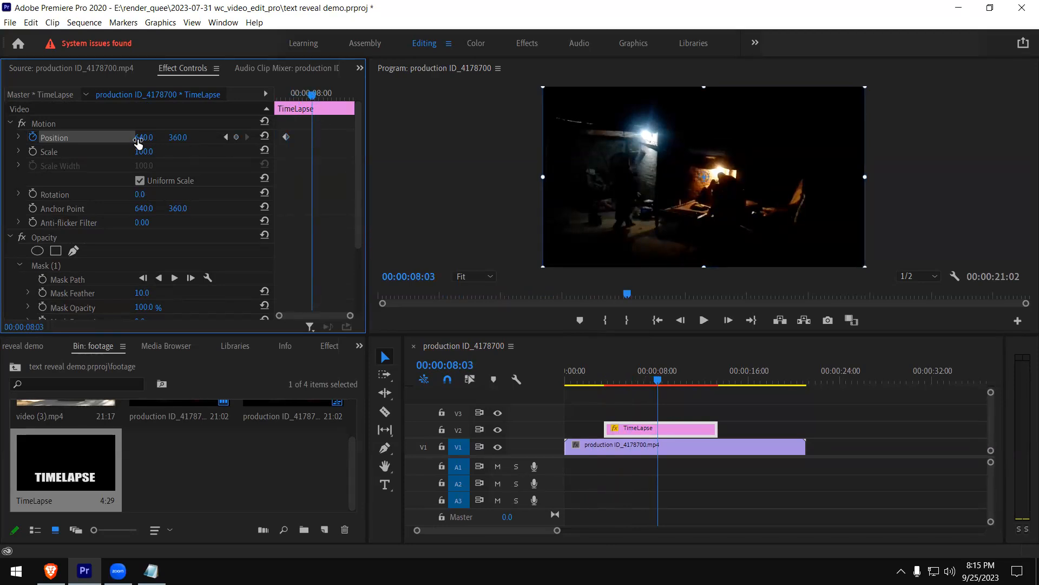
mouse_move(311, 98)
left_mouse_down()
mouse_move(290, 99)
mouse_move(313, 100)
left_mouse_up()
left_click(149, 138)
type("7000")
key("Return")
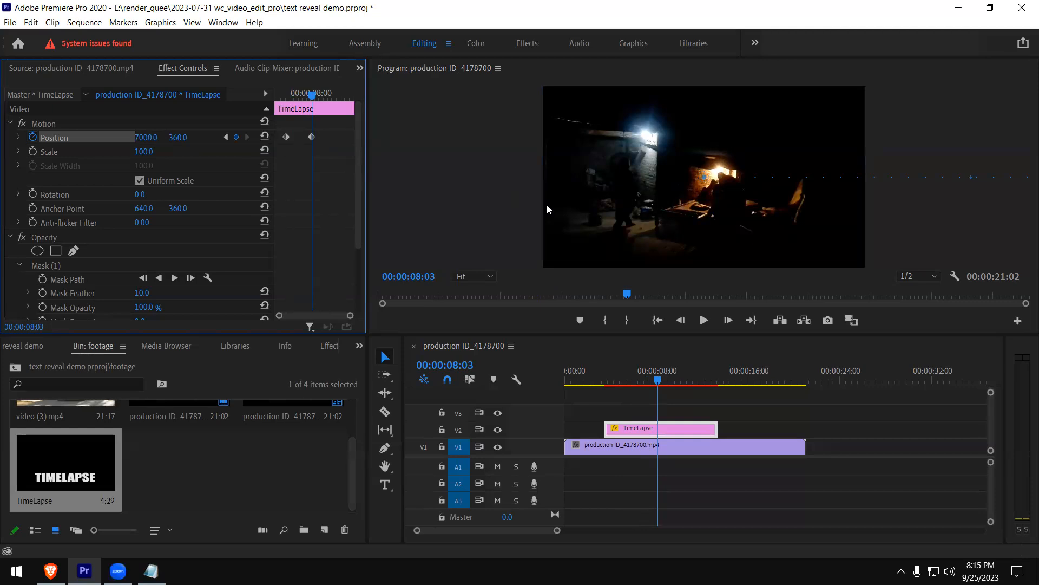
left_click_drag(602, 382, 610, 383)
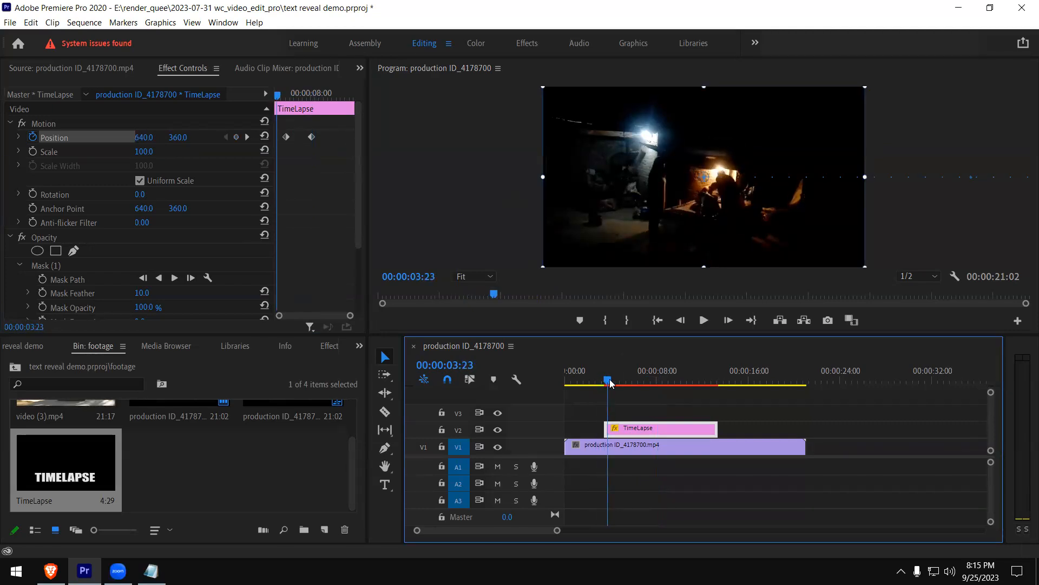
left_click_drag(610, 383, 601, 381)
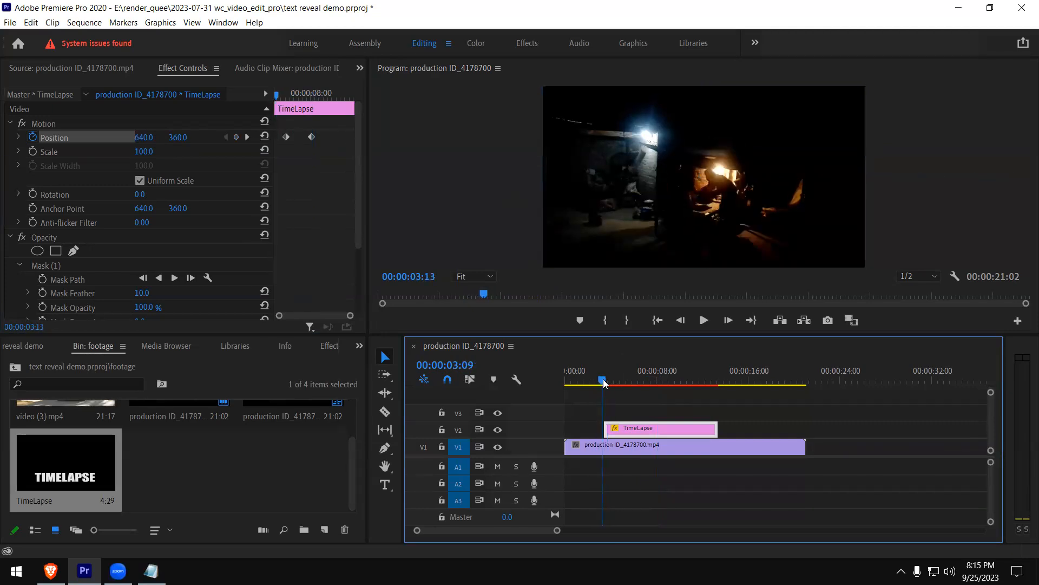
Turn off Uniform Scale and remove all Position keyframes from the TimeLapse clip
left_click(139, 181)
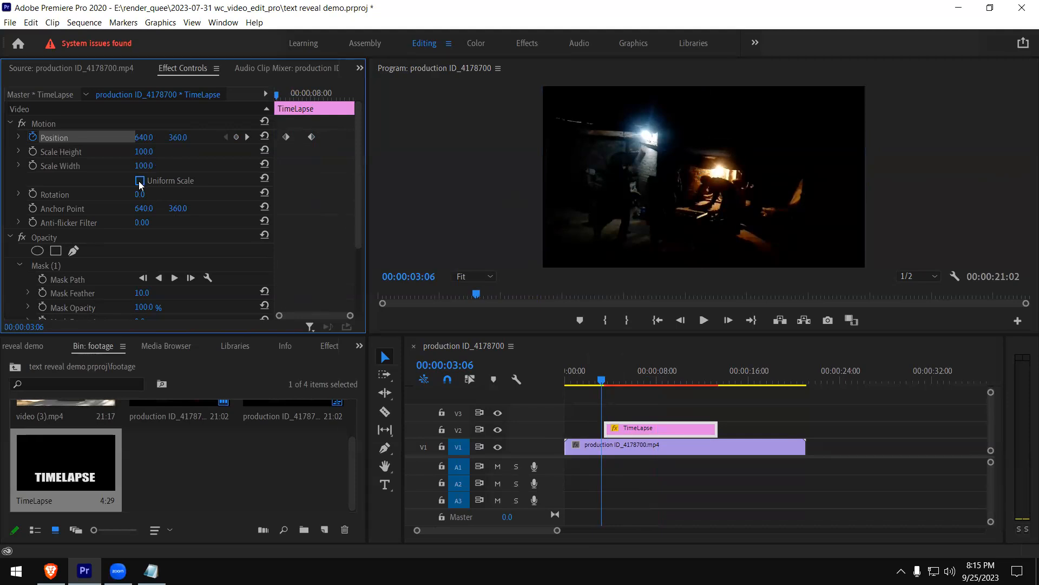
left_click(33, 137)
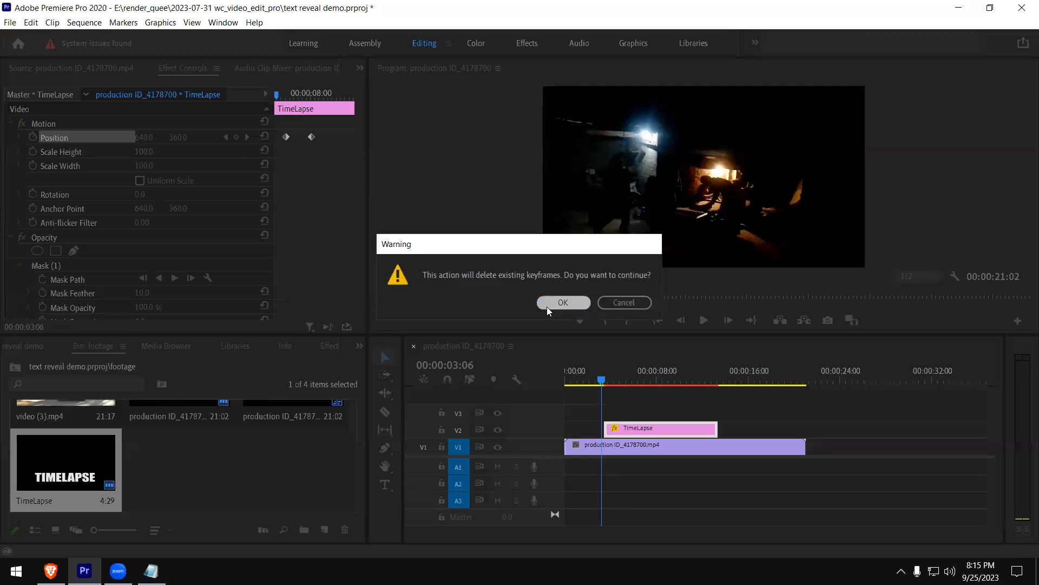
left_click(547, 304)
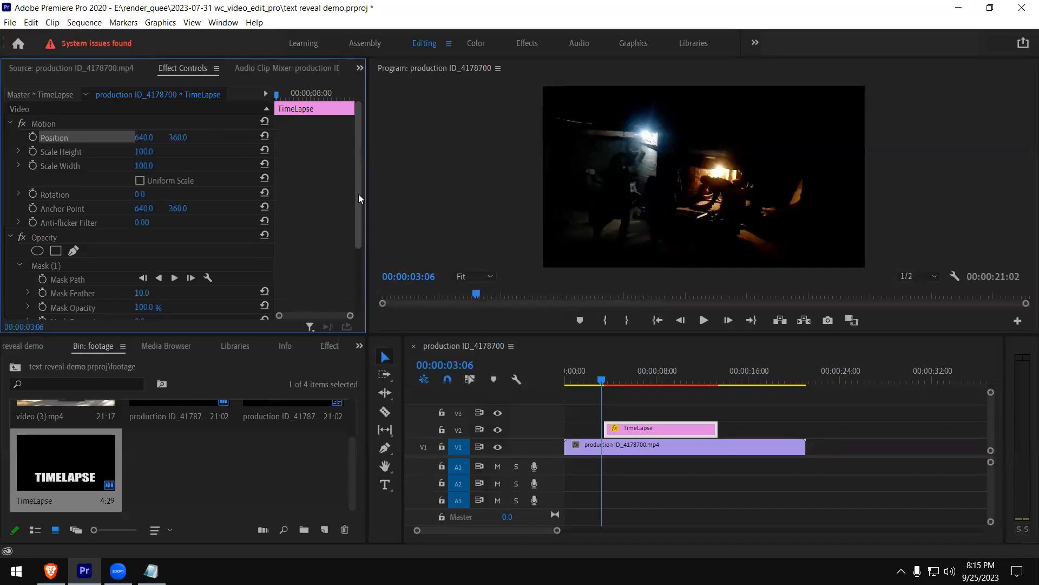
Add a second four-point polygon opacity mask at 00:00:04:29 and place it over the first letters of TIMELAPSE
left_click(622, 371)
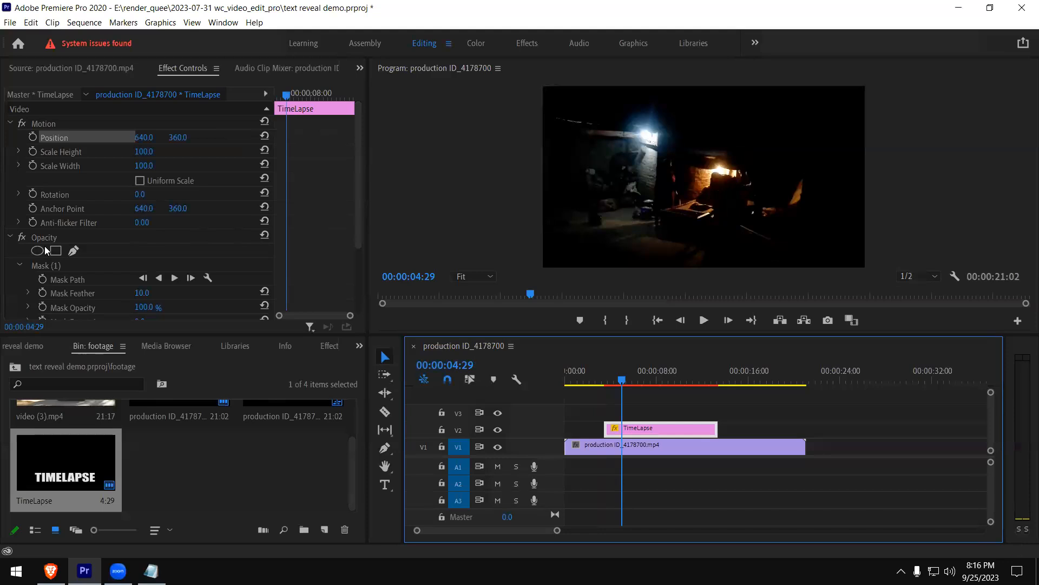
left_click(9, 240)
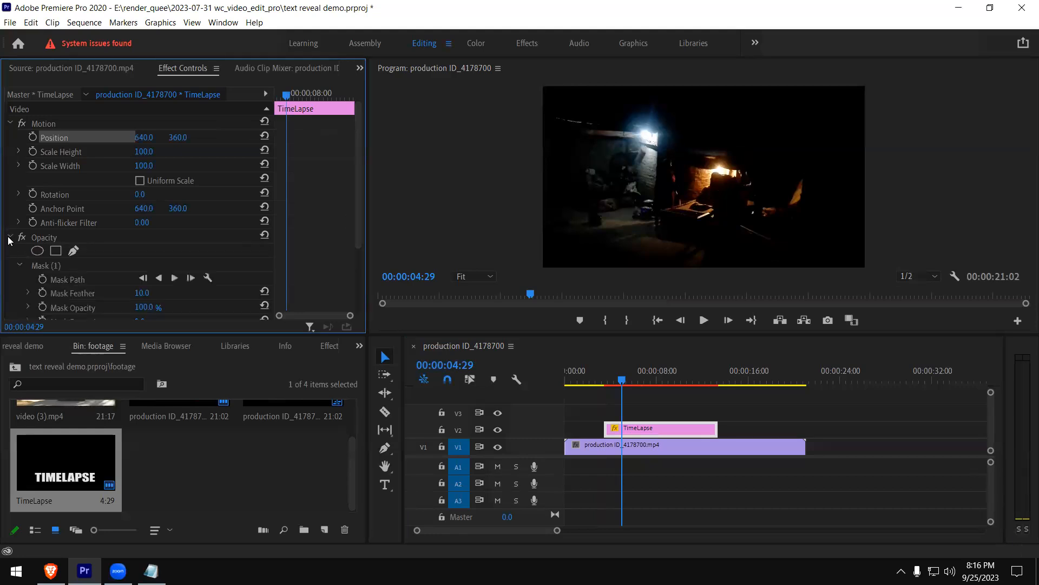
left_click(56, 251)
left_click_drag(695, 171, 592, 223)
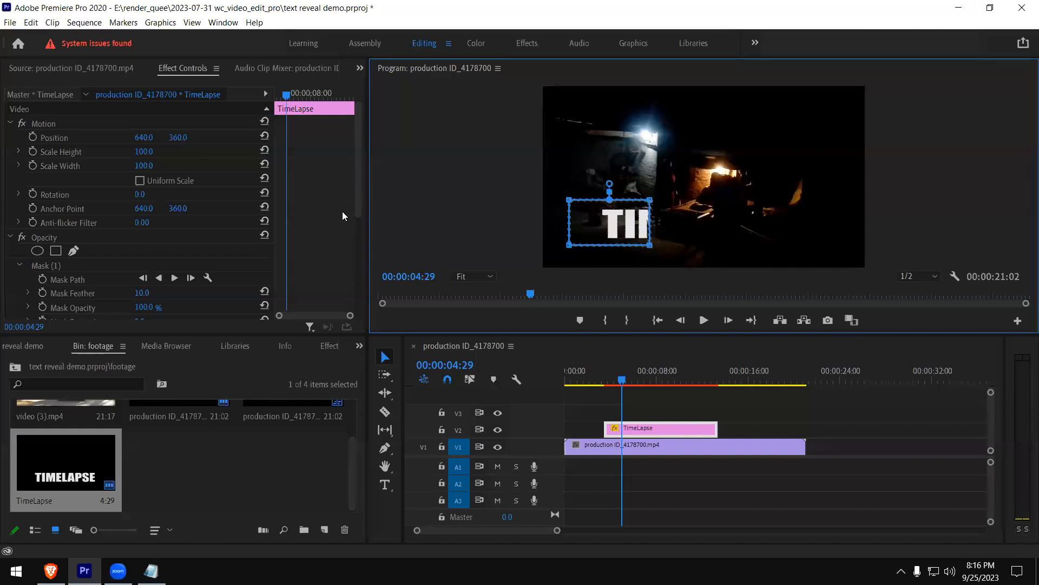
Keyframe the path of Mask (1) at 00:00:04:29 and, with the mask moved slightly further left, at 00:00:08:08
left_click_drag(359, 203, 344, 236)
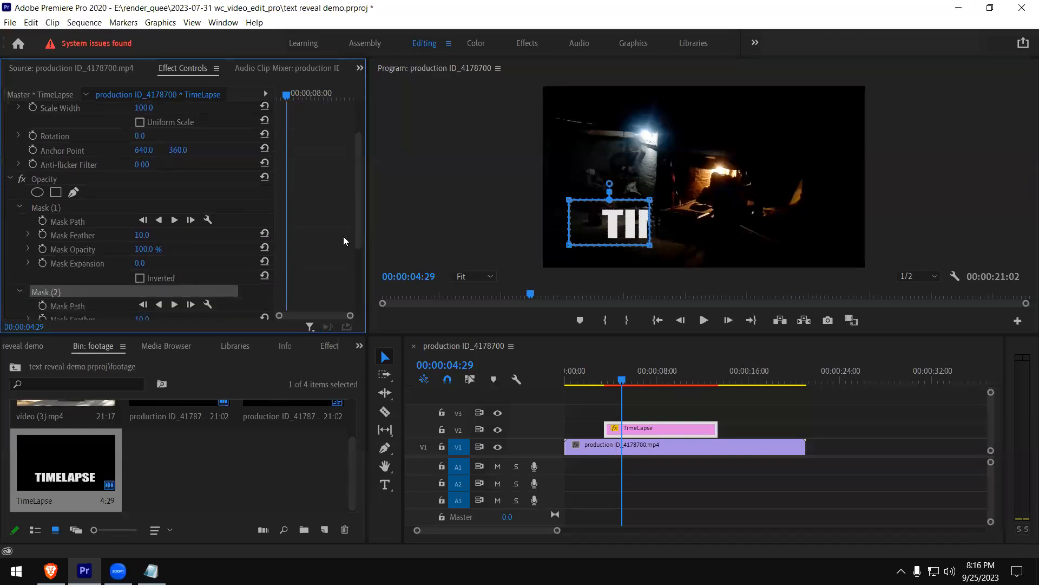
left_click(43, 222)
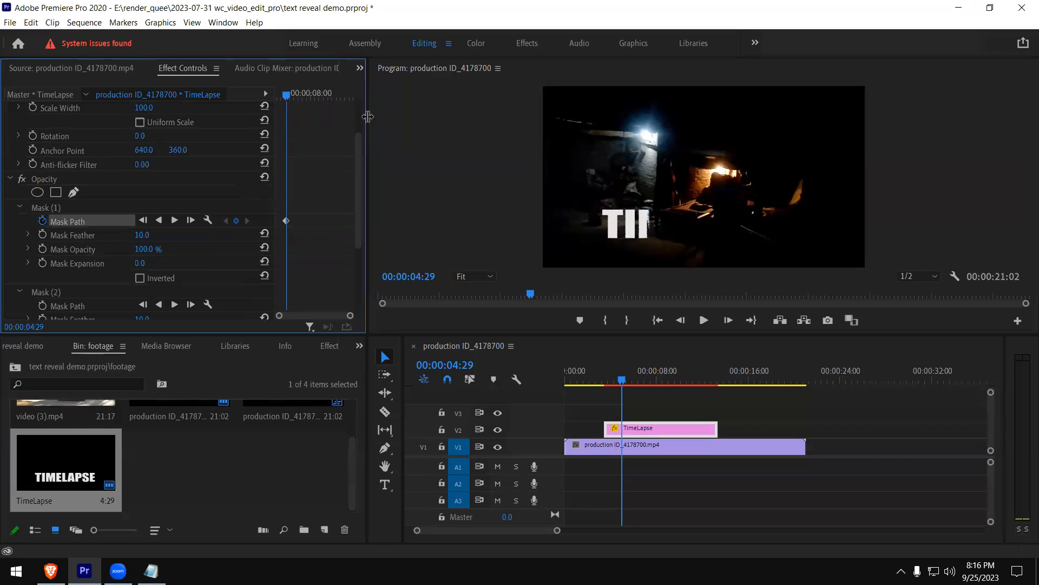
left_click_drag(287, 99, 315, 96)
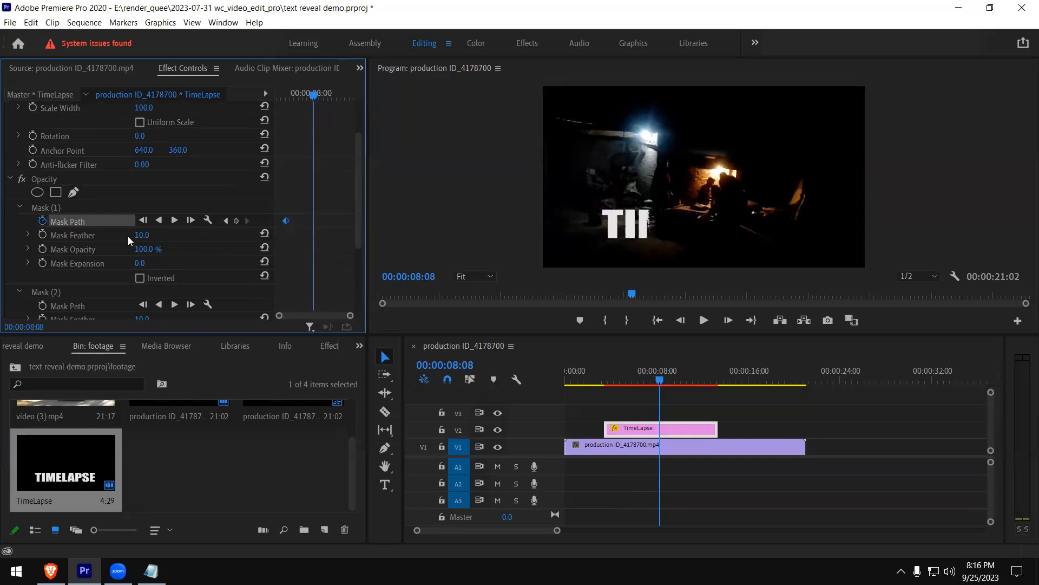
left_click(210, 217)
left_click(626, 228)
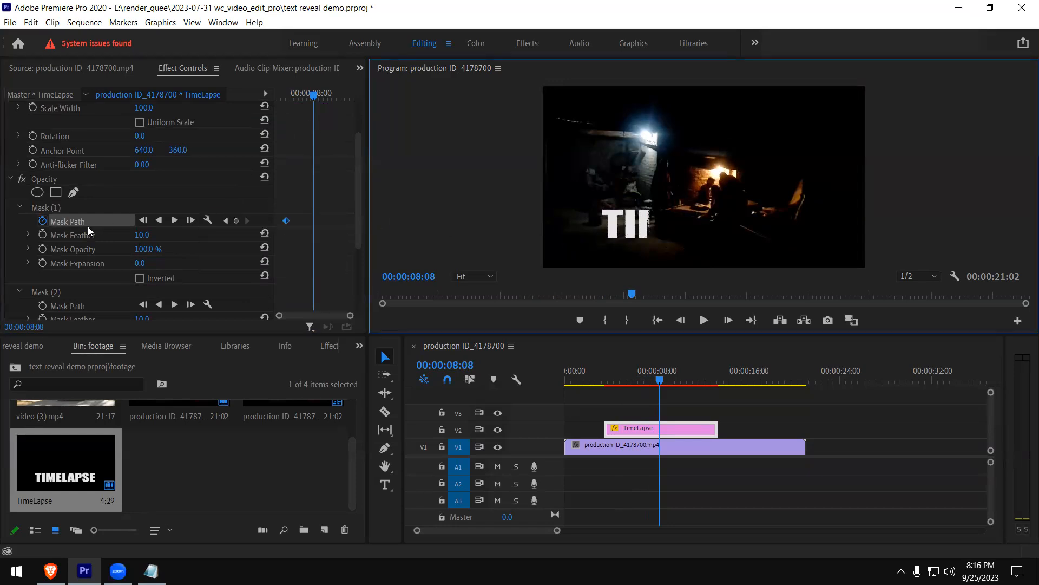
left_click(613, 239)
left_click(510, 228)
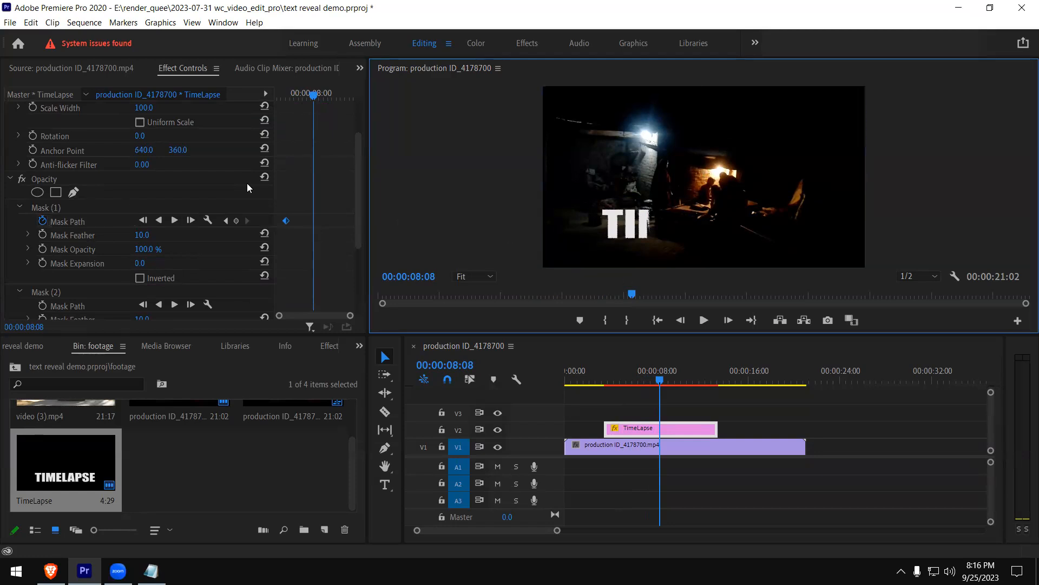
left_click(78, 222)
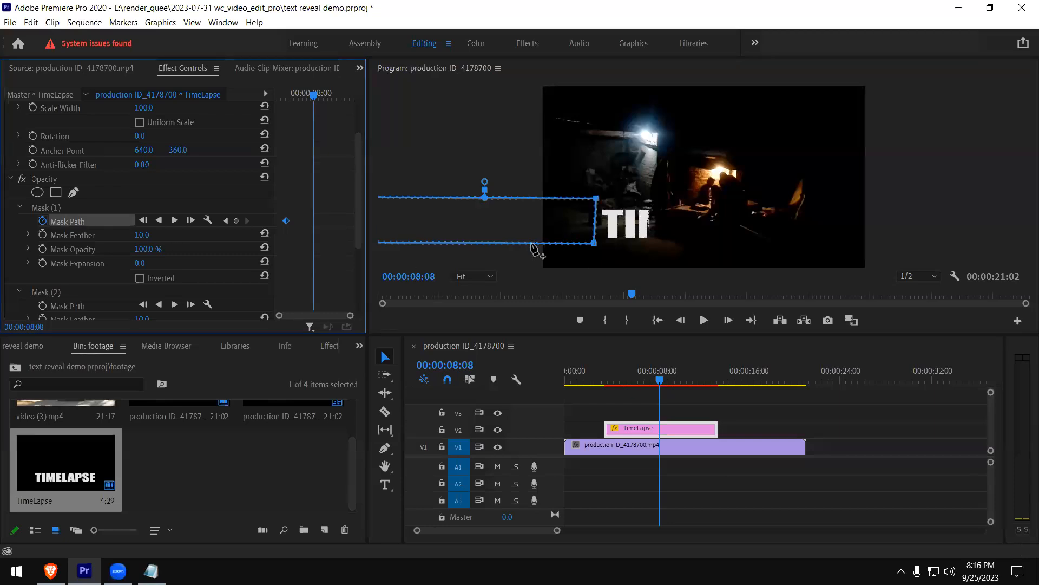
left_click_drag(541, 231, 745, 233)
left_click_drag(555, 215, 519, 232)
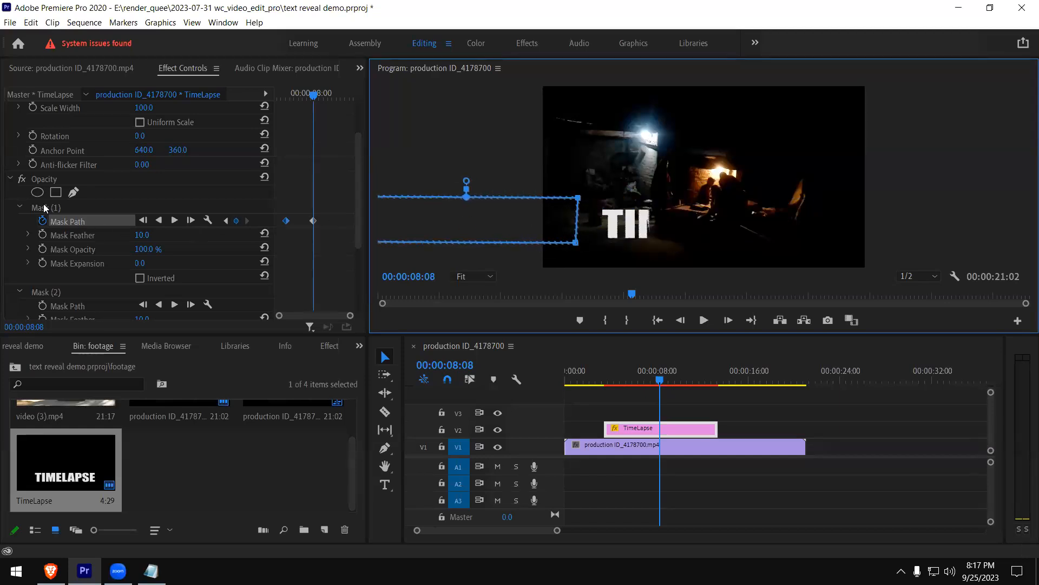
Delete both opacity masks from the TimeLapse clip and create a new four-point polygon mask at 00:00:08:08
left_click(33, 183)
left_click(22, 180)
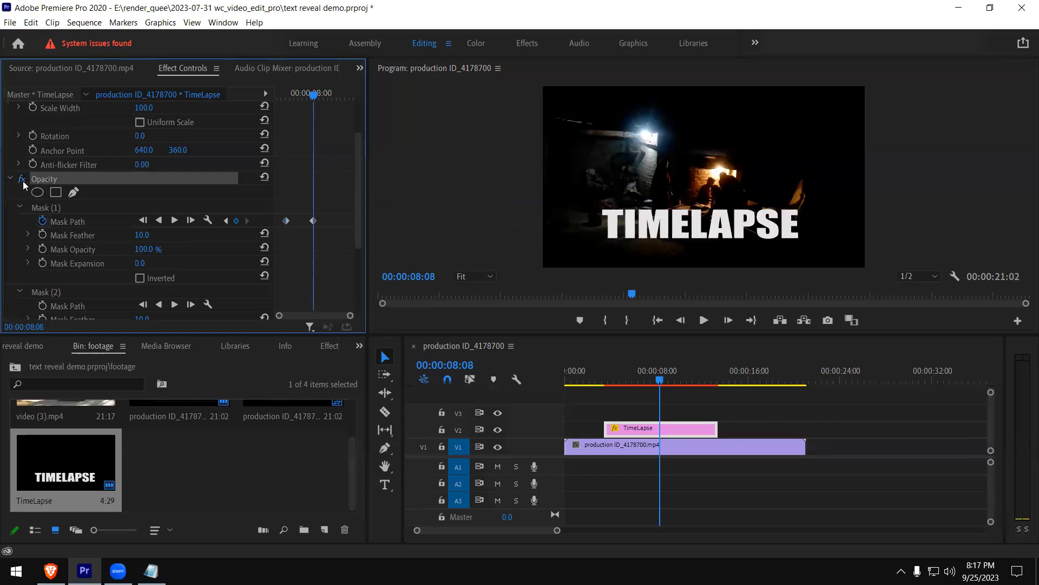
left_click(23, 181)
left_click(43, 211)
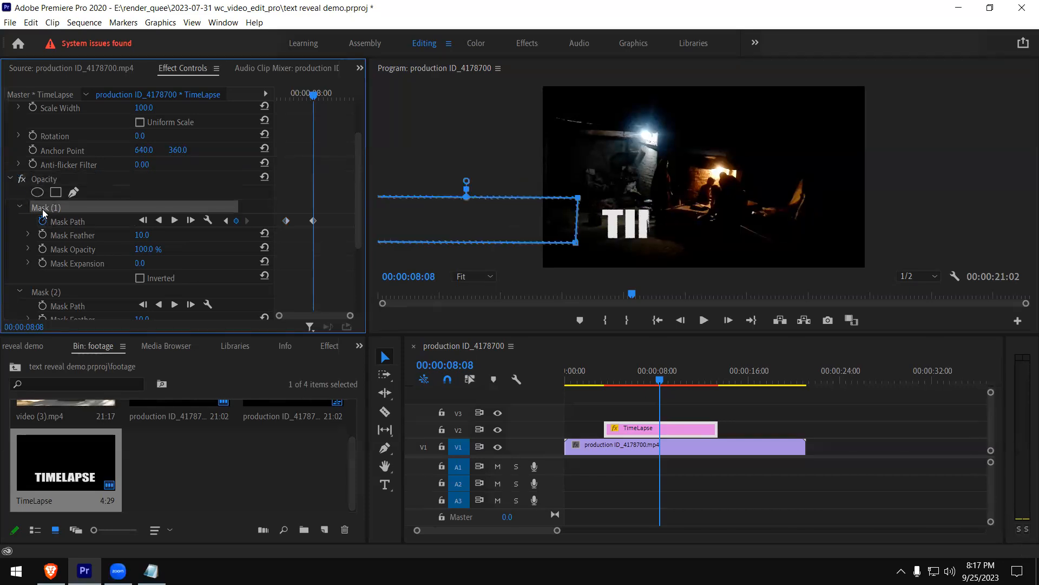
key("Delete")
left_click(43, 210)
key("Delete")
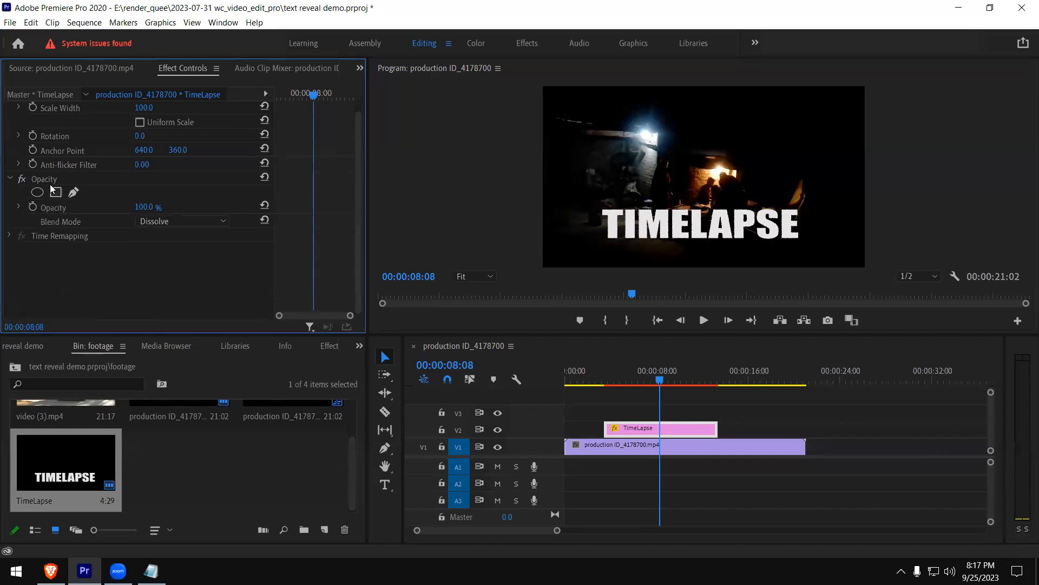
left_click(56, 192)
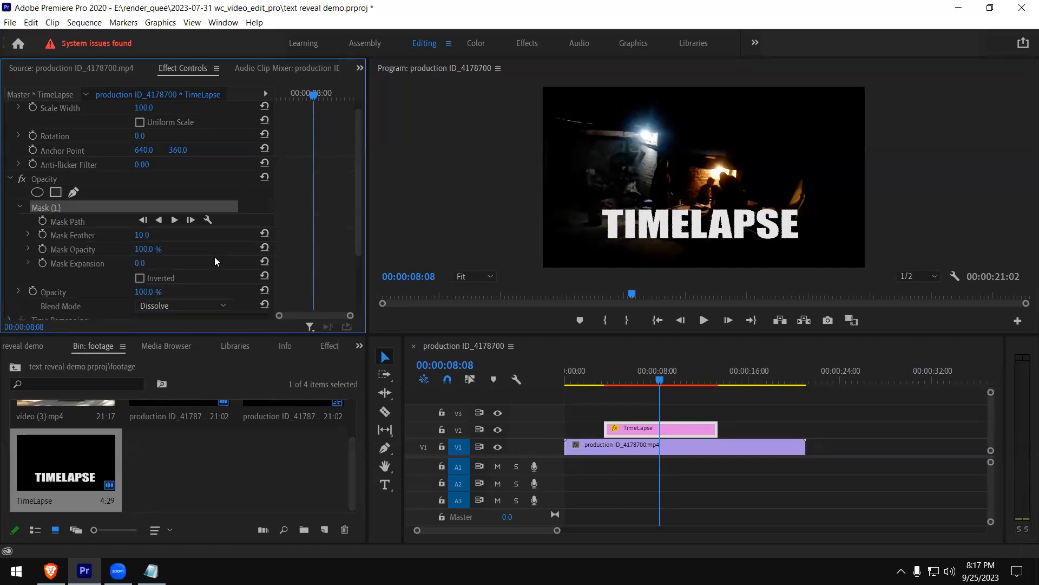
Place the new mask over the first letters of TIMELAPSE and add a Mask Path keyframe at 00:00:08:08
left_click_drag(679, 187, 655, 217)
left_click_drag(586, 230, 586, 228)
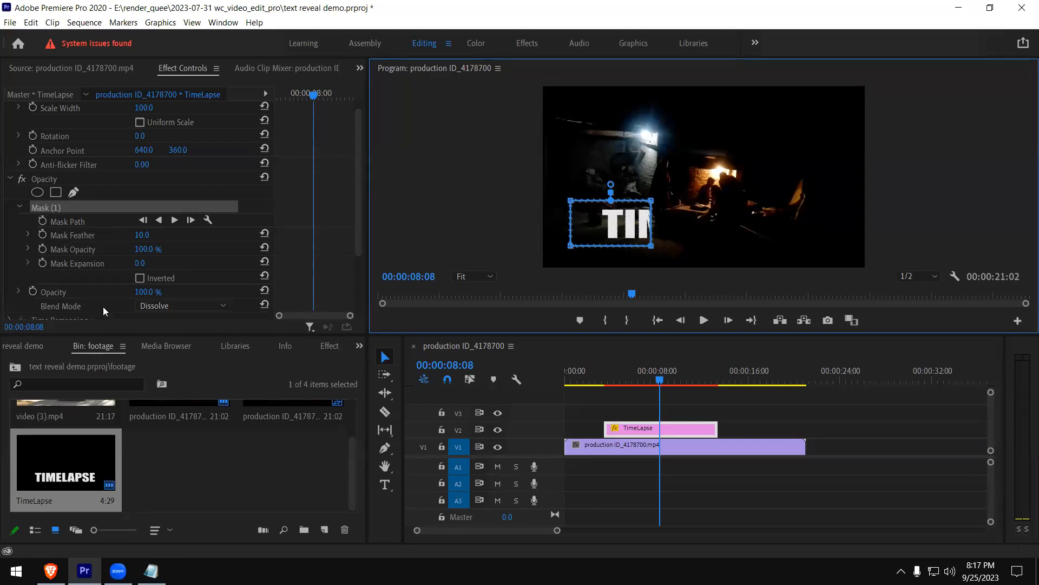
scroll(168, 269, "down", 2)
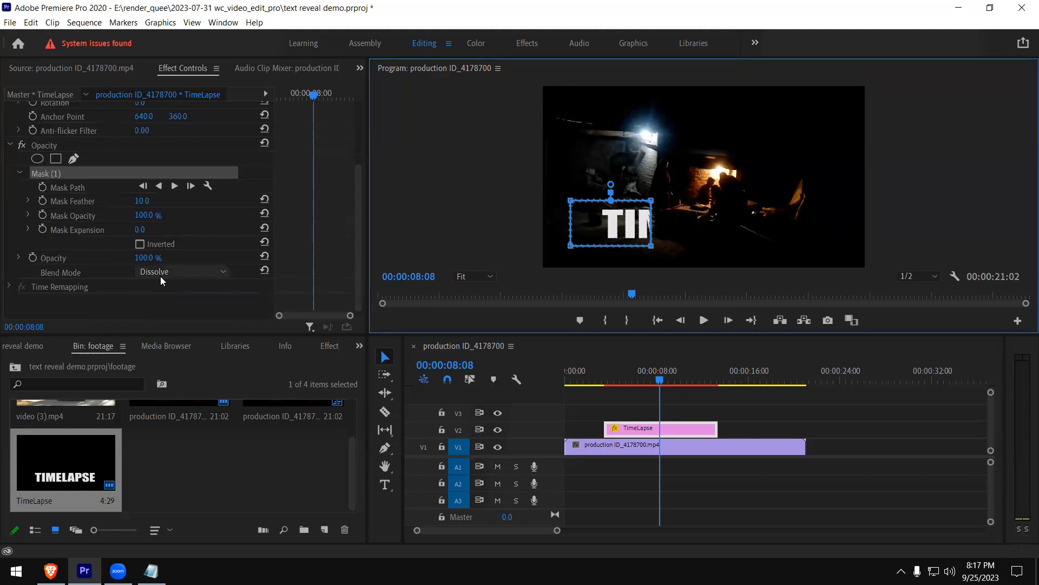
scroll(86, 269, "up", 2)
left_click(42, 242)
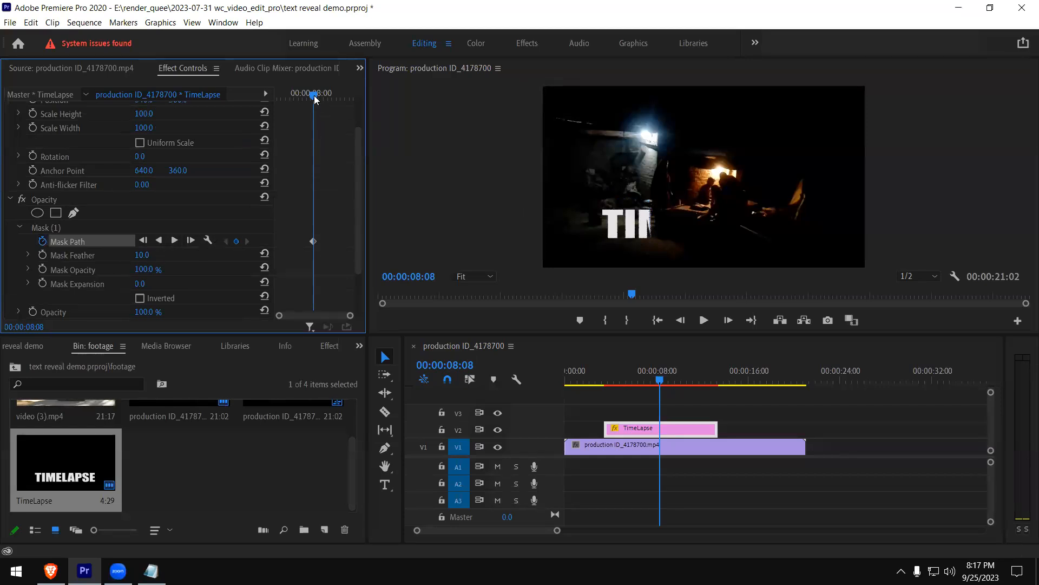
At 00:00:10:19, keyframe the mask path with its two right corners stretched past the end of the word TIMELAPSE
left_click_drag(313, 97, 334, 97)
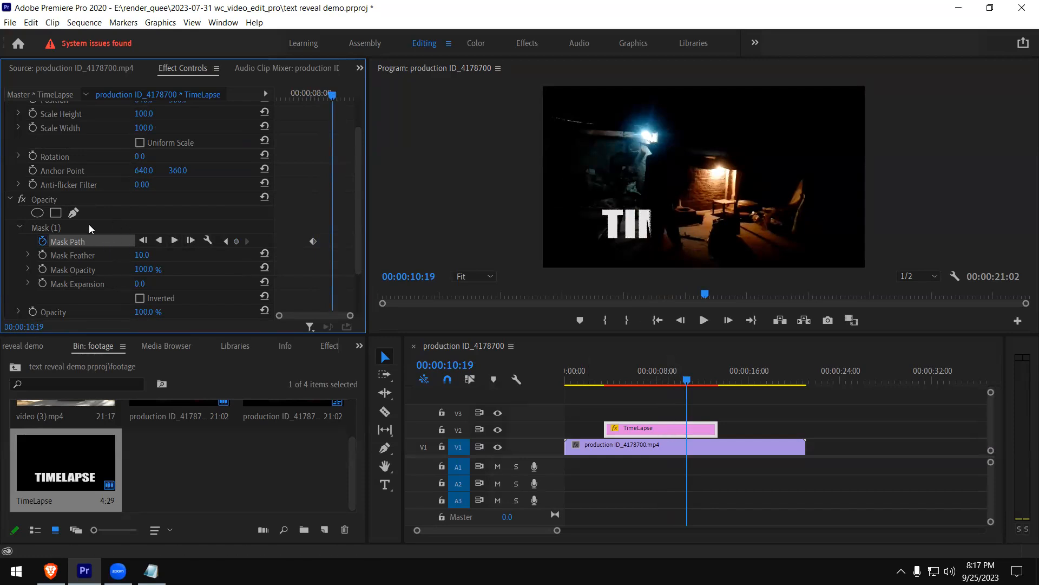
left_click(50, 227)
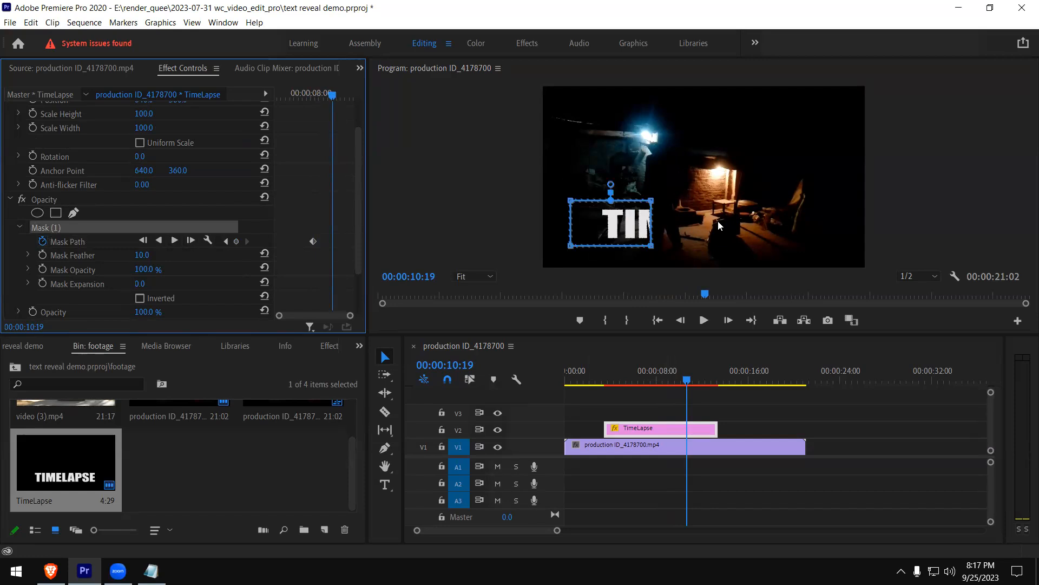
left_click(656, 252)
left_click_drag(665, 247, 840, 245)
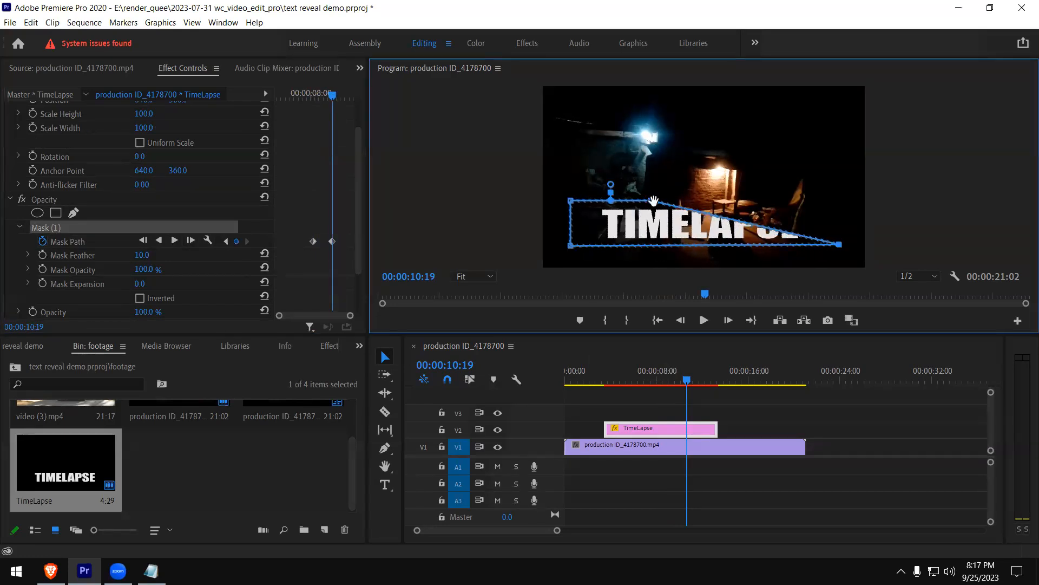
left_click_drag(649, 199, 807, 201)
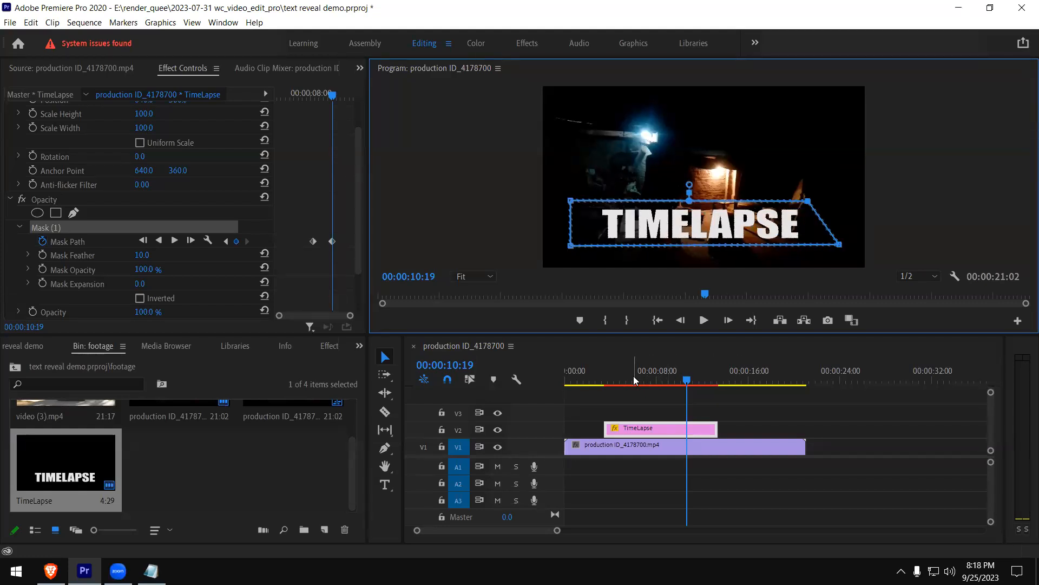
At 00:00:07:04, keyframe the mask path with its right corners pulled back to just before the letter T
left_click(596, 380)
left_click_drag(600, 375, 642, 381)
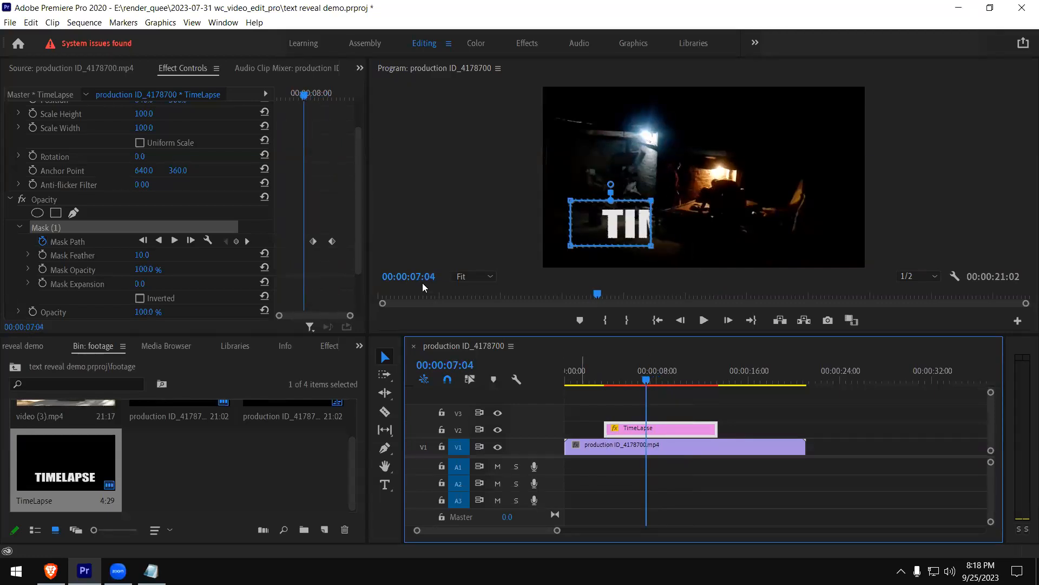
left_click(313, 241)
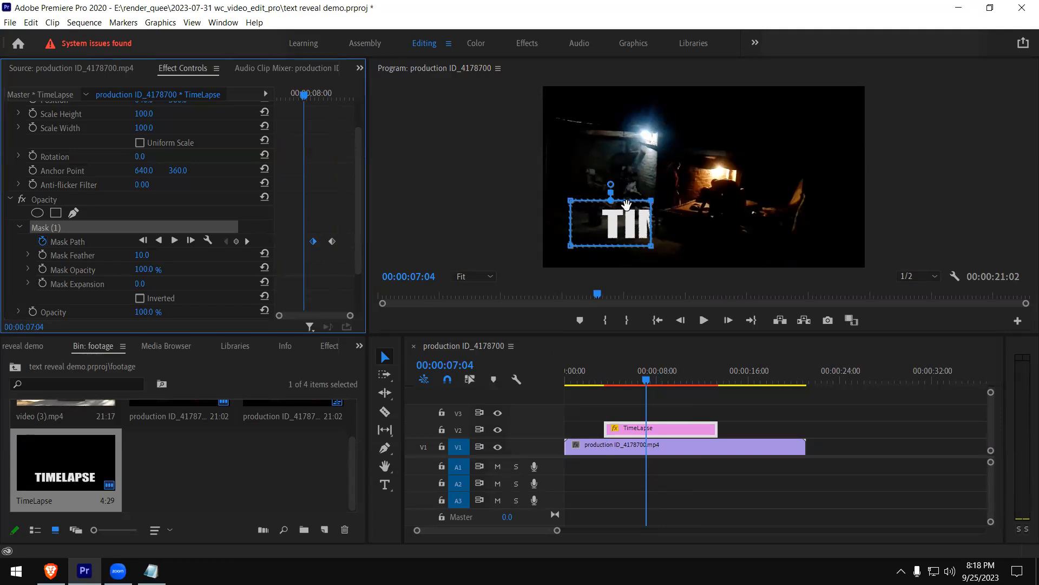
left_click(590, 199)
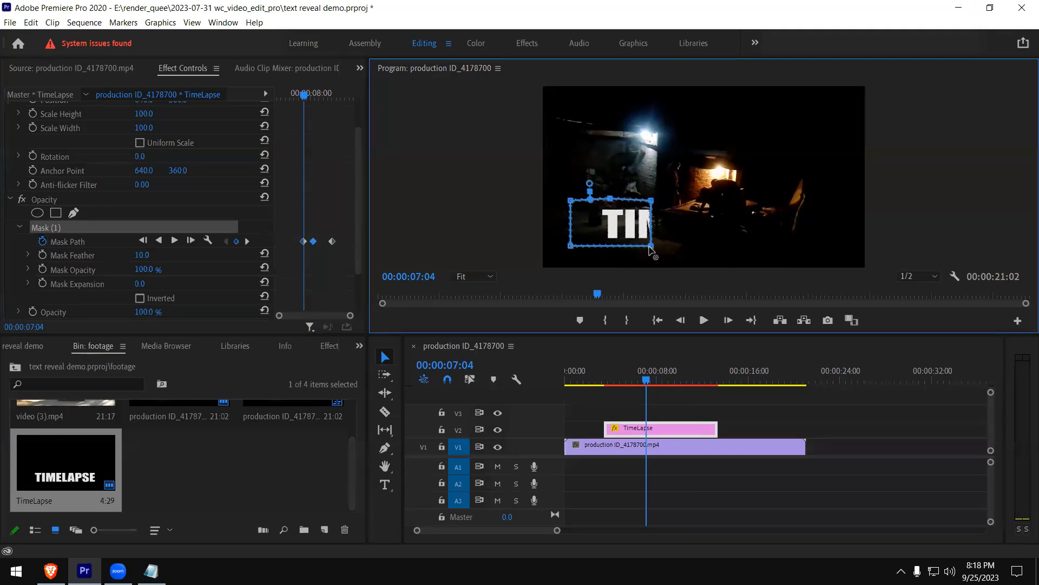
left_click_drag(651, 246, 600, 246)
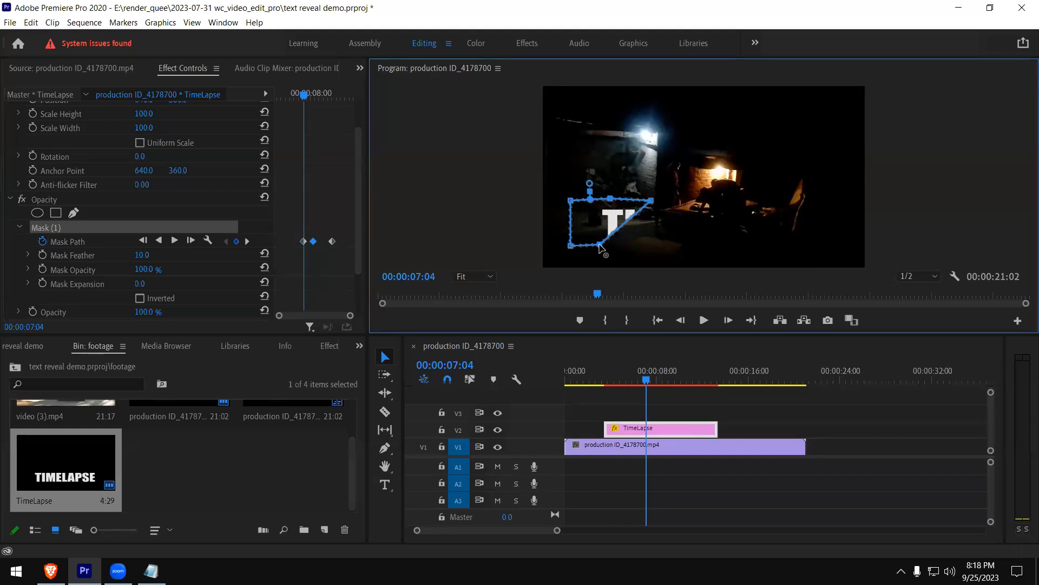
left_click_drag(642, 199, 602, 202)
Play back the text reveal in the maximized program monitor to check the mask path animation
mouse_move(647, 379)
left_mouse_down()
mouse_move(595, 378)
mouse_move(695, 373)
mouse_move(638, 374)
left_mouse_up()
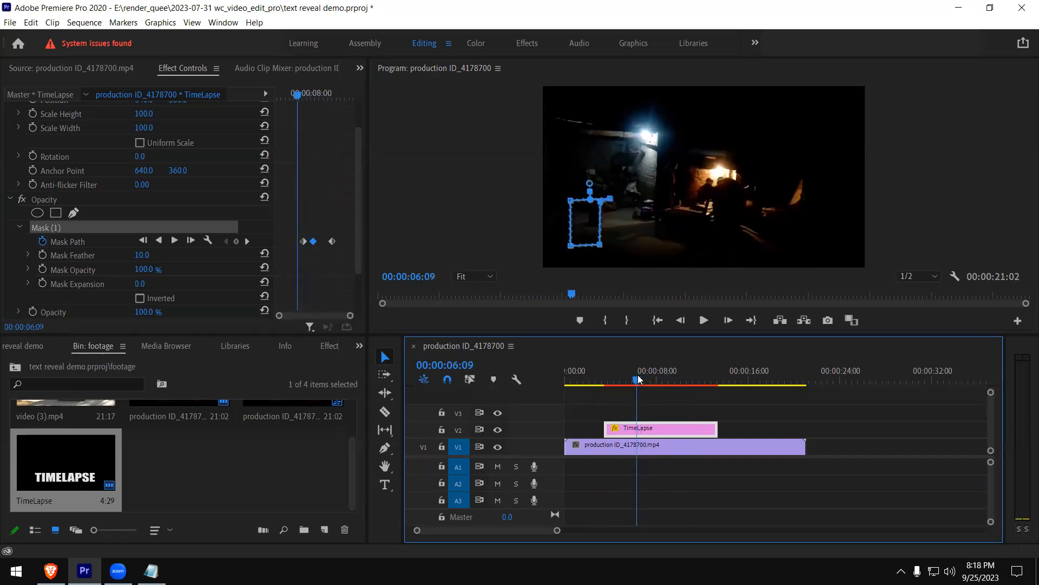
left_click(700, 215)
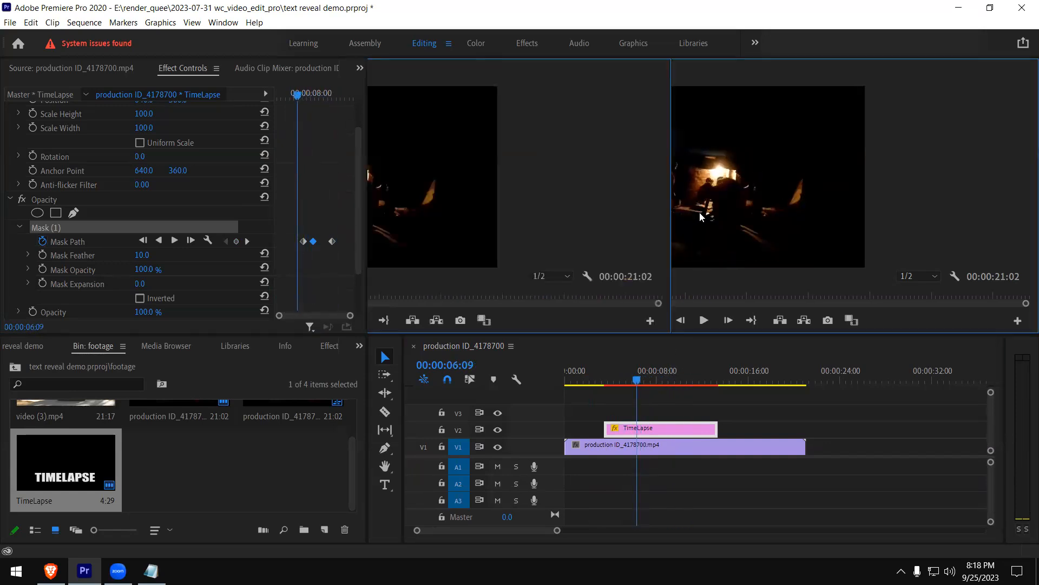
key("grave")
left_click(49, 504)
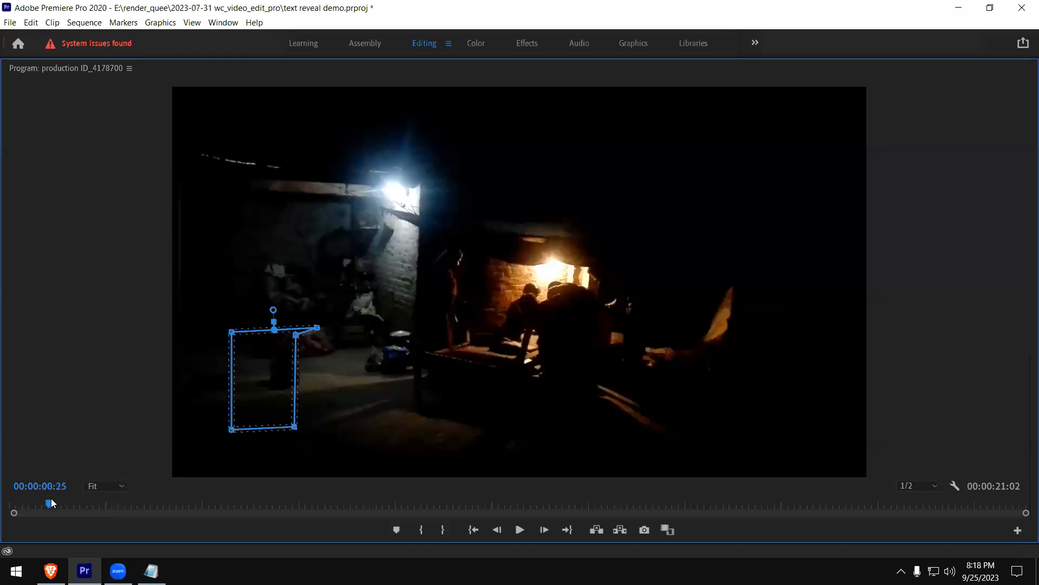
left_click(520, 531)
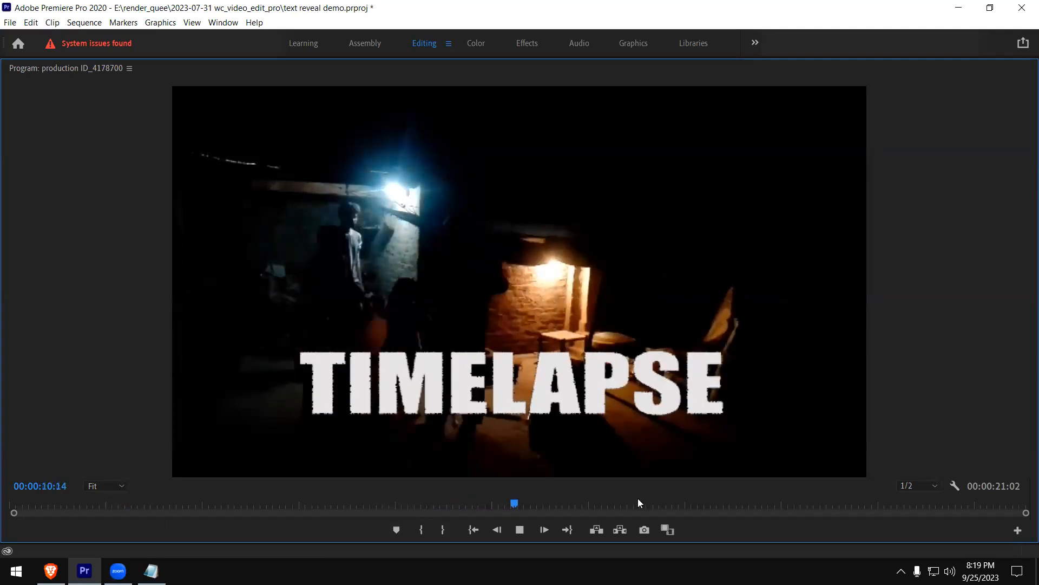
key("space")
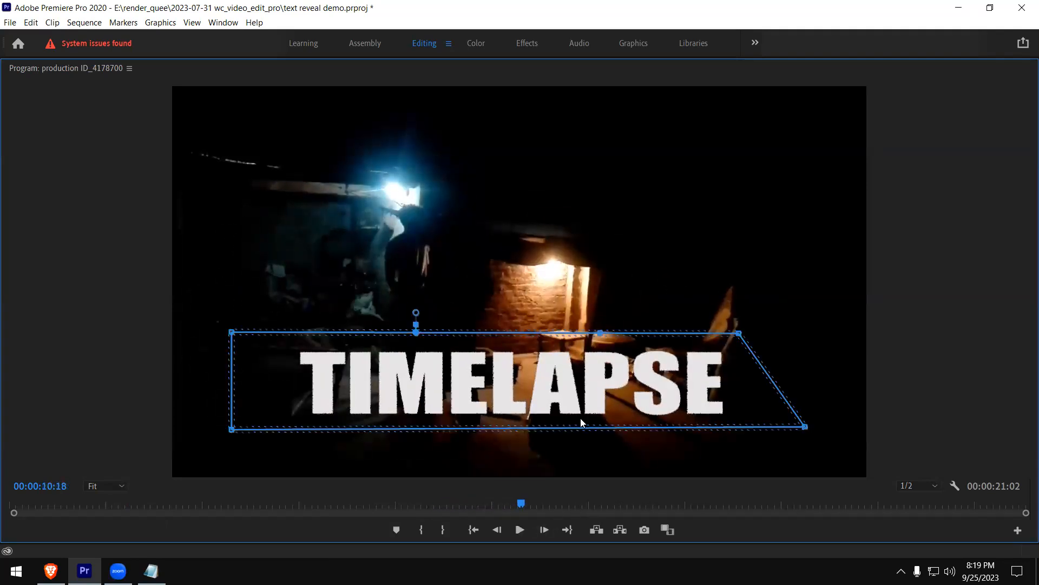
key("grave")
Raise the Mask Feather of Mask (1) to 119.8 while viewing the partly revealed title at 00:00:09:03
left_click_drag(598, 384, 671, 379)
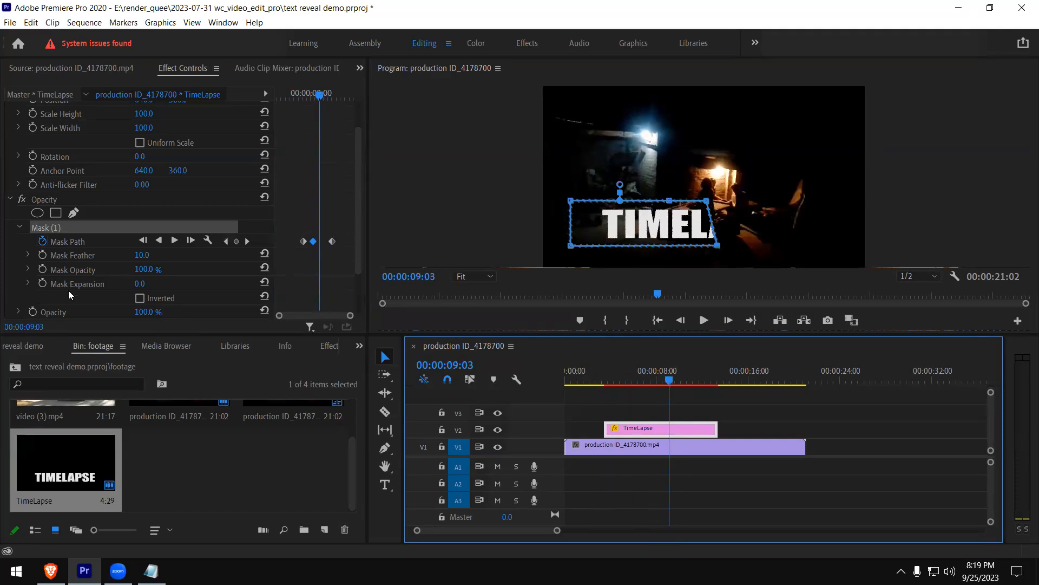
left_click(68, 254)
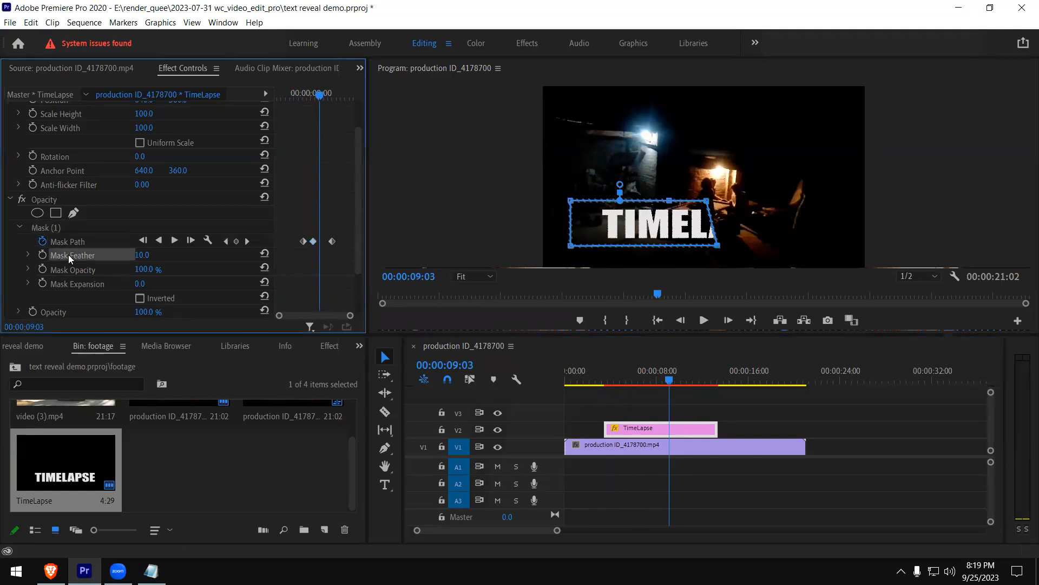
left_click(28, 254)
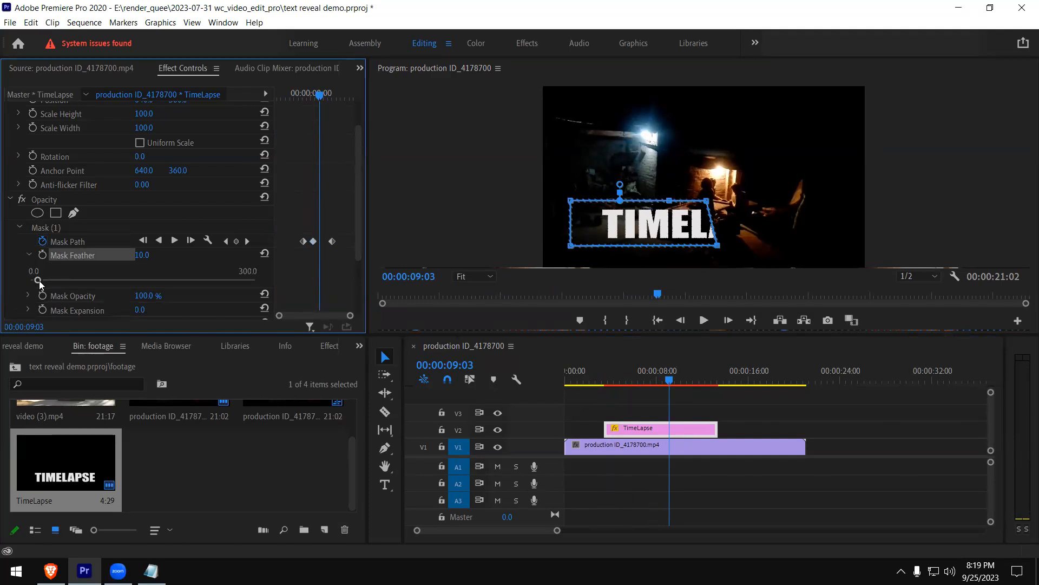
left_click_drag(39, 280, 104, 282)
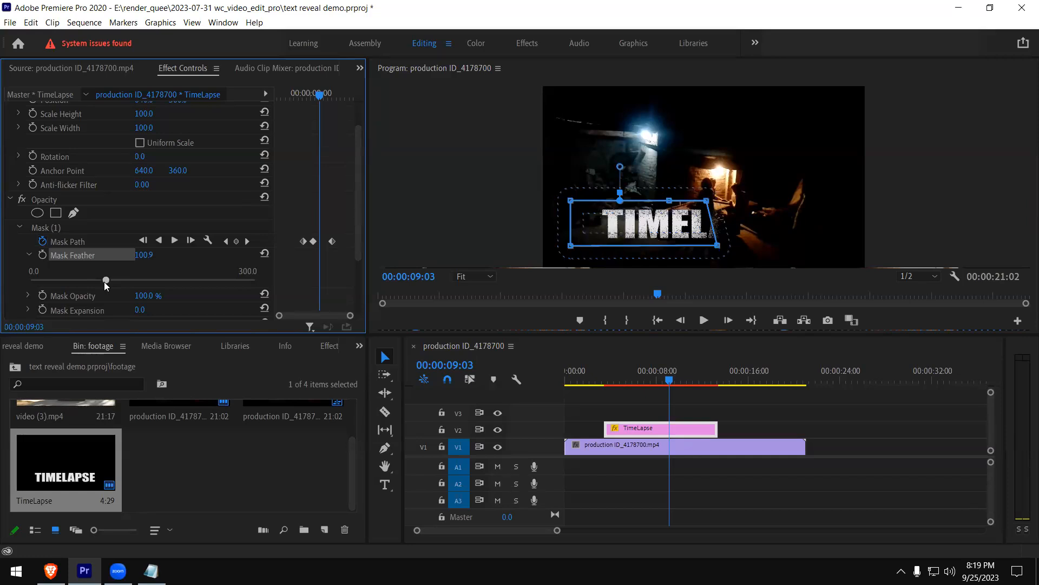
left_click_drag(107, 281, 119, 280)
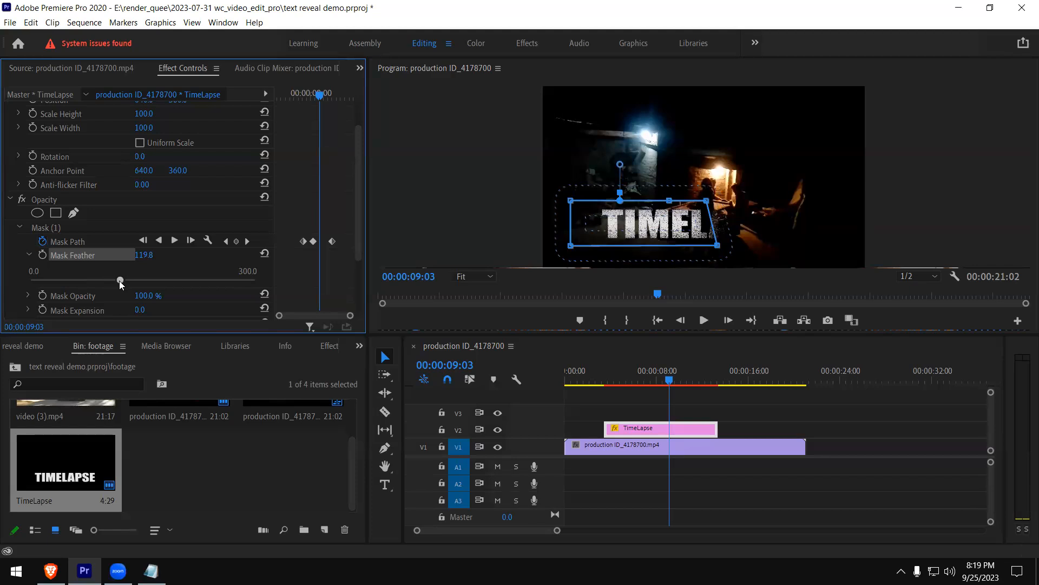
Play back the feathered text reveal, first at normal size and again in the maximized program monitor
left_click(596, 384)
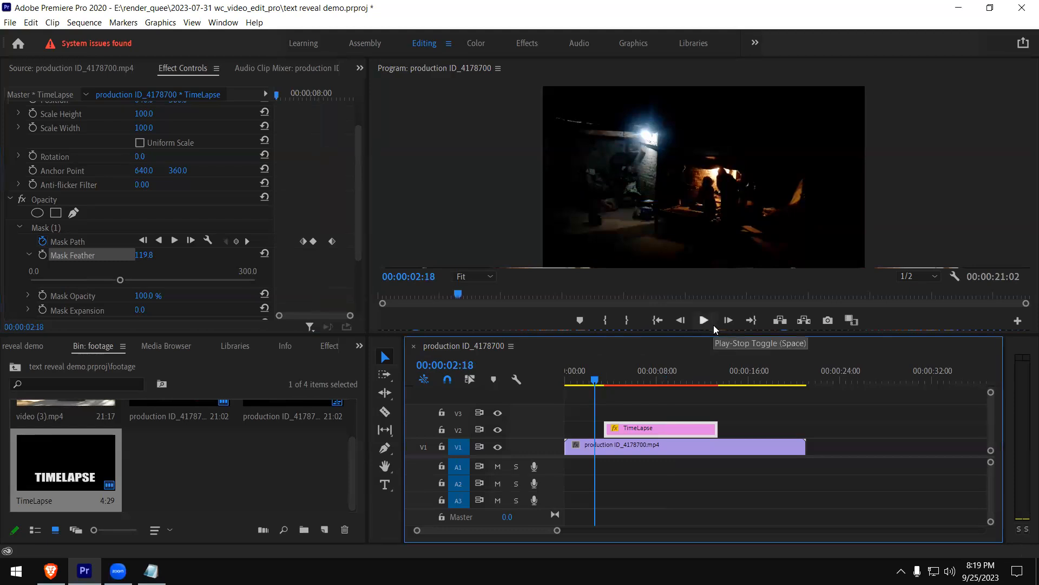
left_click(705, 320)
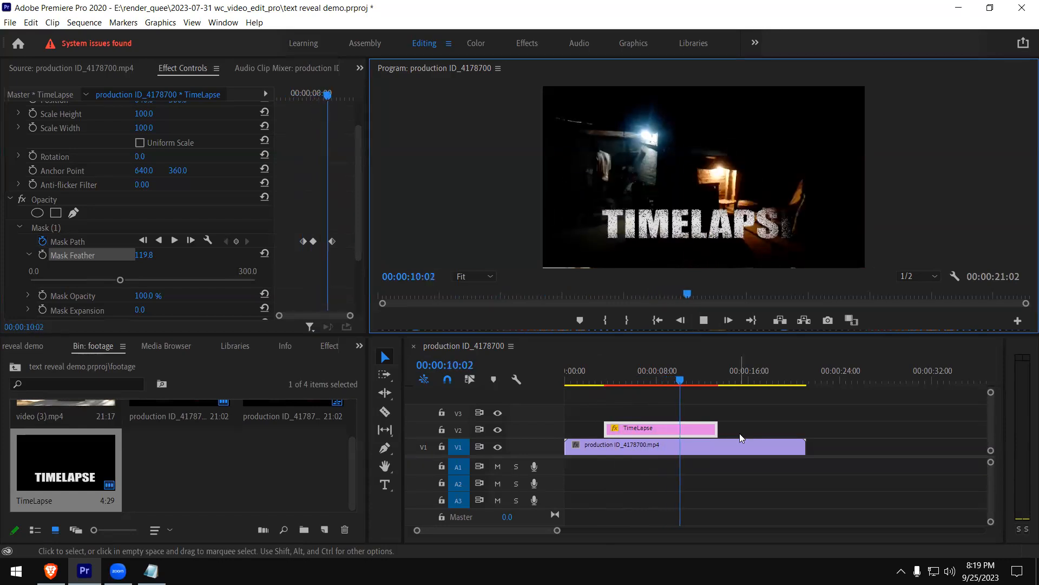
key("space")
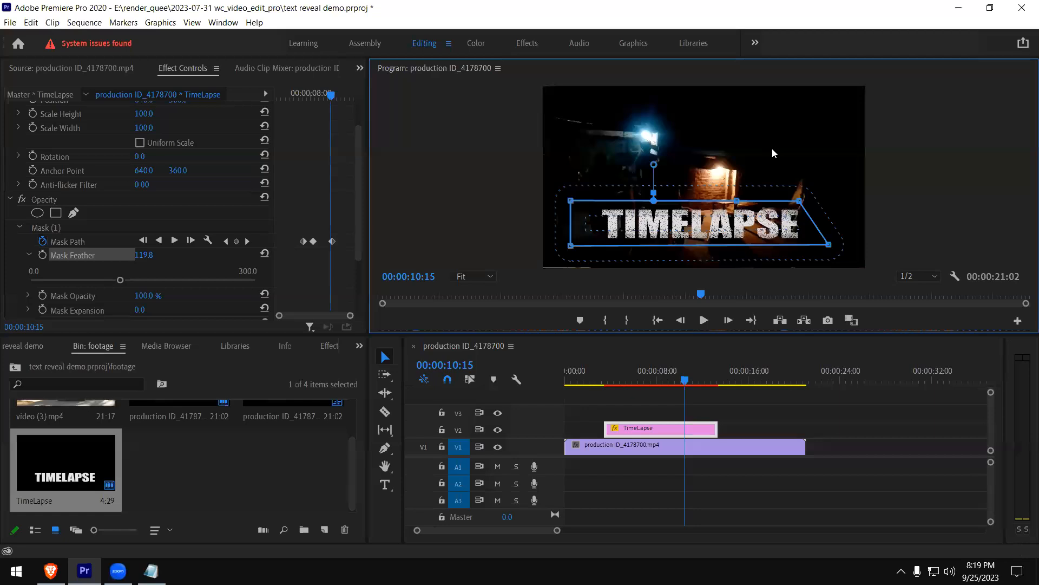
key("grave")
left_click_drag(267, 503, 181, 505)
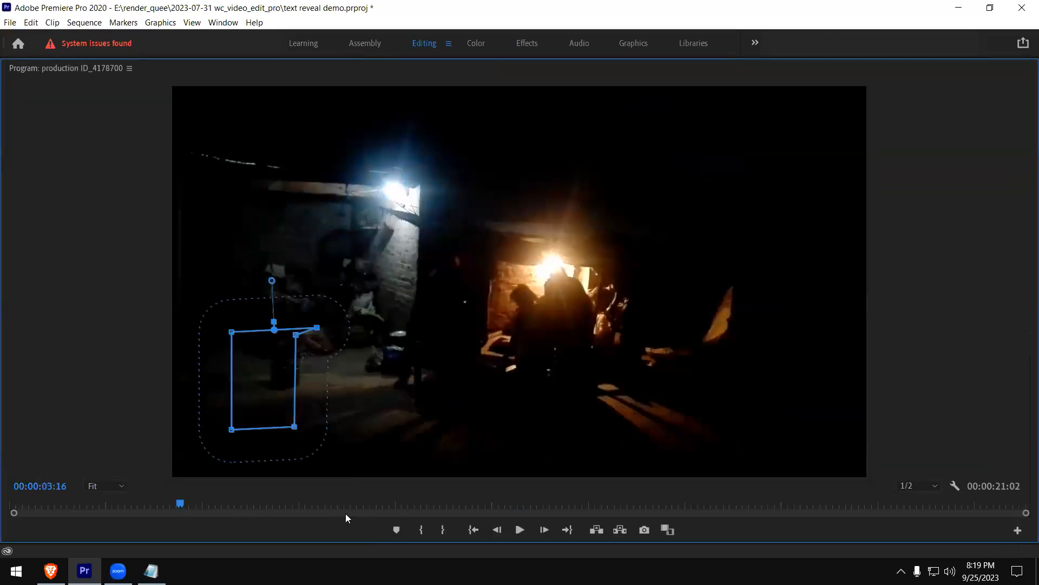
left_click(521, 530)
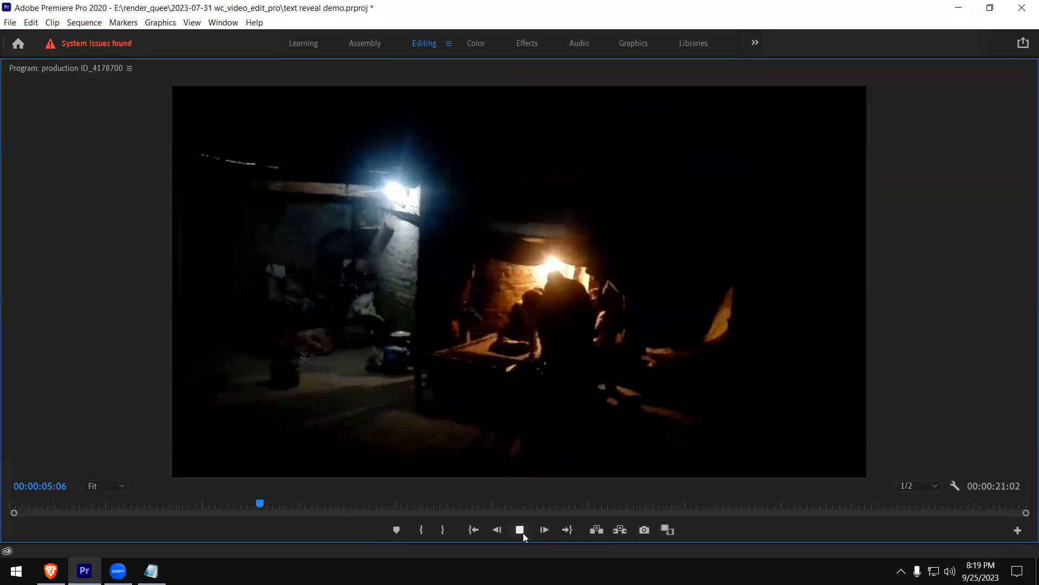
left_click(523, 533)
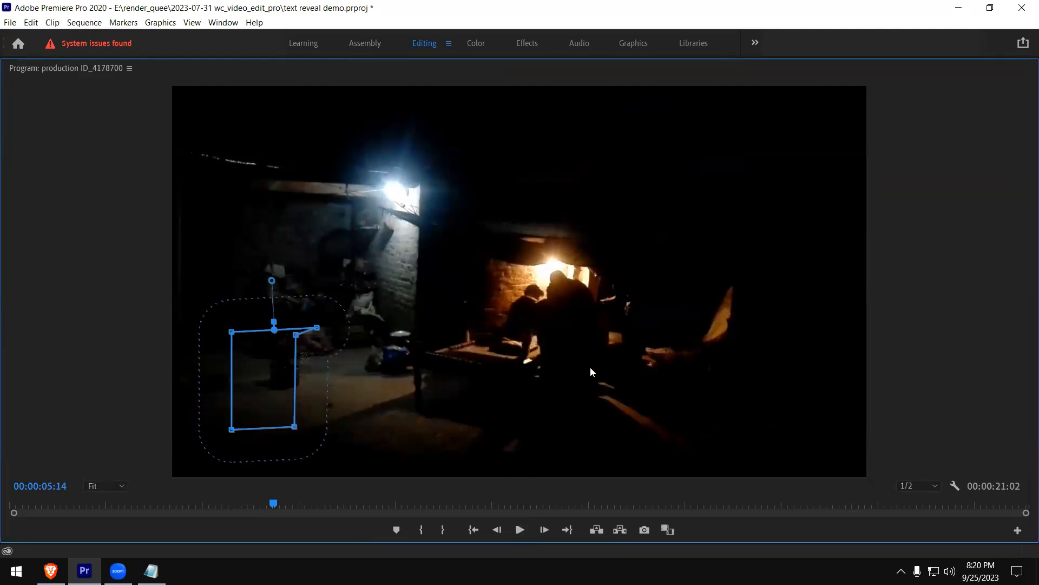
key("space")
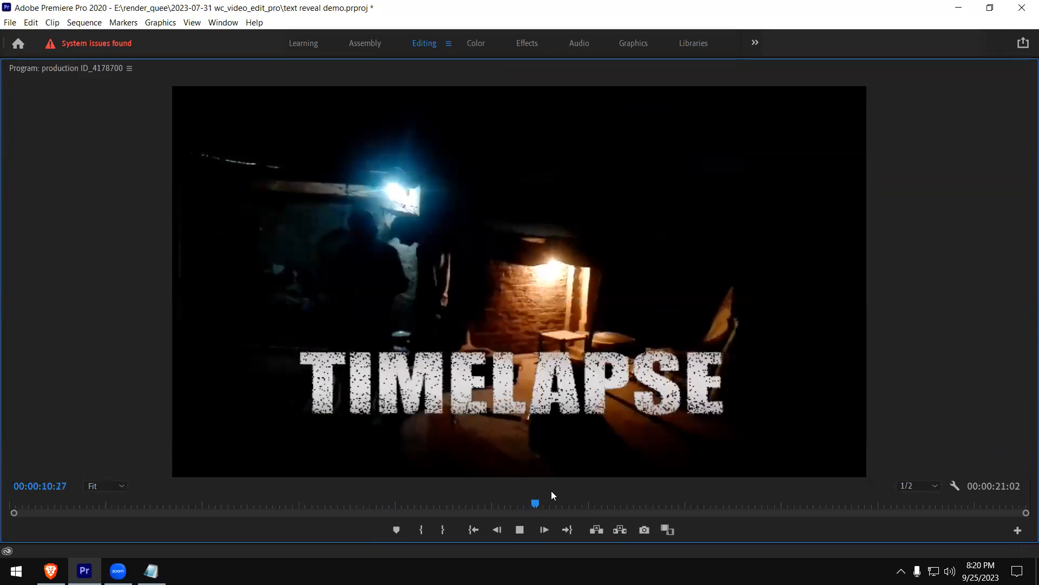
key("space")
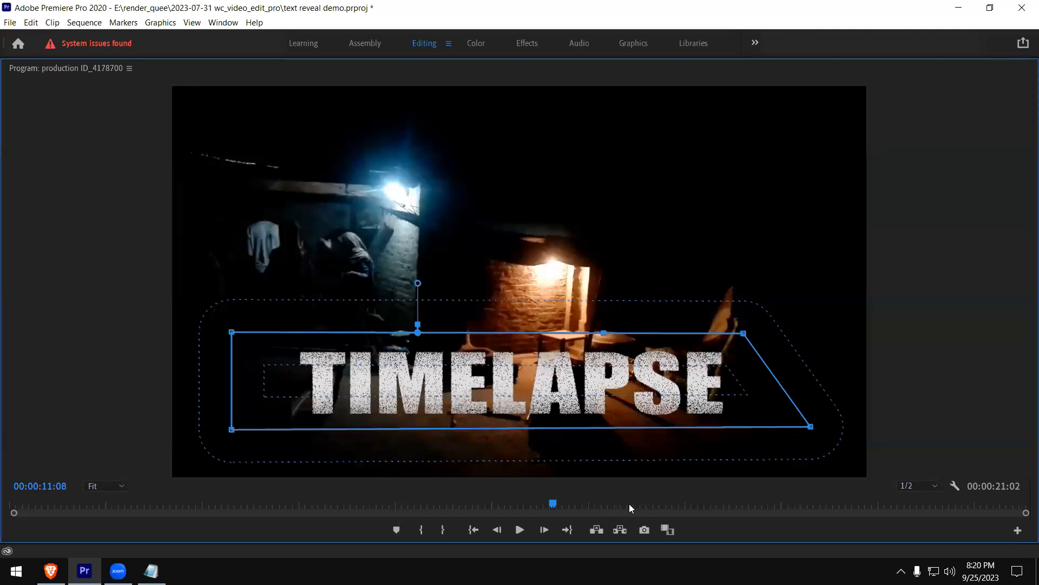
key("grave")
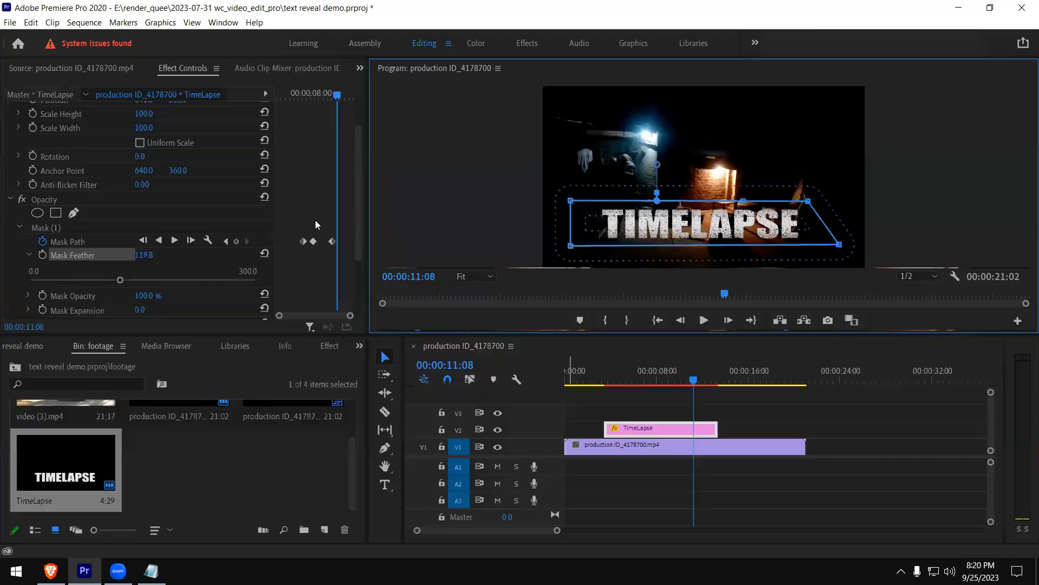
Shift the first two Mask Path keyframes earlier on the TimeLapse clip, leaving the last keyframe in place
left_click_drag(337, 95, 312, 102)
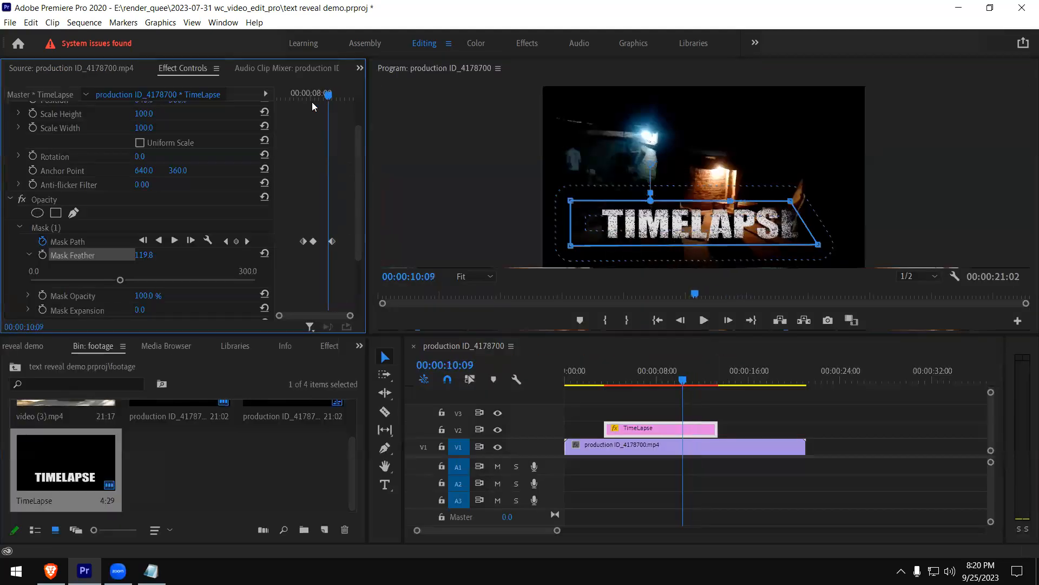
left_click(312, 241)
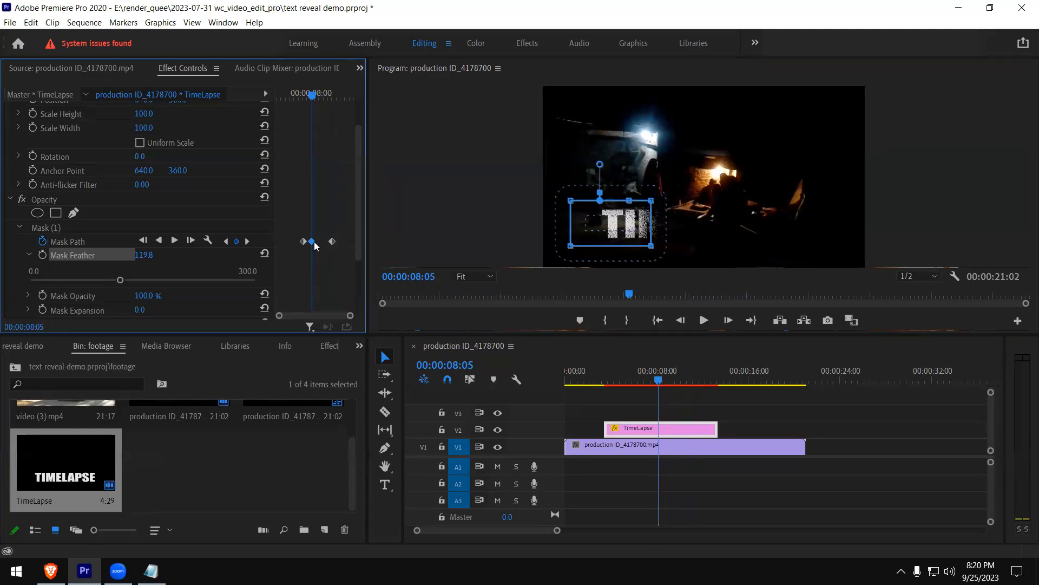
mouse_move(316, 244)
left_mouse_down()
mouse_move(286, 249)
mouse_move(311, 244)
mouse_move(296, 241)
left_mouse_up()
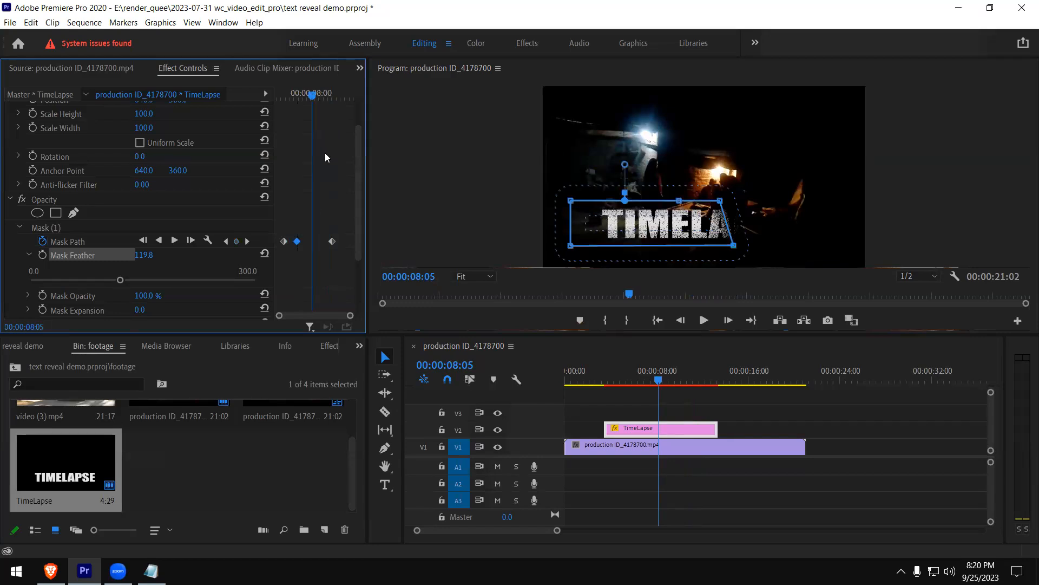
Play back the retimed reveal from before the title and stop at 00:00:07:21
left_click_drag(297, 95, 264, 112)
key("space")
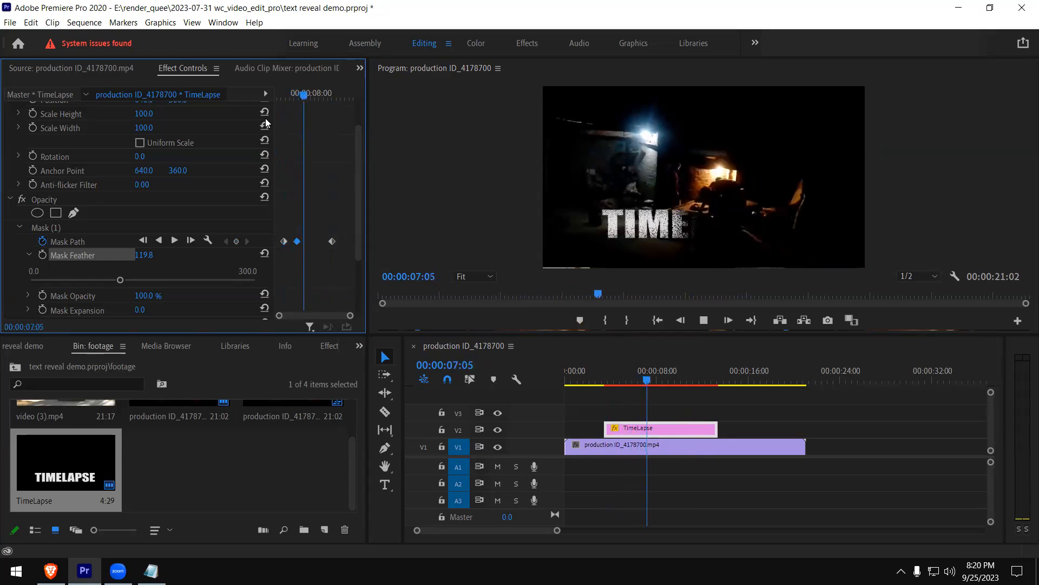
key("space")
left_click(650, 434)
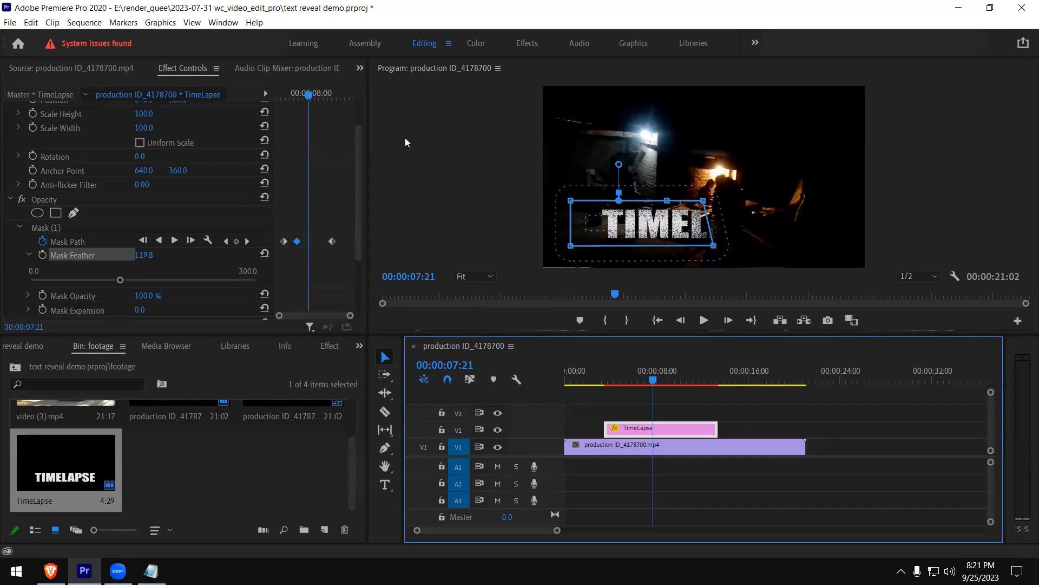
left_click(10, 23)
mouse_move(22, 39)
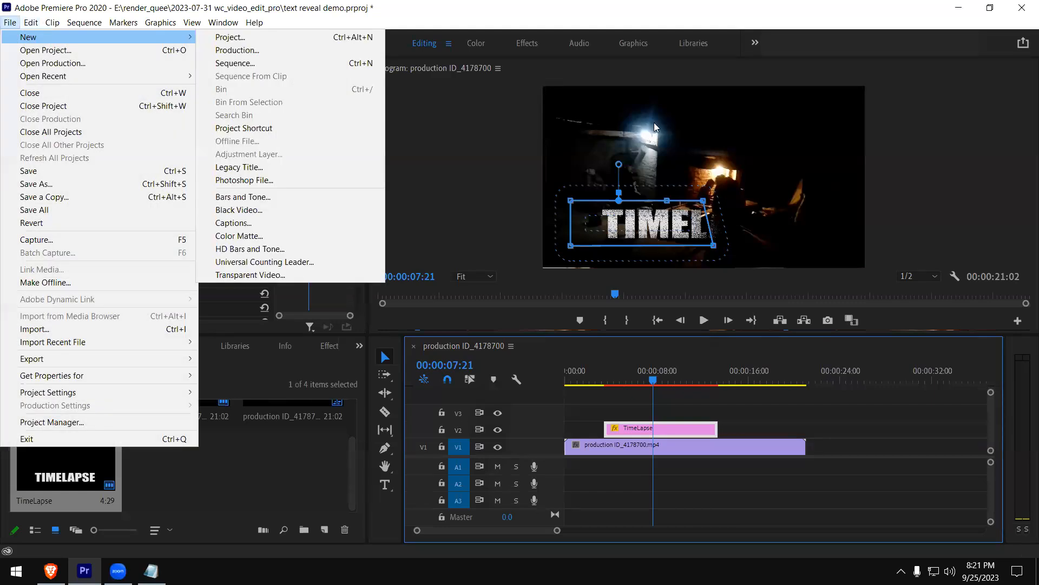
left_click(602, 131)
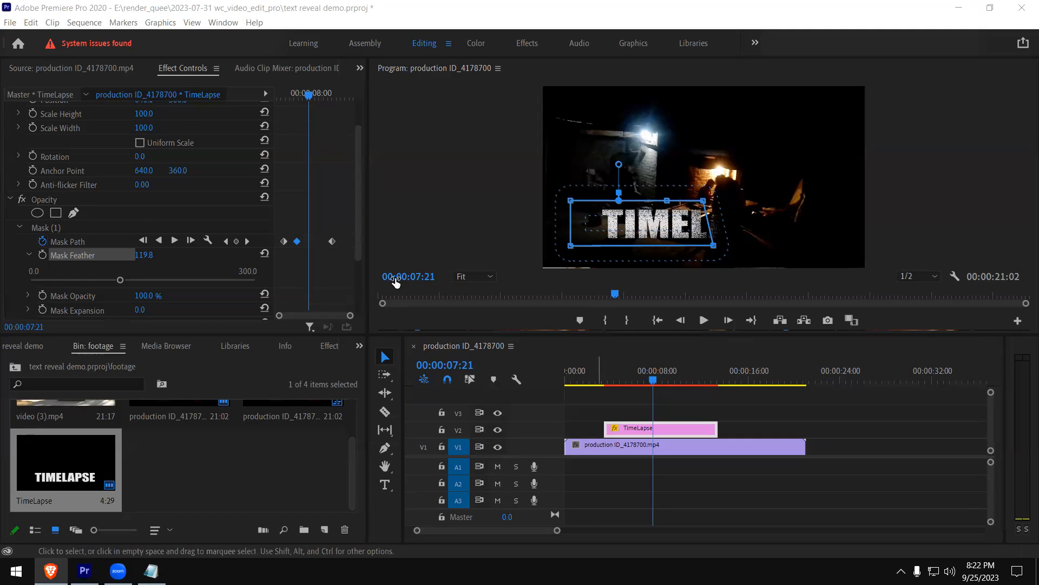
left_click(10, 23)
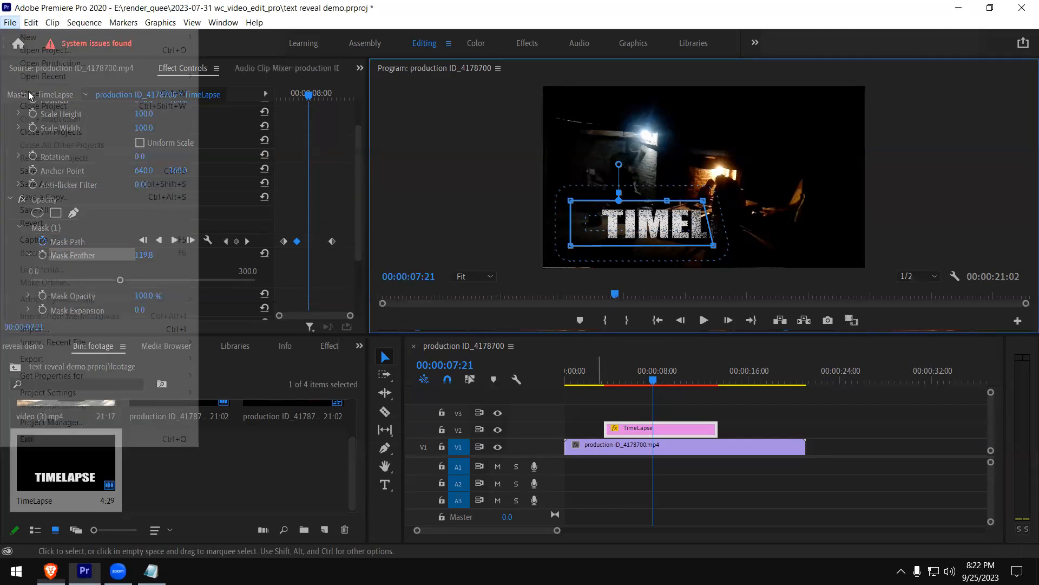
left_click(333, 284)
key("grave")
Close all open projects, saving the changes to text reveal demo.prproj
left_click(10, 23)
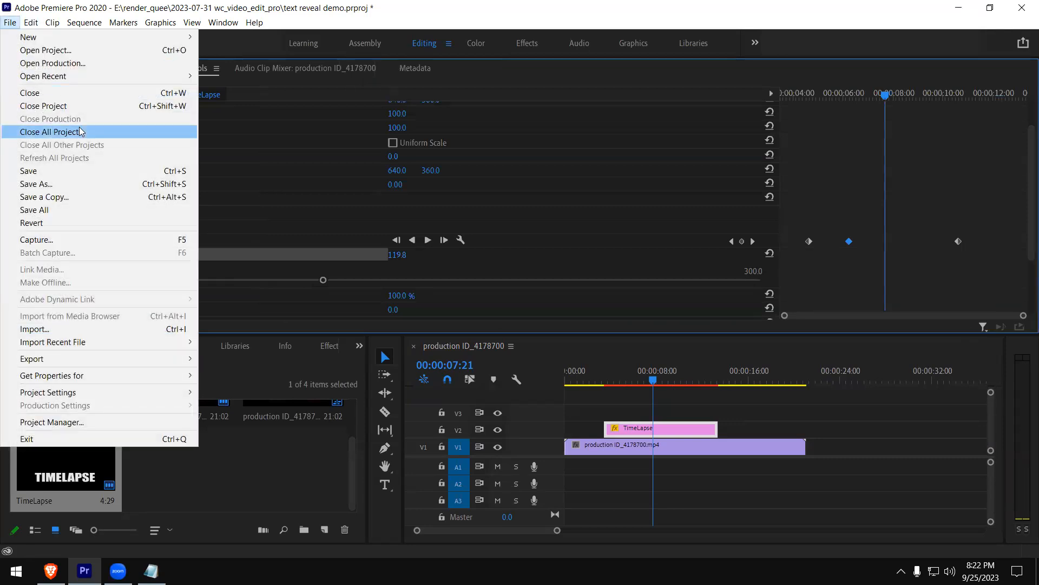
left_click(80, 131)
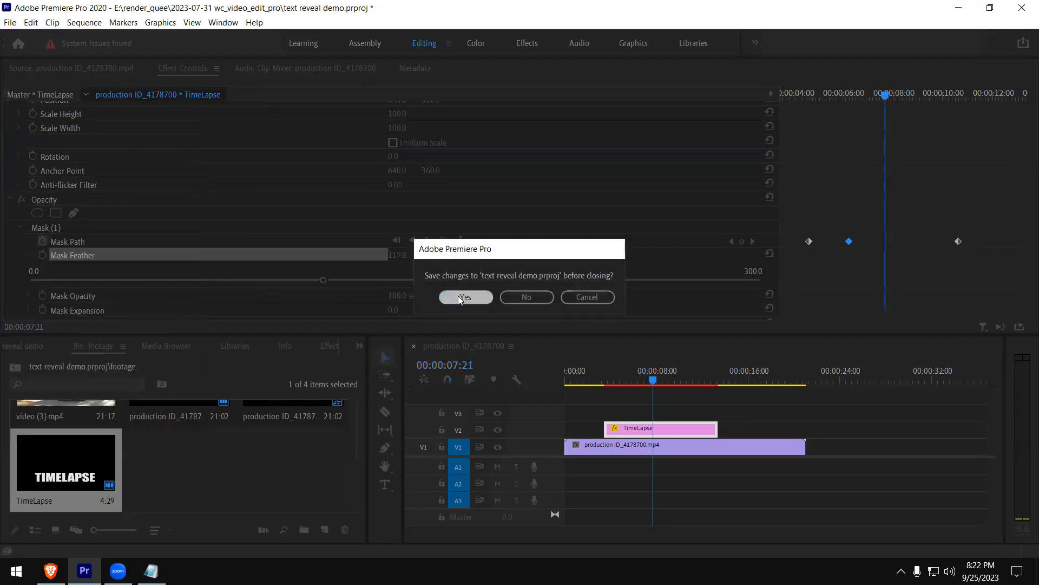
left_click(459, 297)
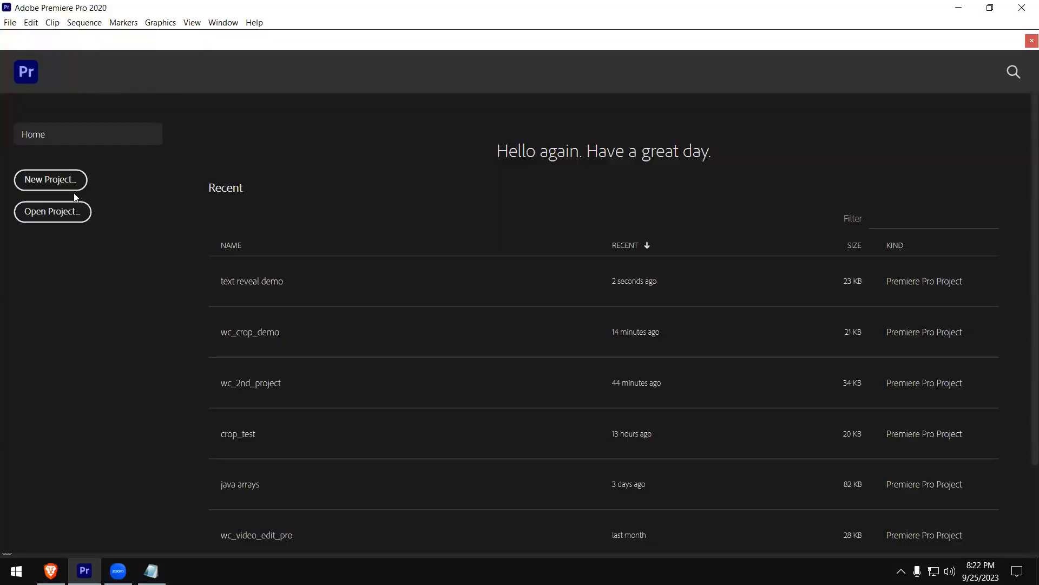
Create a new project named vfx_break_green in the 2023-07-31 wc_video_edit_pro folder
left_click(69, 183)
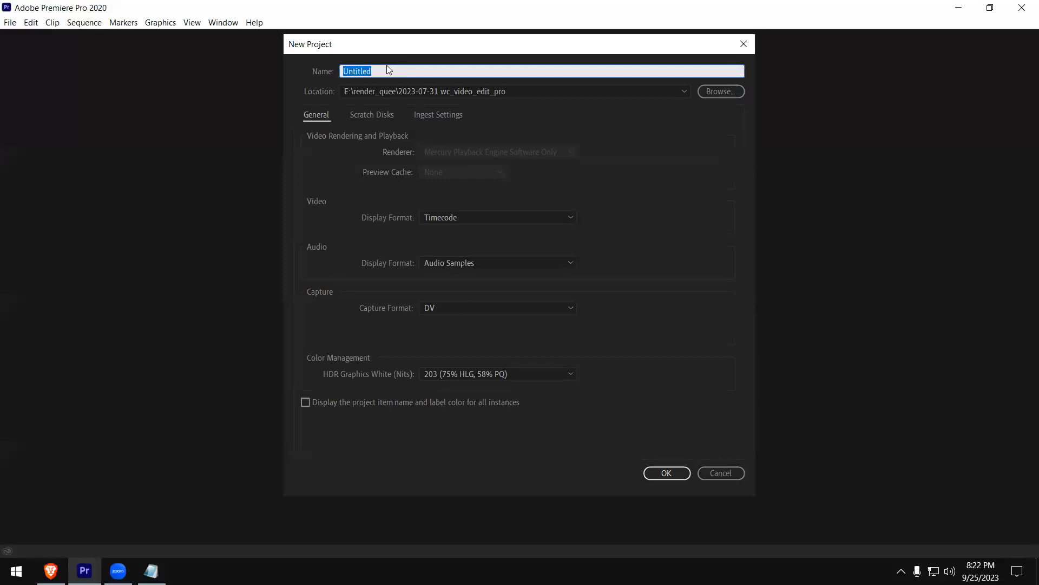
type("vfx_break_")
type("reen")
left_click(666, 473)
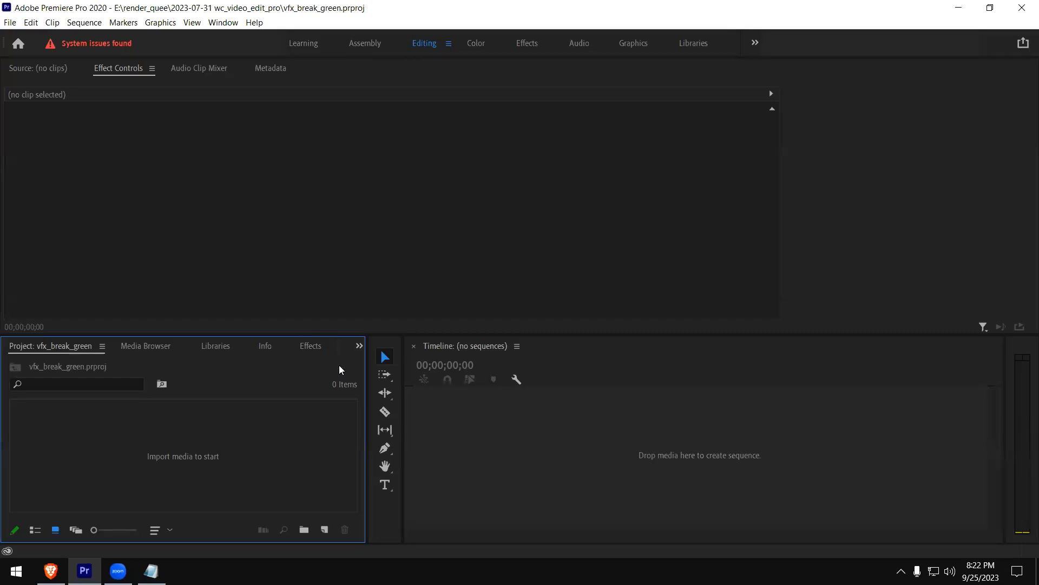
Import the 221201_01_Green Screen 1_4k_020.mp4 clip from the green screen folder, after checking the explosions folder
double_click(263, 427)
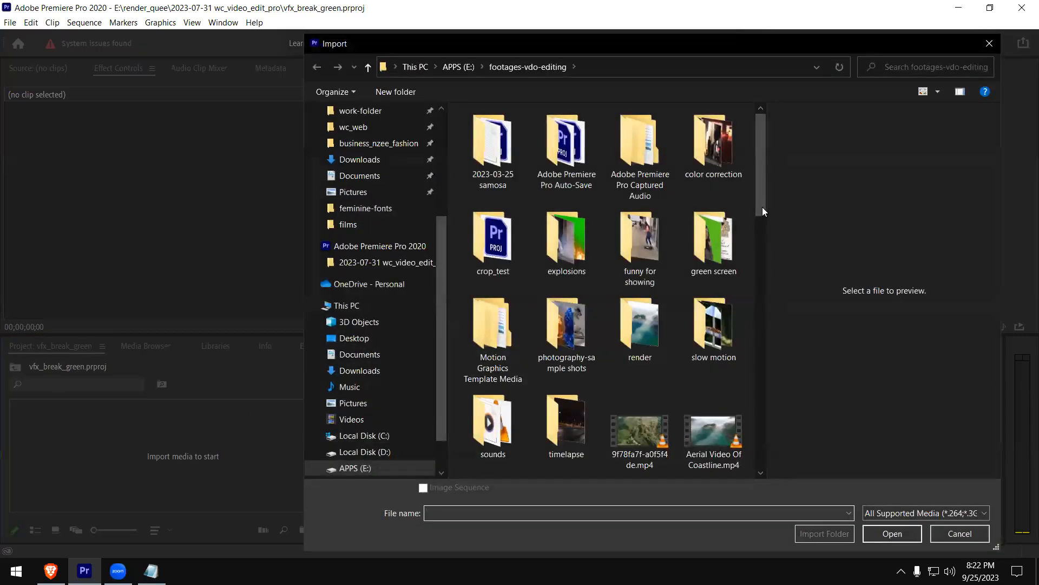
scroll(645, 243, "down", 1)
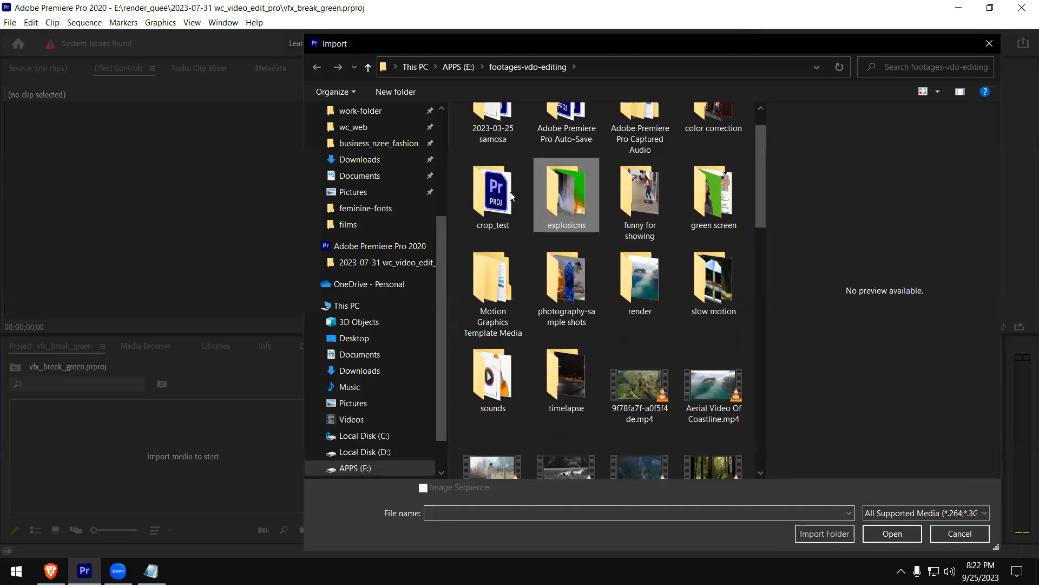
double_click(563, 201)
left_click(494, 186)
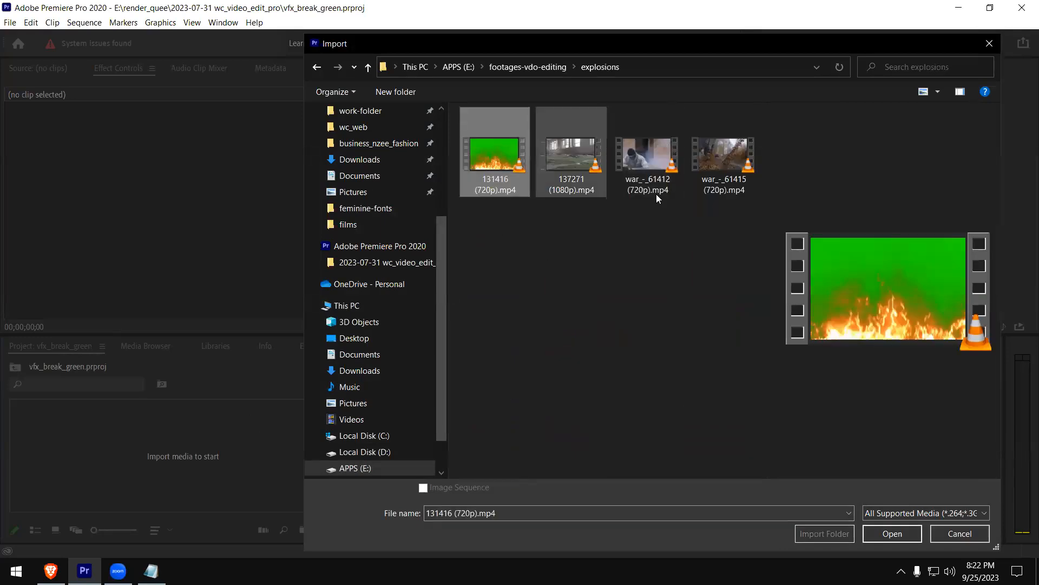
left_click(523, 66)
double_click(714, 244)
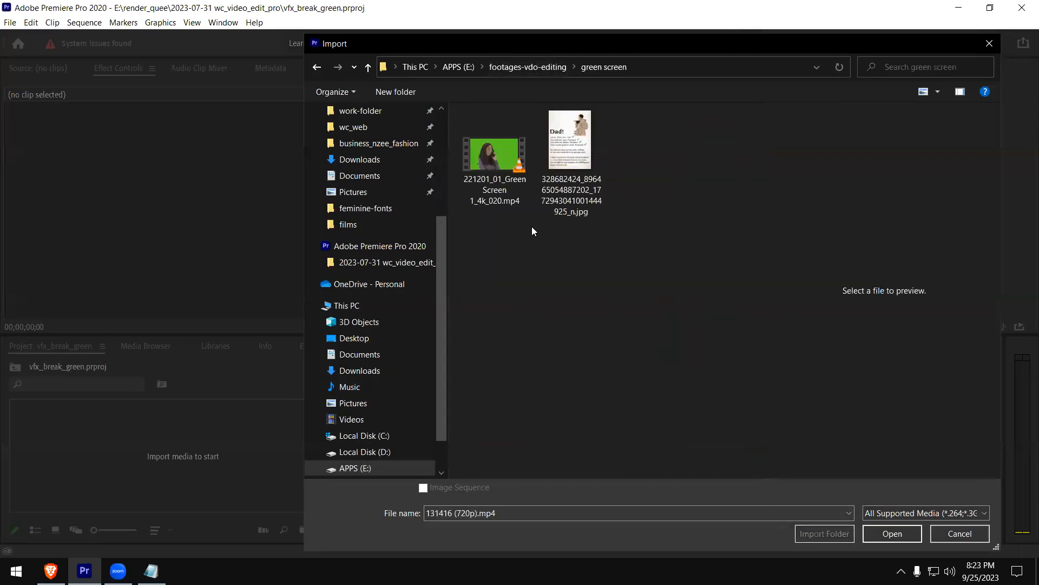
left_click(496, 159)
left_click(884, 532)
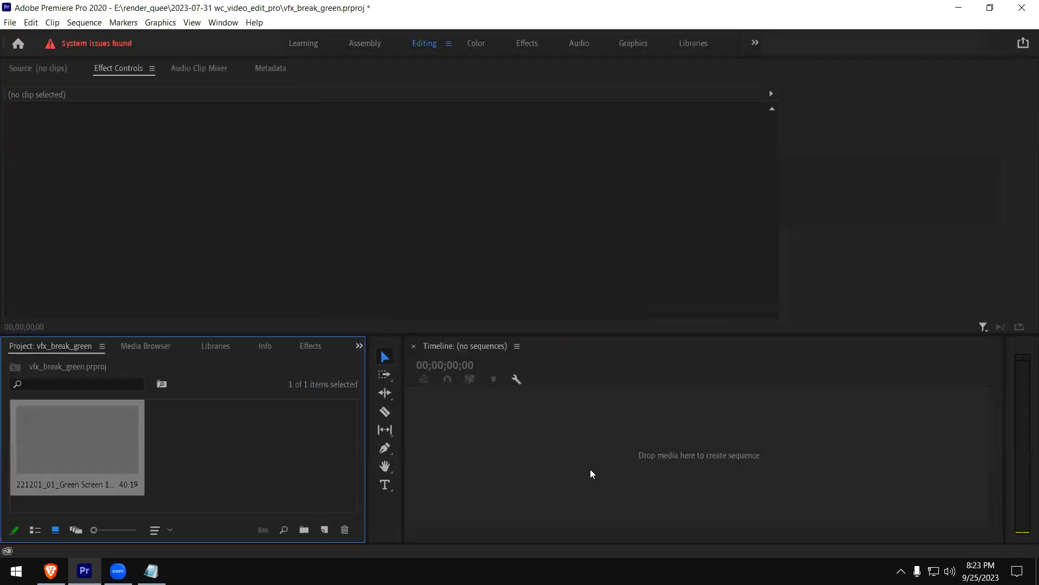
Import girl-114840.mp4 from the footages-vdo-editing folder as the background clip
double_click(241, 471)
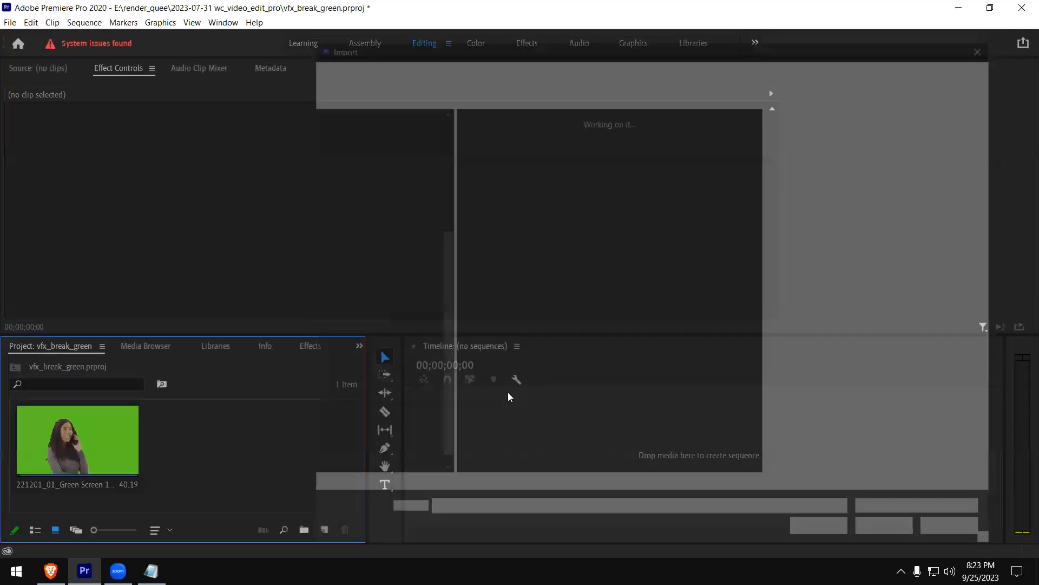
left_click(541, 65)
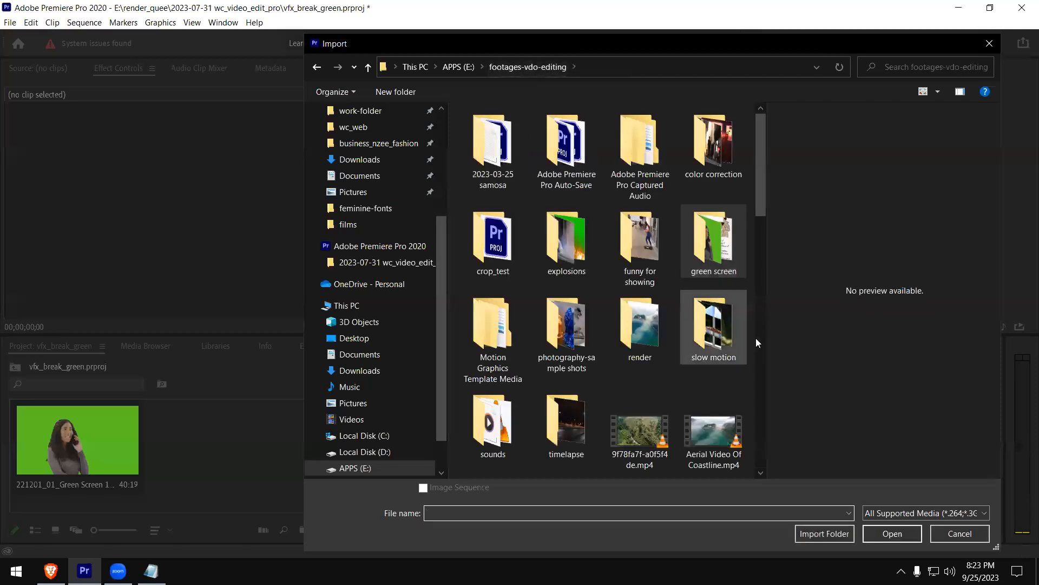
left_click_drag(759, 212, 770, 275)
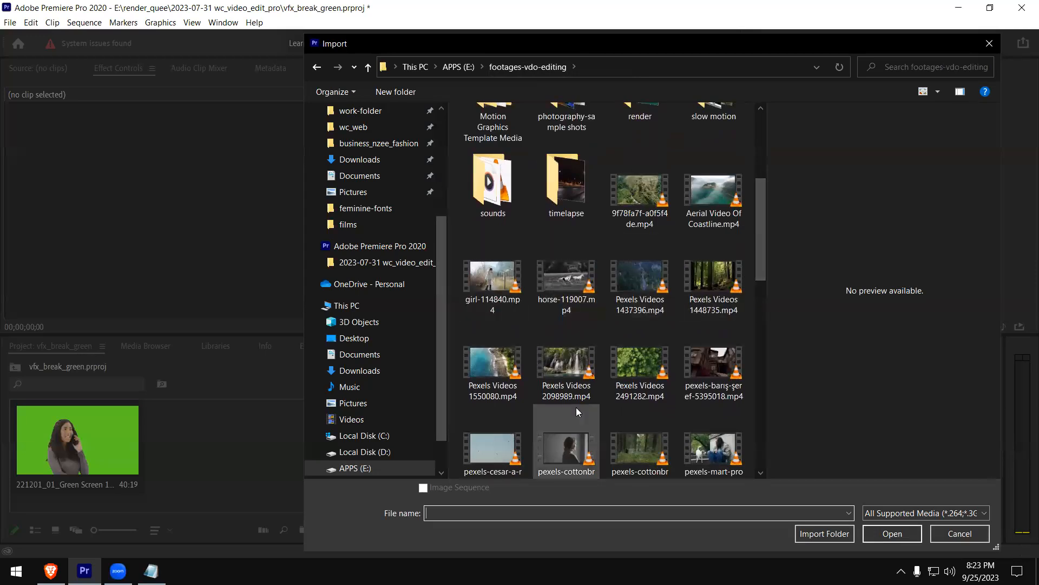
double_click(476, 288)
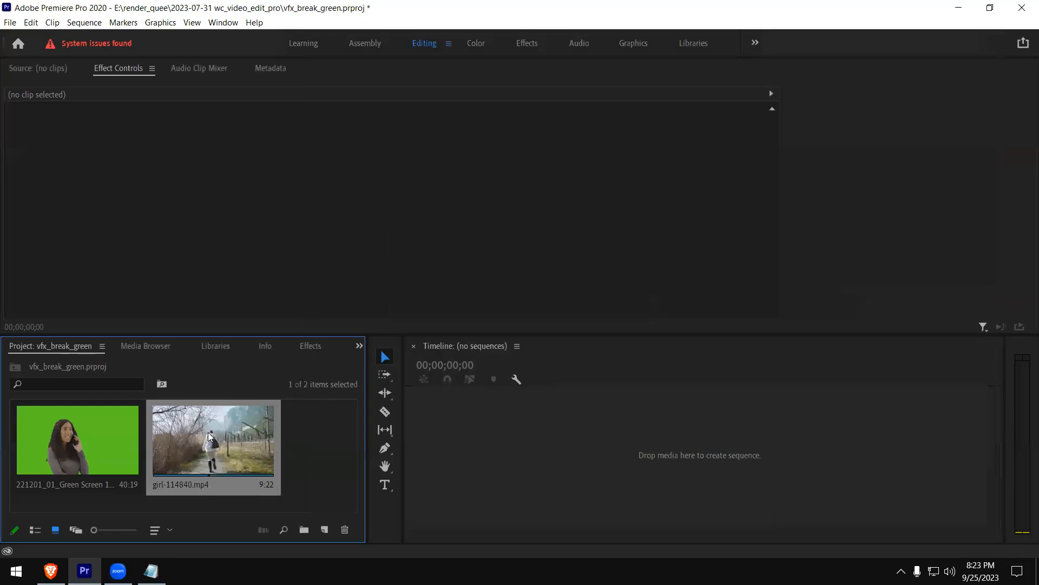
Create a sequence from girl-114840.mp4 and place the green screen clip above it on V2 at the sequence start
right_click(208, 432)
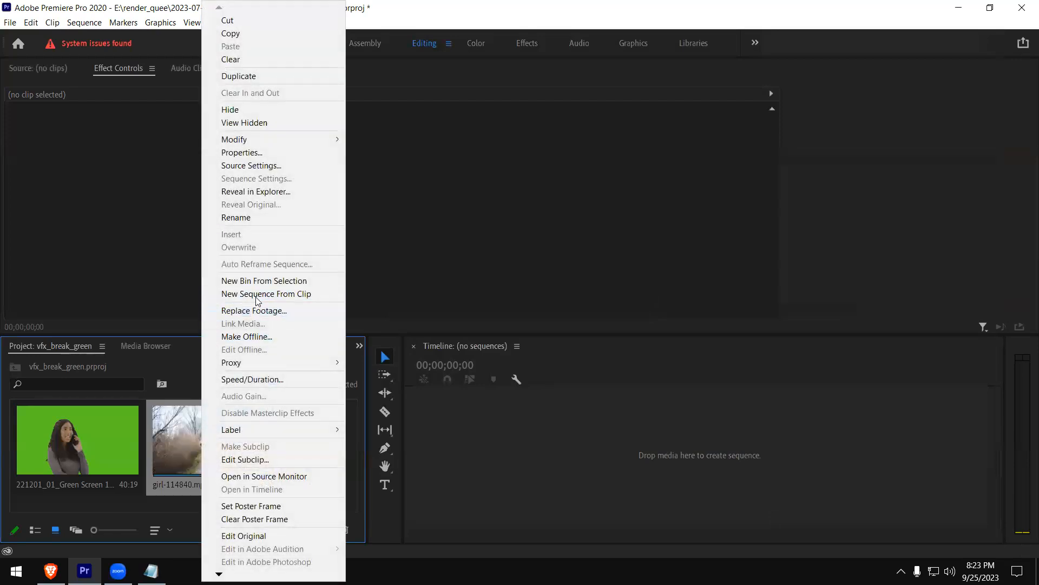
left_click(273, 295)
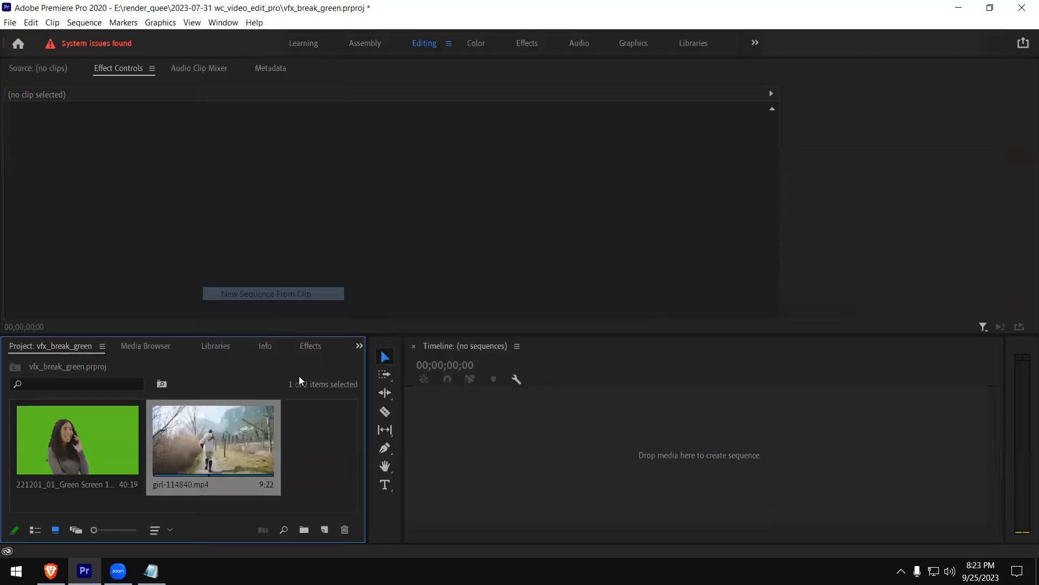
key("Home")
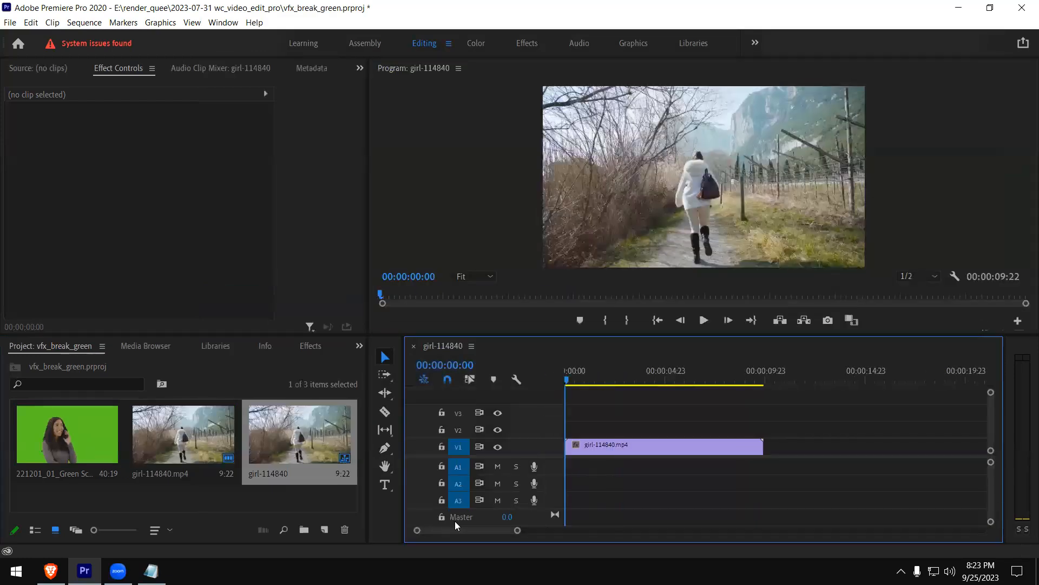
left_click(71, 456)
left_click_drag(64, 433, 582, 427)
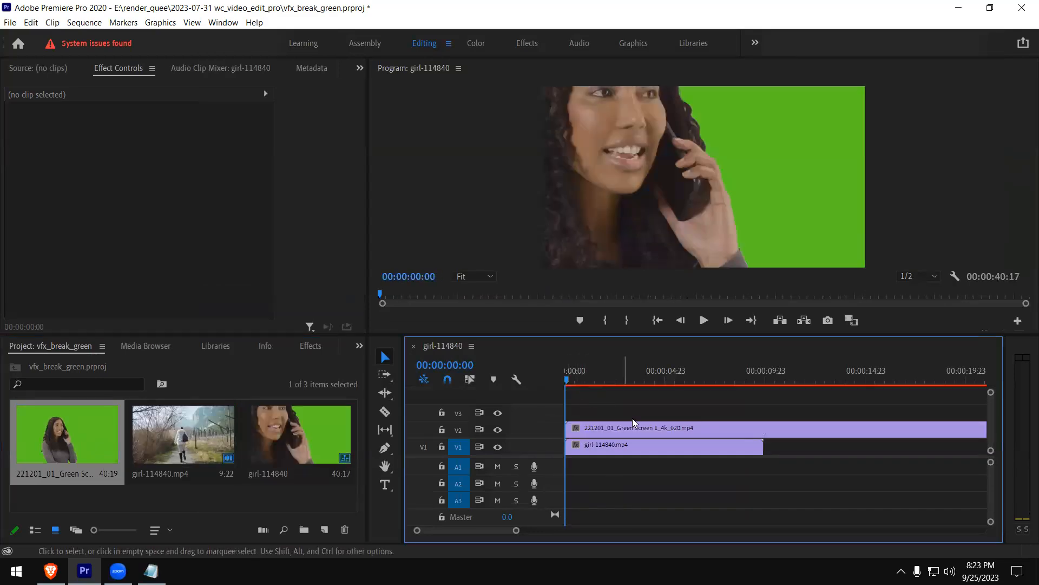
Scale the green screen clip on V2 to the frame size and set its horizontal Position to 636.0
left_click(650, 429)
right_click(649, 431)
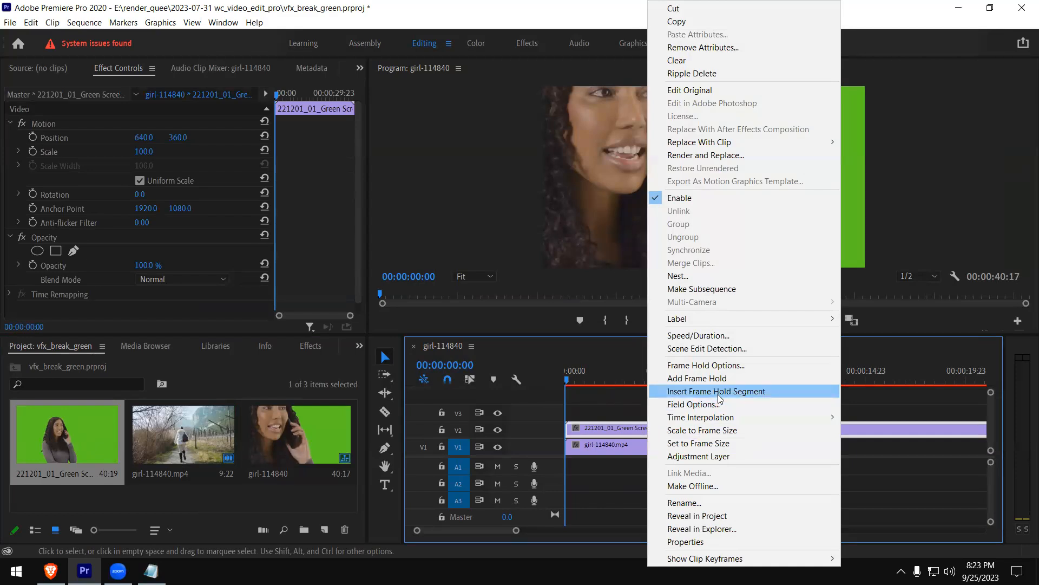
left_click(754, 435)
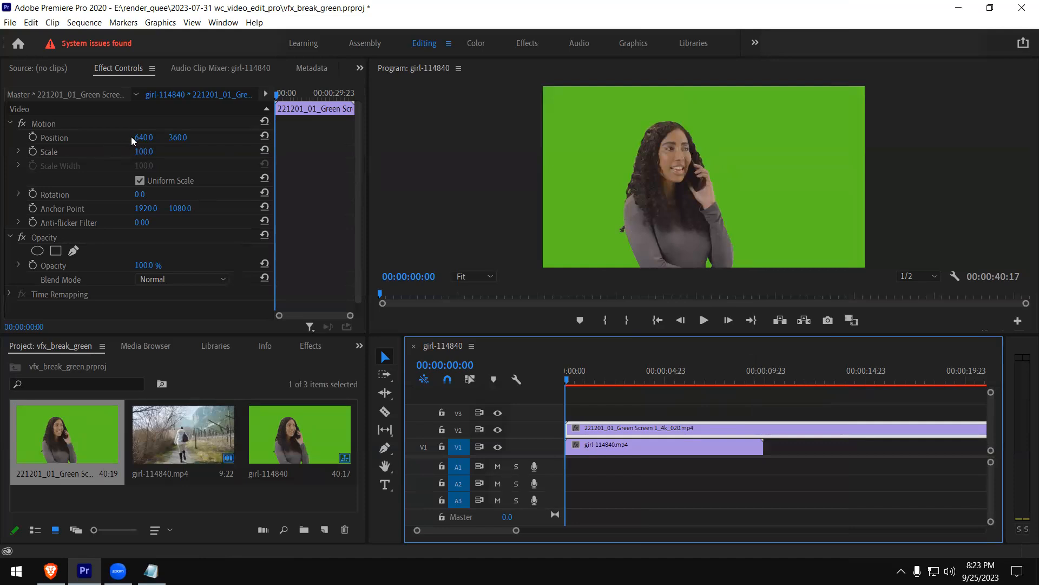
mouse_move(134, 140)
left_mouse_down()
mouse_move(42, 141)
mouse_move(132, 141)
left_mouse_up()
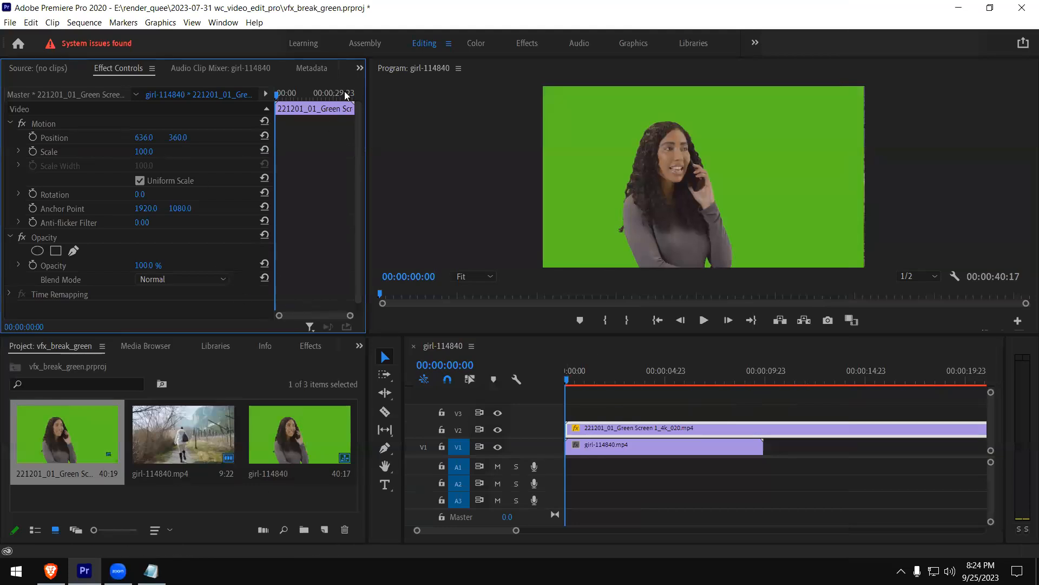
Search the effects library for "chroma"
left_click(360, 69)
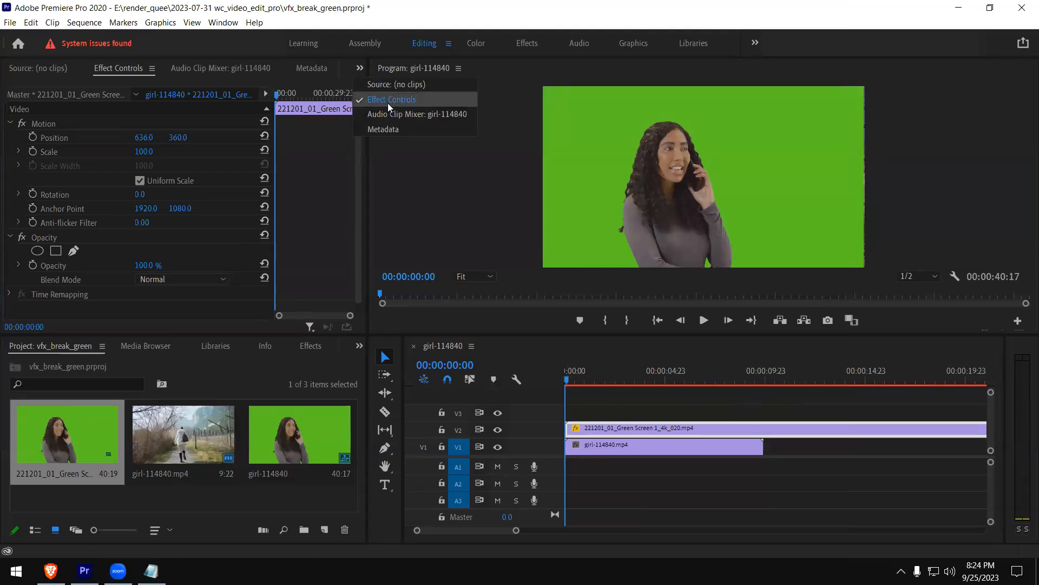
left_click(359, 346)
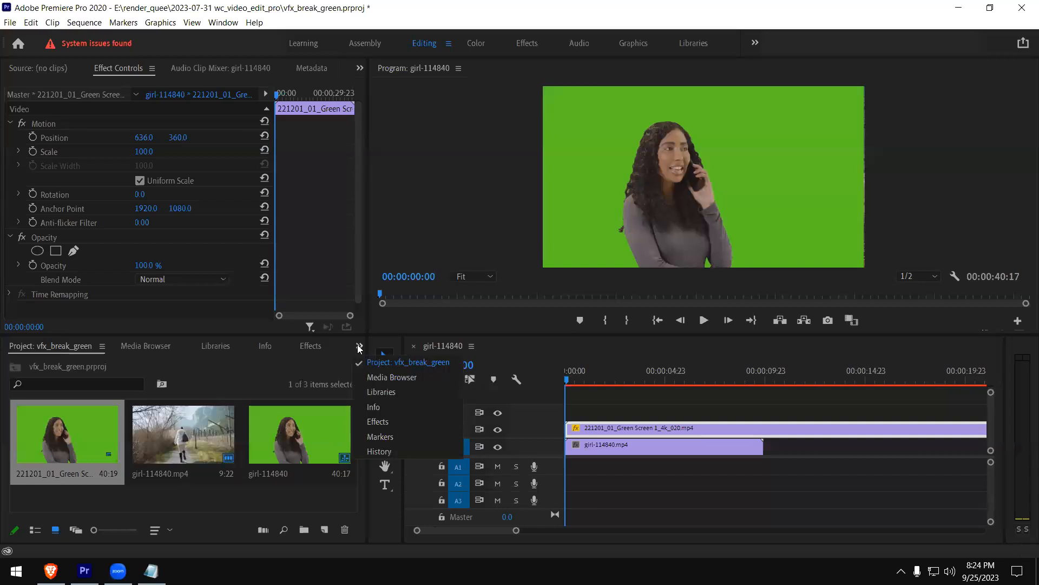
left_click(388, 422)
left_click(56, 363)
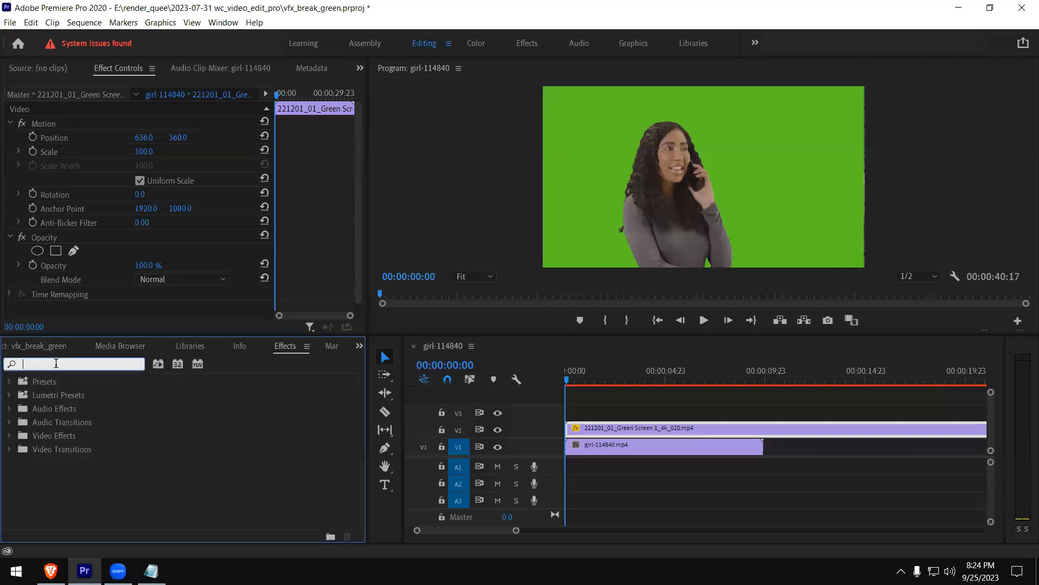
type("cro")
key("BackSpace")
key("BackSpace")
type("hroma")
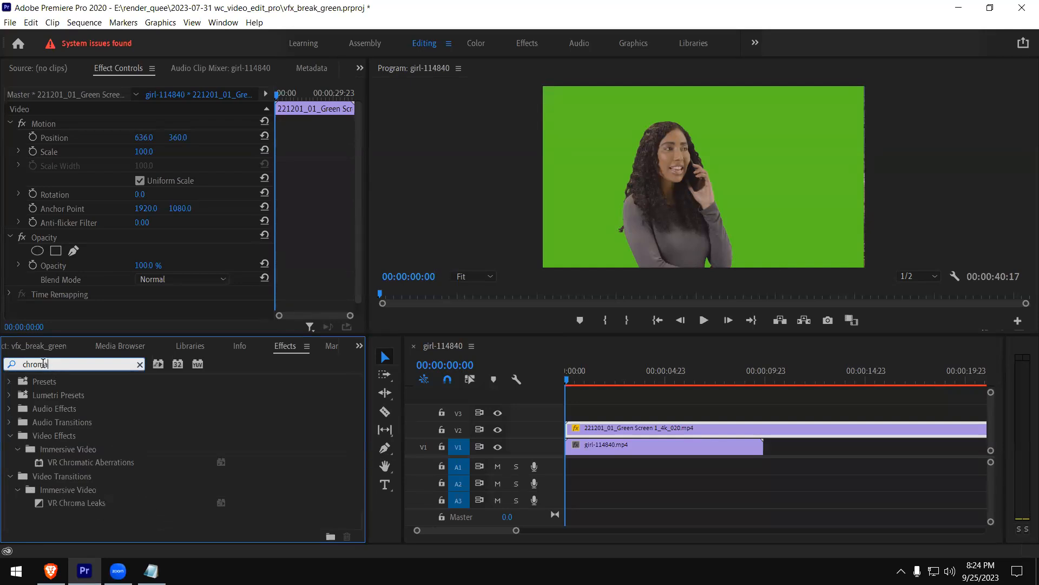
Find the Ultra Key effect by searching for "ultr" and apply it to the green screen clip on V2
left_click_drag(59, 366, 2, 367)
type("ultr")
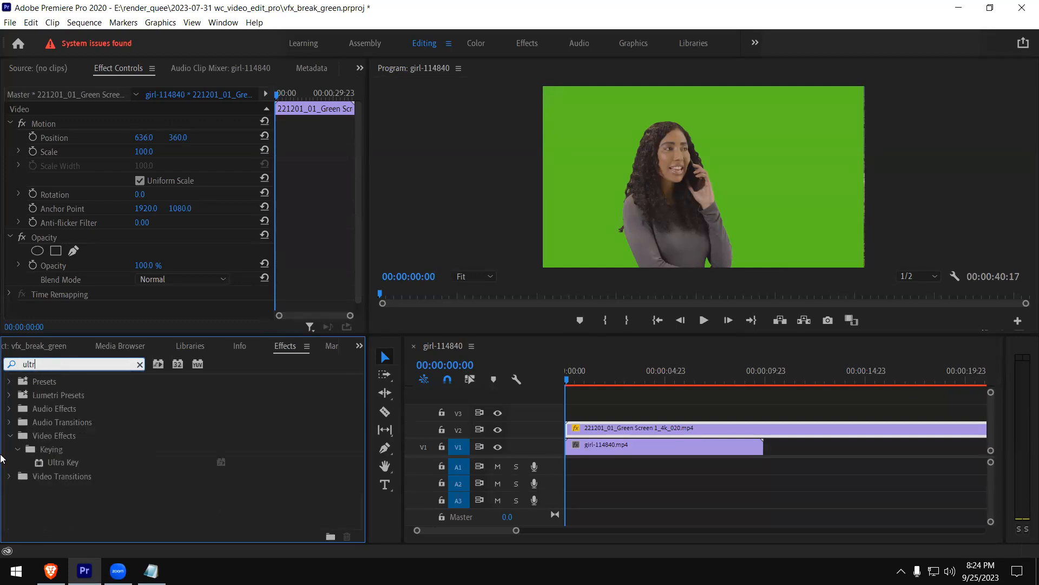
left_click_drag(56, 462, 612, 429)
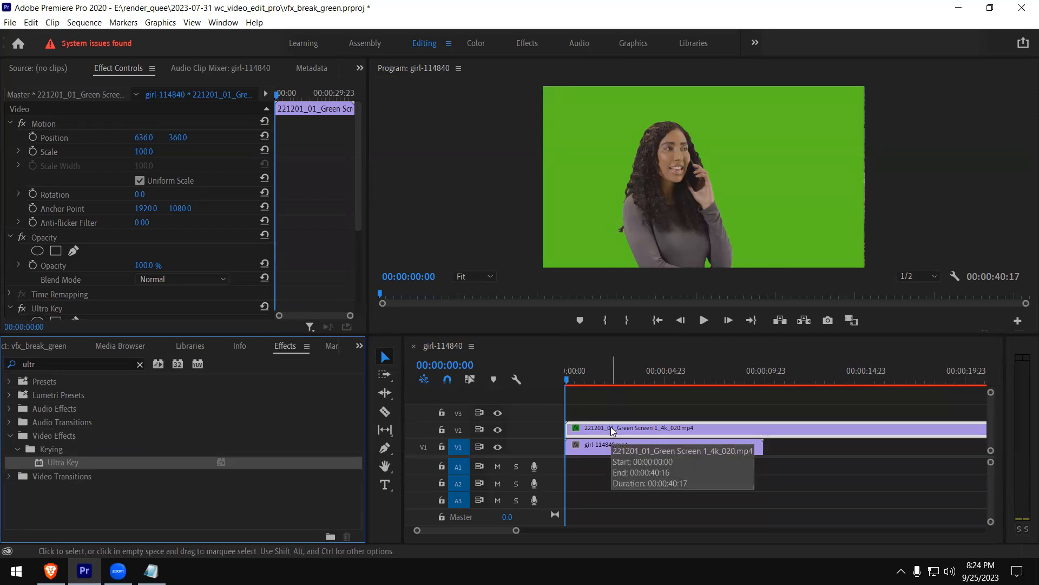
Cut the green screen clip where girl-114840.mp4 ends and delete the excess part
key("c")
left_click(763, 428)
key("v")
left_click(800, 436)
key("Delete")
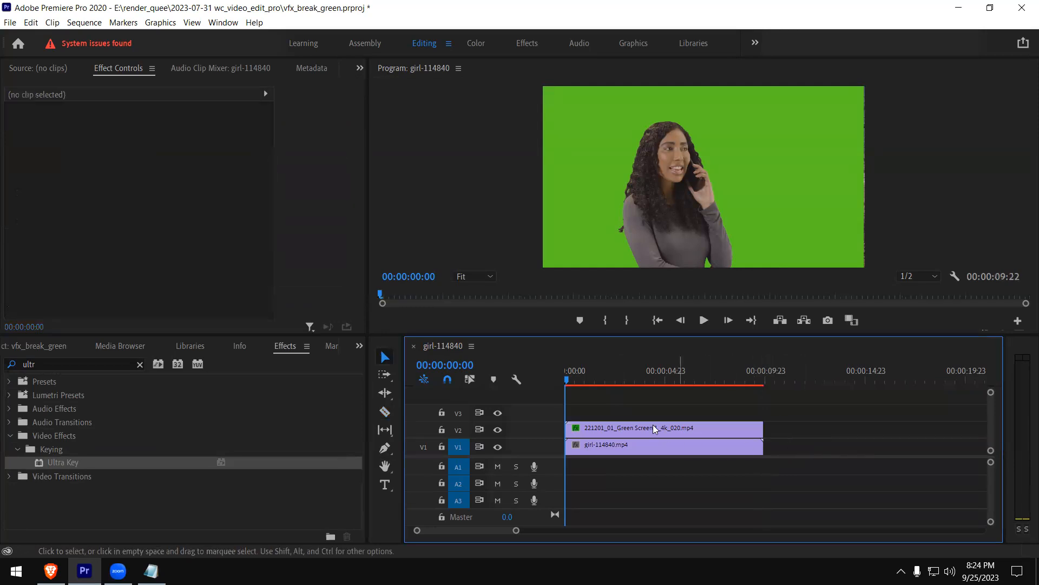
Set the Ultra Key's Key Color on the V2 clip by sampling the green background, with Motion and Opacity collapsed
left_click(603, 433)
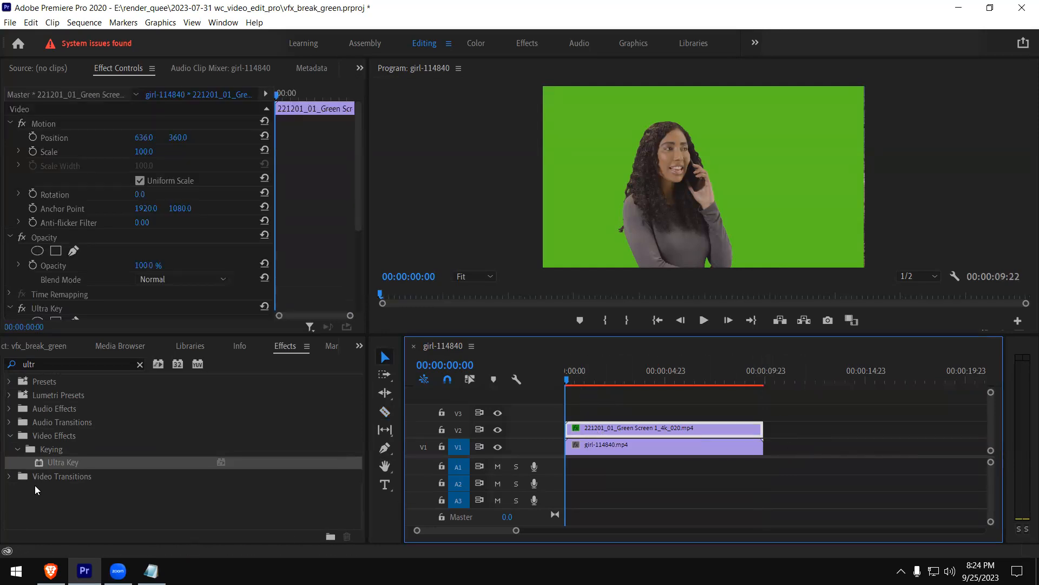
left_click(10, 123)
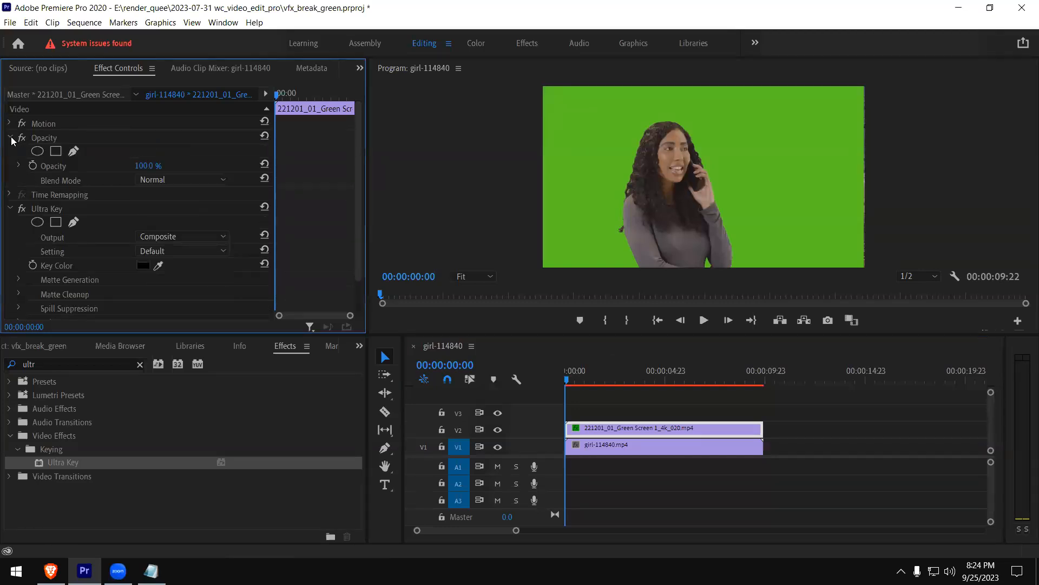
left_click(11, 138)
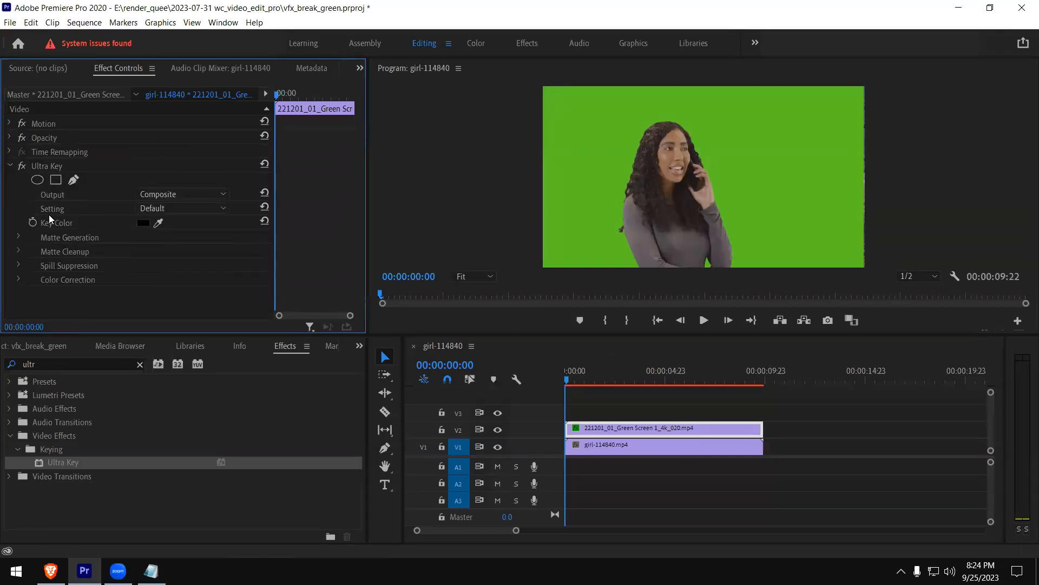
left_click(159, 225)
left_click(596, 169)
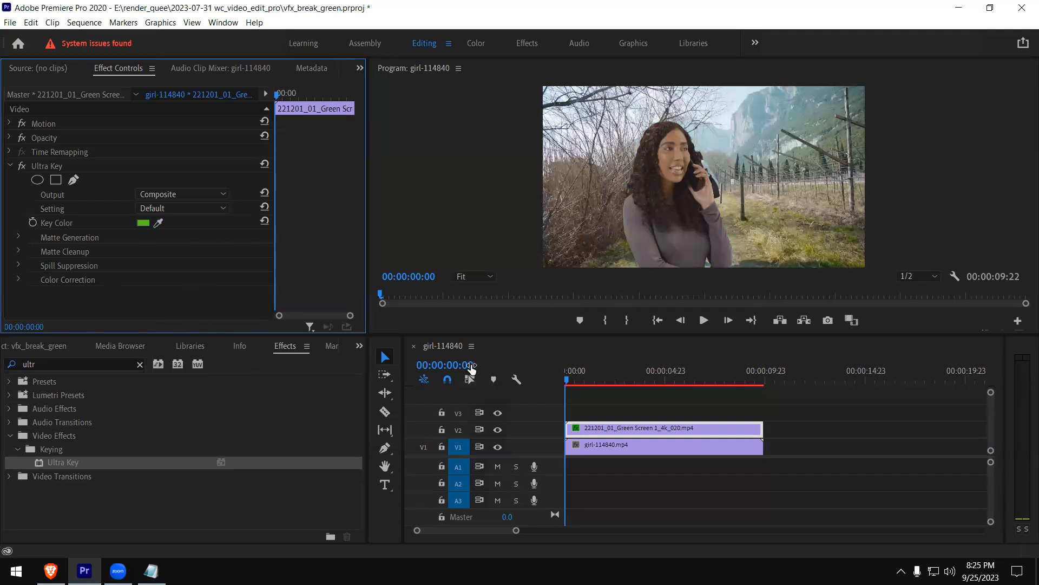
Move the keyed woman toward the frame's left edge, clear of the walking girl, and play back the start of the sequence
mouse_move(568, 381)
left_mouse_down()
mouse_move(631, 380)
mouse_move(571, 385)
left_mouse_up()
left_click(669, 254)
left_click_drag(679, 241, 612, 241)
left_click(570, 407)
key("space")
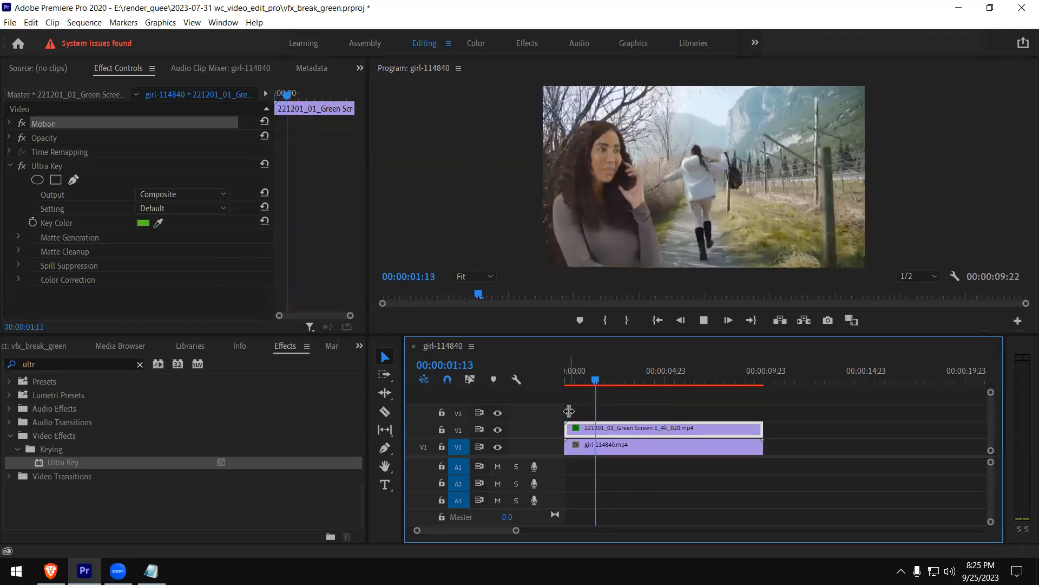
left_click_drag(584, 377, 535, 379)
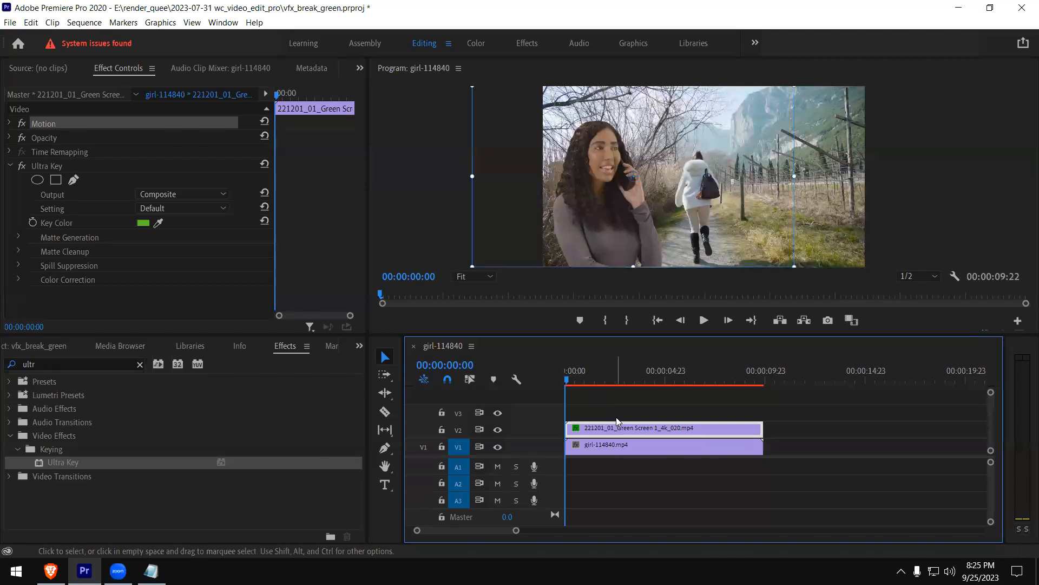
left_click(59, 227)
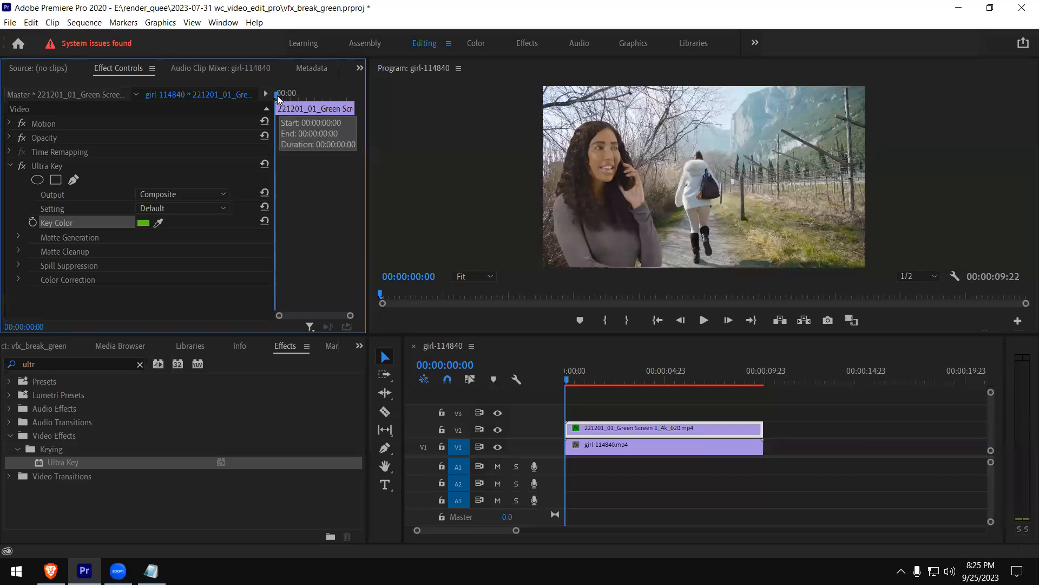
mouse_move(280, 98)
left_mouse_down()
mouse_move(291, 101)
mouse_move(276, 103)
left_mouse_up()
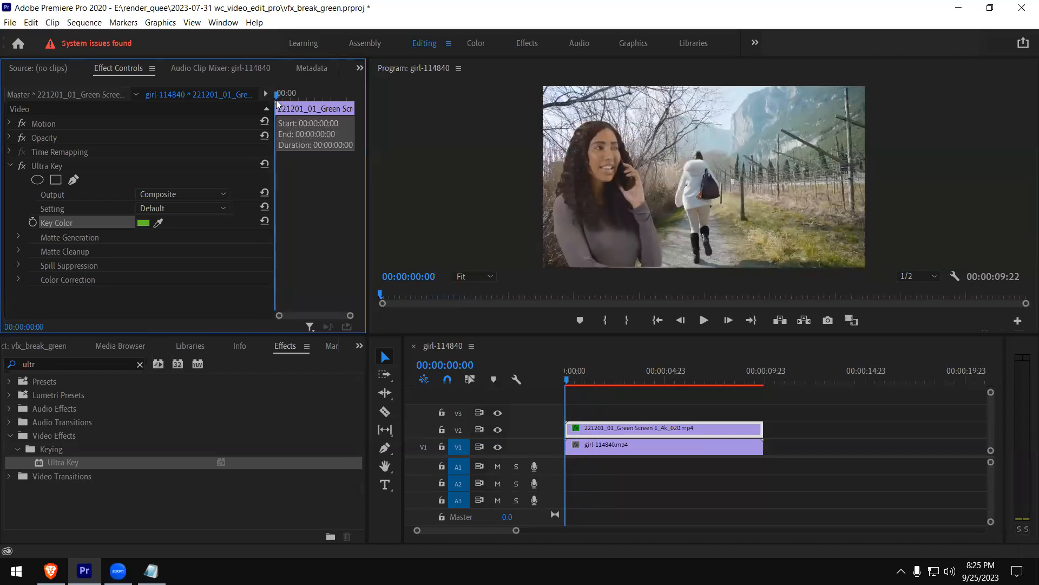
Duplicate the keyed green screen clip so that one copy sits on V3 and one on V2
left_click(594, 434)
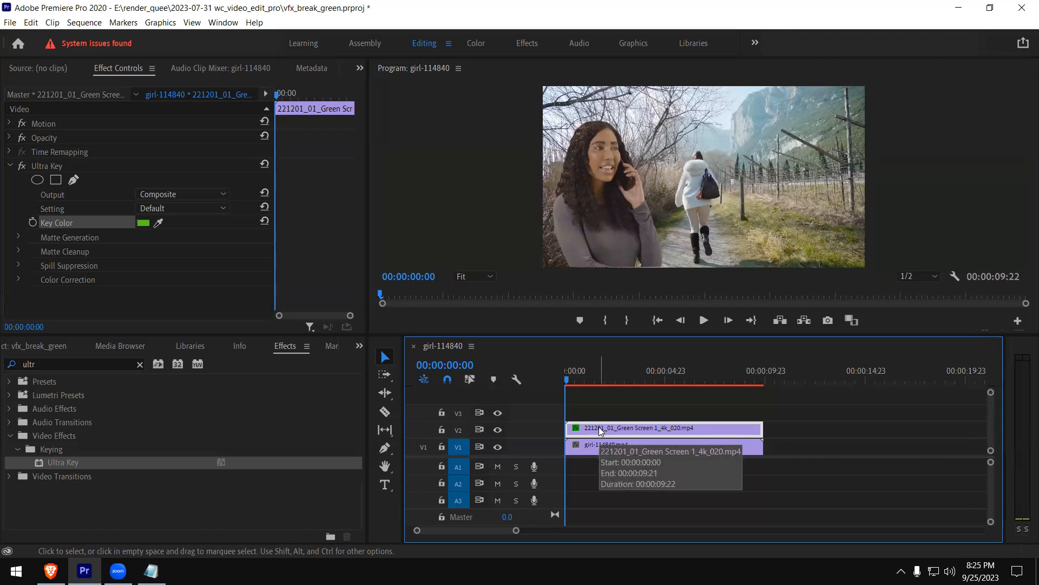
left_click_drag(601, 429, 603, 415)
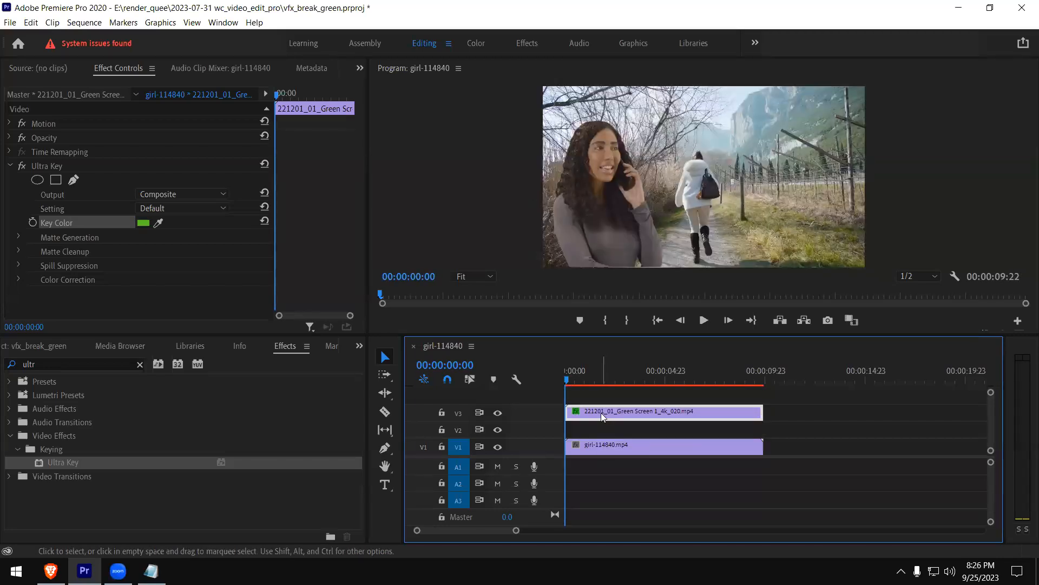
left_click_drag(601, 414, 602, 428)
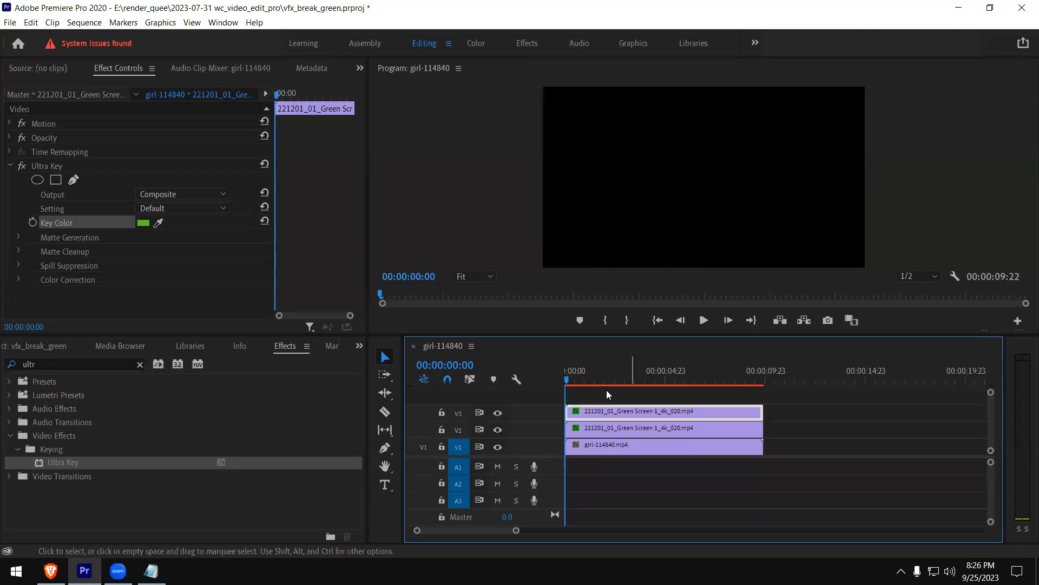
Remove the Ultra Key effect from the V2 copy of the green screen clip and play back the sequence from its start
left_click(591, 382)
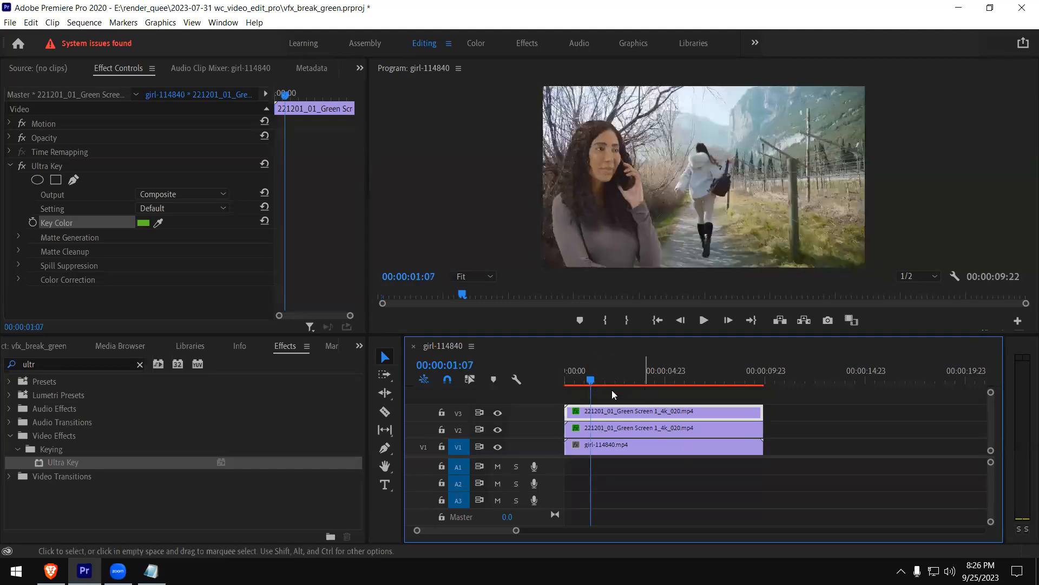
left_click(599, 433)
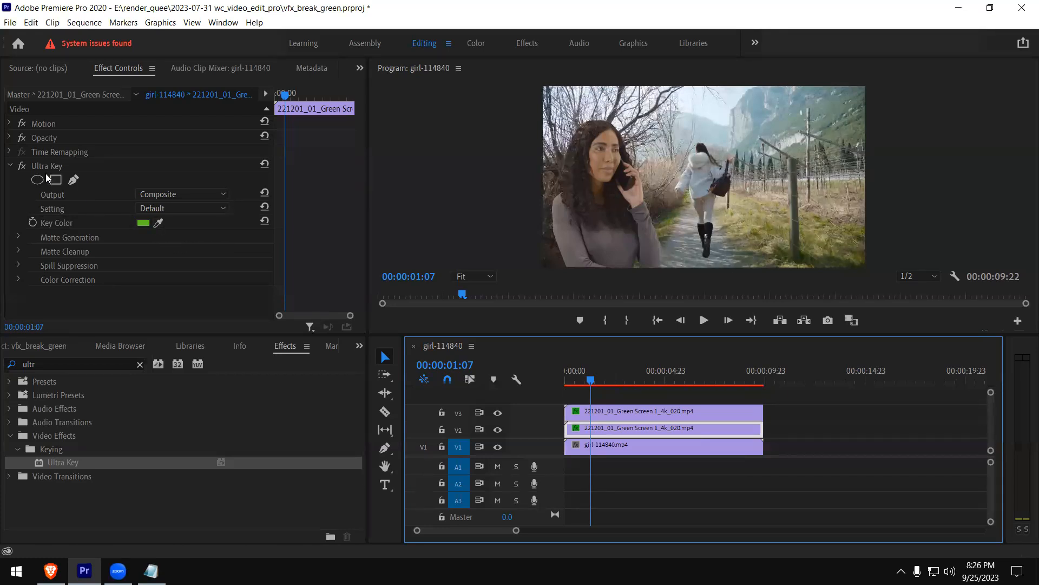
left_click(22, 166)
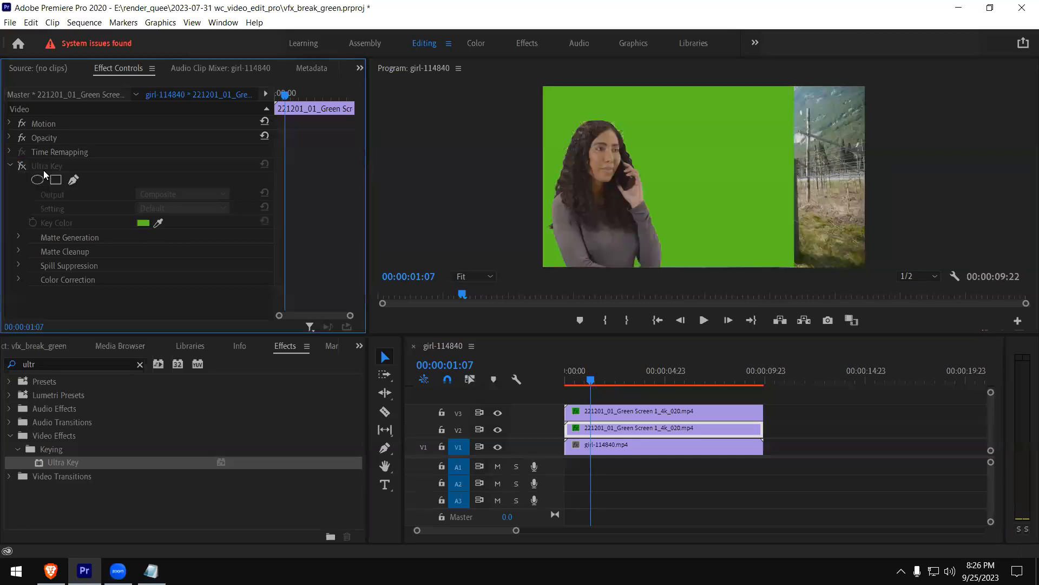
left_click(21, 166)
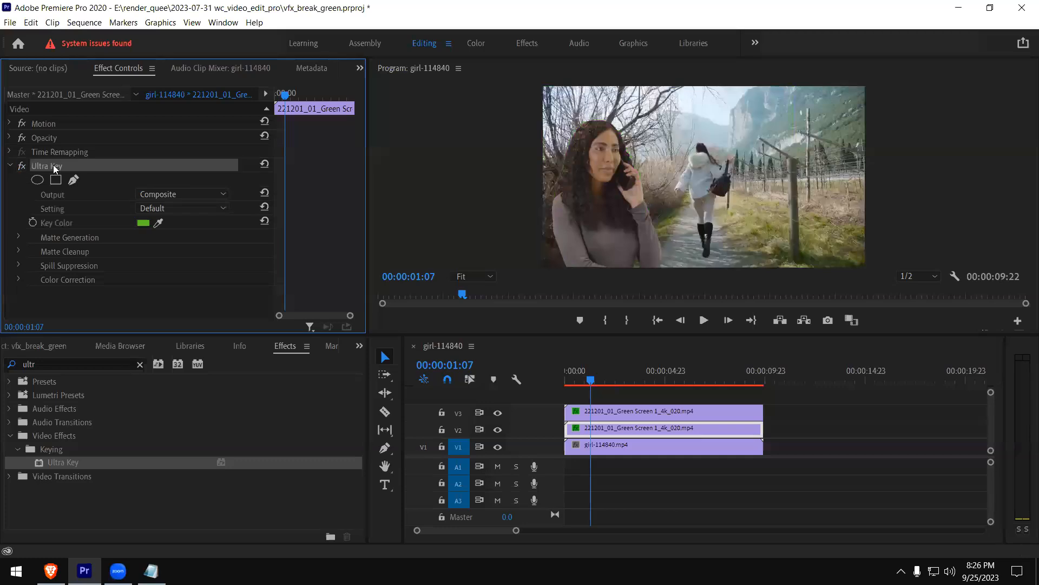
key("Delete")
left_click(584, 384)
mouse_move(583, 384)
left_mouse_down()
mouse_move(567, 382)
mouse_move(656, 383)
mouse_move(565, 383)
left_mouse_up()
key("space")
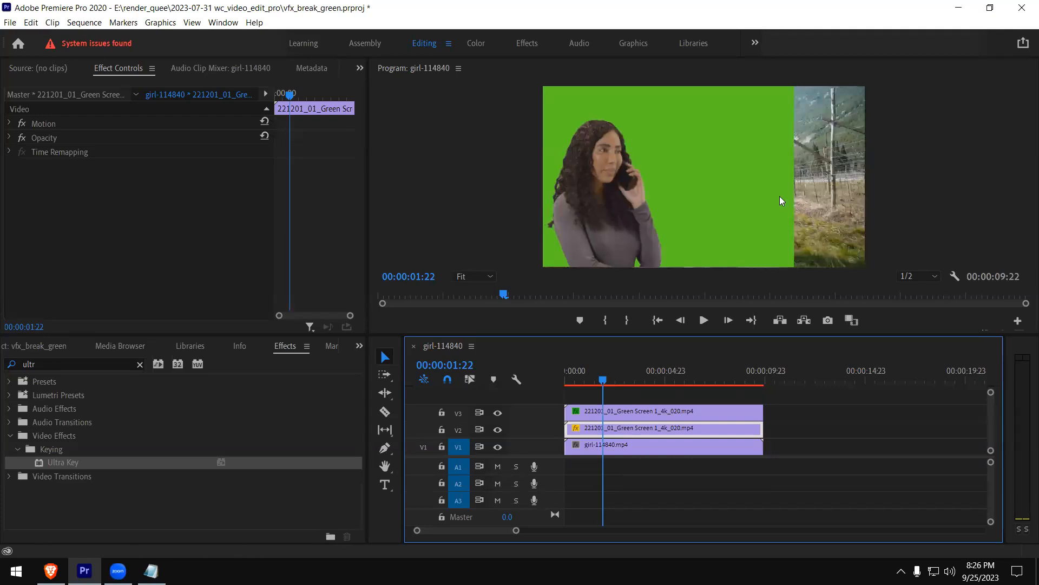
left_click(589, 382)
left_click_drag(589, 379, 590, 379)
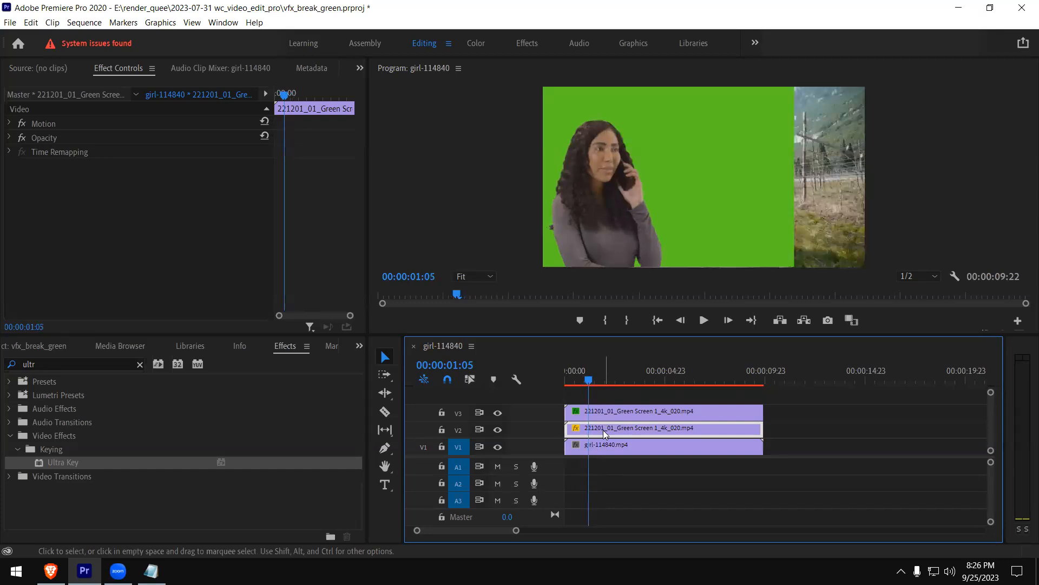
Find the Crop effect by searching for "crop" and apply it to the green screen clip on V2
left_click(83, 365)
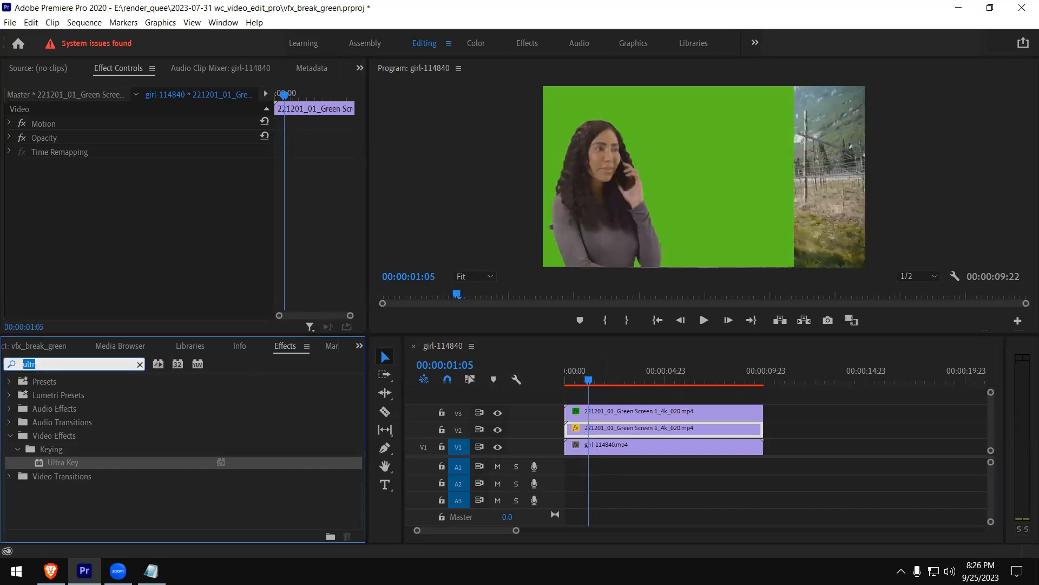
type("crop")
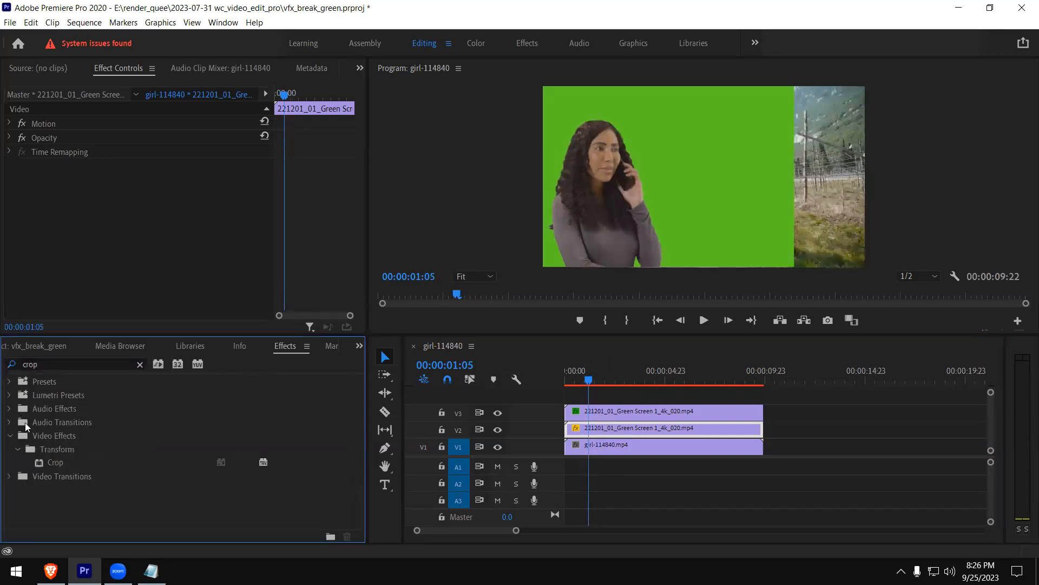
left_click_drag(57, 464, 580, 430)
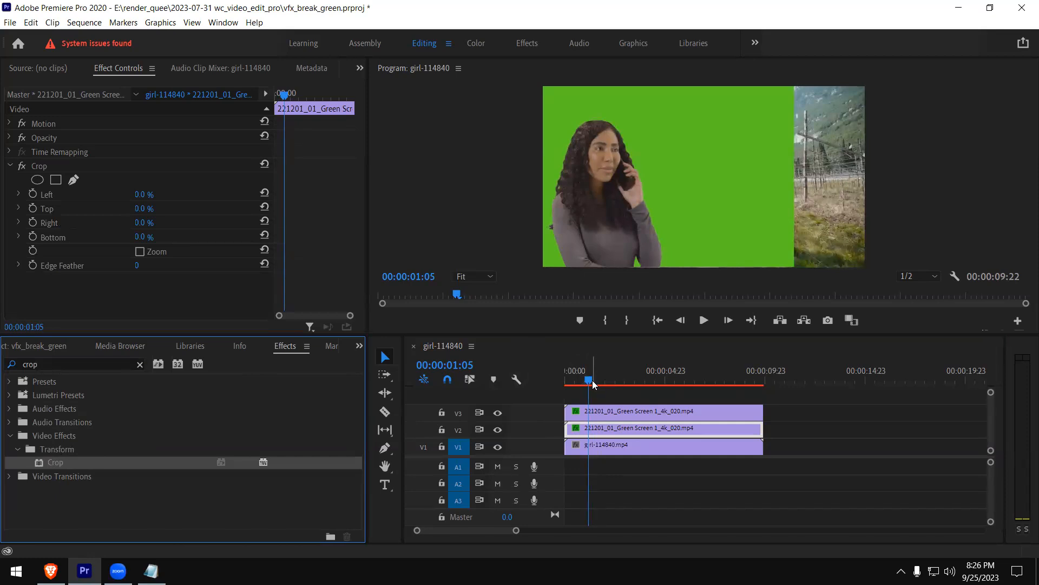
Start keyframing the Crop effect's Right value at 00:00:00:00 on the V2 clip and set it to 79.0%
left_click_drag(591, 383, 564, 384)
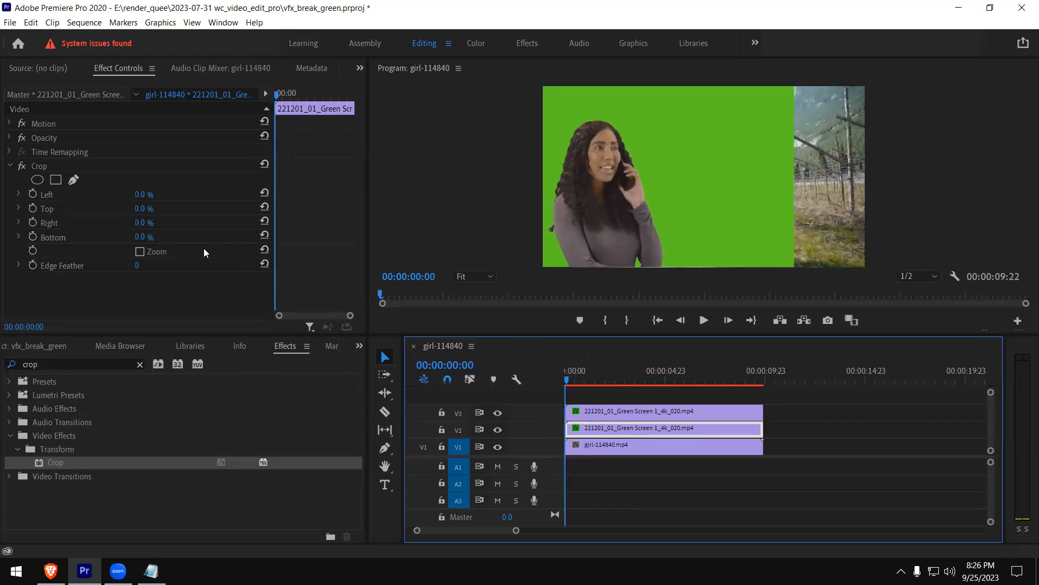
left_click(18, 223)
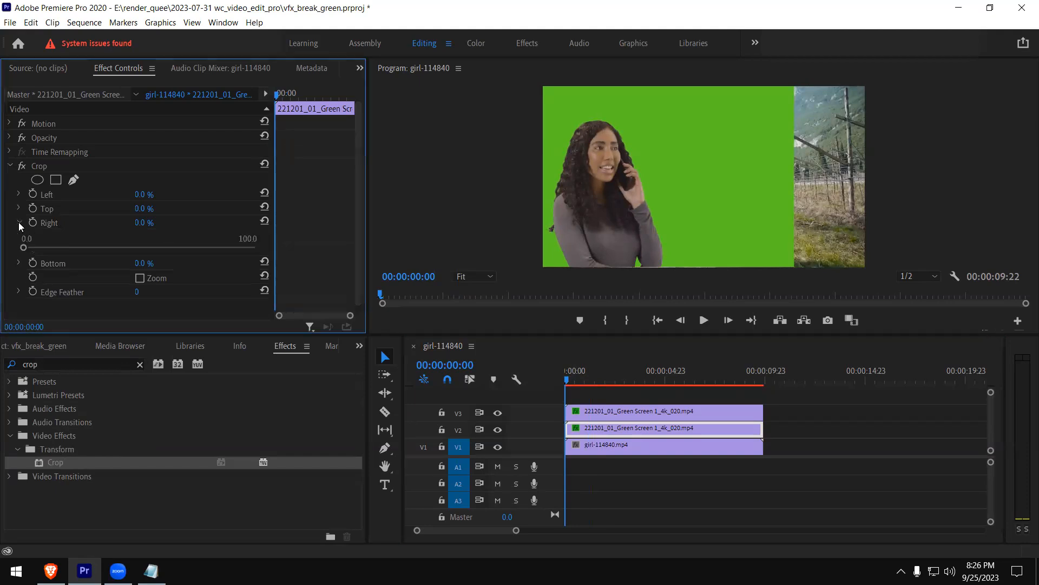
left_click(34, 224)
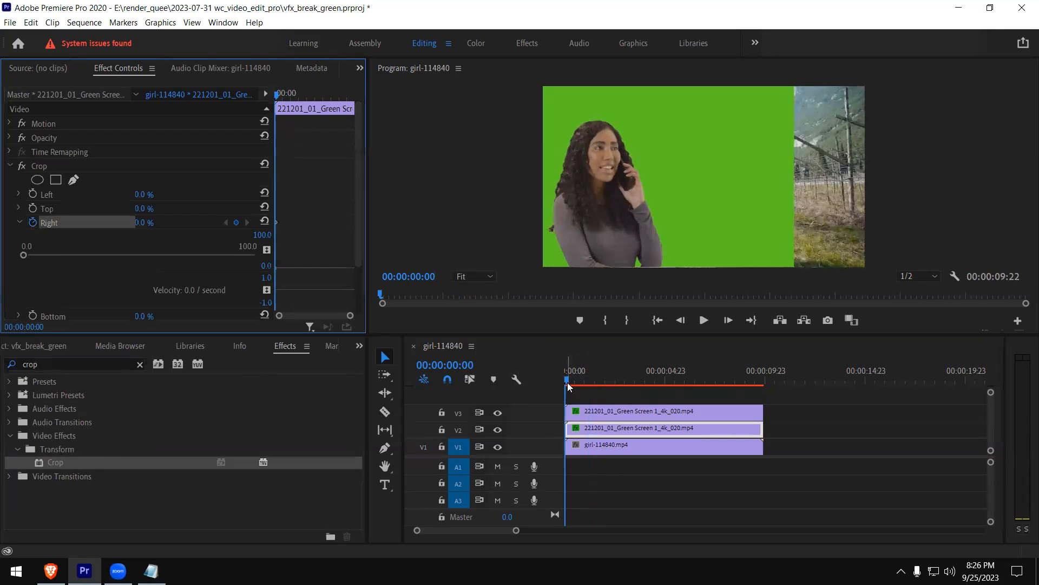
left_click_drag(24, 258, 206, 265)
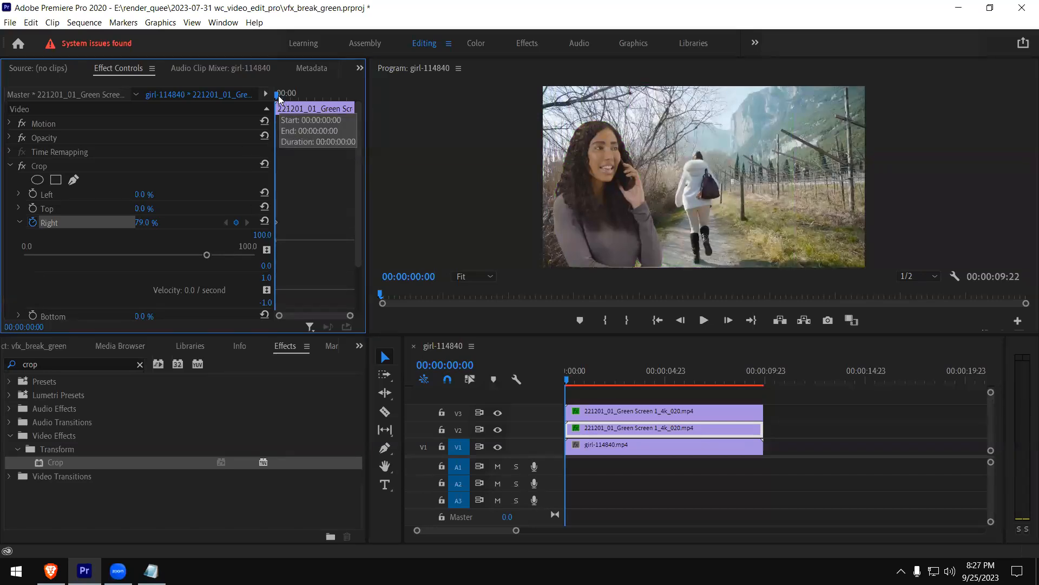
Add Crop Right keyframes of 79.3% at 00:00:02:02 and 0.0% at 00:00:04:05 on the V2 clip
key("space")
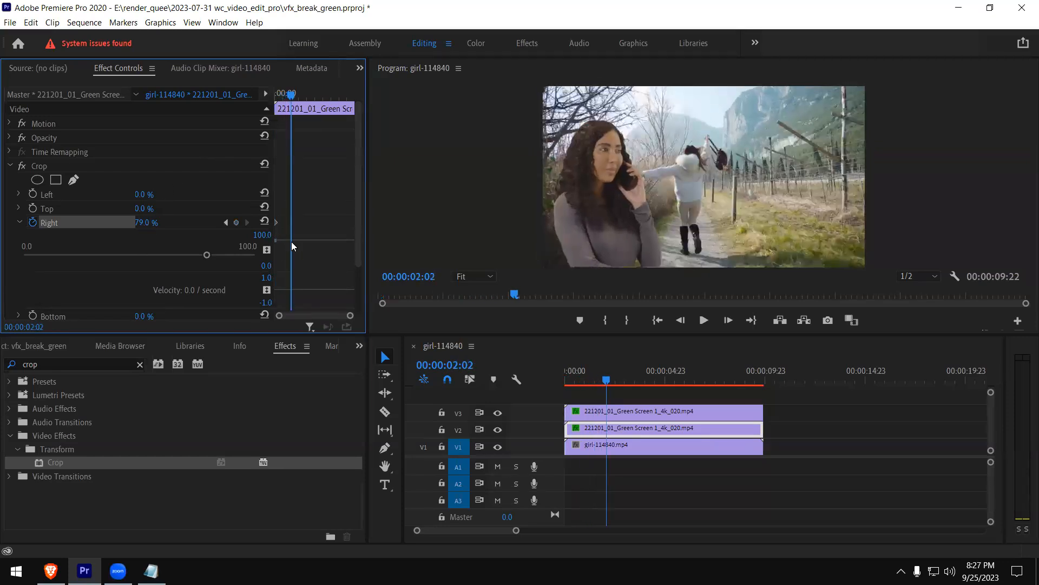
left_click_drag(206, 254, 208, 254)
left_click(578, 381)
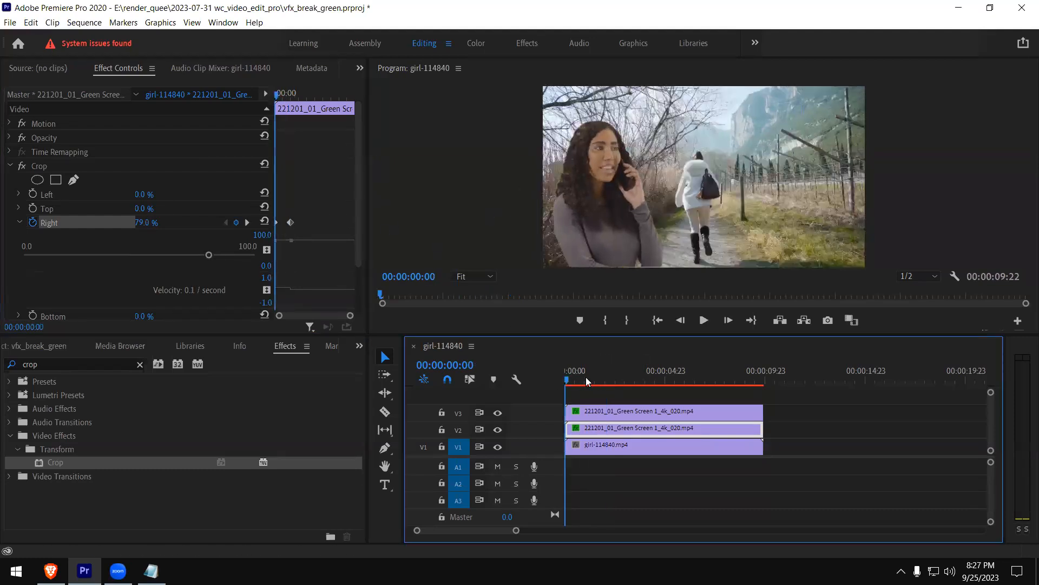
left_click_drag(609, 381, 613, 381)
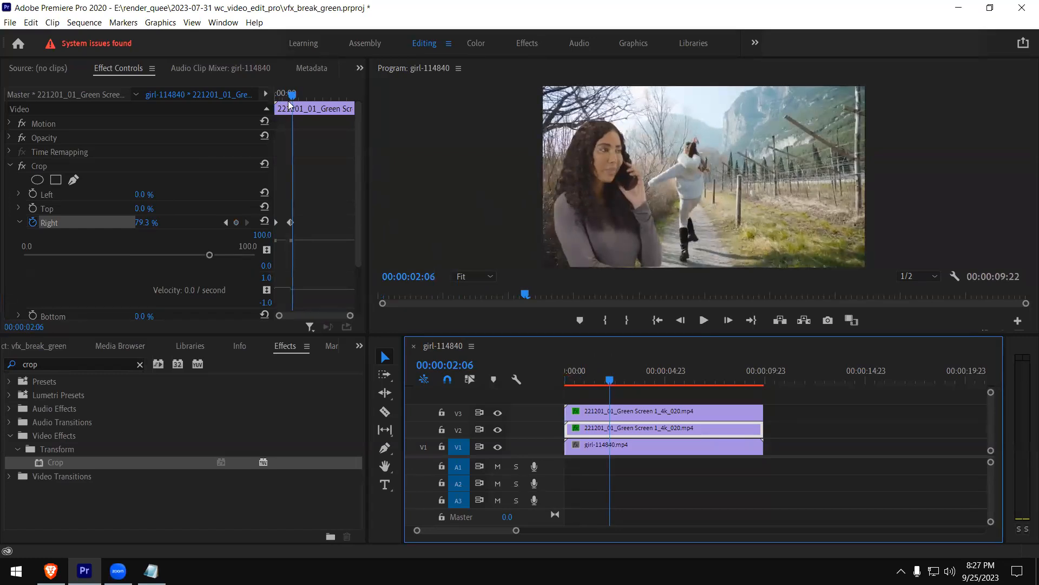
left_click_drag(295, 97, 312, 97)
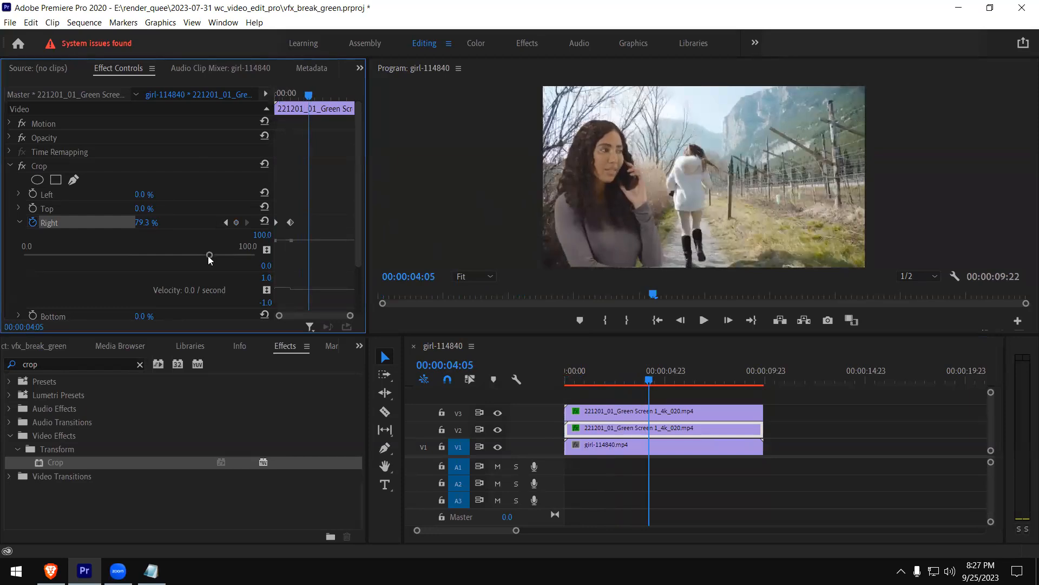
left_click_drag(209, 256, 10, 259)
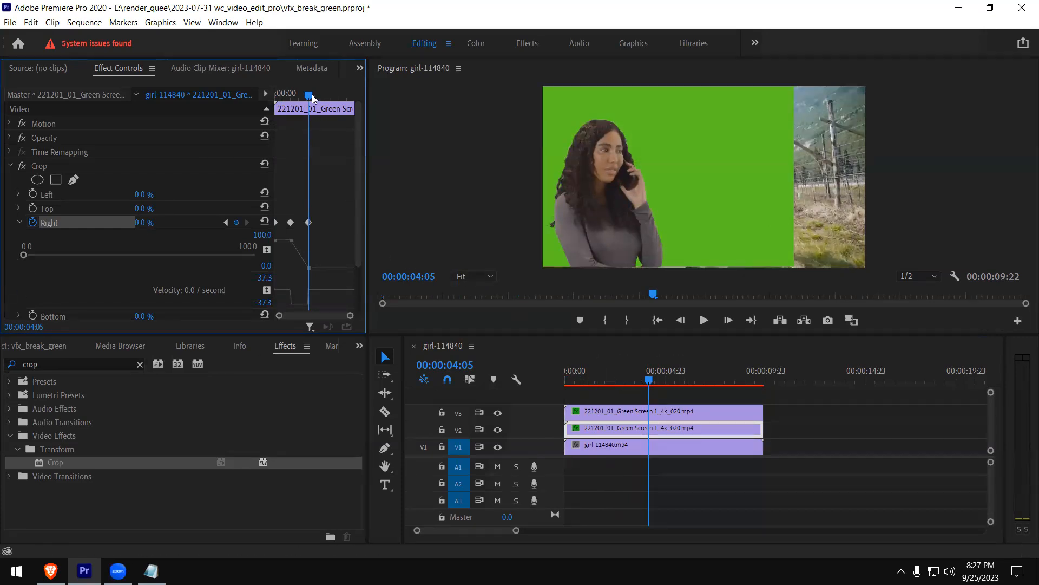
Add Crop Right keyframes near 0% at 00:00:06:19 and of 78.7% at 00:00:08:04 on the V2 clip
left_click_drag(310, 98, 329, 98)
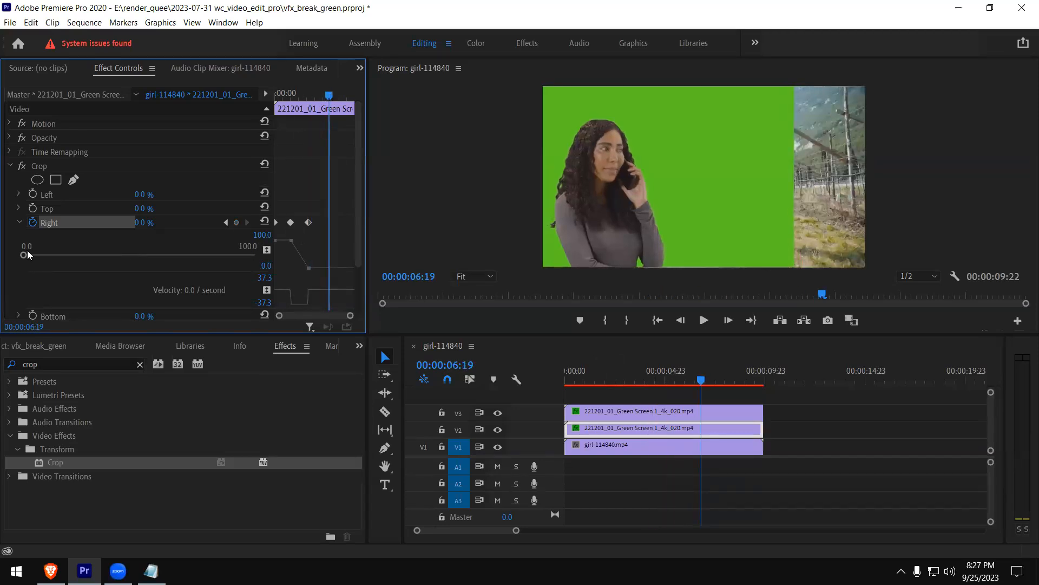
left_click_drag(24, 256, 26, 255)
mouse_move(329, 96)
left_mouse_down()
mouse_move(355, 99)
mouse_move(340, 98)
left_mouse_up()
left_click_drag(31, 257, 206, 267)
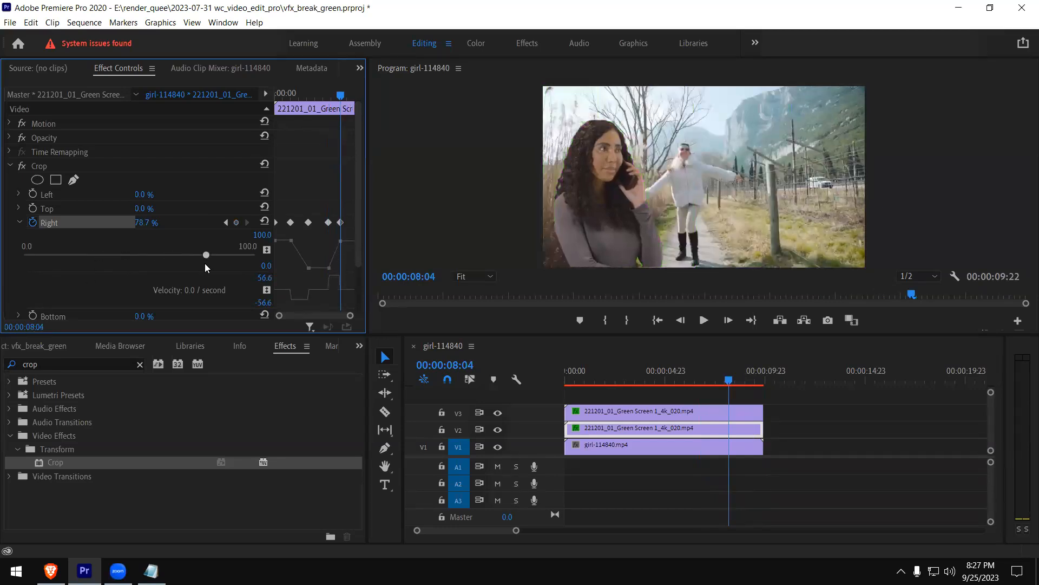
Preview the green screen reveal from the sequence start in an enlarged program monitor and restore the normal layout
left_click_drag(567, 380, 513, 397)
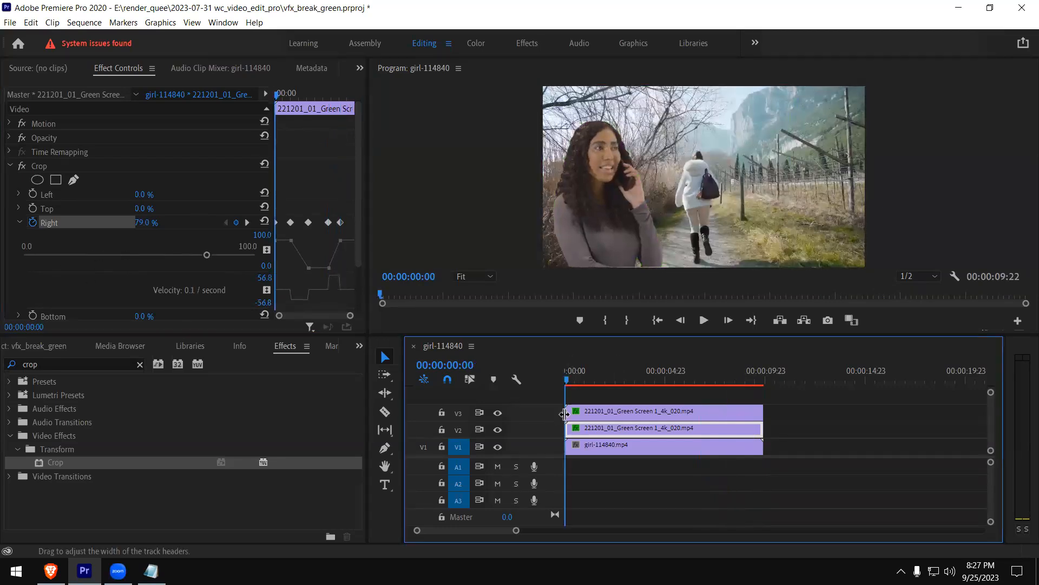
left_click(708, 206)
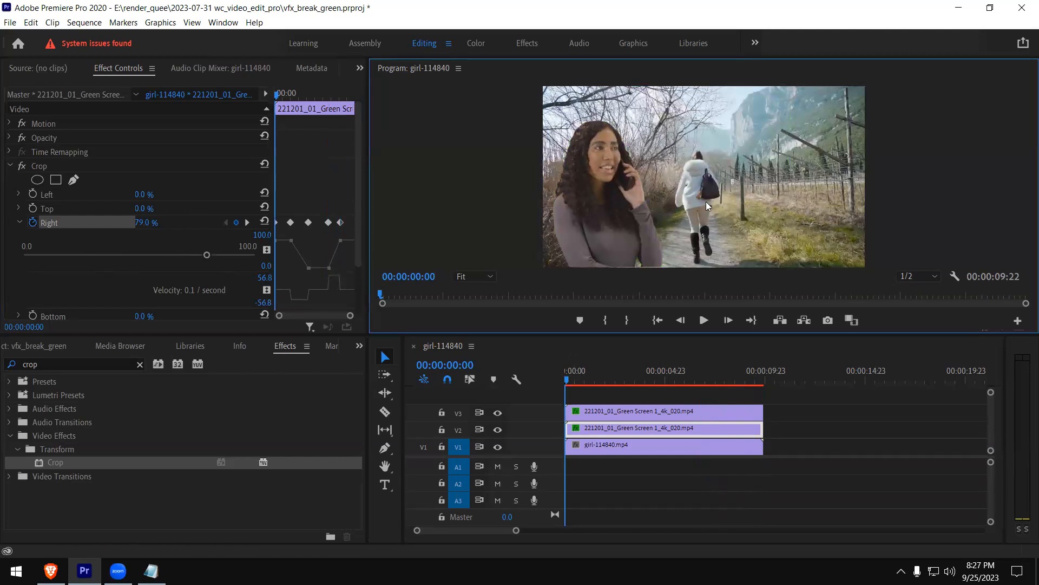
key("grave")
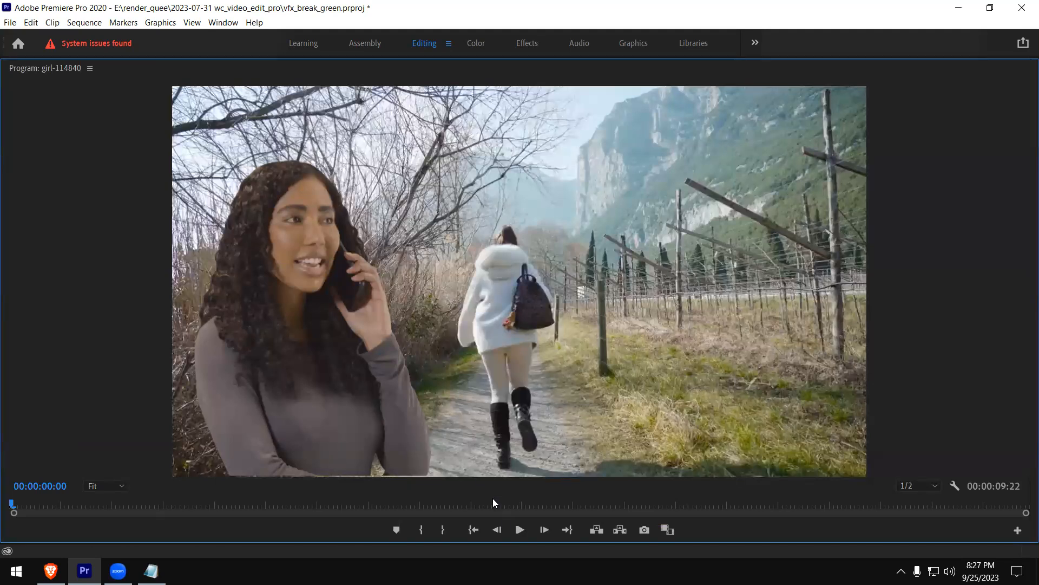
left_click(516, 533)
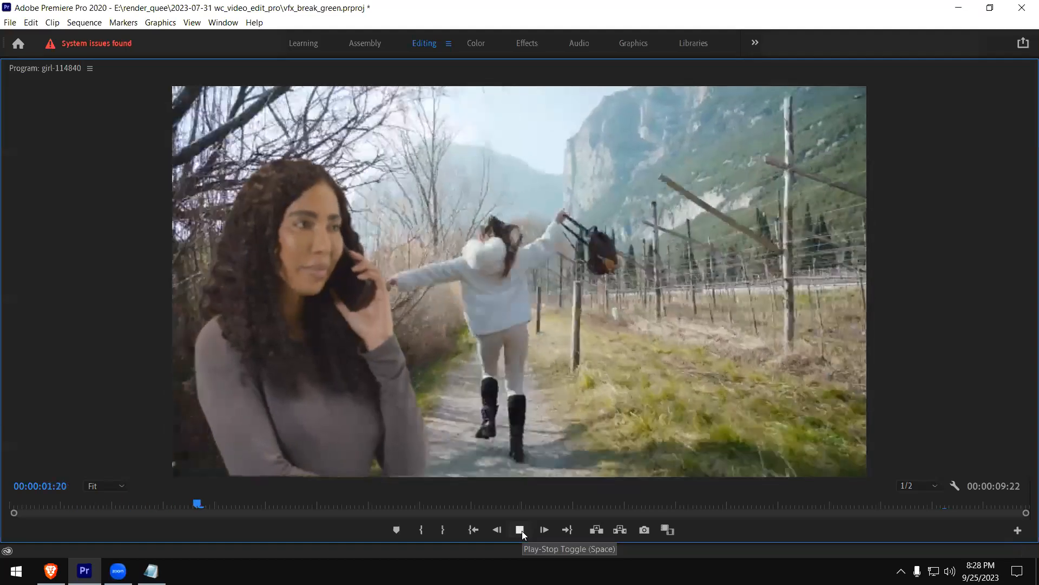
left_click(521, 531)
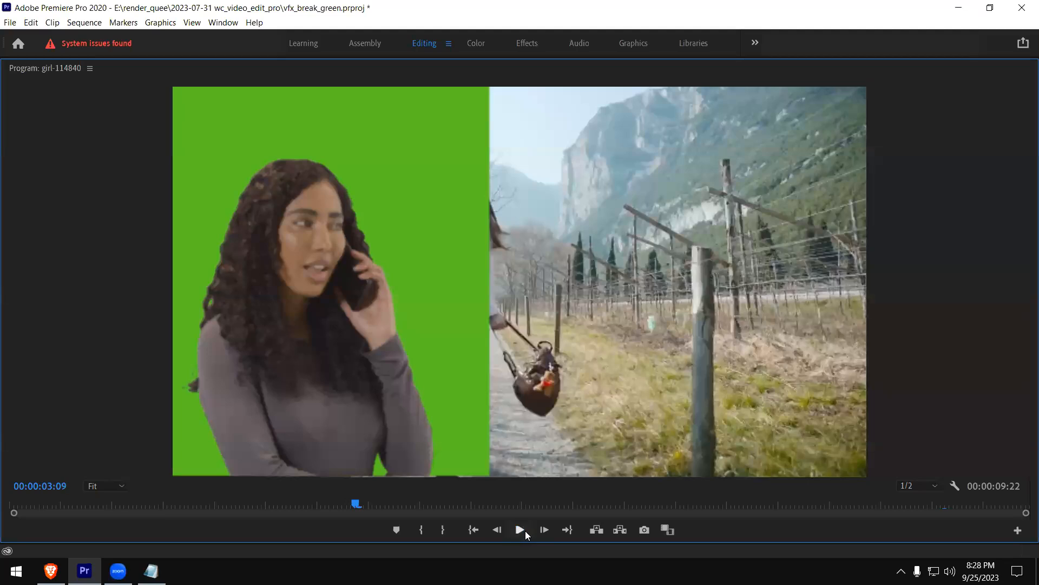
key("grave")
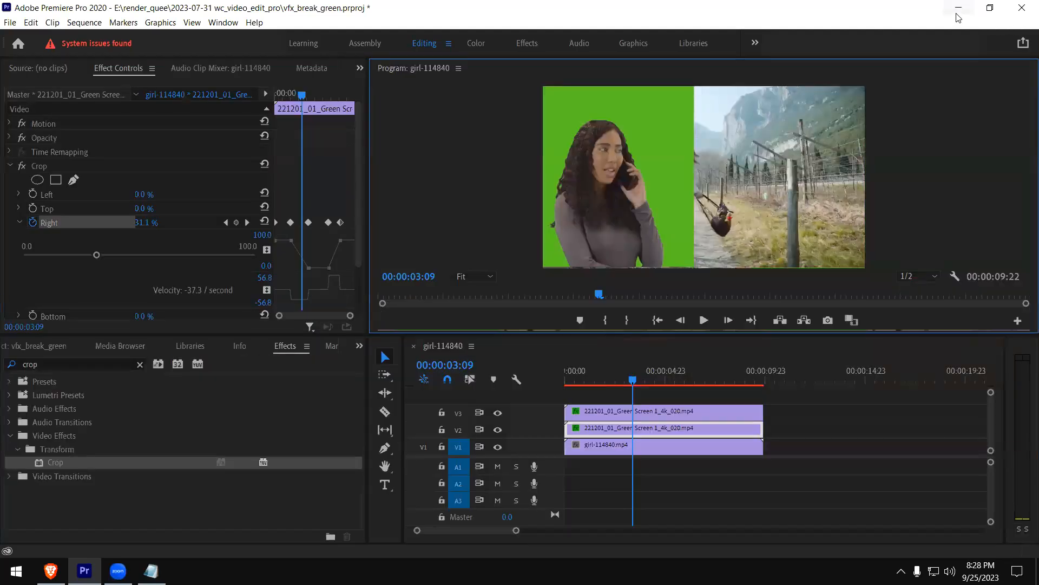
Switch to the Brave browser, maximize its window, and open youtube.com
left_click(84, 571)
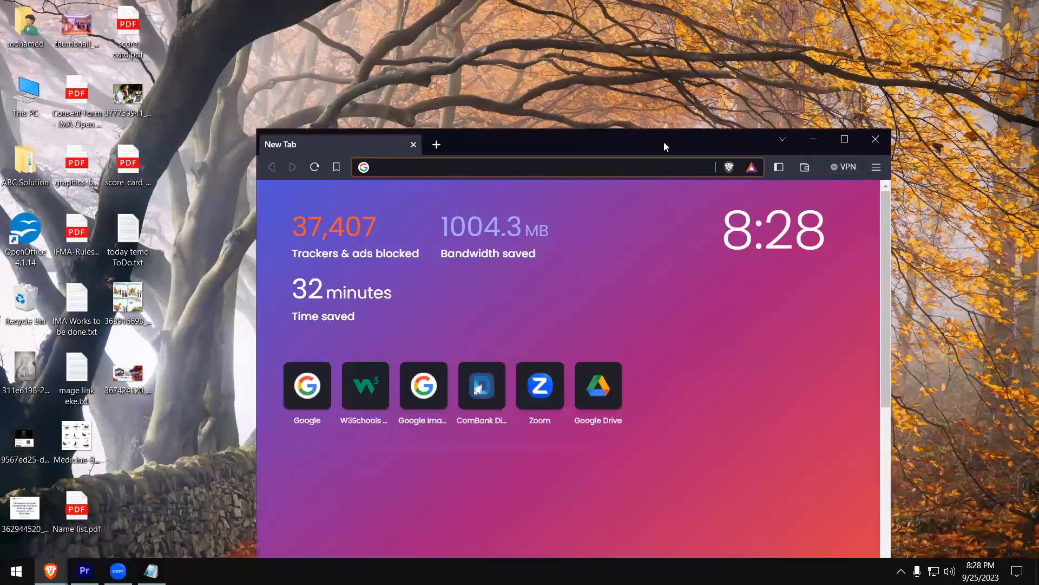
double_click(665, 145)
left_click(210, 27)
type("youtube.com")
key("Return")
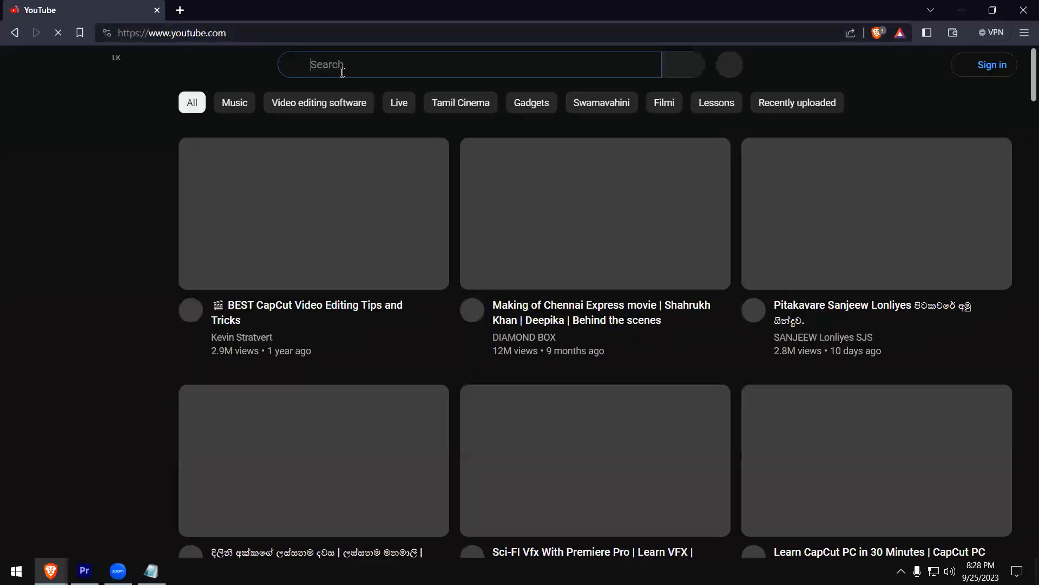
Search YouTube for "chennai express vfx breakdown"
left_click(342, 73)
type("chen")
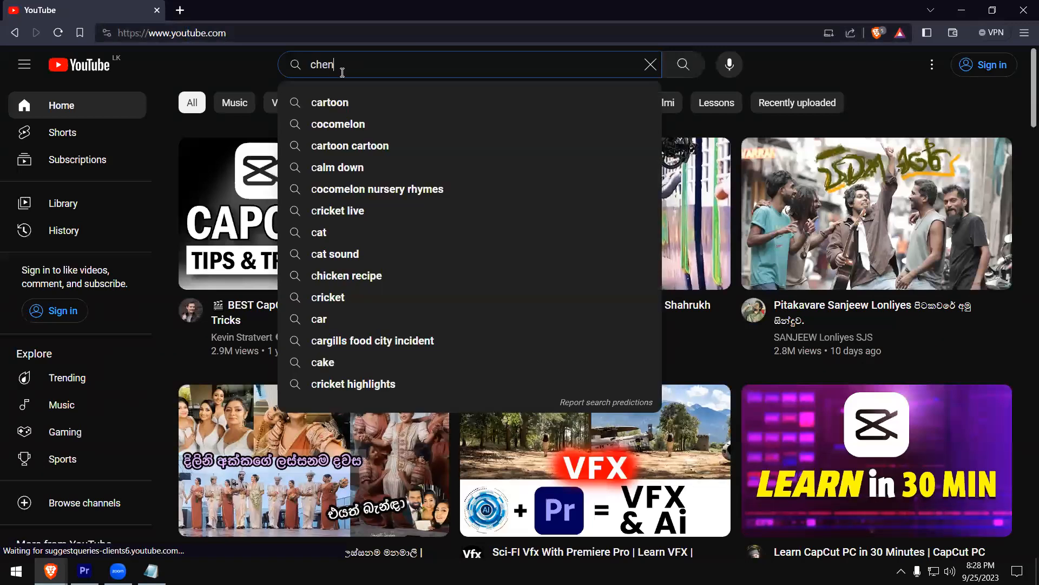
type("nai expres")
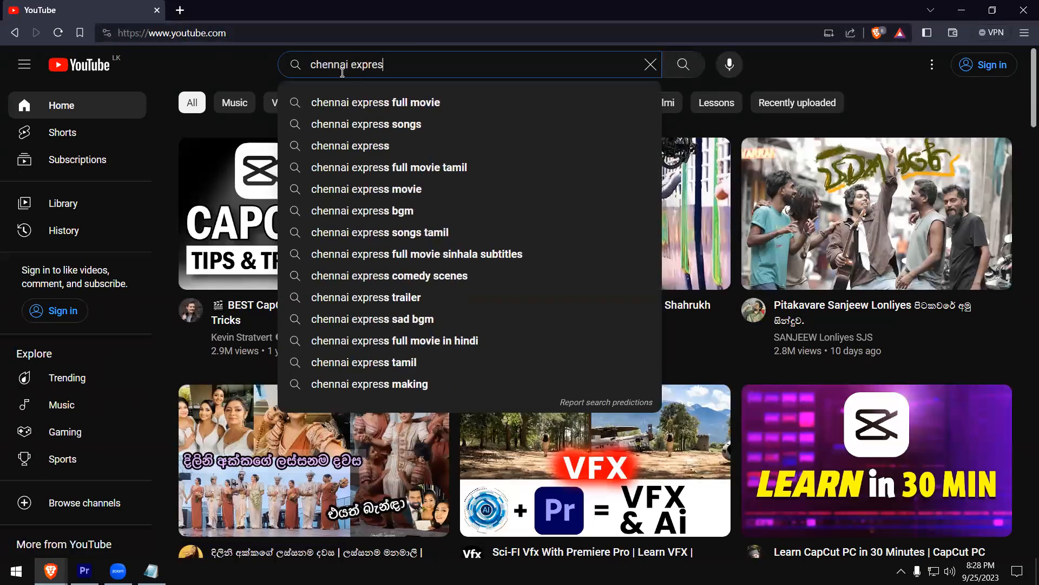
type("s vfx ")
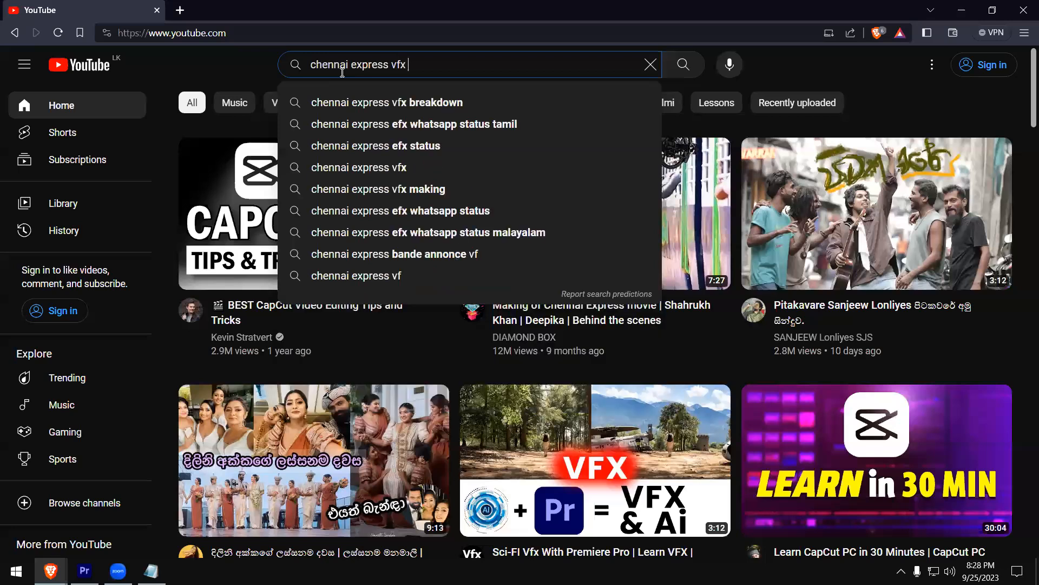
type("breakdown")
key("Return")
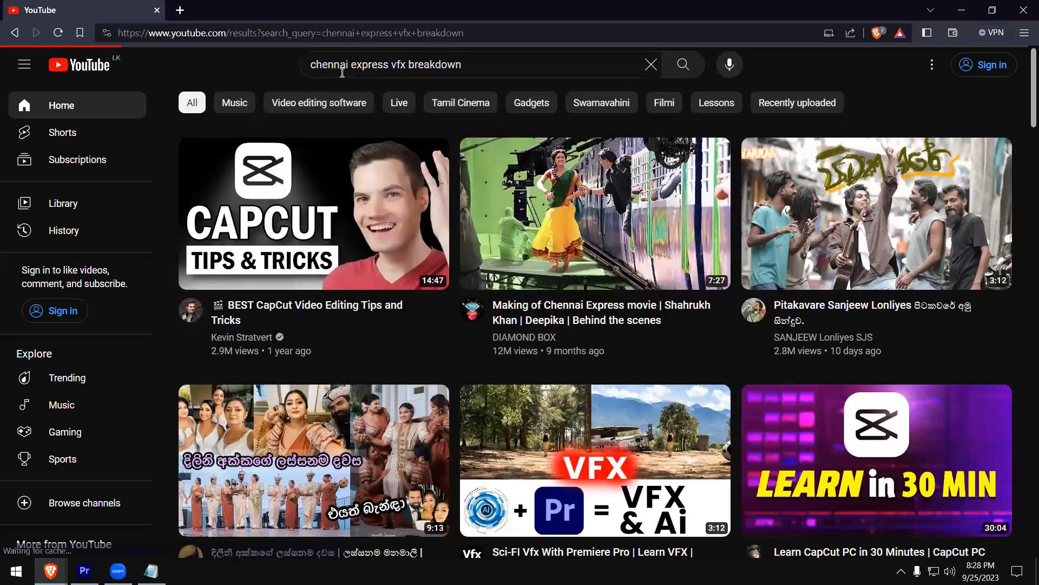
mouse_move(900, 134)
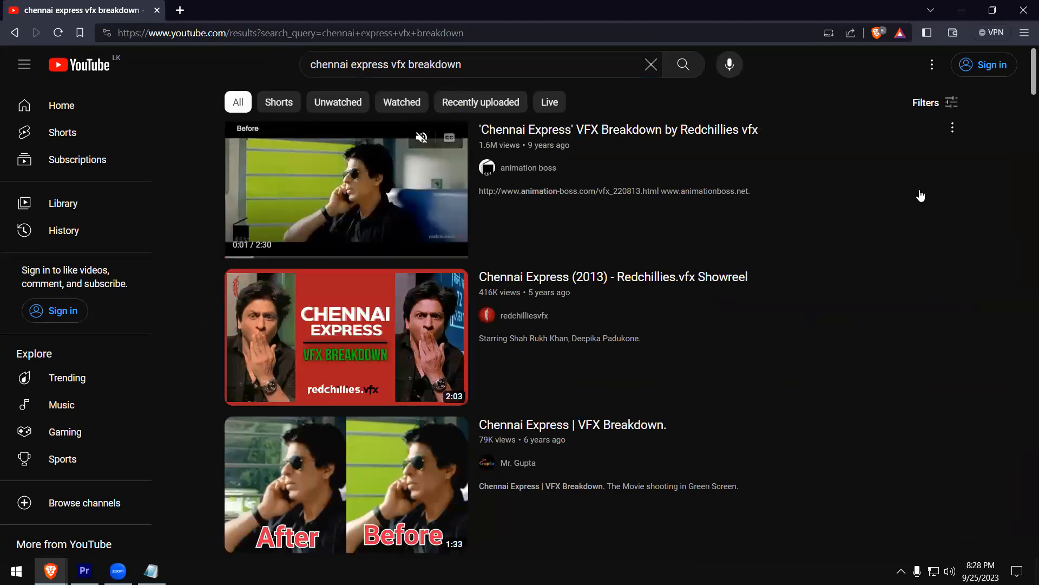
Open the 'Chennai Express' VFX Breakdown by Redchillies vfx video, watch its before-and-after shots, and pause at about 1:40
left_click(358, 203)
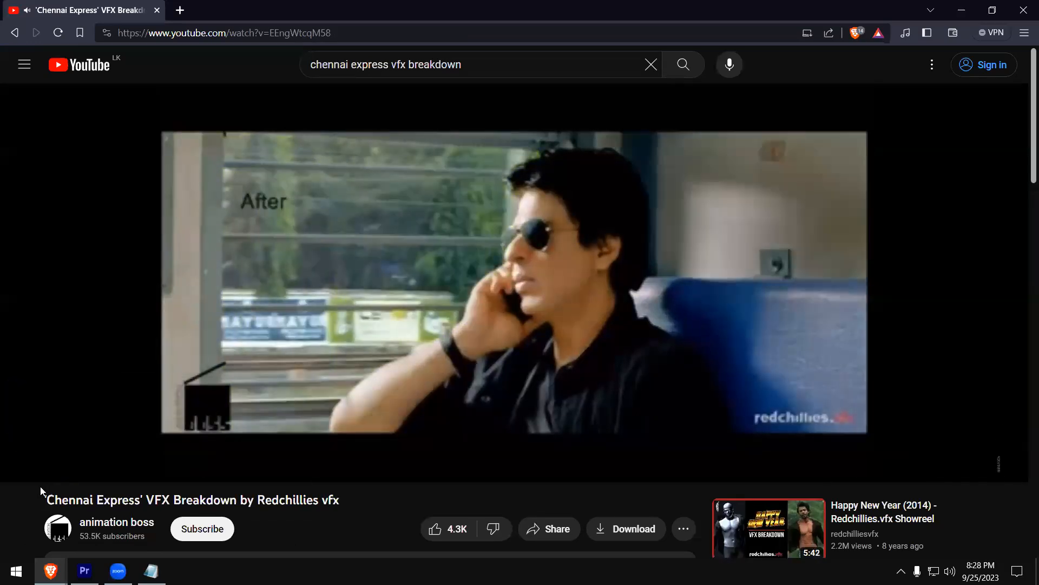
left_click(29, 467)
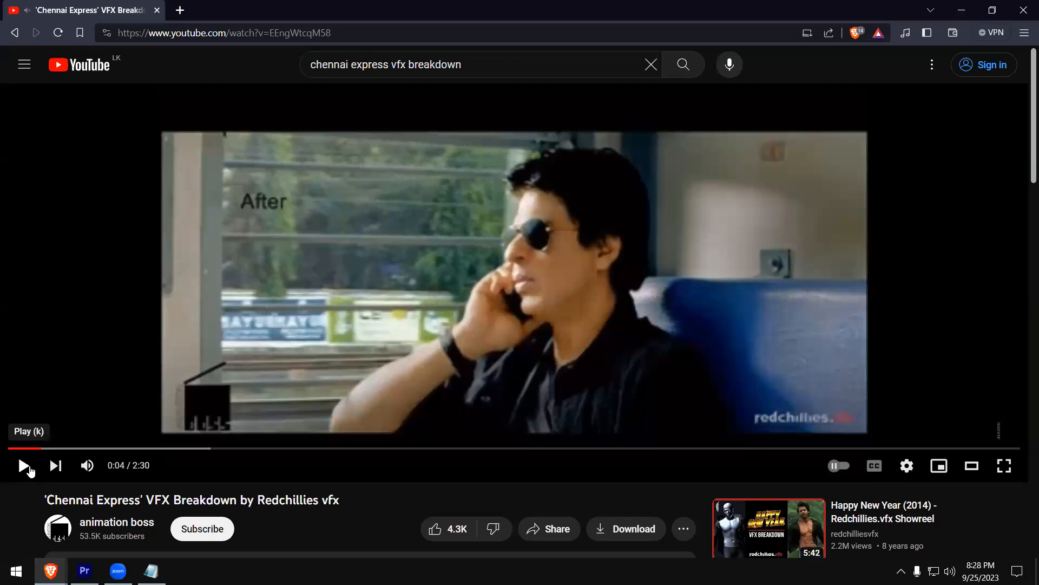
left_click(23, 468)
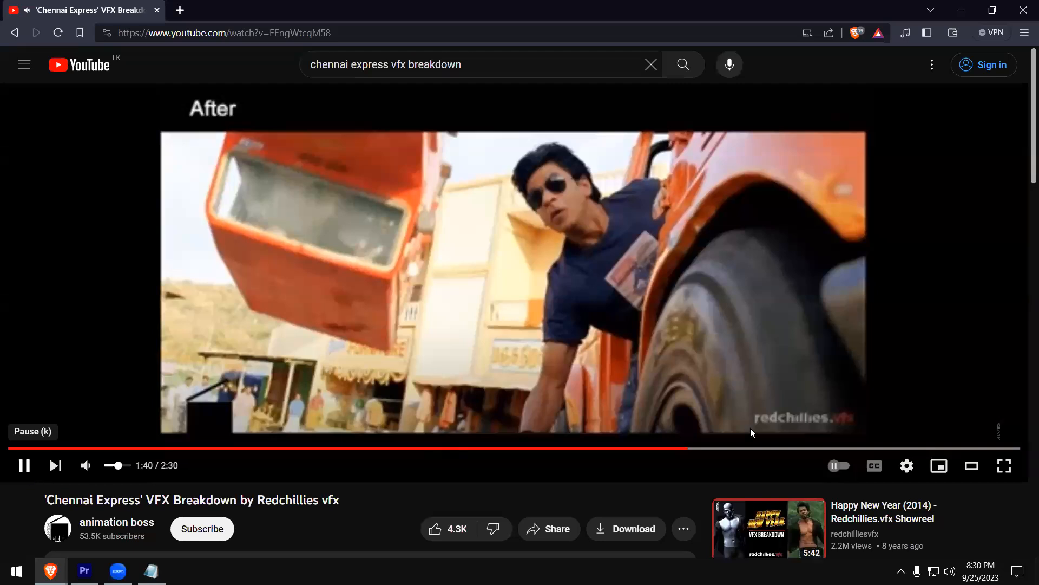
left_click(904, 396)
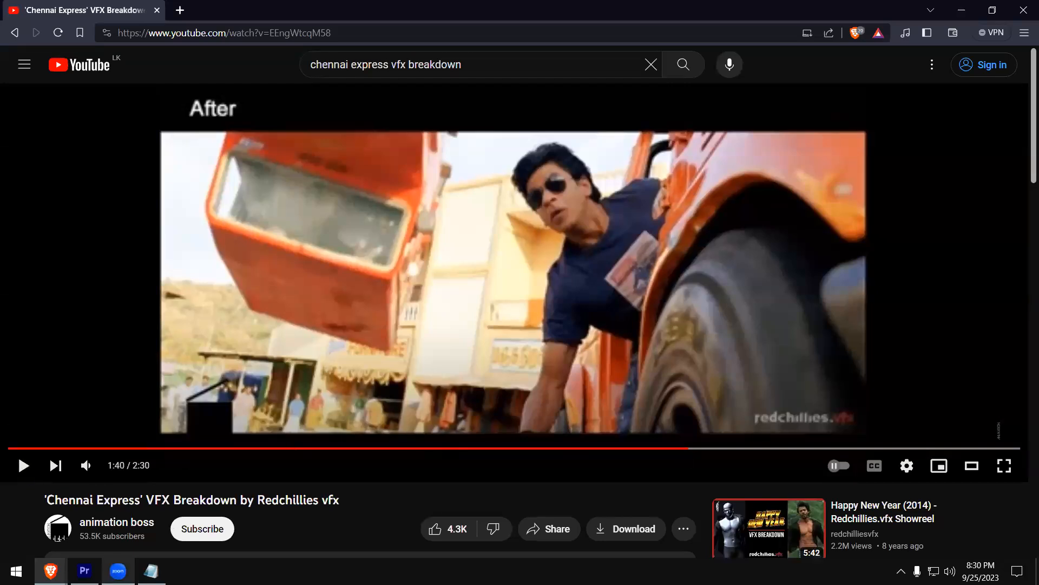
Switch to Adobe Premiere Pro and close it without saving the changes to vfx_break_green.prproj
left_click(85, 571)
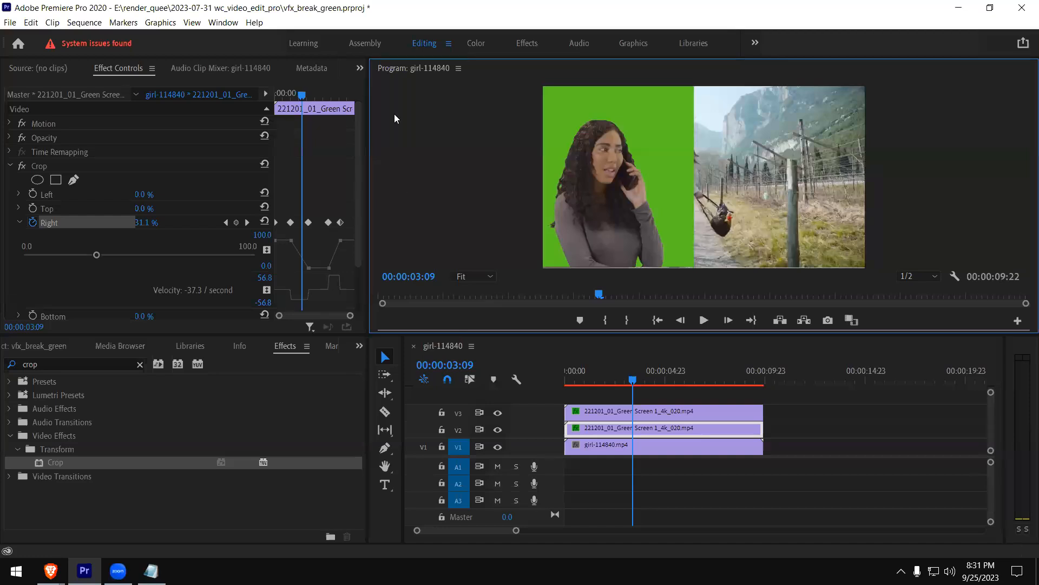
left_click(1024, 8)
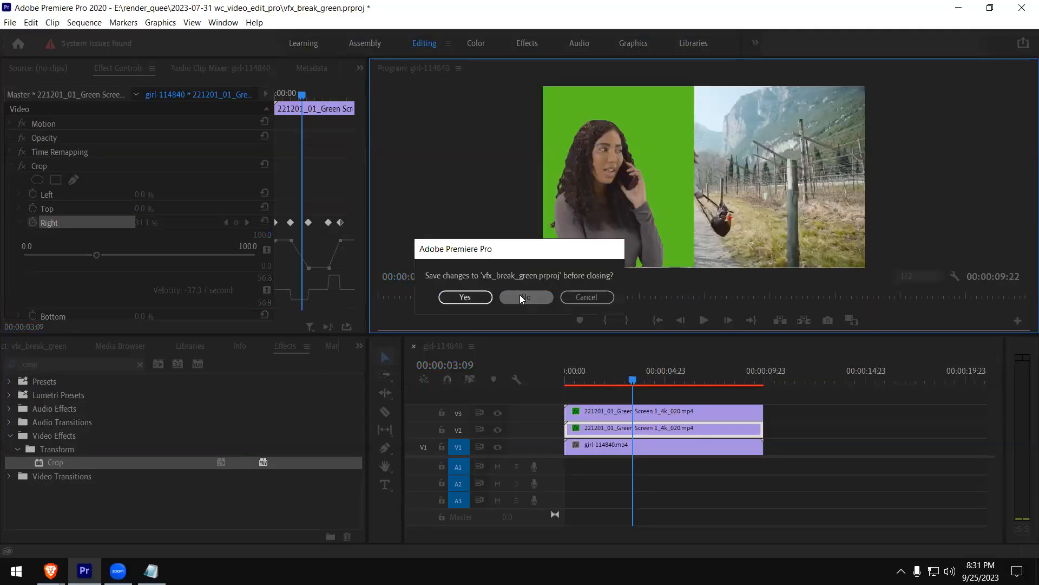
left_click(520, 297)
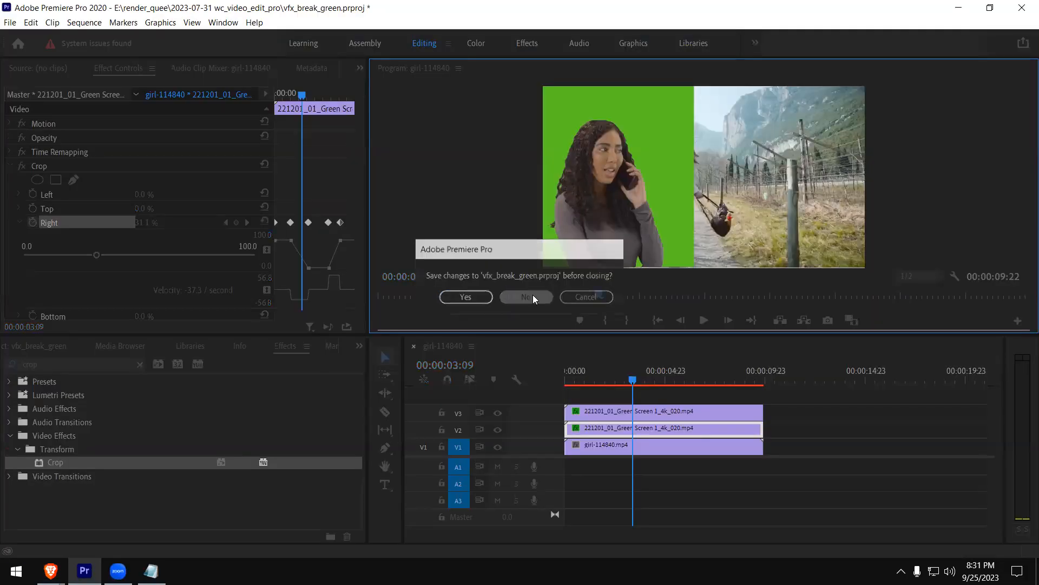